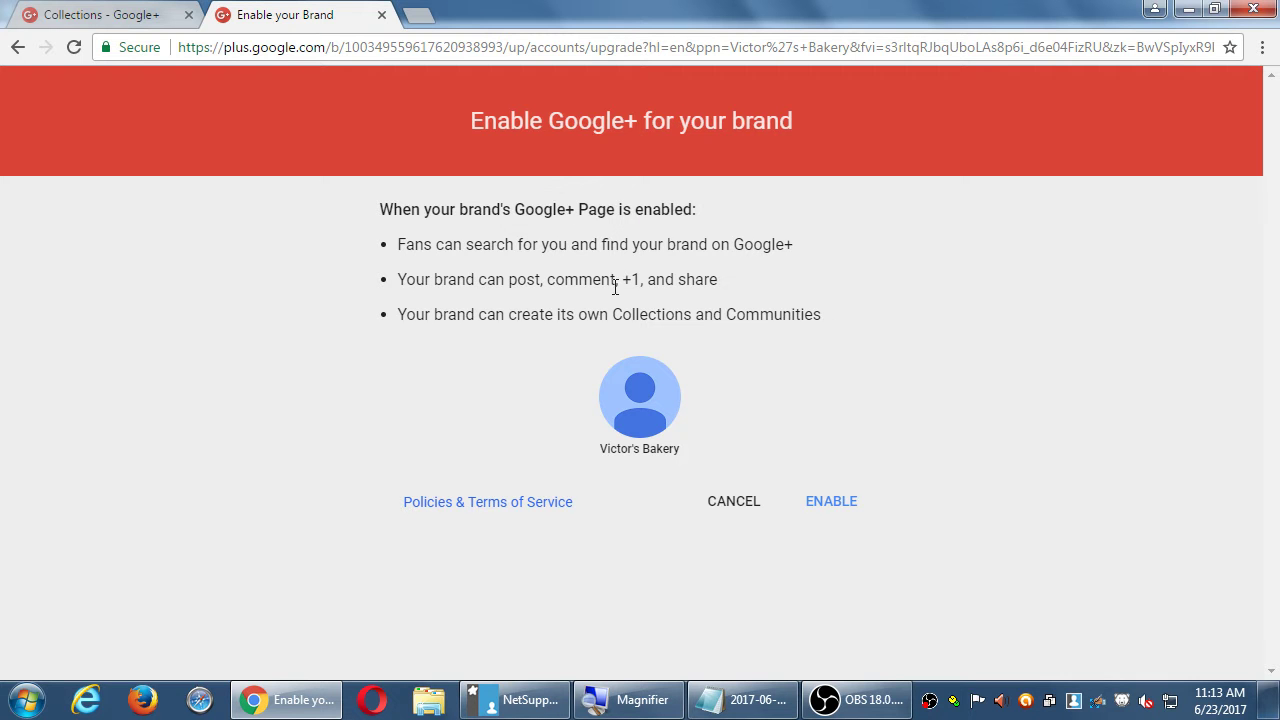
# Enable Google+ for the Victor's Bakery brand and continue through the welcome screens
pyautogui.click(831, 502)
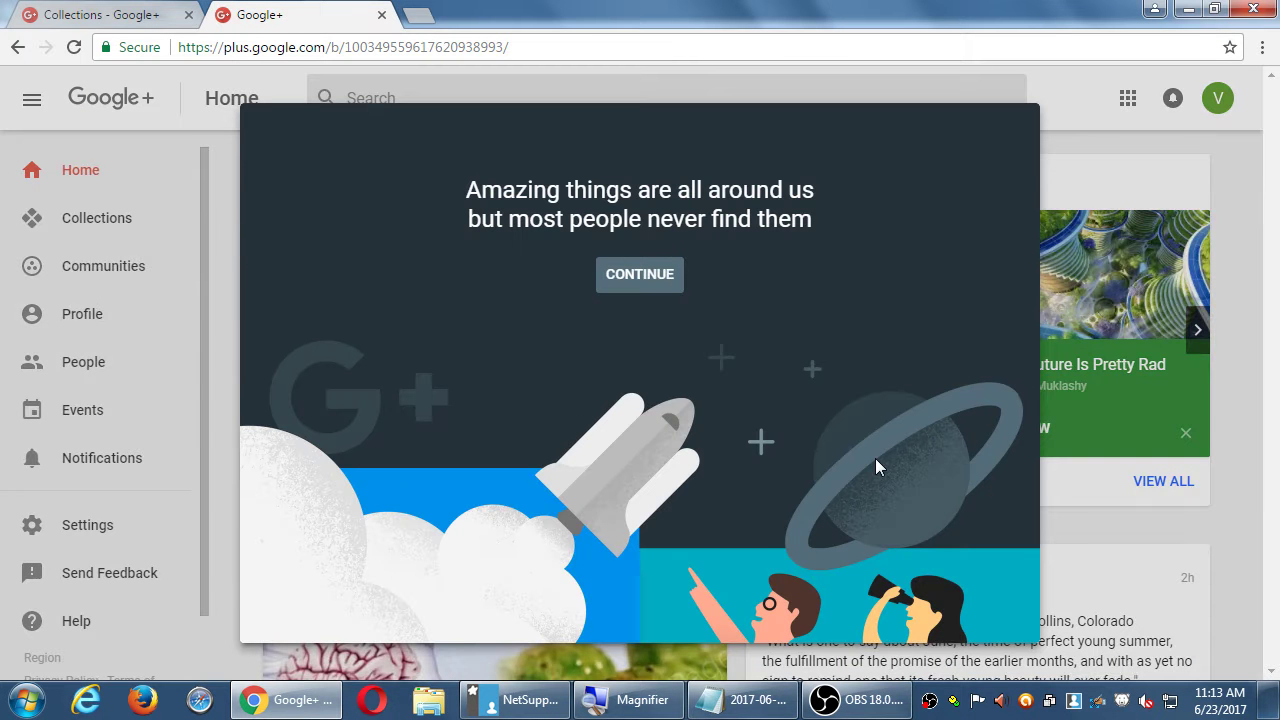
pyautogui.click(626, 284)
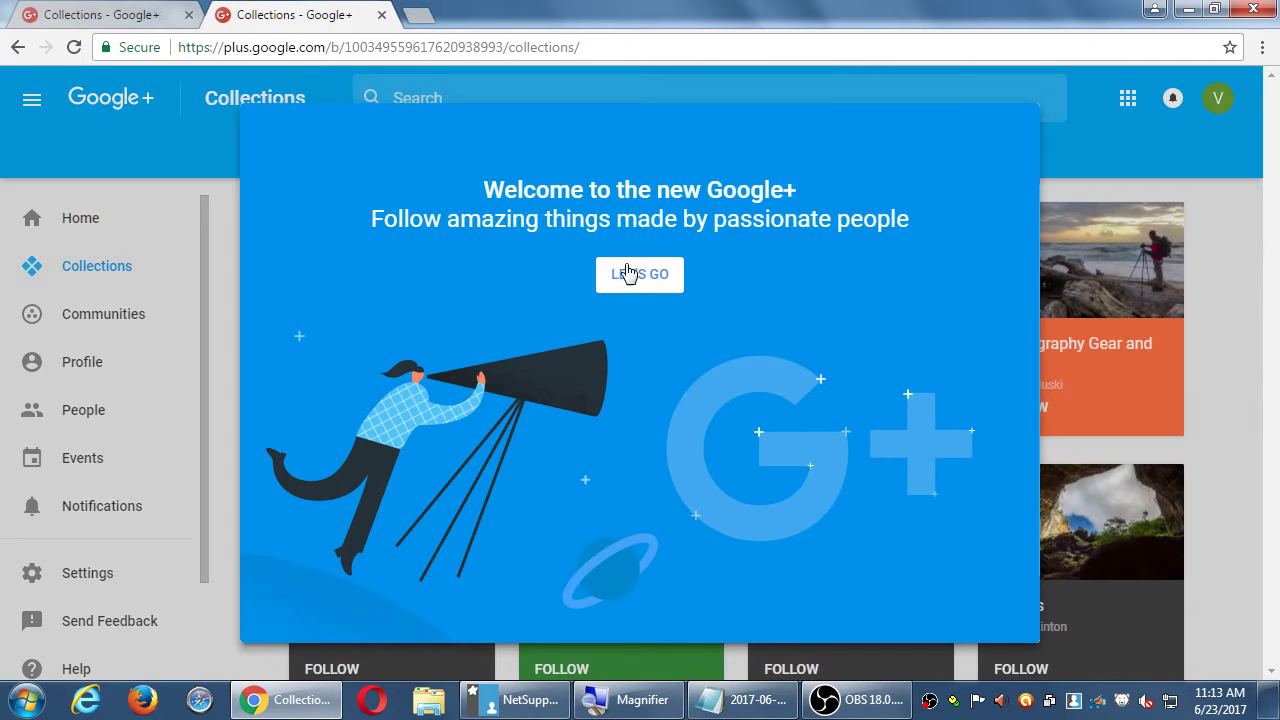
pyautogui.click(628, 274)
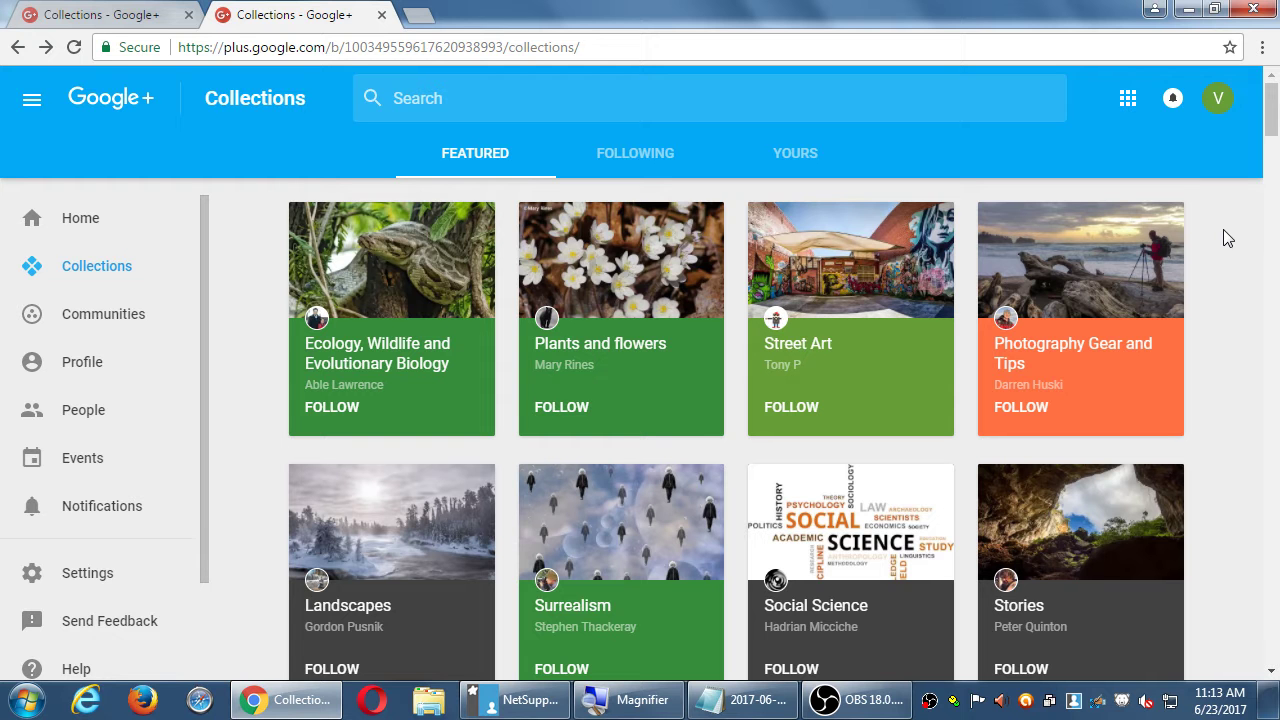
# Compare the personal account's Collections page with the Victor's Bakery brand page
pyautogui.click(143, 16)
pyautogui.scroll(2, 955, 275)
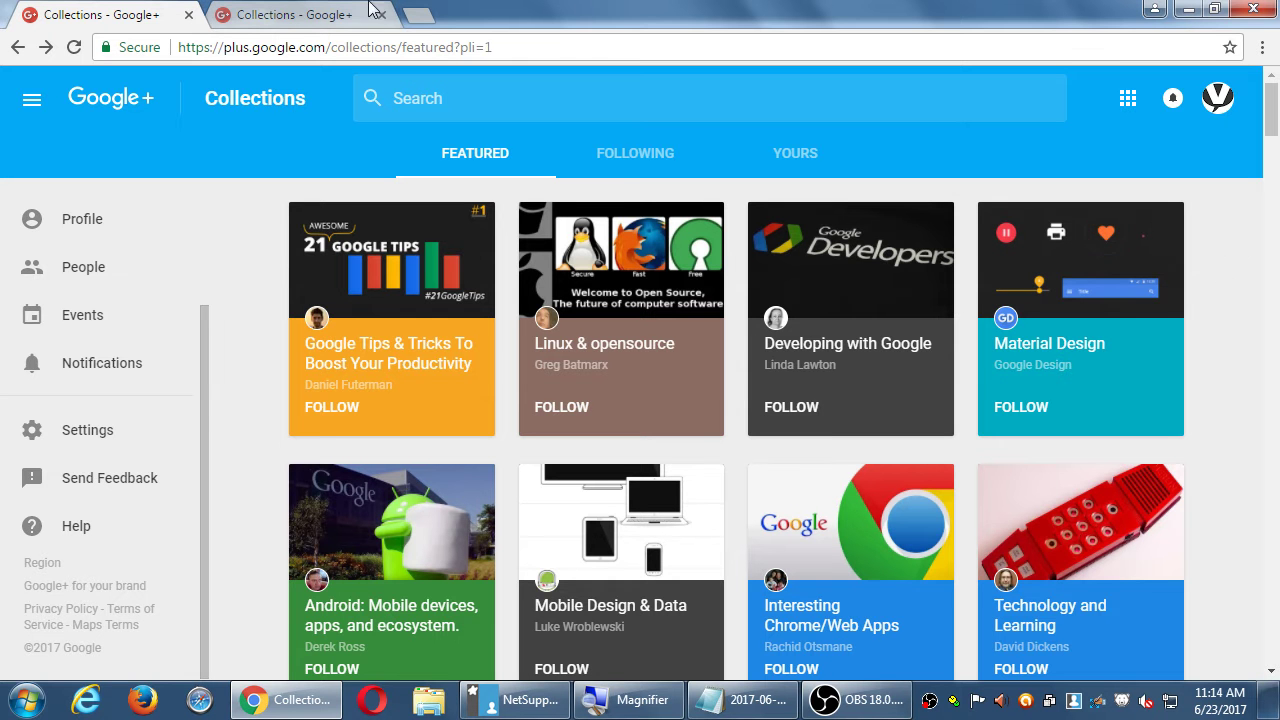
pyautogui.click(280, 18)
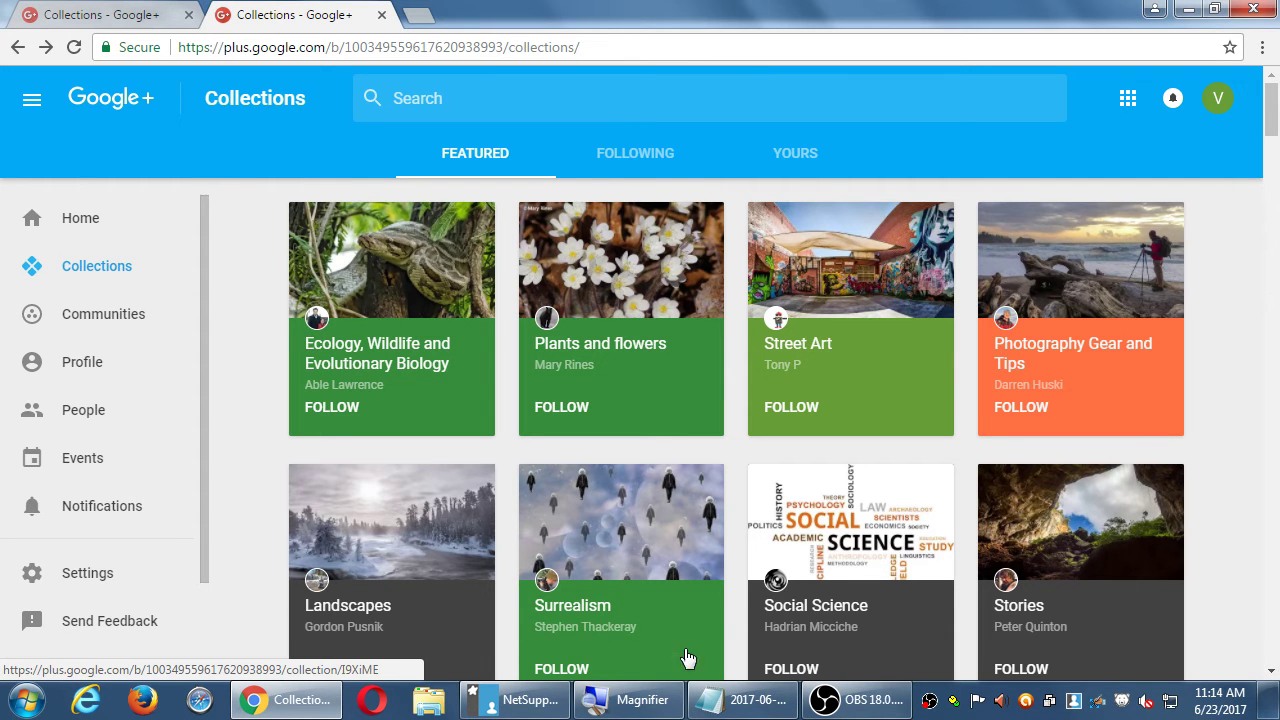
# Switch to the 2017-06-23.txt notes in Notepad and add a "Left Menu" heading at the end of the document
pyautogui.click(750, 700)
pyautogui.doubleClick(183, 12)
pyautogui.moveTo(338, 18); pyautogui.dragTo(427, 16)
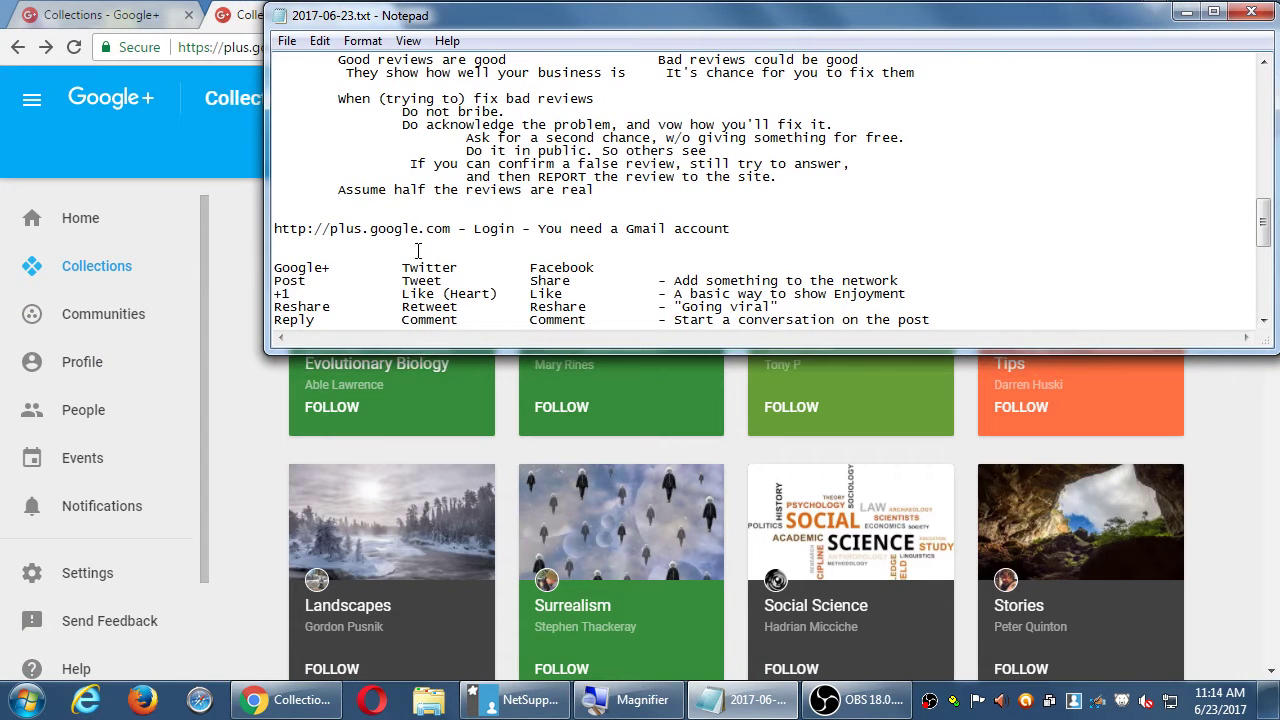
pyautogui.hotkey('ctrl', 'End')
pyautogui.press('Return')
pyautogui.press('Return')
pyautogui.press('Return')
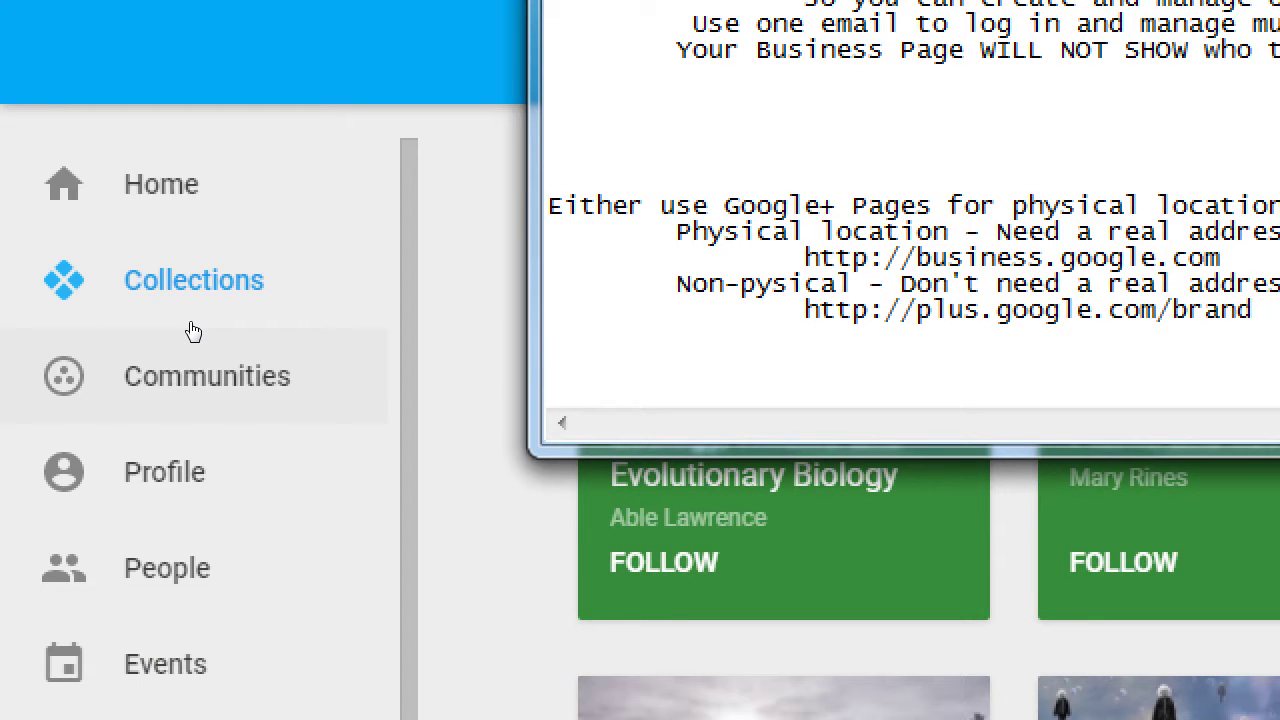
pyautogui.write('Left Menu')
pyautogui.press('Return')
# Widen the notes window and add "Home - Where you see the posts of who you follow" under Left Menu, indented by one space
pyautogui.press('Tab')
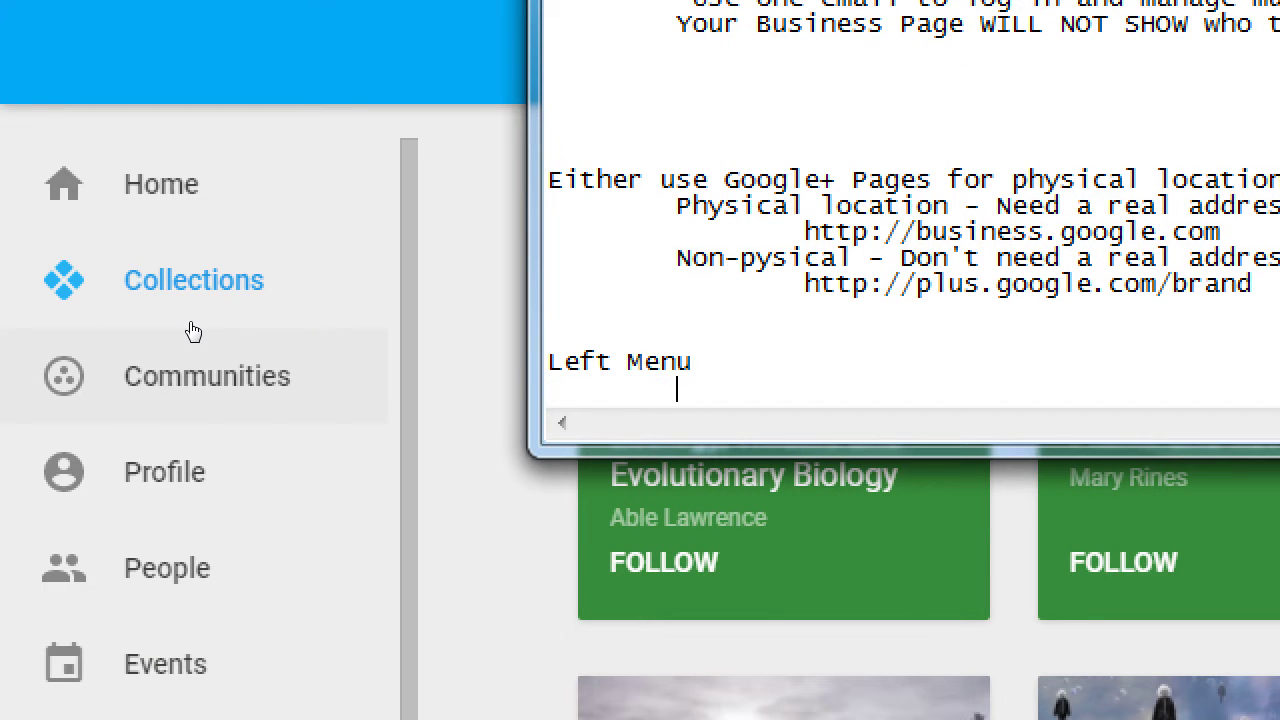
pyautogui.write('Home - Where ')
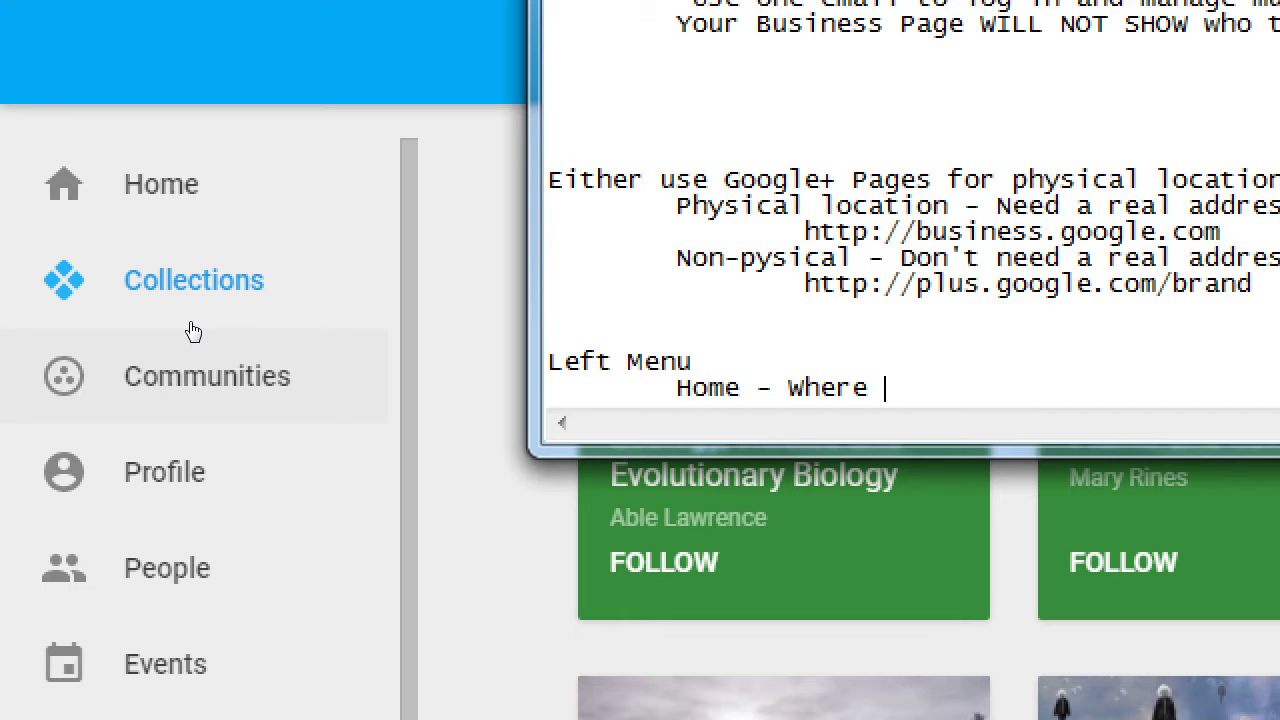
pyautogui.write('you see the po')
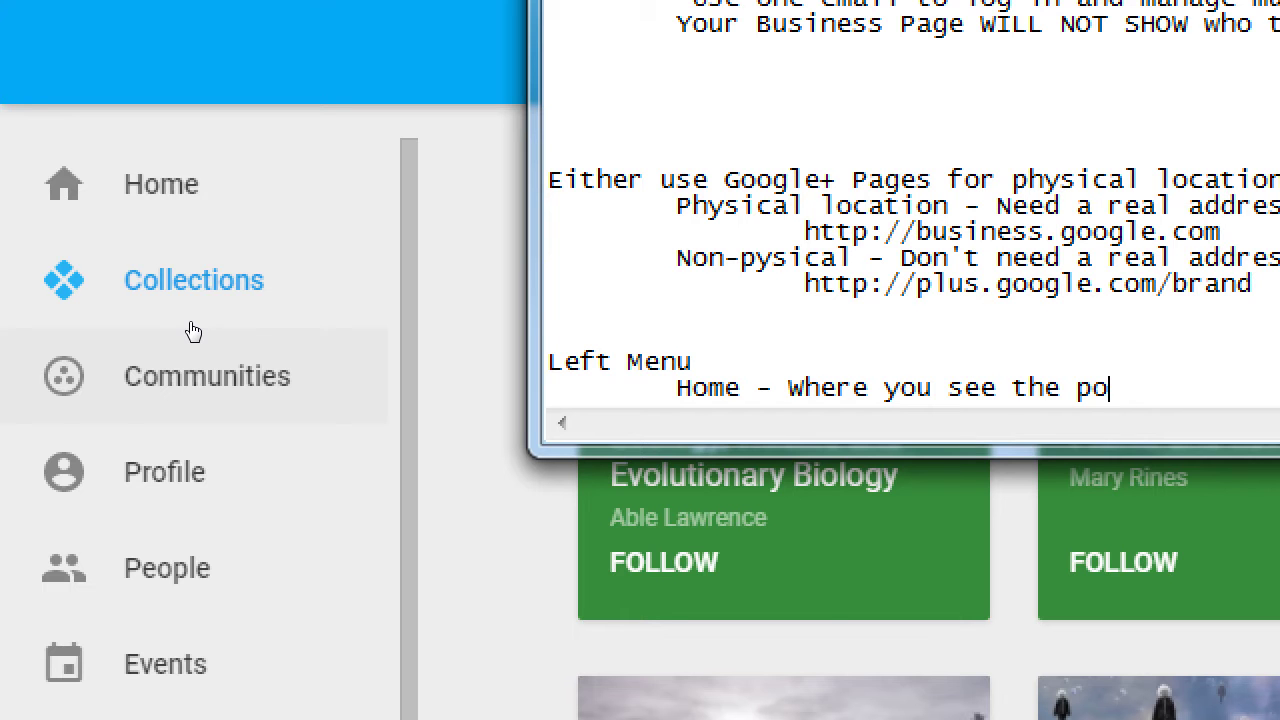
pyautogui.write('sts of who')
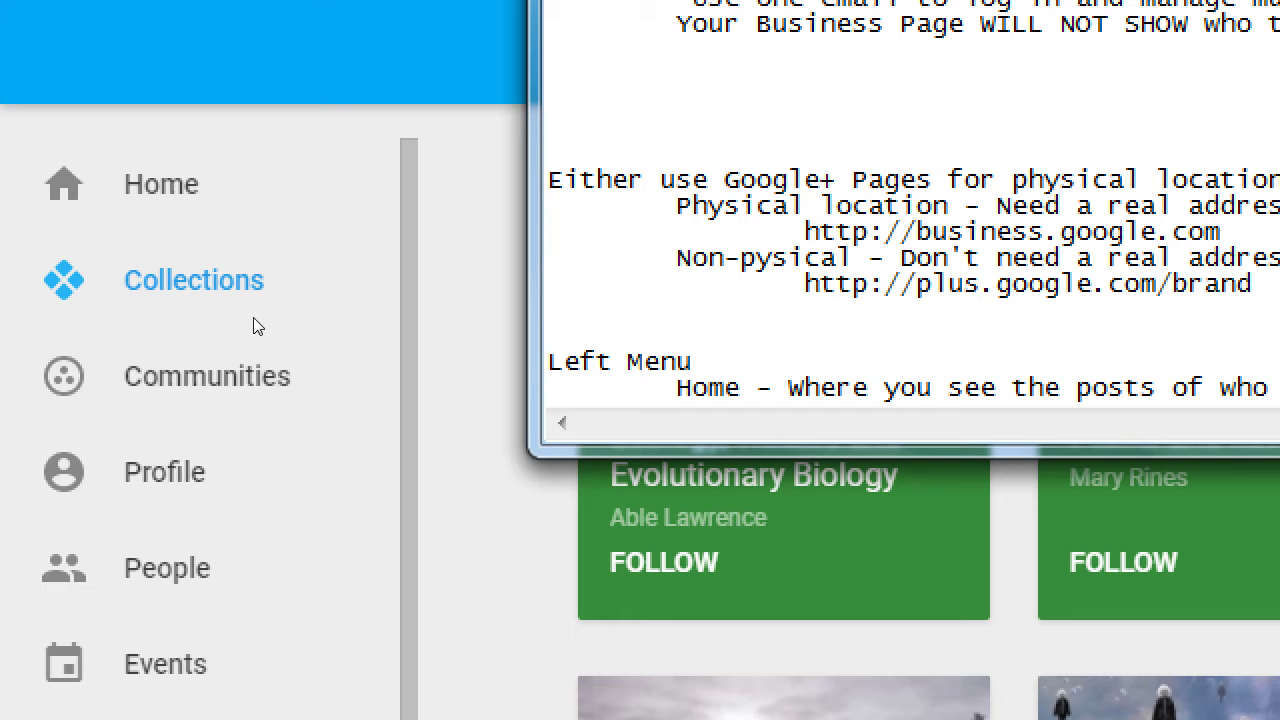
pyautogui.moveTo(263, 314); pyautogui.dragTo(157, 326)
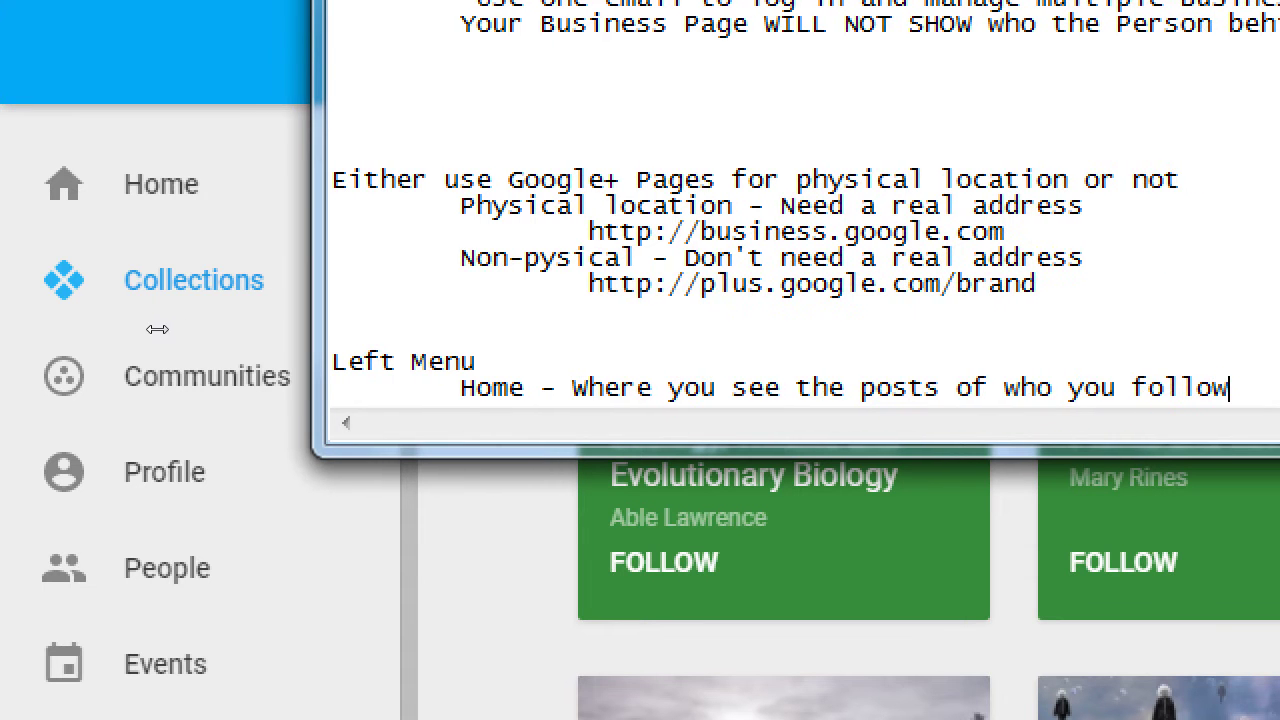
pyautogui.click(227, 314)
pyautogui.press('Down')
pyautogui.press('BackSpace')
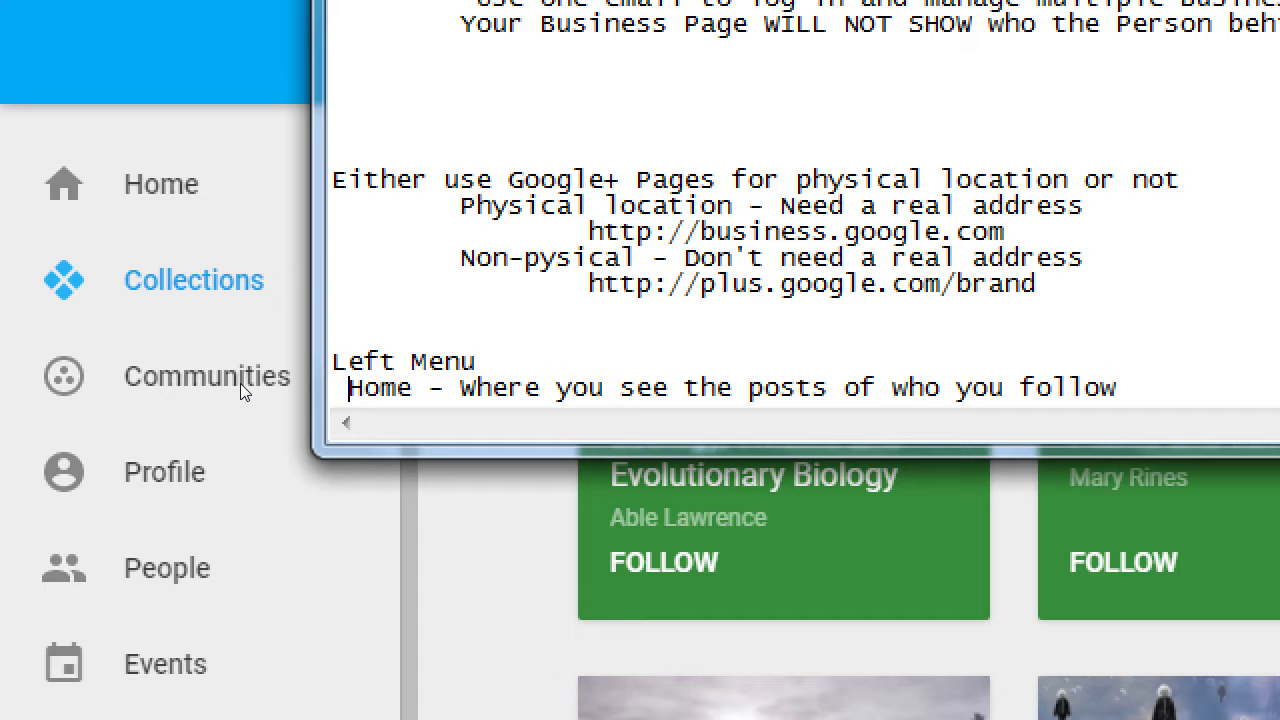
# Add the line "Collections - Bundles of your content (posts)" below the Home entry
pyautogui.press('End')
pyautogui.press('Return')
pyautogui.write('Collections')
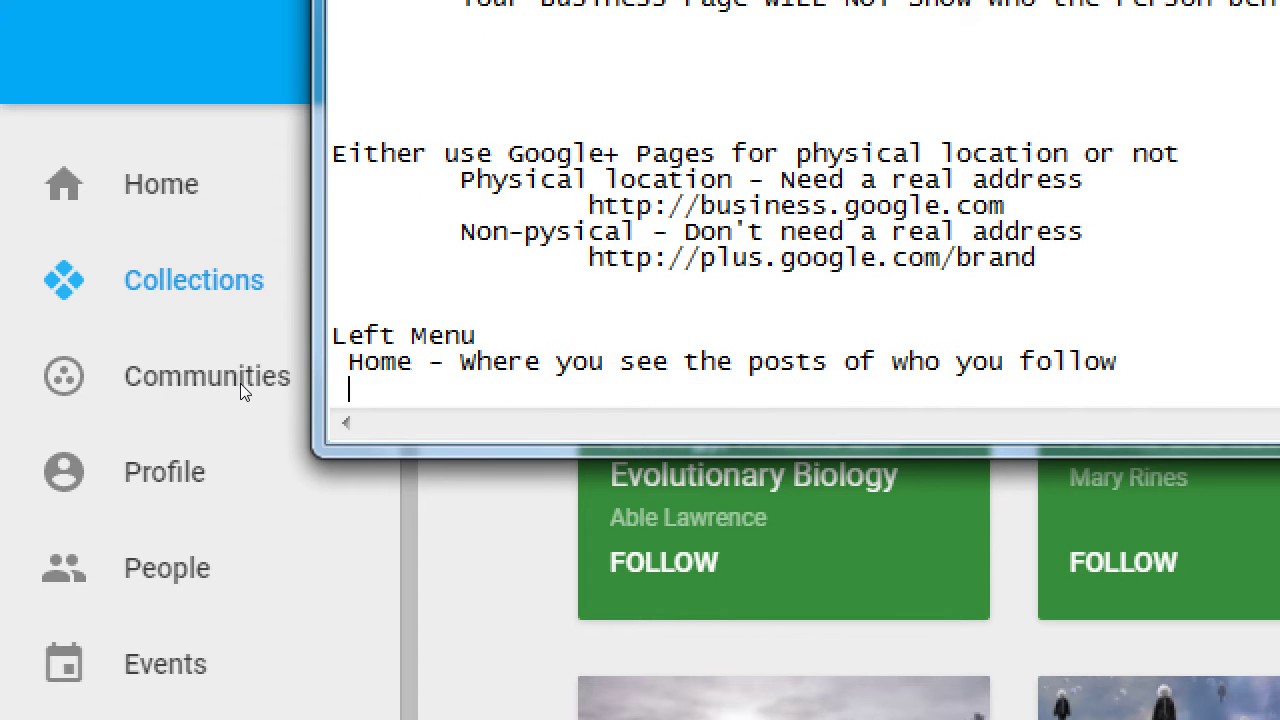
pyautogui.write(' - Groups of ')
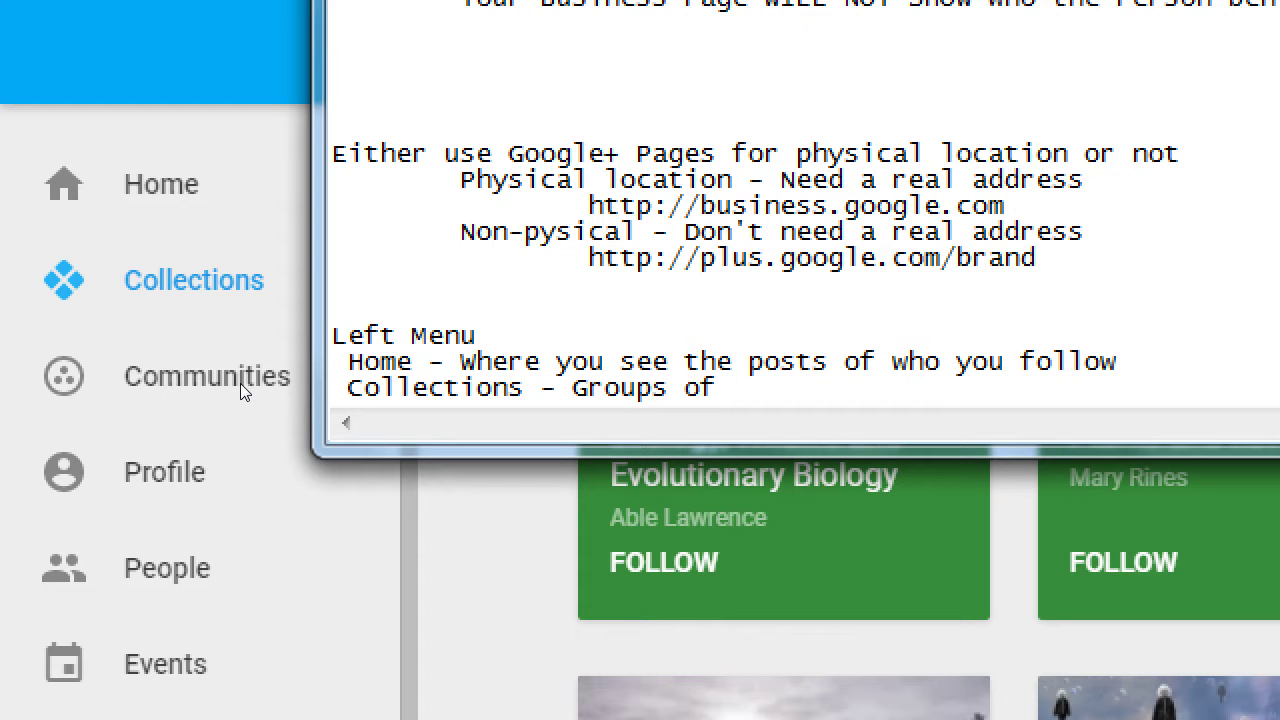
pyautogui.write('your')
pyautogui.hotkey('ctrl', 'shift', 'Left')
pyautogui.hotkey('ctrl', 'shift', 'Left')
pyautogui.hotkey('ctrl', 'shift', 'Left')
pyautogui.write('Colle')
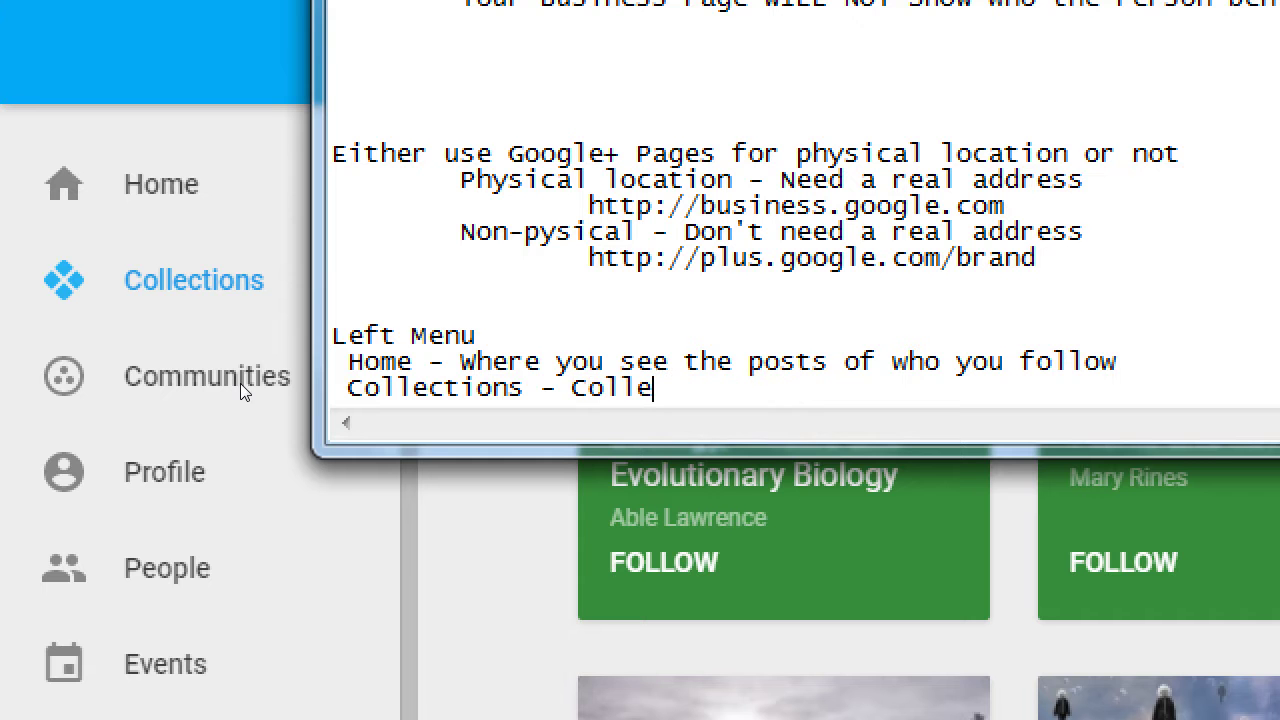
pyautogui.press('BackSpace')
pyautogui.press('BackSpace')
pyautogui.press('BackSpace')
pyautogui.press('BackSpace')
pyautogui.press('BackSpace')
pyautogui.write('Bundles ')
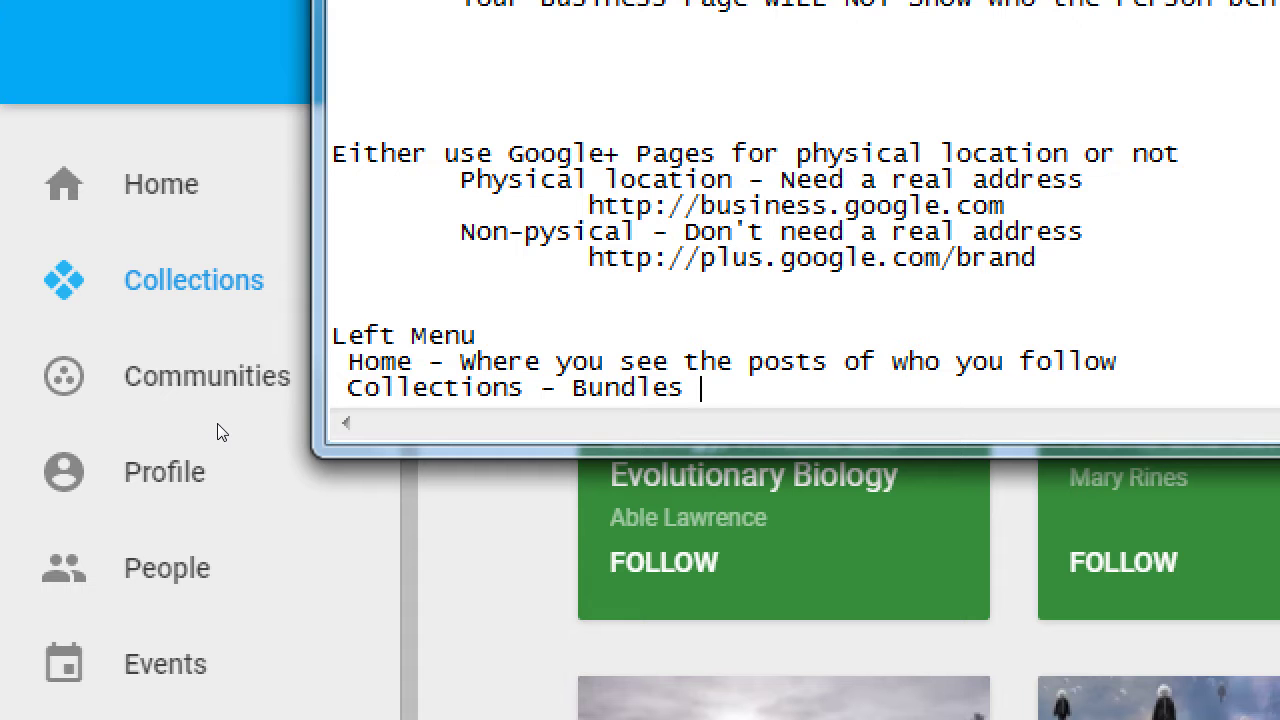
pyautogui.write('of your conten')
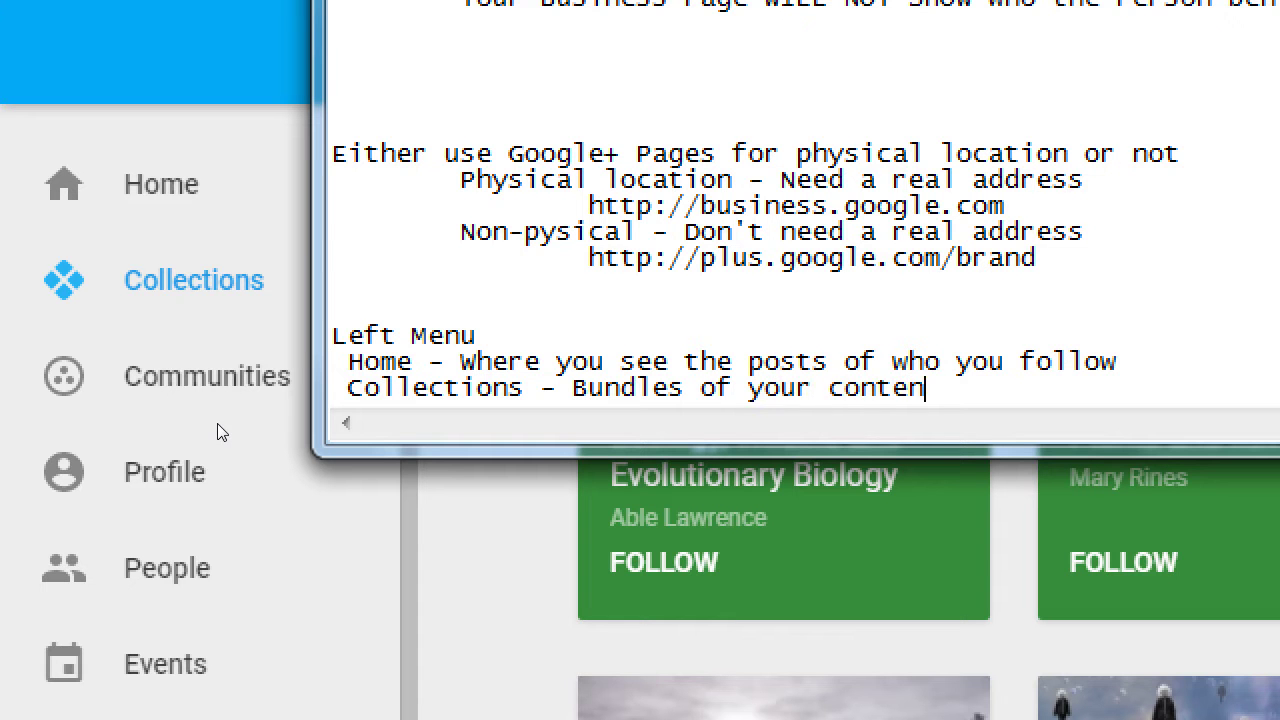
pyautogui.write('t (posts)')
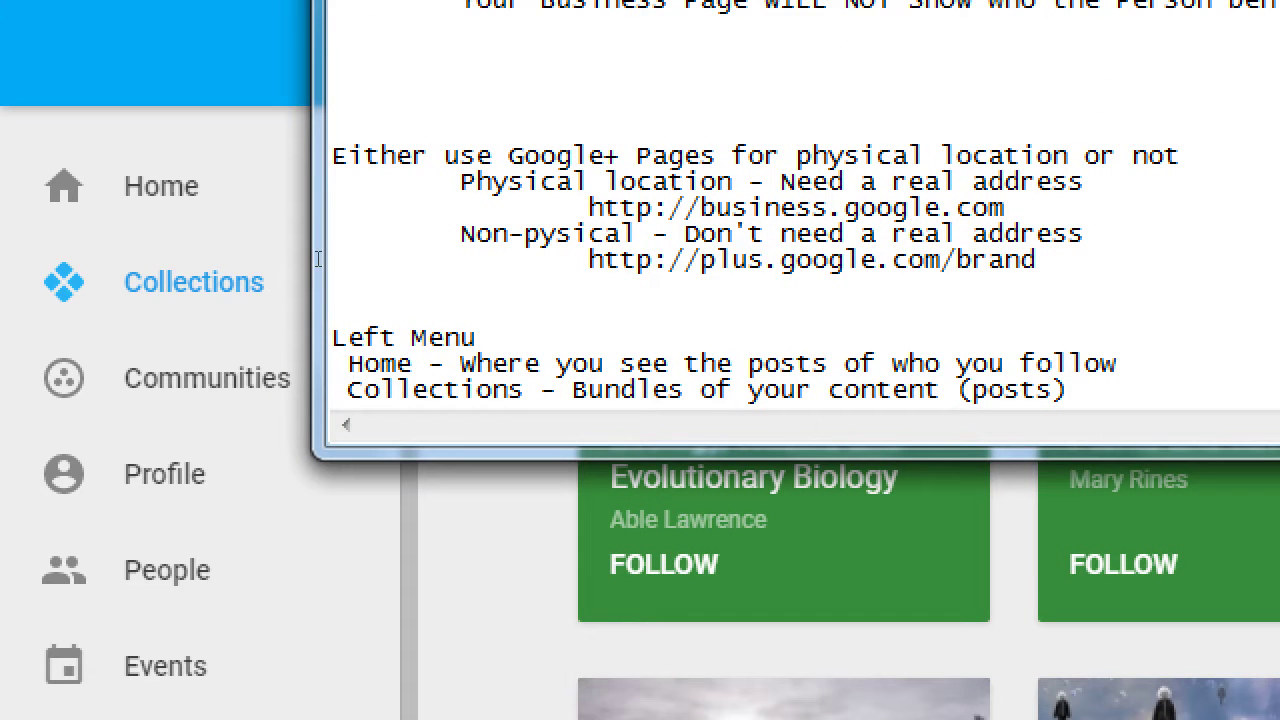
# Add the line "Communities - Places where people congregate on a topic" below the Collections entry
pyautogui.press('End')
pyautogui.press('Return')
pyautogui.write('Co')
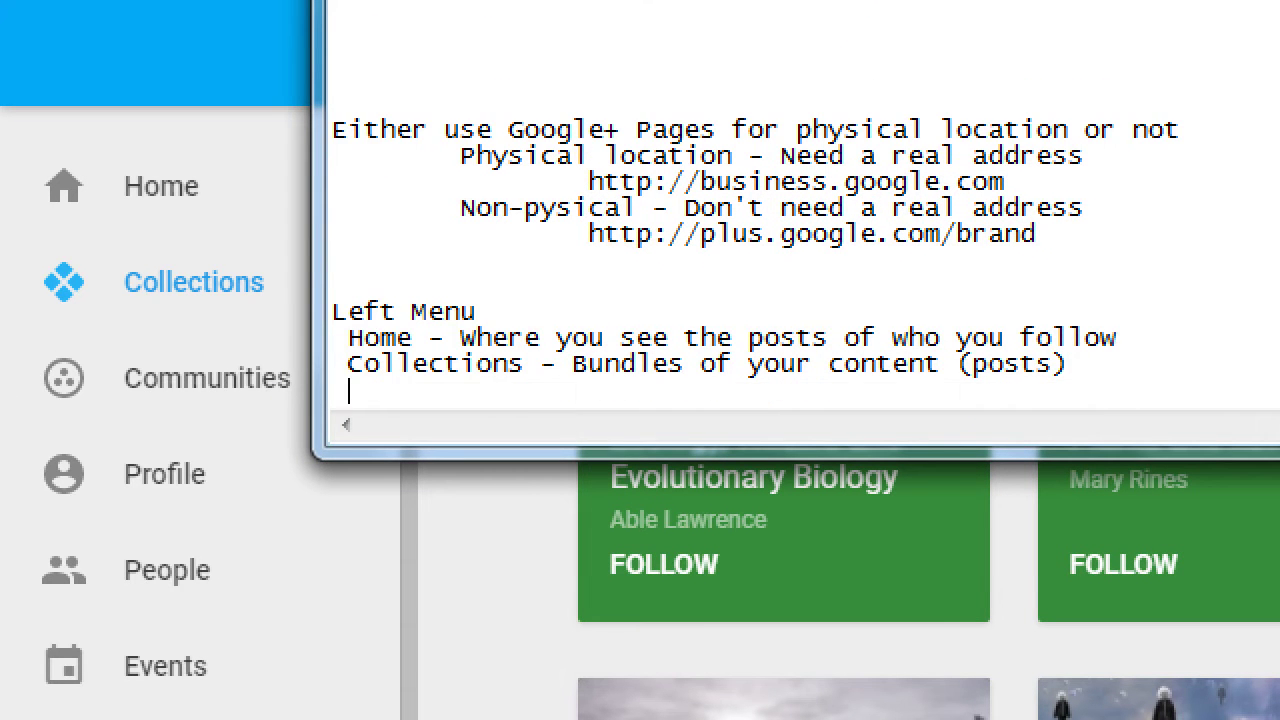
pyautogui.write('mmunitie')
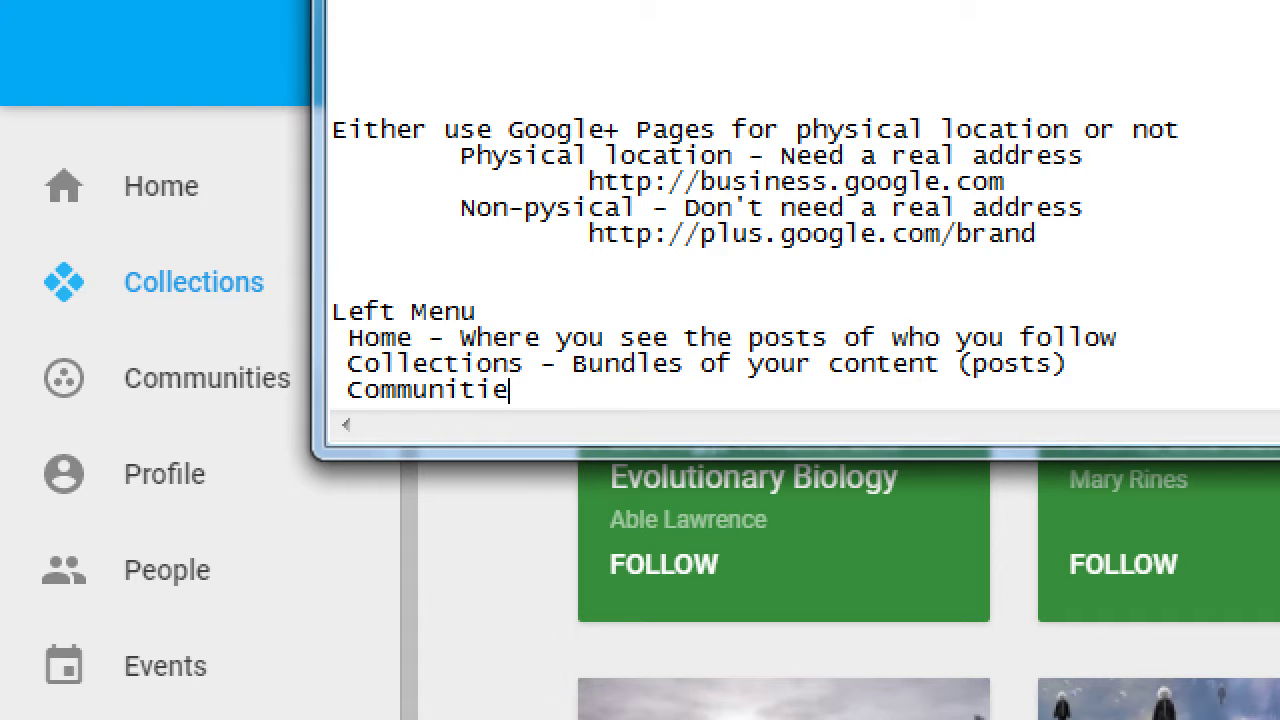
pyautogui.write('s - Places where')
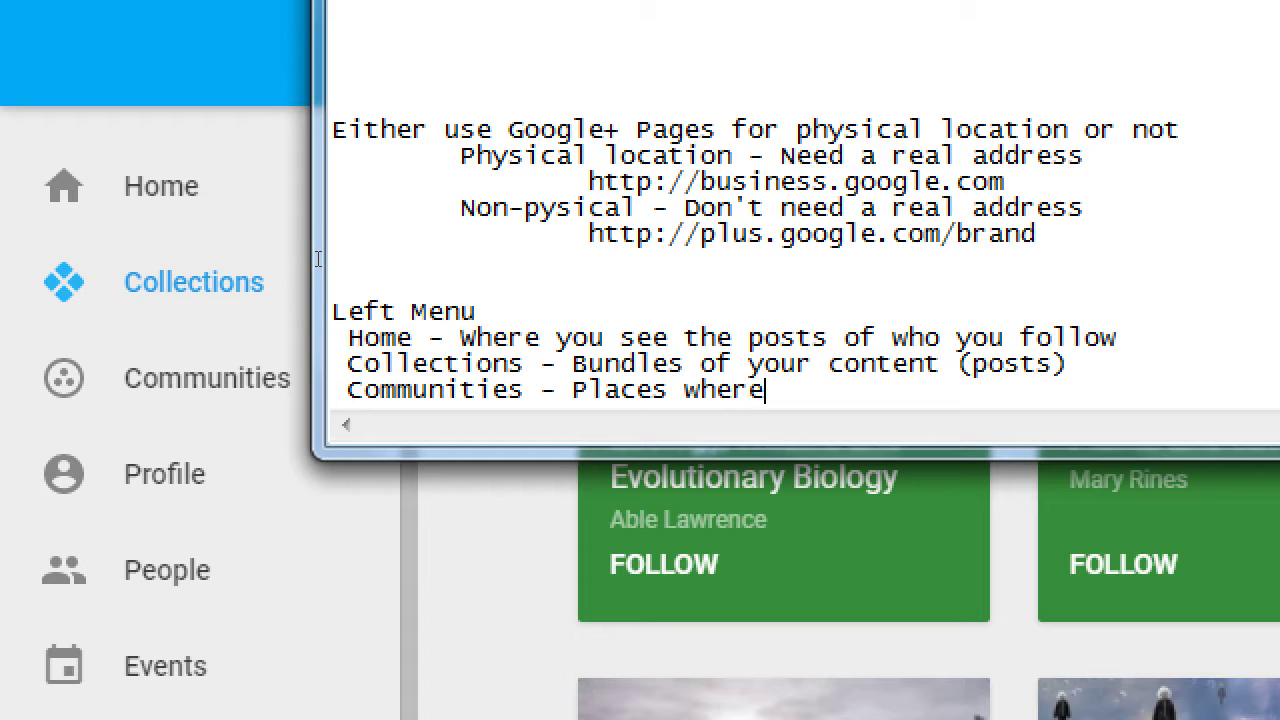
pyautogui.write(' people co')
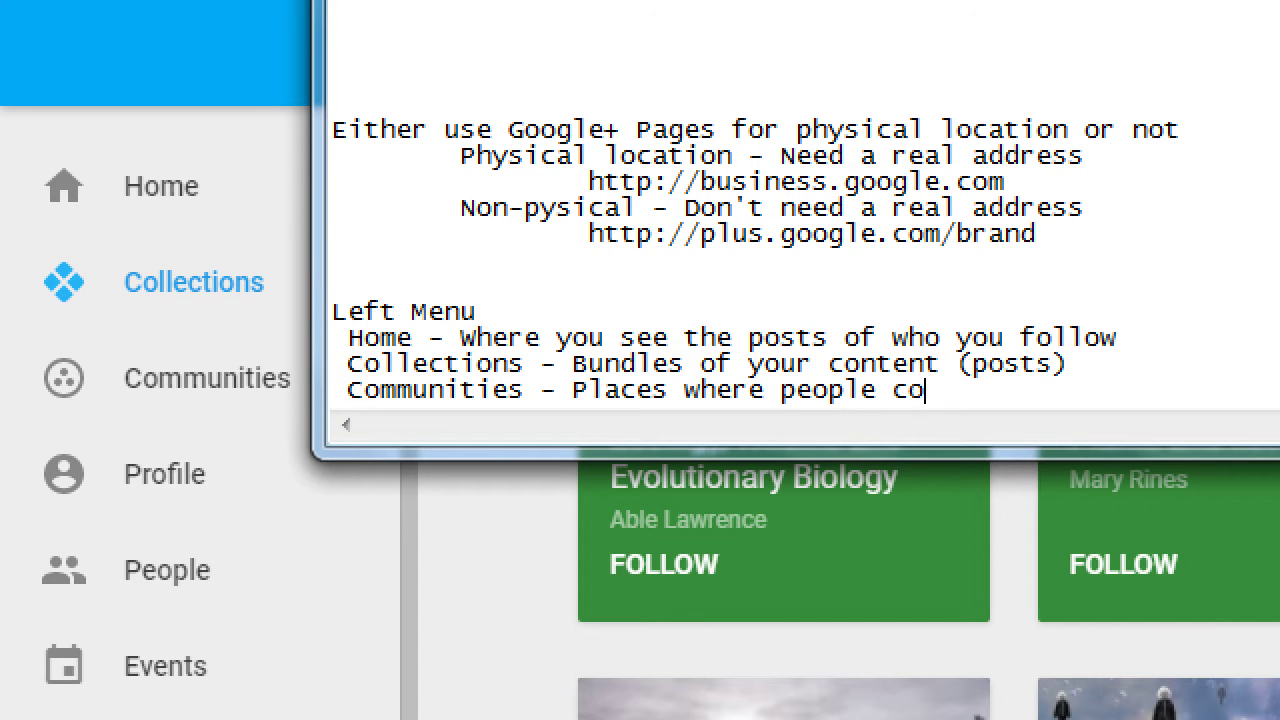
pyautogui.write('ngregate on a topic')
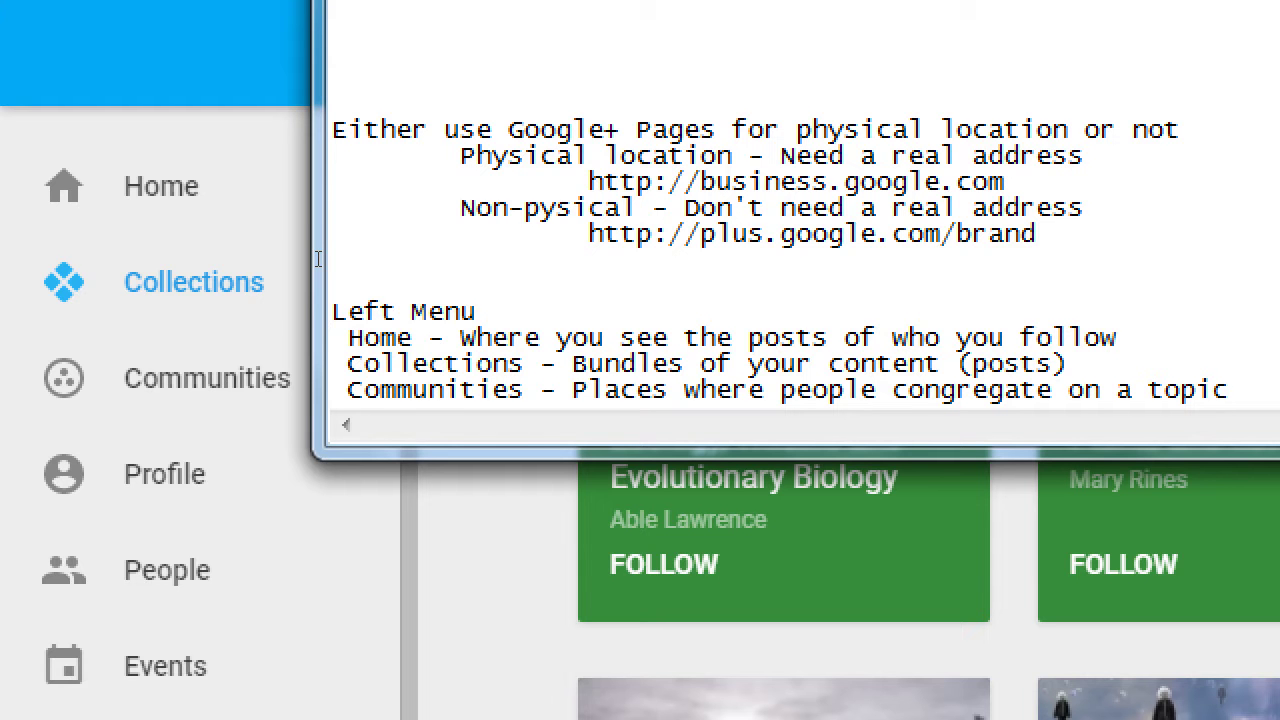
# Add the line "Profile - Your account (biography) on Google+" below the Communities entry
pyautogui.press('Return')
pyautogui.write('Pr')
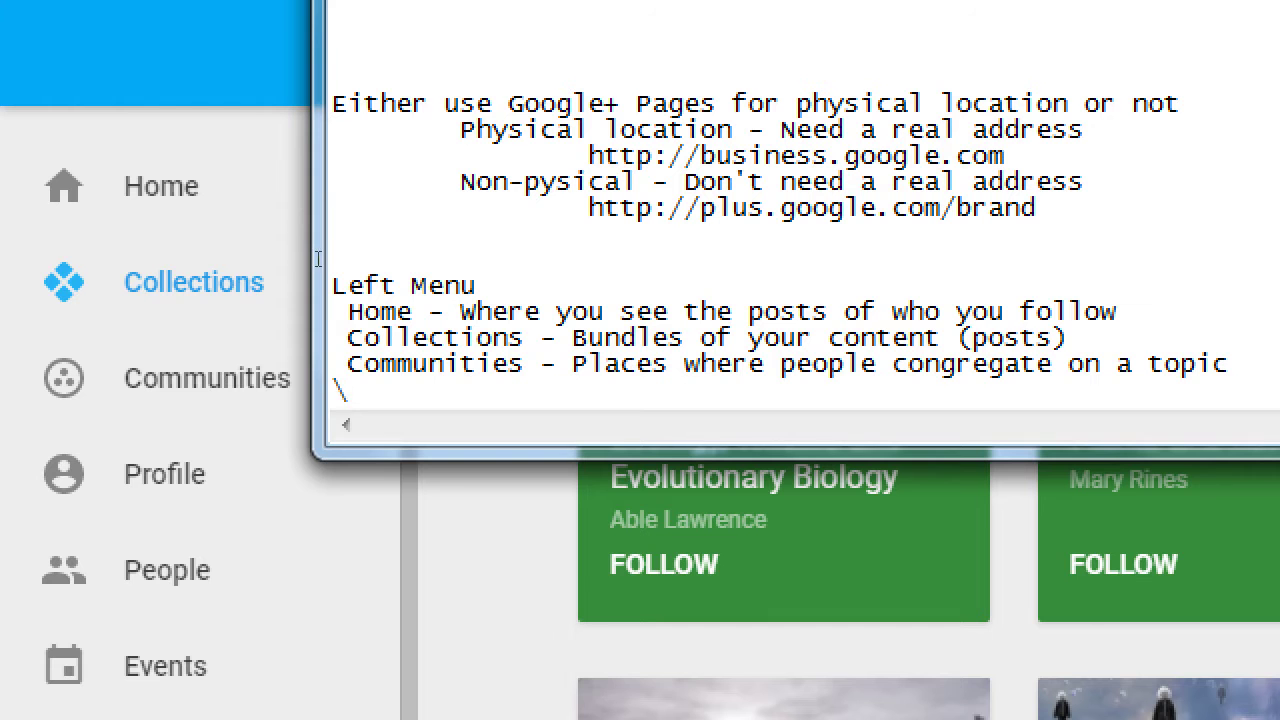
pyautogui.write('ofile')
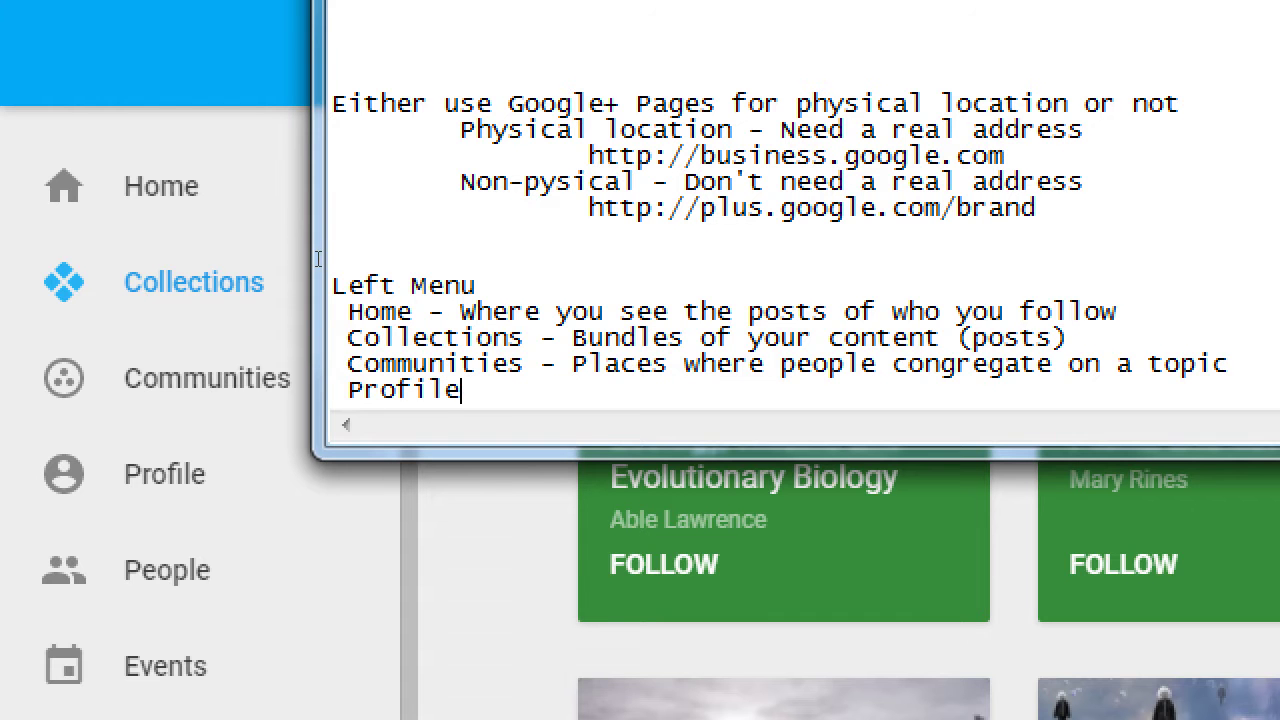
pyautogui.write(' - Your account (biogr')
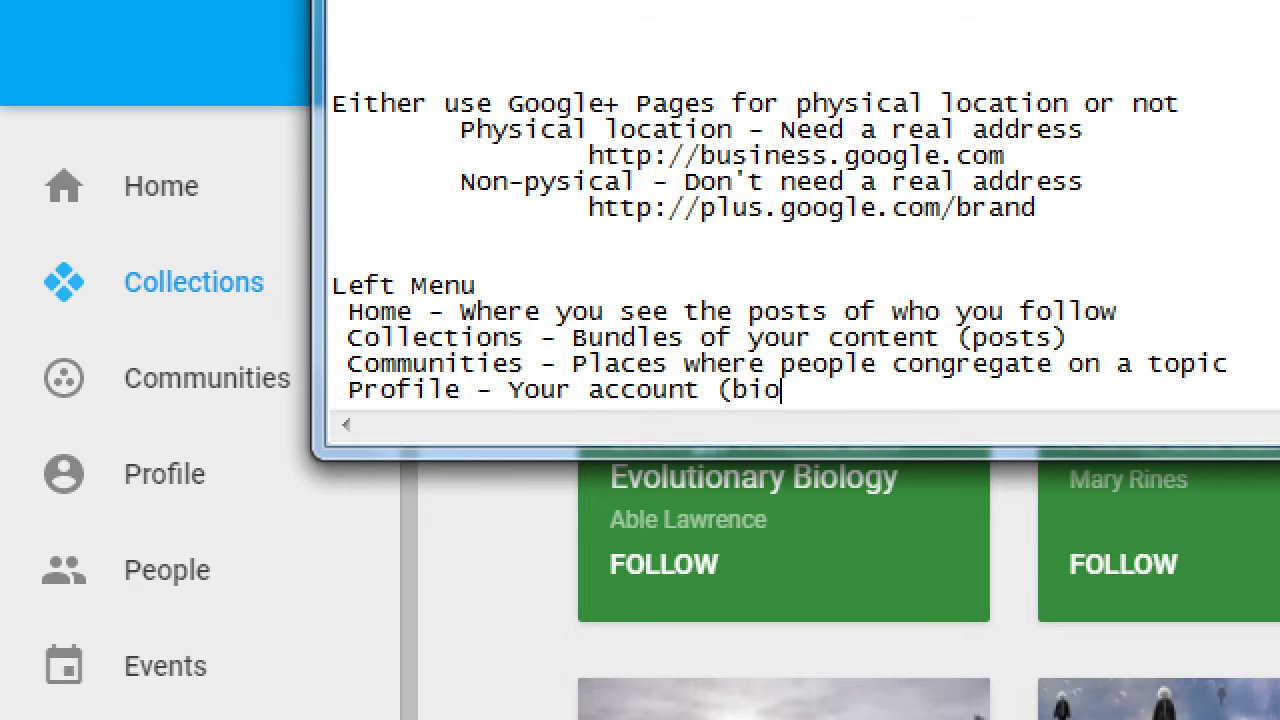
pyautogui.press('BackSpace')
pyautogui.press('BackSpace')
pyautogui.write('graphy')
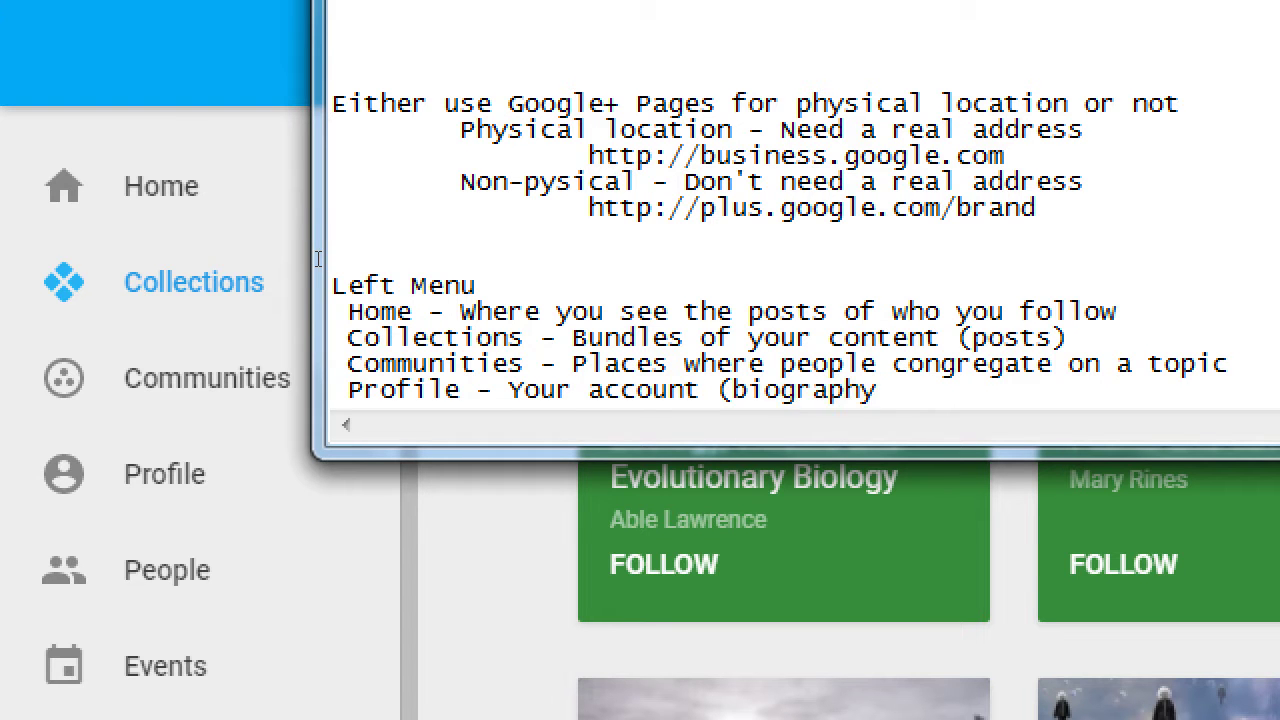
pyautogui.write(') on Google+')
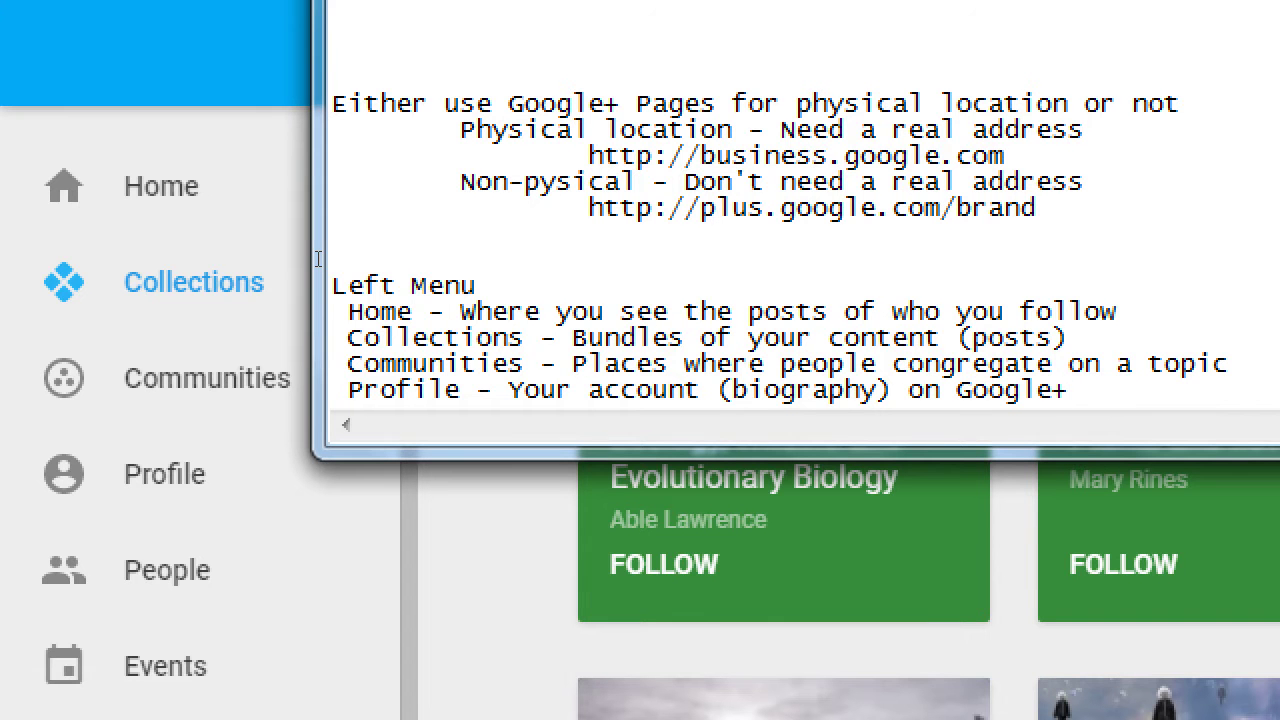
# Add the line "People - Where you see who you are following, your followers" below the Profile entry, followed by a new line
pyautogui.press('Return')
pyautogui.write('P')
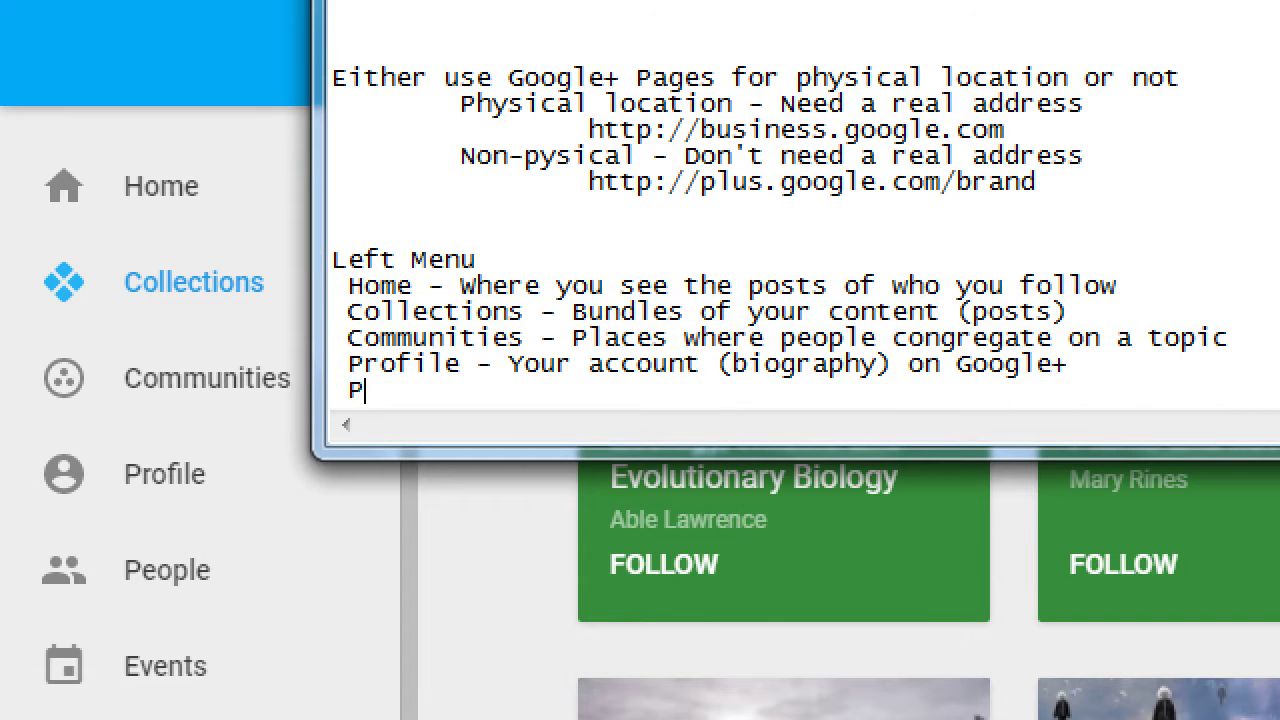
pyautogui.write('eople - Where yo')
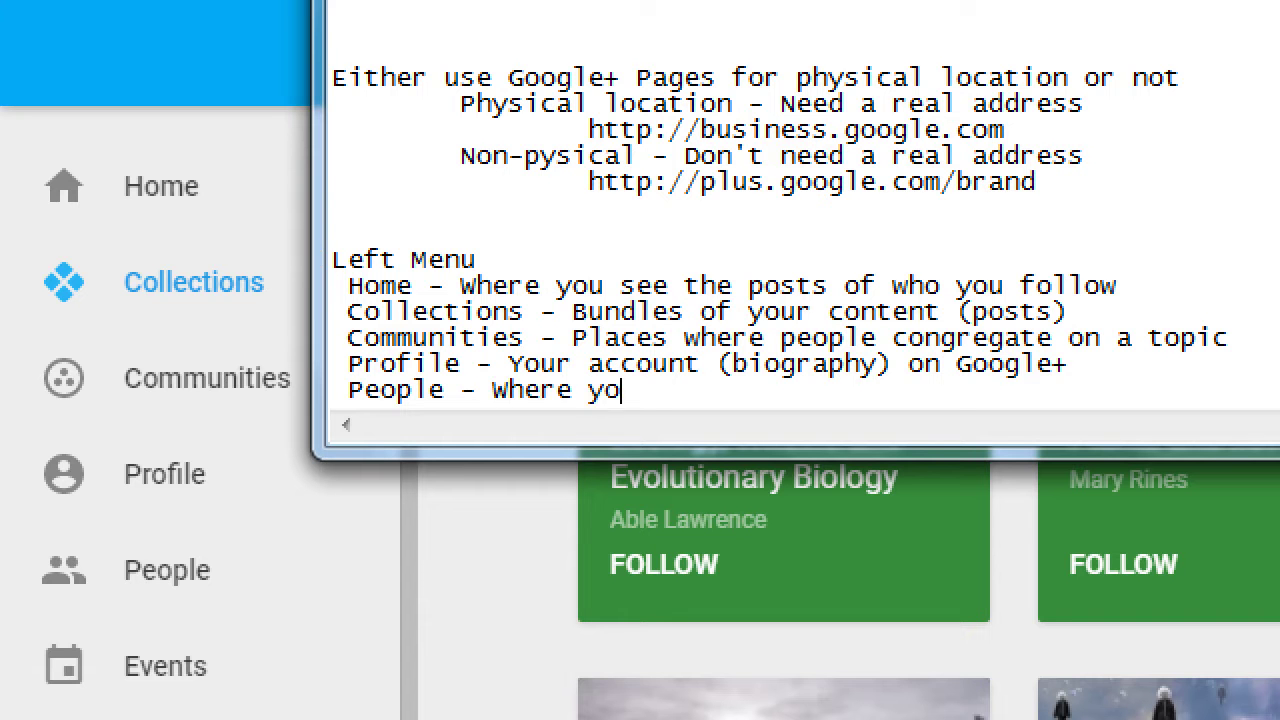
pyautogui.write('u see who you are follwoi')
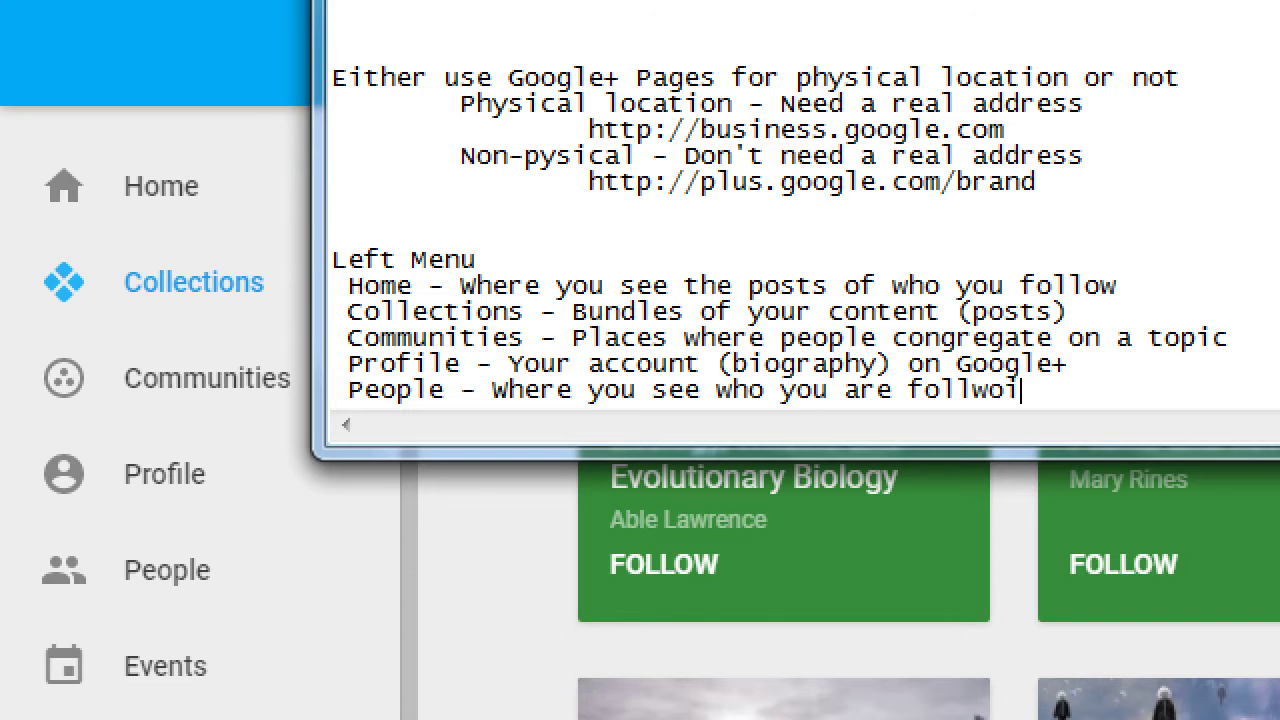
pyautogui.write('n')
pyautogui.press('BackSpace')
pyautogui.press('BackSpace')
pyautogui.press('BackSpace')
pyautogui.press('BackSpace')
pyautogui.write('owing, your follower')
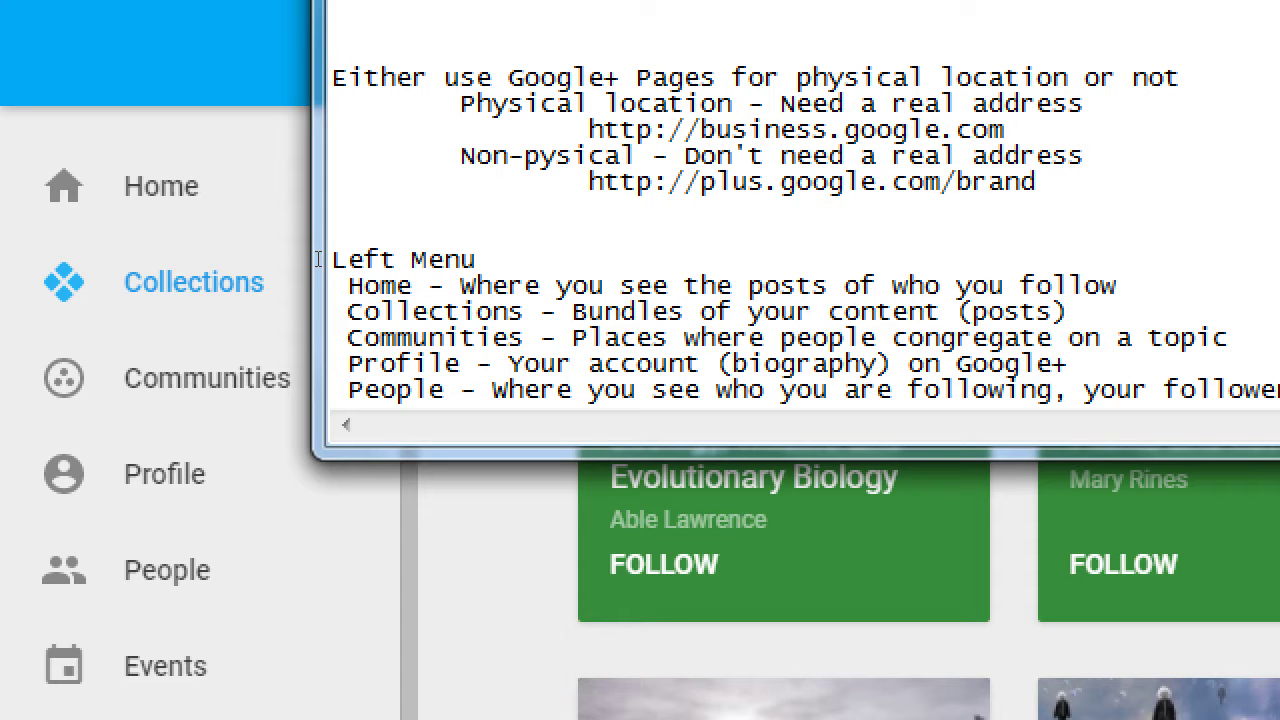
pyautogui.press('Return')
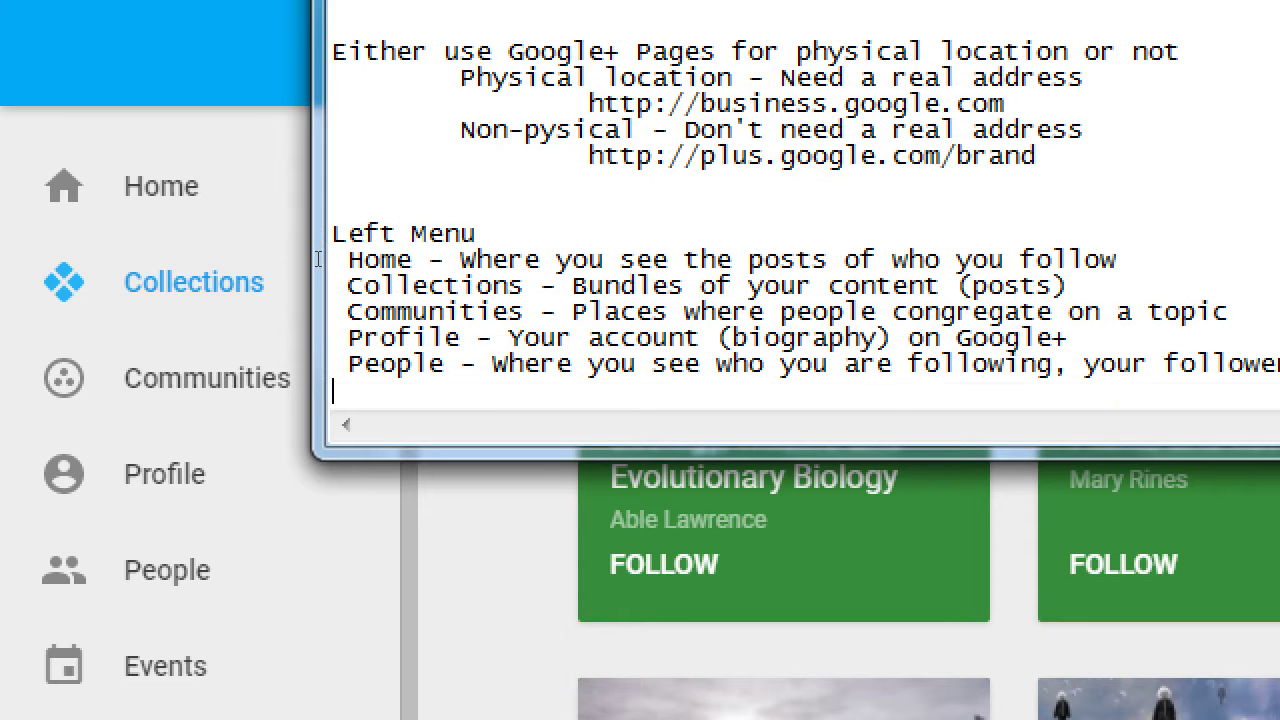
pyautogui.press('super+shift+Up')
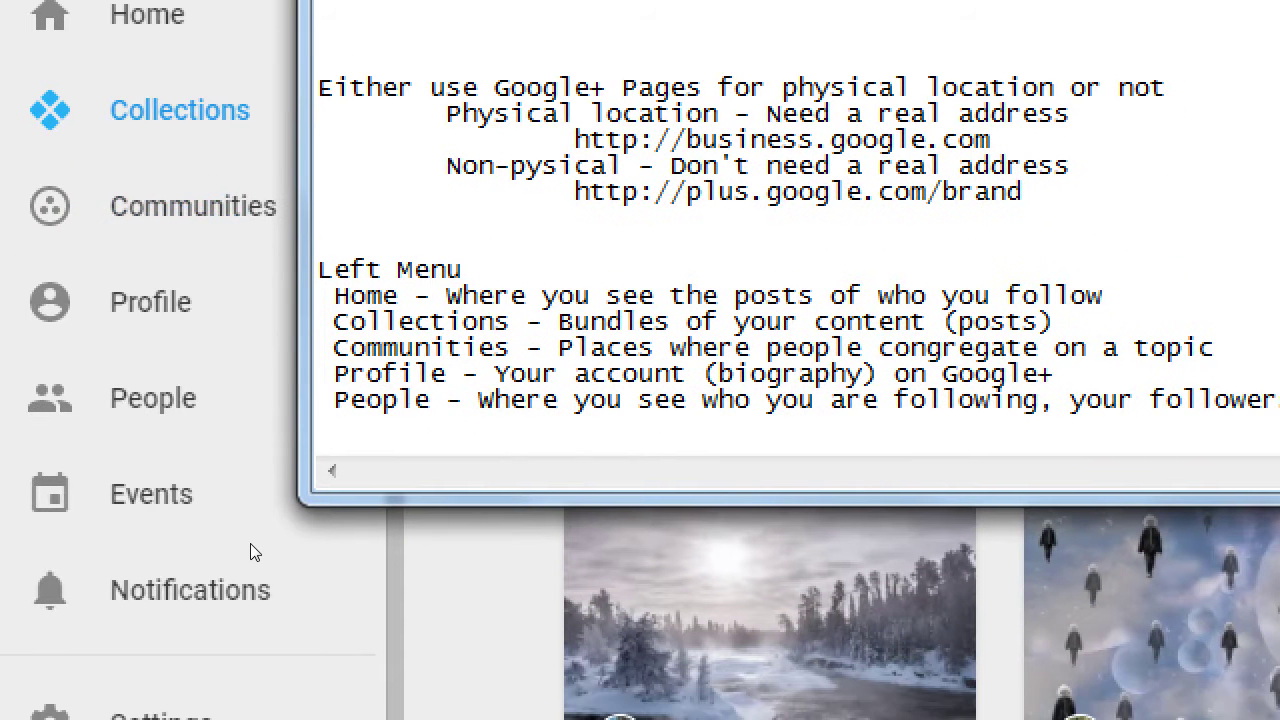
# Add the text "Events - Setting up a real/virtual get-together" on the line below the People entry
pyautogui.write('Events -')
pyautogui.write('Setting u')
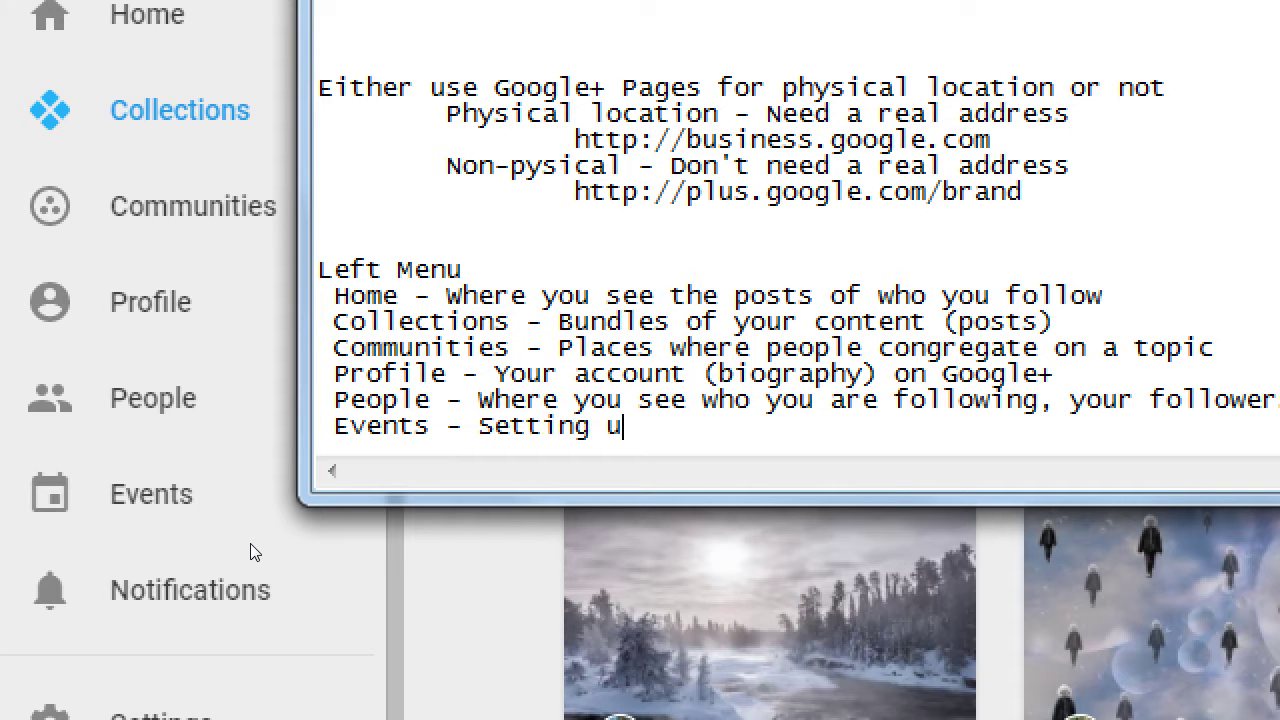
pyautogui.write('p a real/vir')
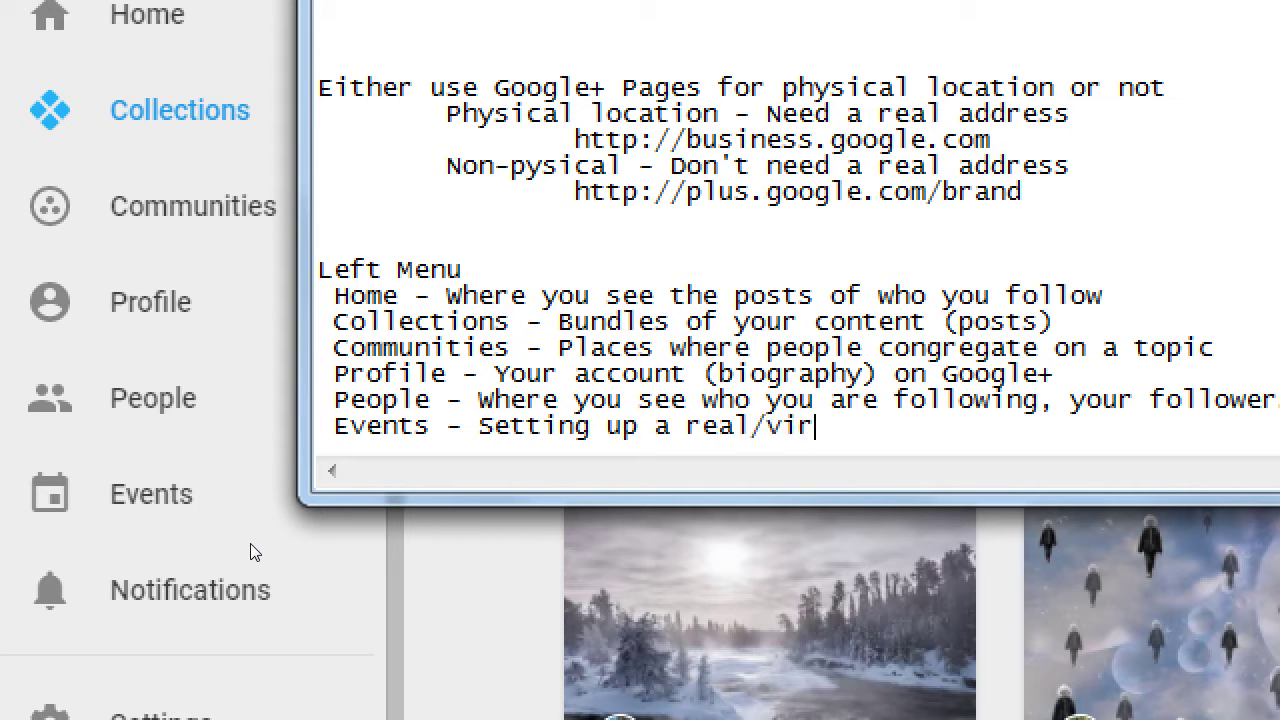
pyautogui.write('tual get')
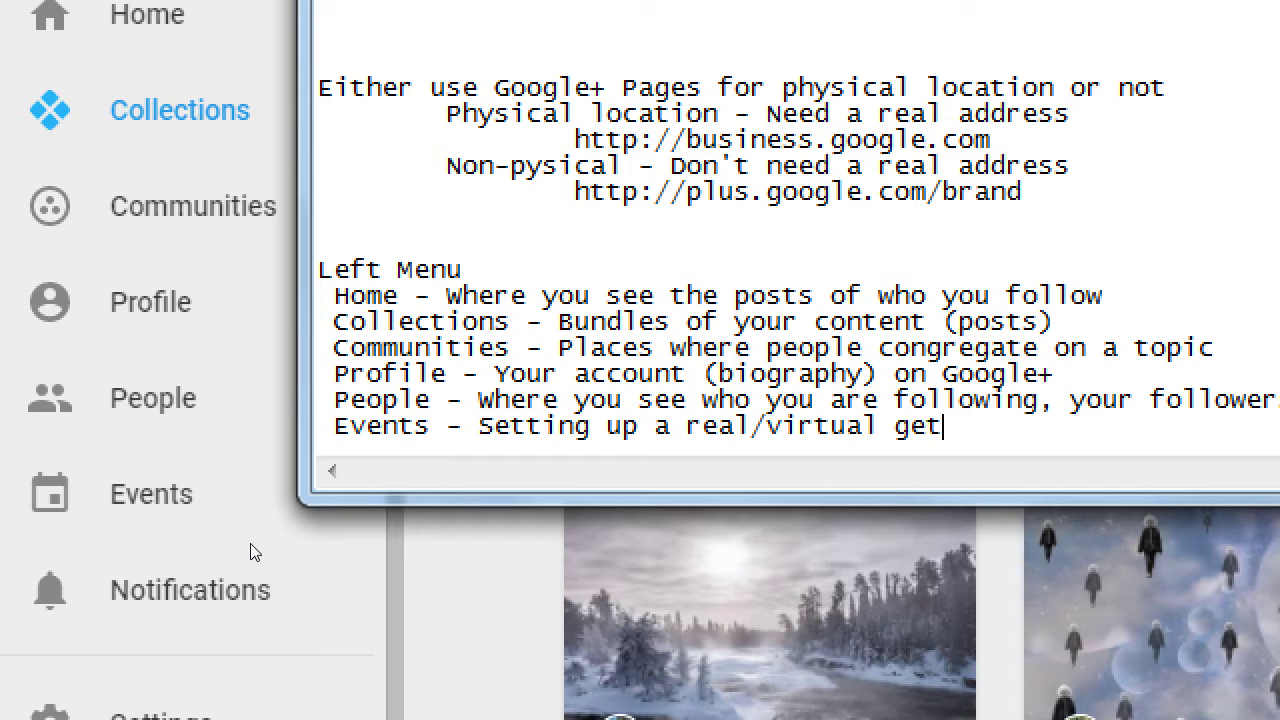
pyautogui.write('-together')
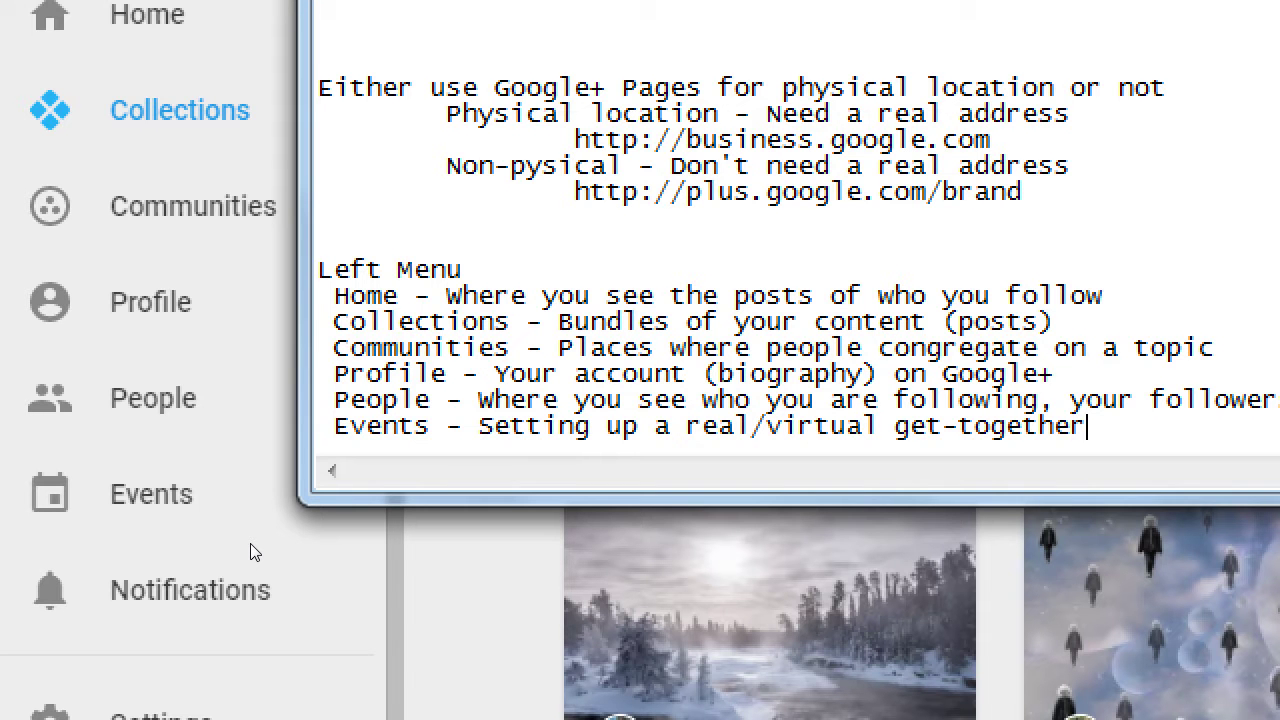
# Add the line "Notifications - Where you see your activity" below the Events entry, indented like the entries above
pyautogui.press('Return')
pyautogui.press('Tab')
pyautogui.press('BackSpace')
pyautogui.write('Noti')
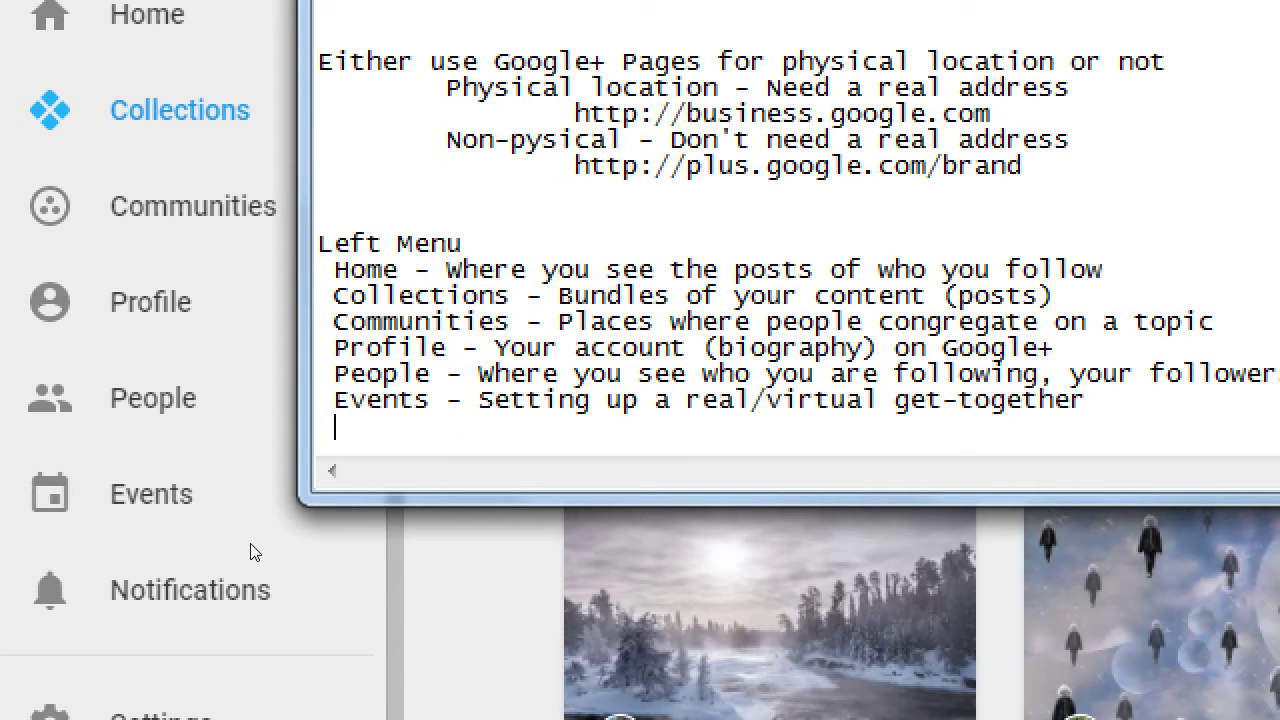
pyautogui.write('ficaqtions')
pyautogui.press('BackSpace')
pyautogui.press('BackSpace')
pyautogui.press('BackSpace')
pyautogui.press('BackSpace')
pyautogui.press('BackSpace')
pyautogui.press('BackSpace')
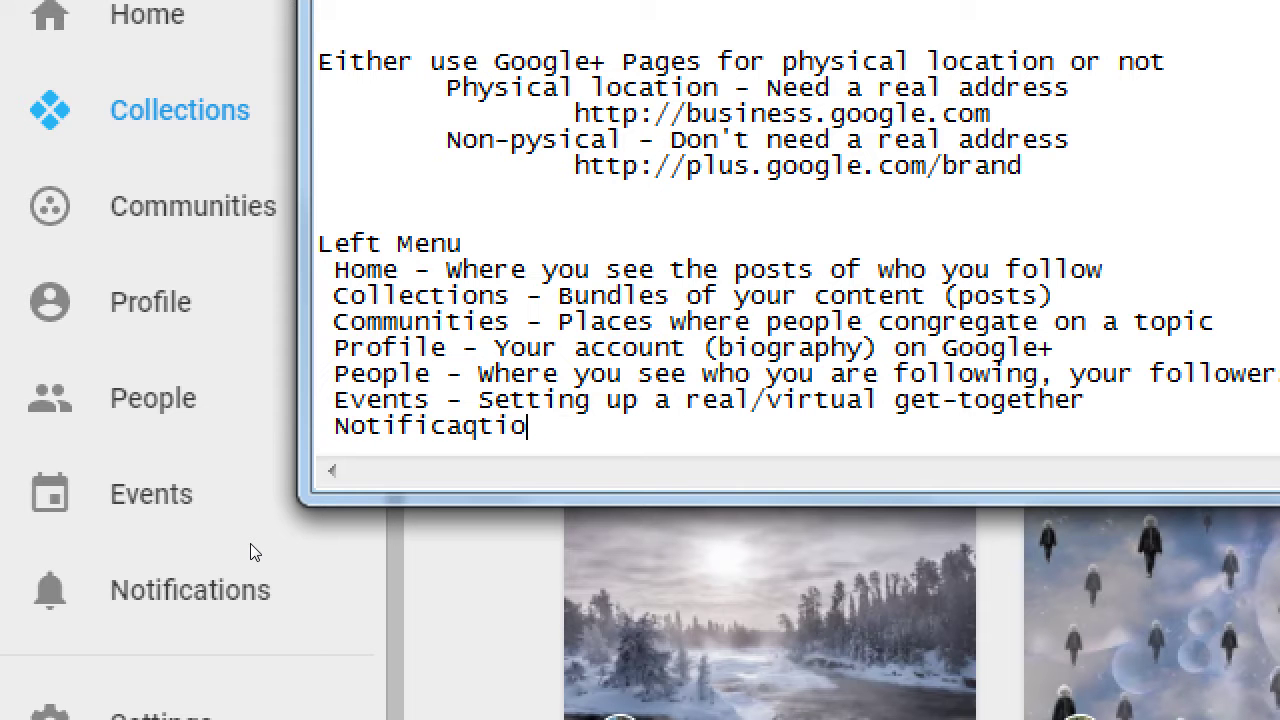
pyautogui.write('tions - Whe')
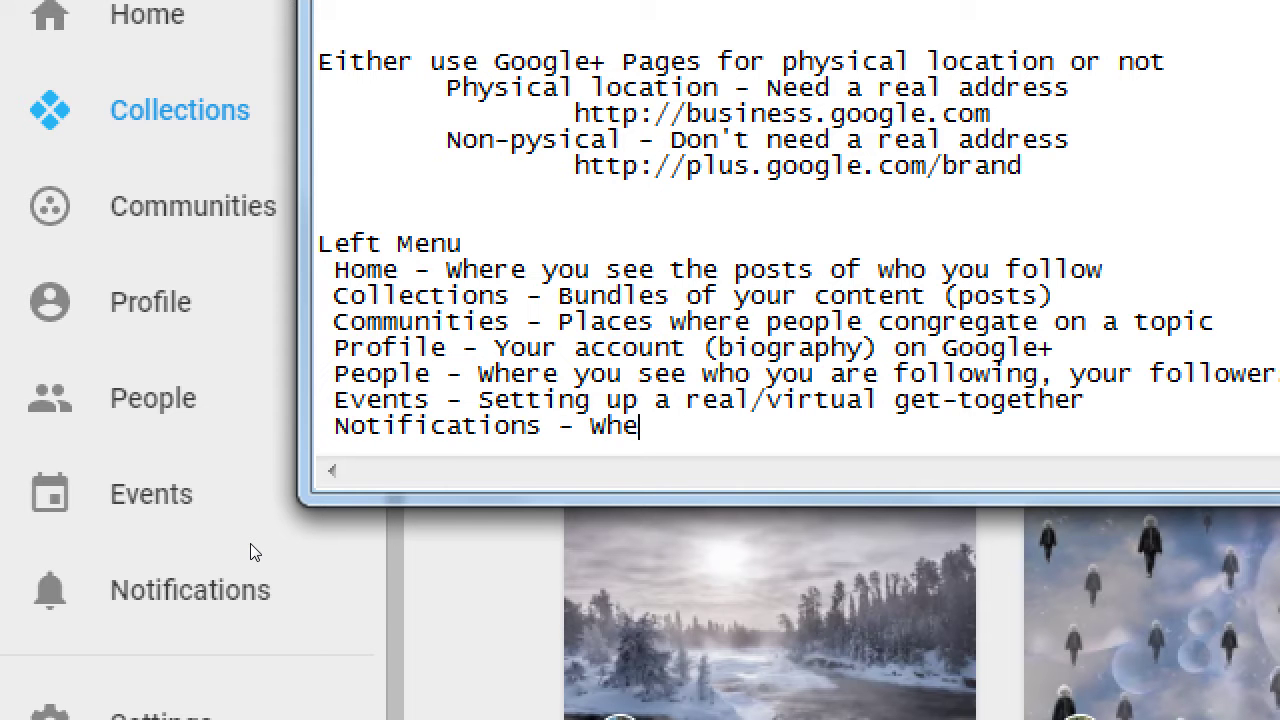
pyautogui.write('re you see you a')
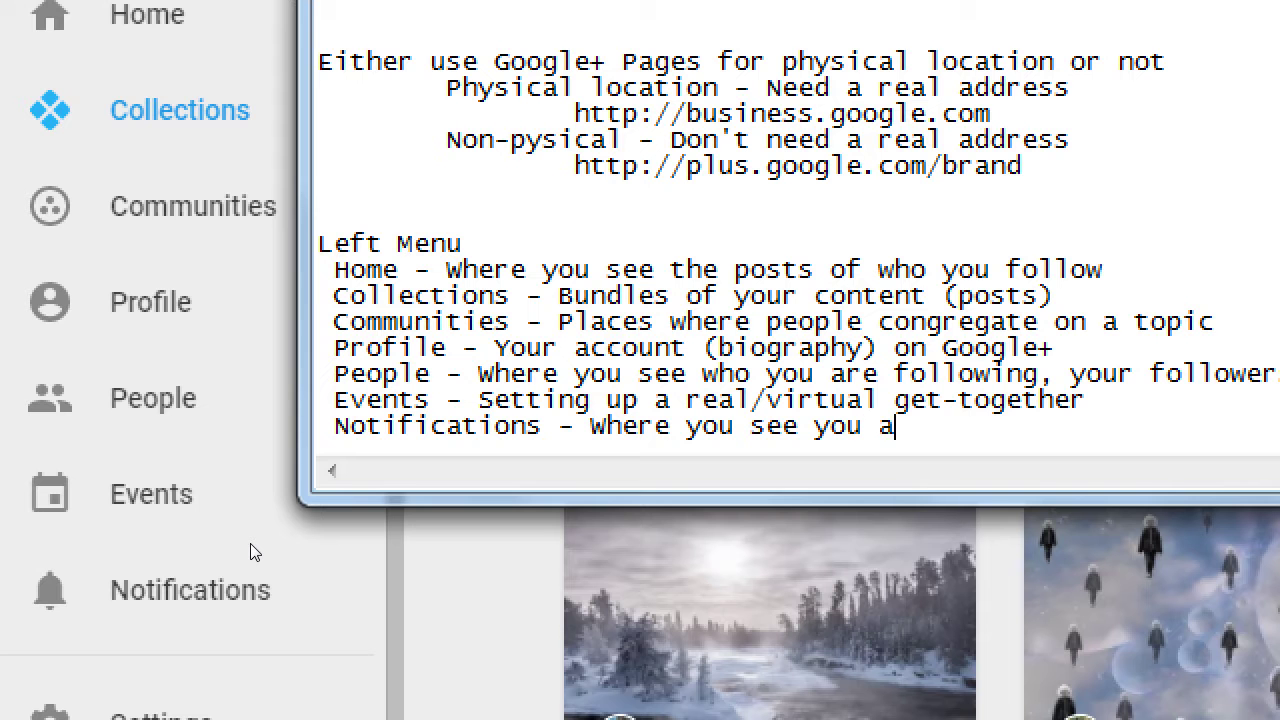
pyautogui.press('BackSpace')
pyautogui.press('BackSpace')
pyautogui.write('r activity')
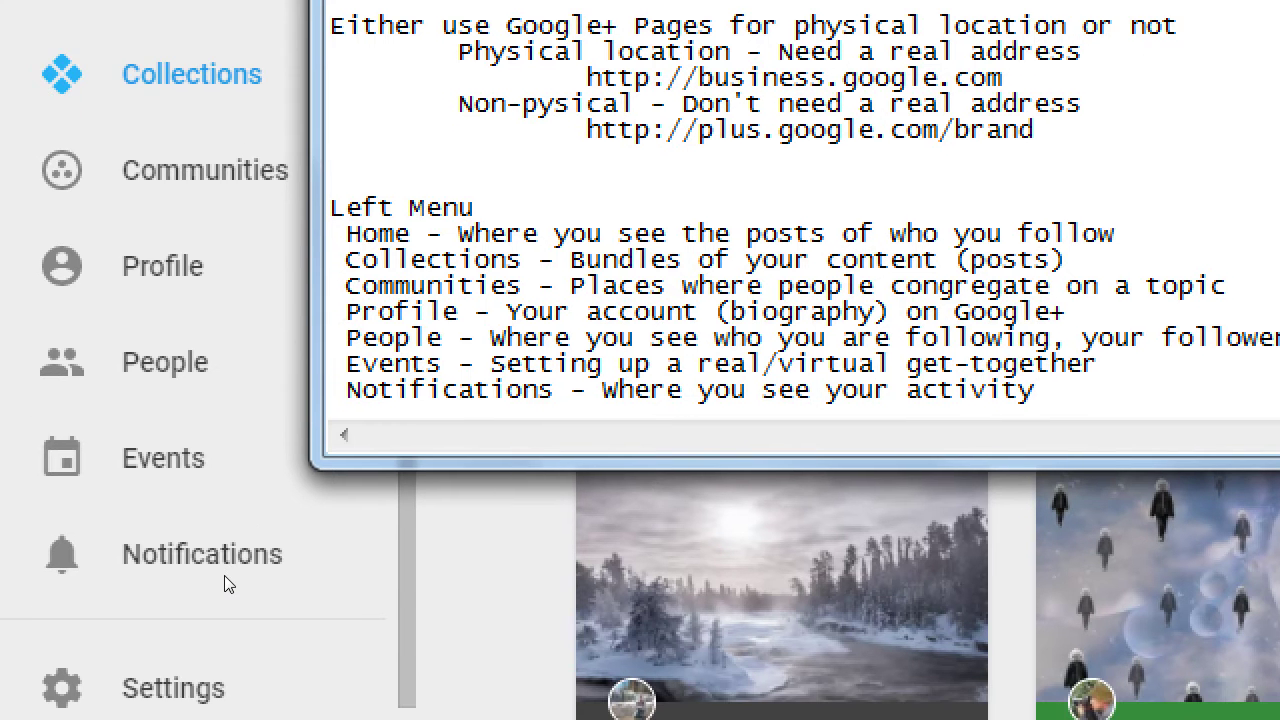
# Add the line "Settings - Check here for settings" below the Notifications entry and select that line
pyautogui.press('Return')
pyautogui.write('"Se')
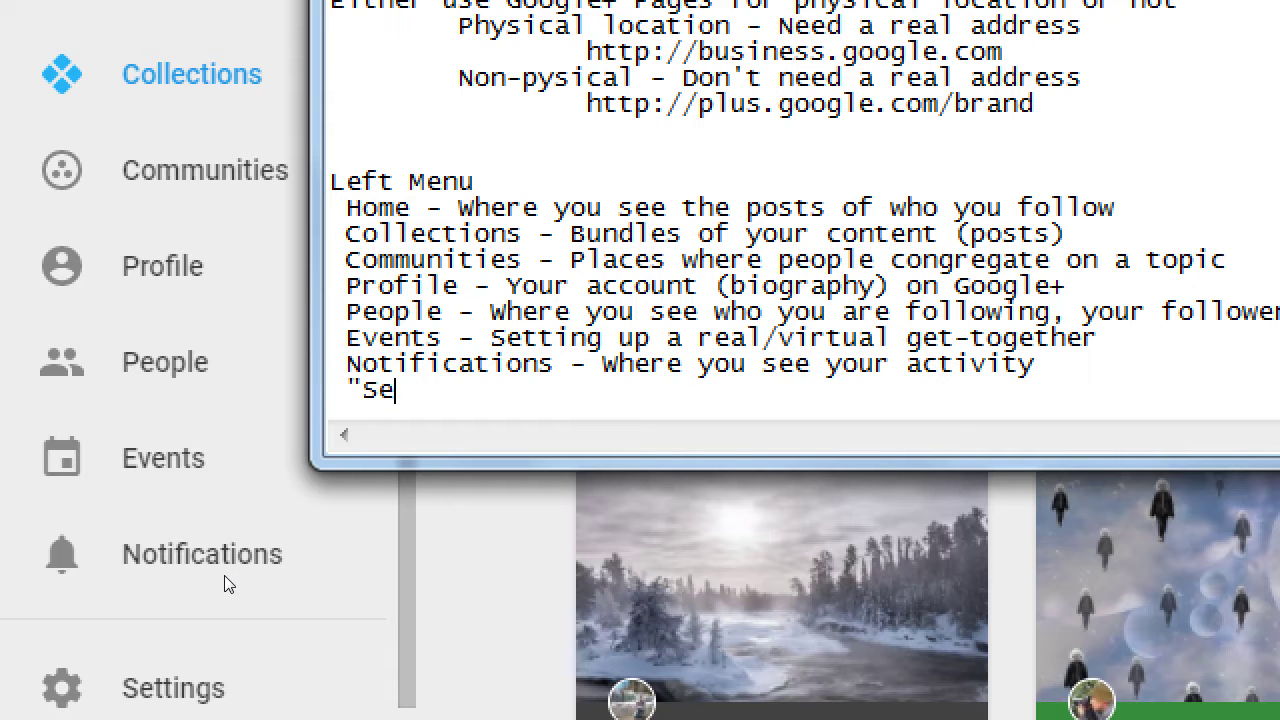
pyautogui.press('BackSpace')
pyautogui.press('BackSpace')
pyautogui.press('BackSpace')
pyautogui.write('Settings ')
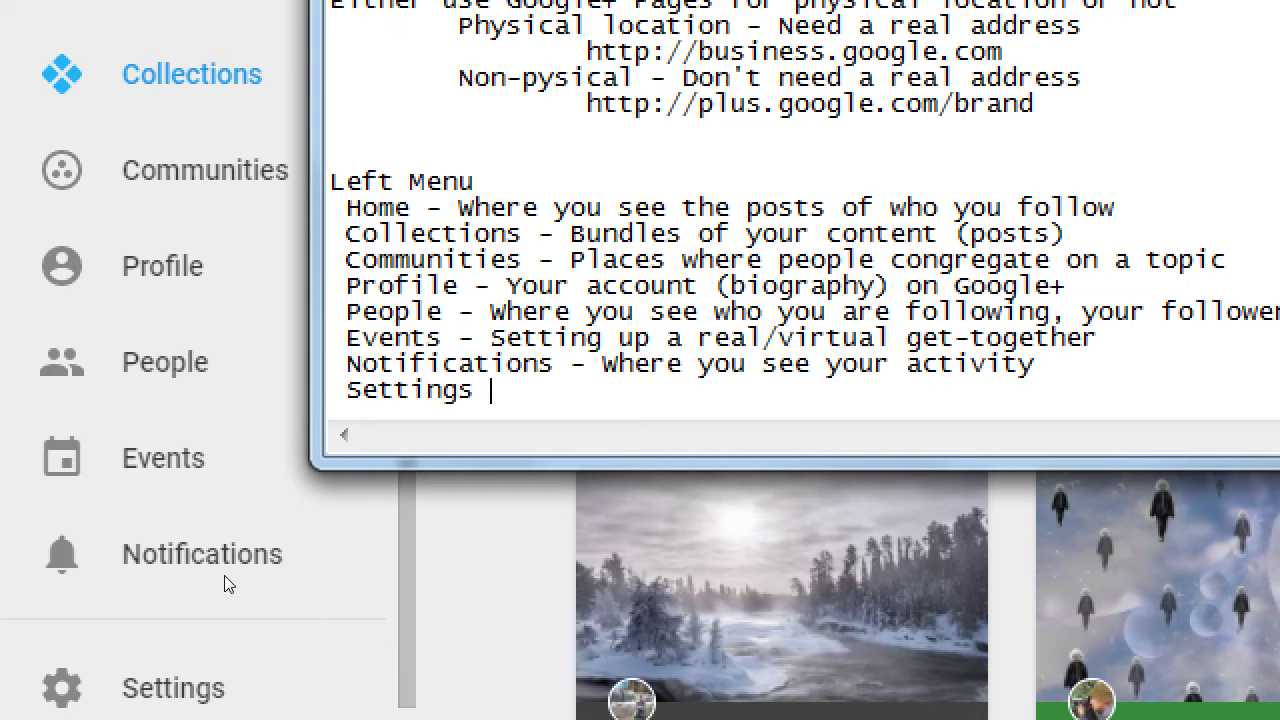
pyautogui.write('- Check here for ')
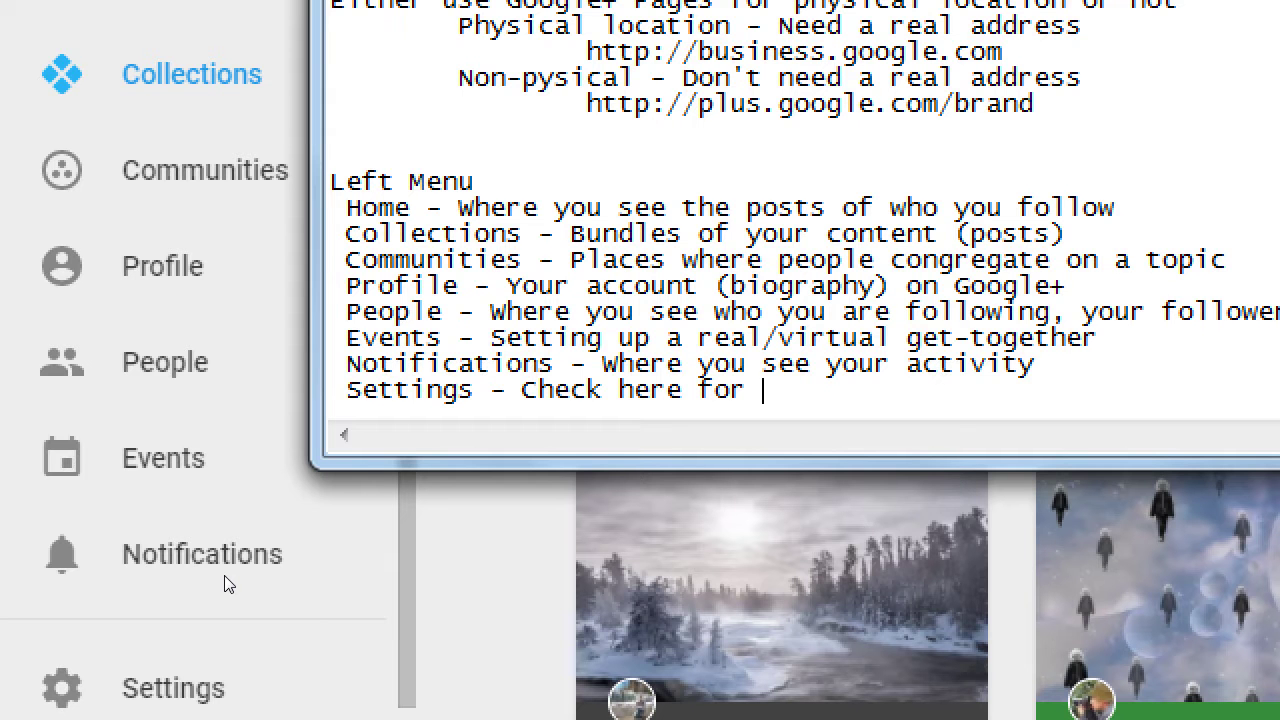
pyautogui.write('settings')
pyautogui.hotkey('shift', 'Home')
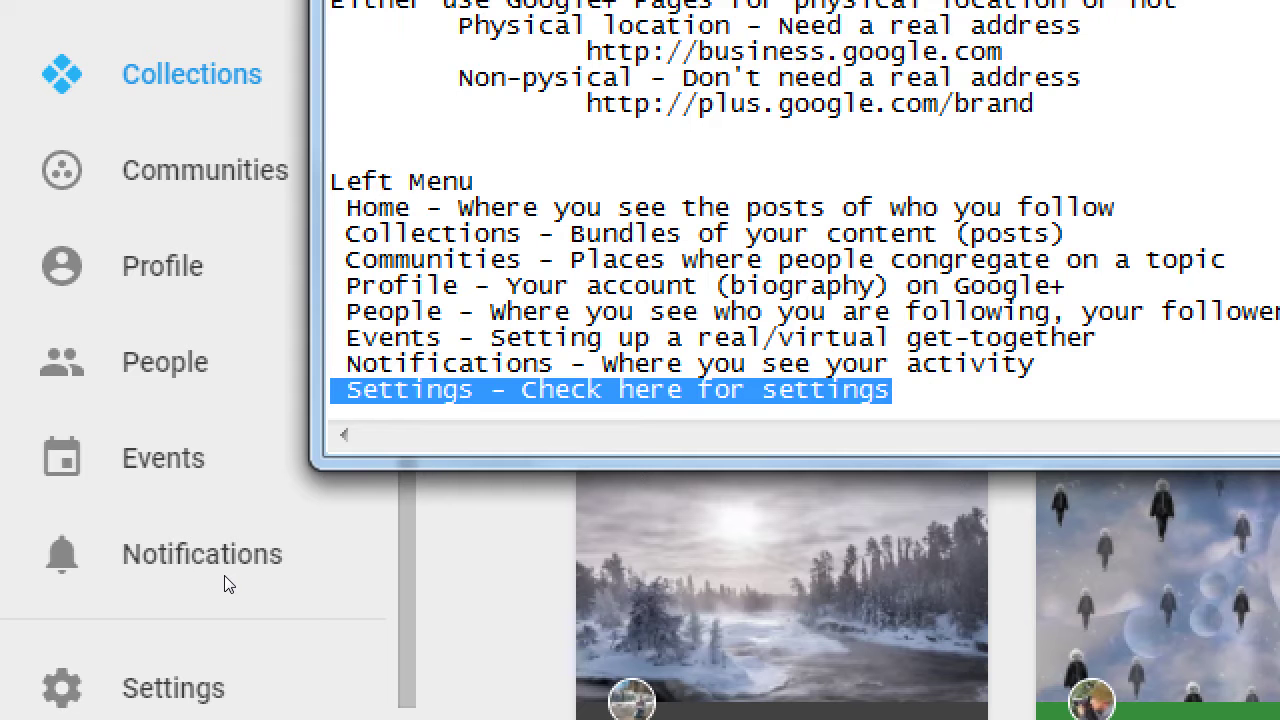
# Check the Google+ page in the browser, and add a "Top menu" heading in Notepad after a blank line below Settings
pyautogui.press('super+minus')
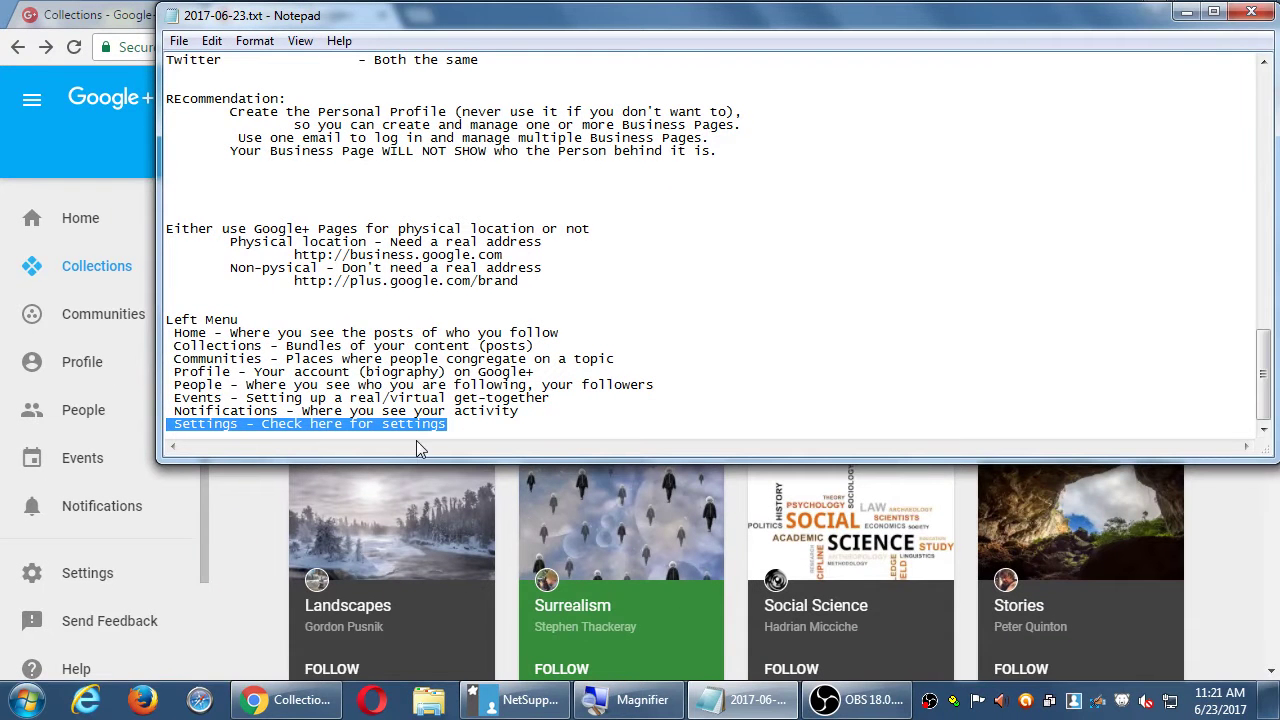
pyautogui.click(250, 527)
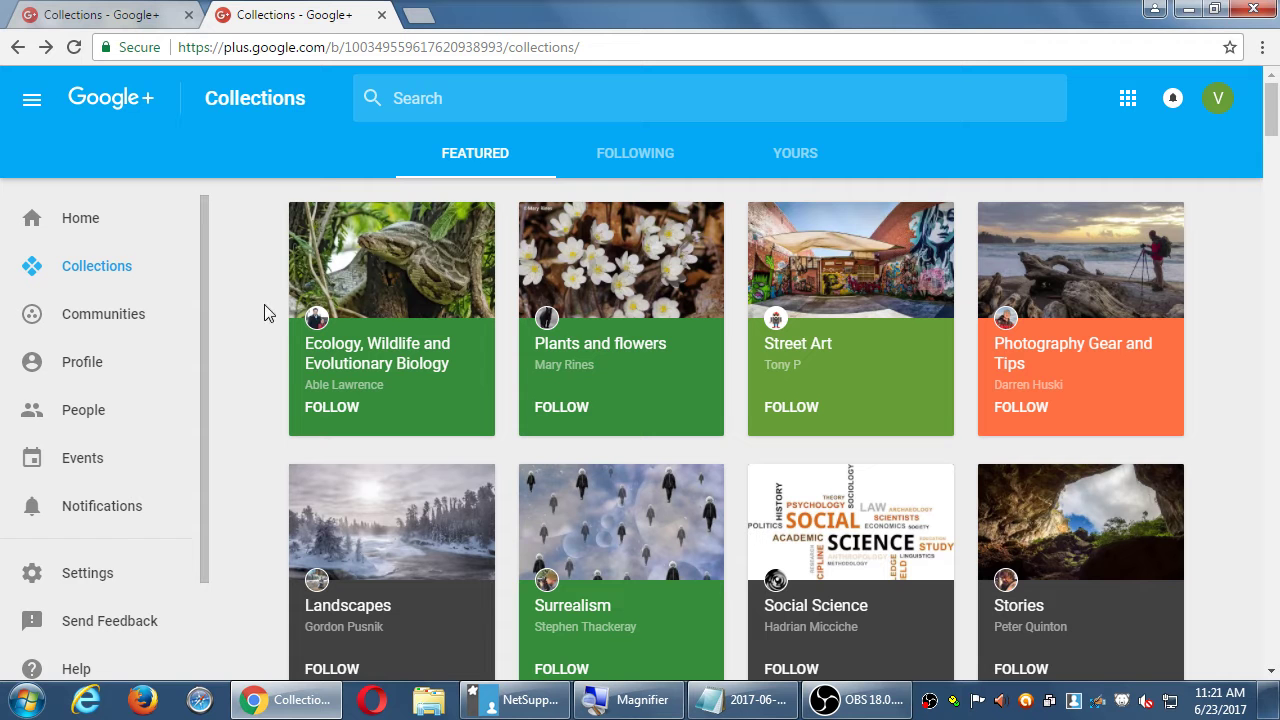
pyautogui.hotkey('alt', 'Tab')
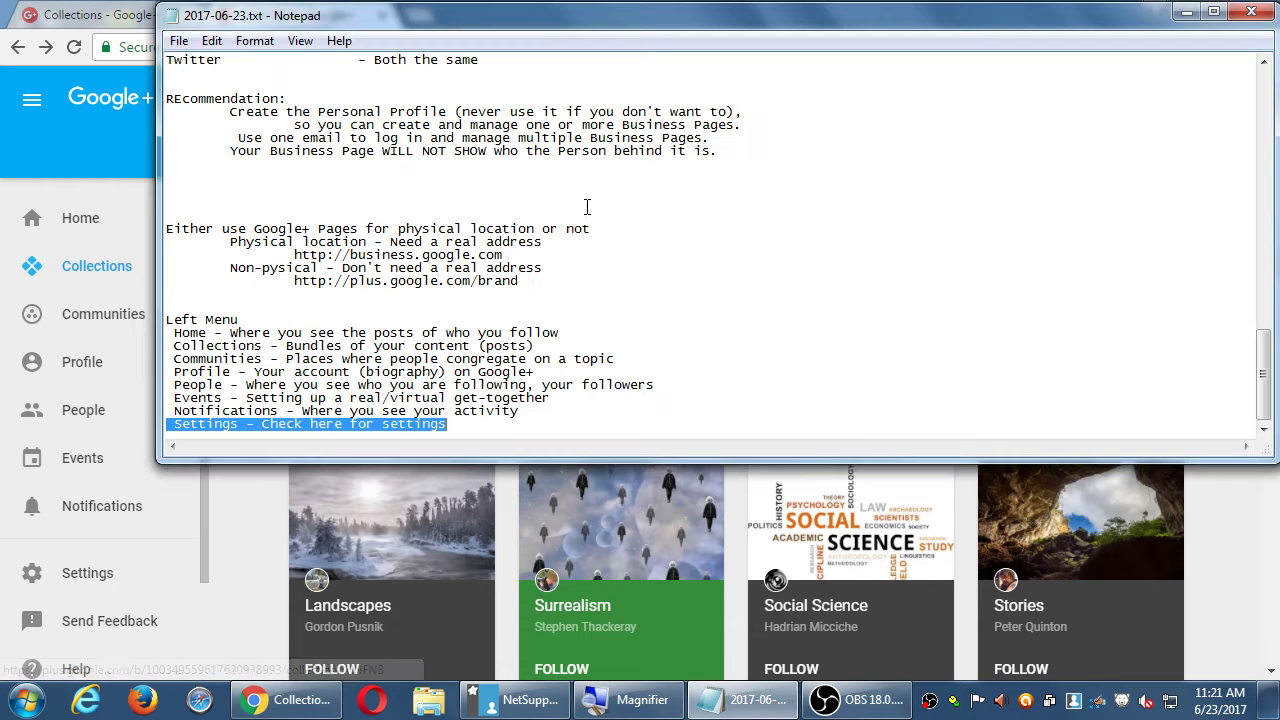
pyautogui.press('End')
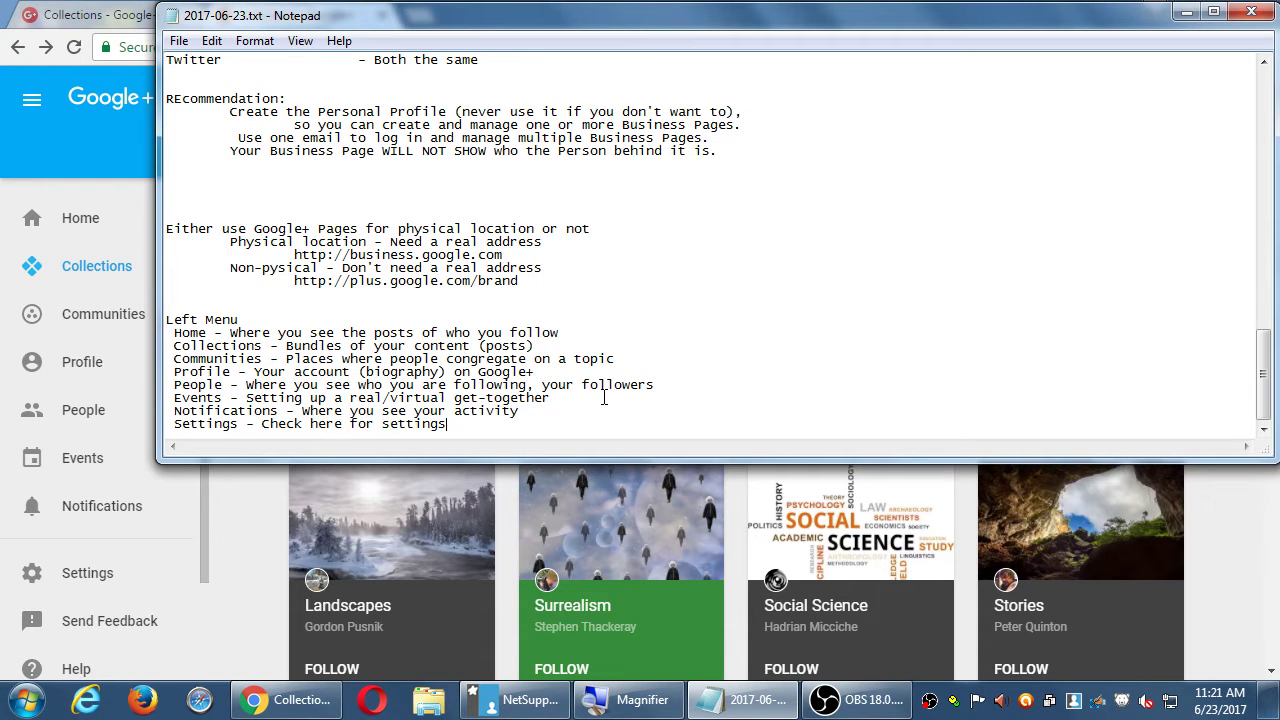
pyautogui.press('Return')
pyautogui.press('Return')
pyautogui.write('Top menu')
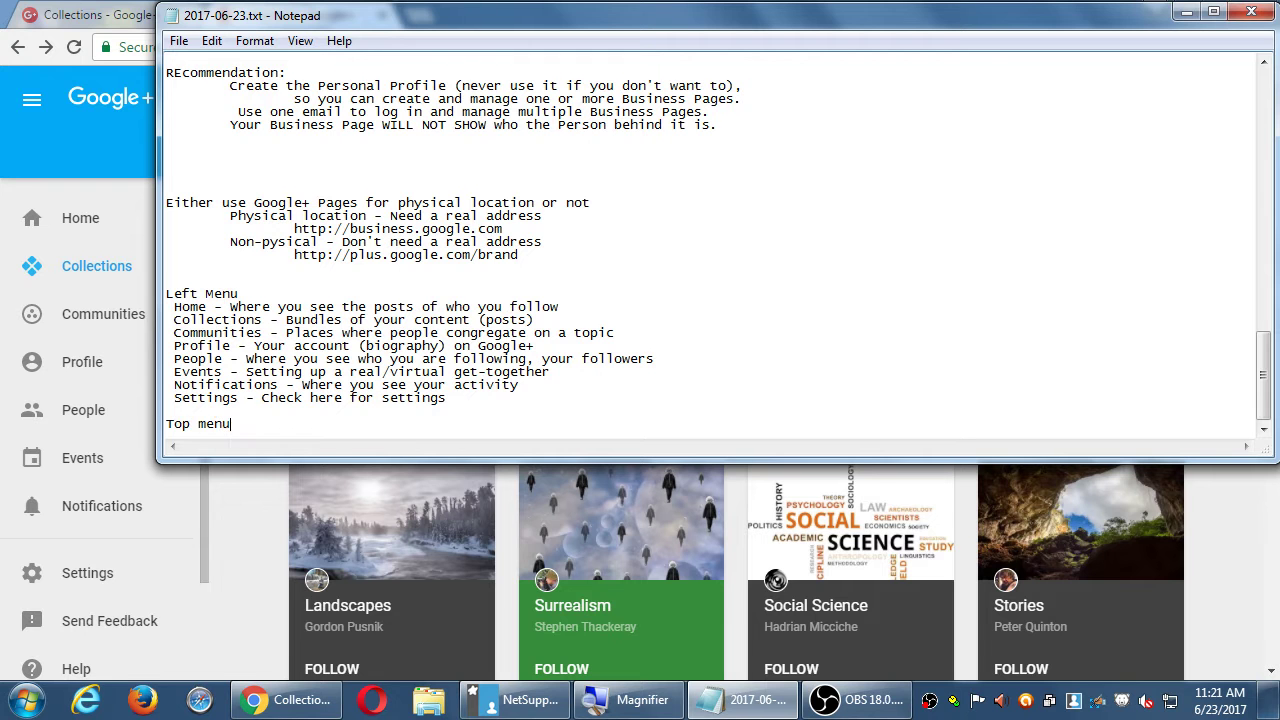
# Add the indented entry "Show/Hide left menu" under the Top menu heading
pyautogui.press('Return')
pyautogui.press('Tab')
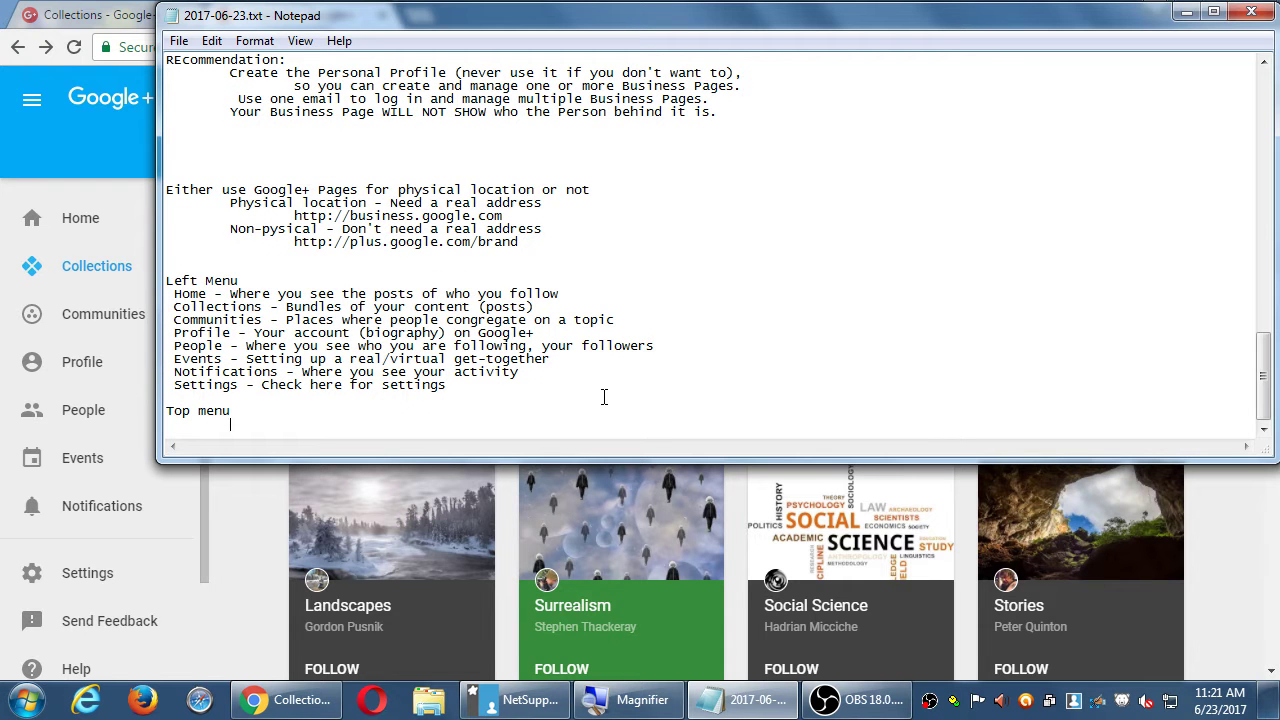
pyautogui.write('mos')
pyautogui.press('BackSpace')
pyautogui.press('BackSpace')
pyautogui.press('BackSpace')
pyautogui.write('Show/Hide left menu')
# Switch to Google+ in Chrome and toggle the left menu hidden and shown several times on the Collections page
pyautogui.hotkey('alt', 'Tab')
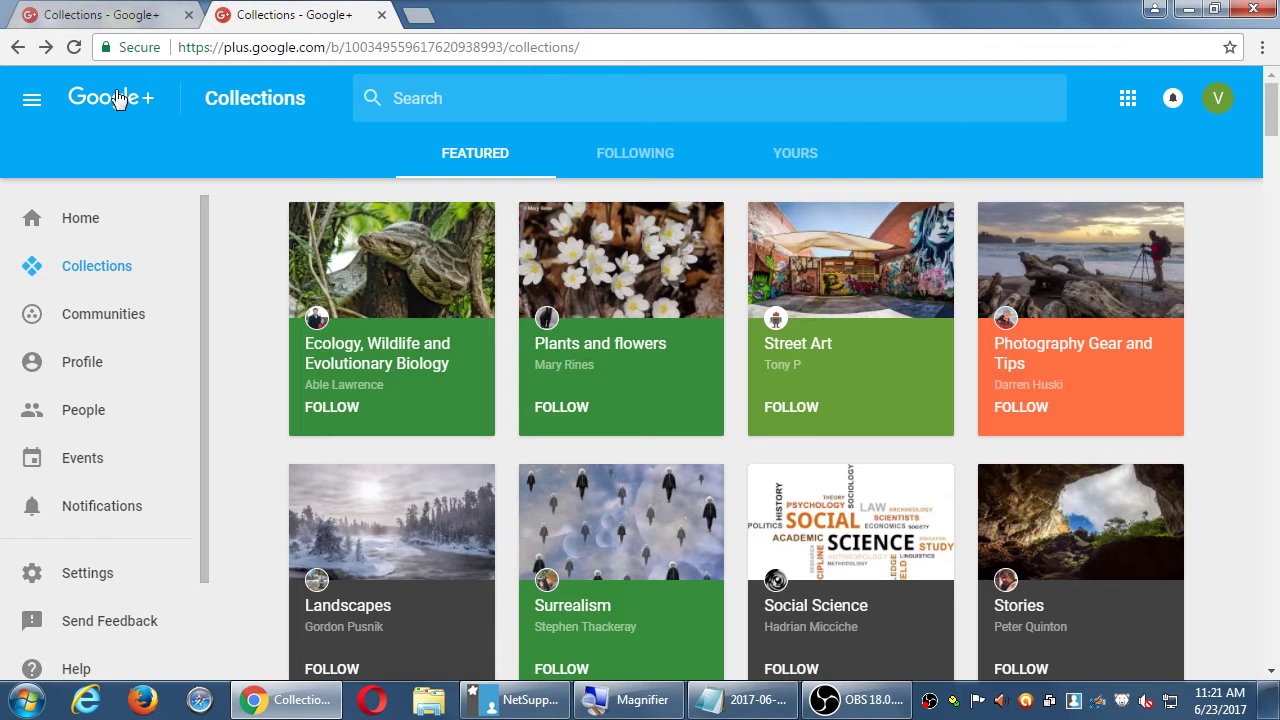
pyautogui.click(36, 104)
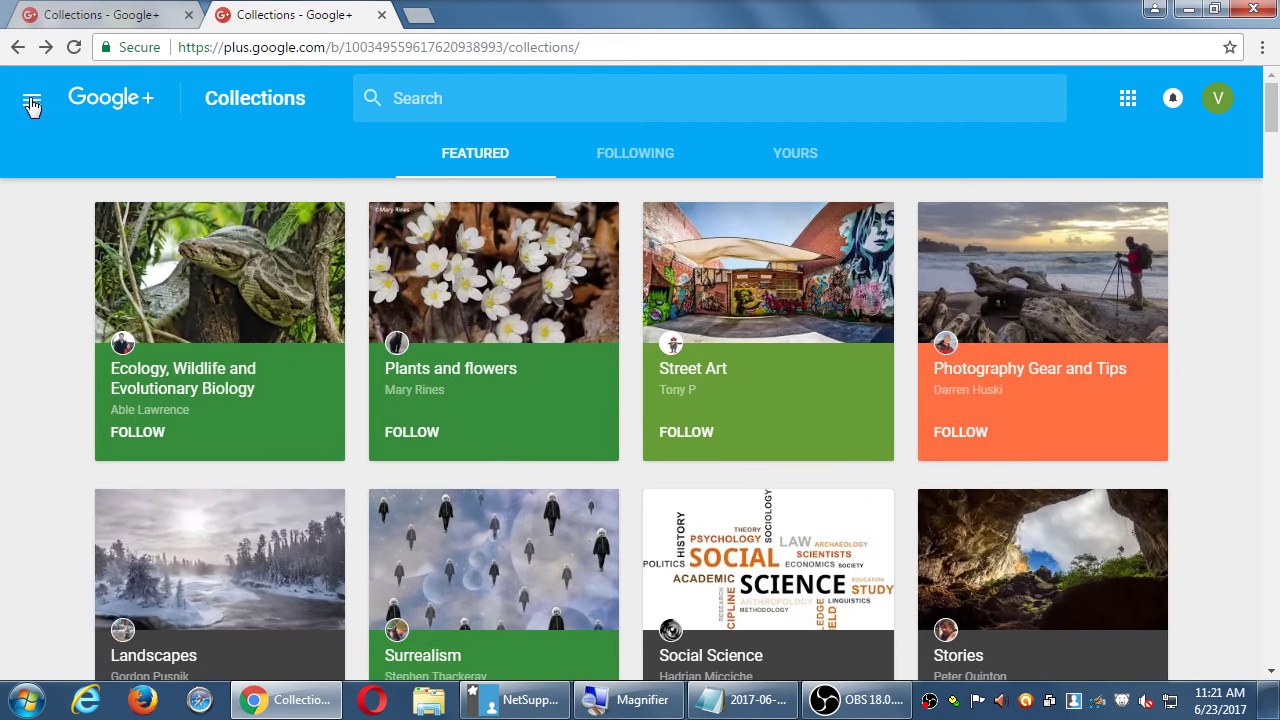
pyautogui.click(31, 104)
pyautogui.click(31, 104)
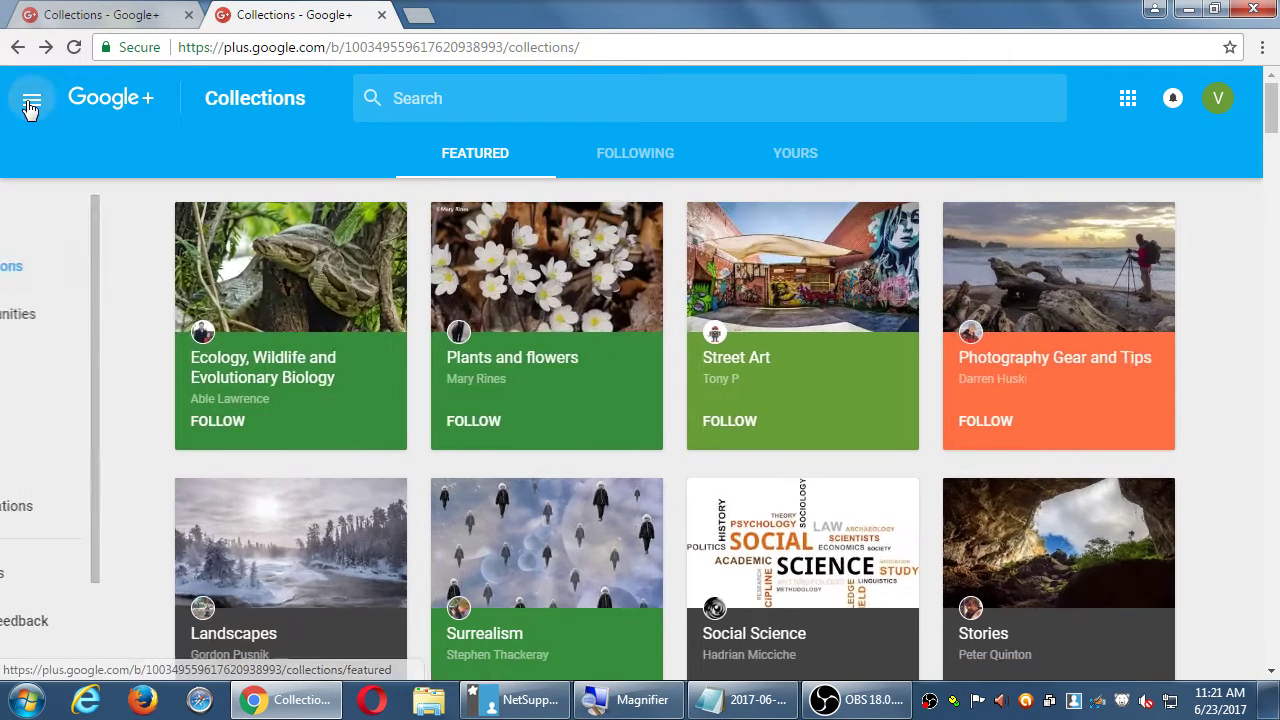
pyautogui.click(31, 104)
pyautogui.click(31, 104)
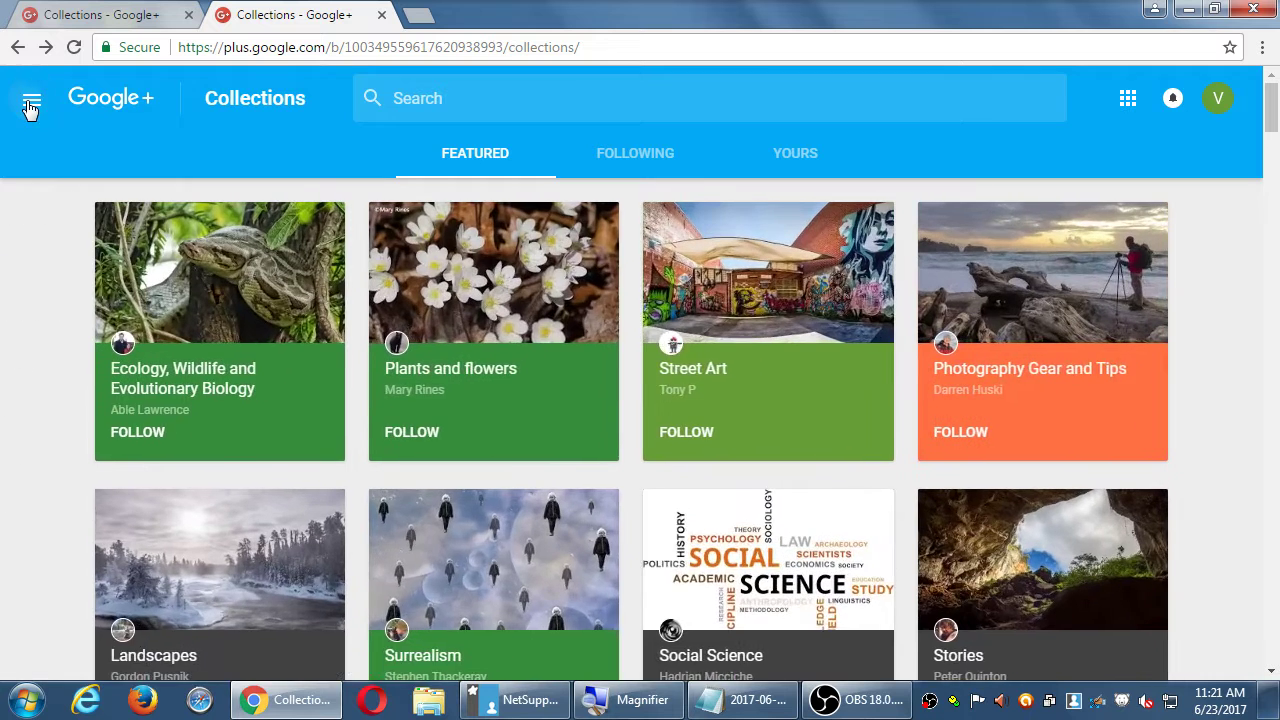
pyautogui.click(31, 104)
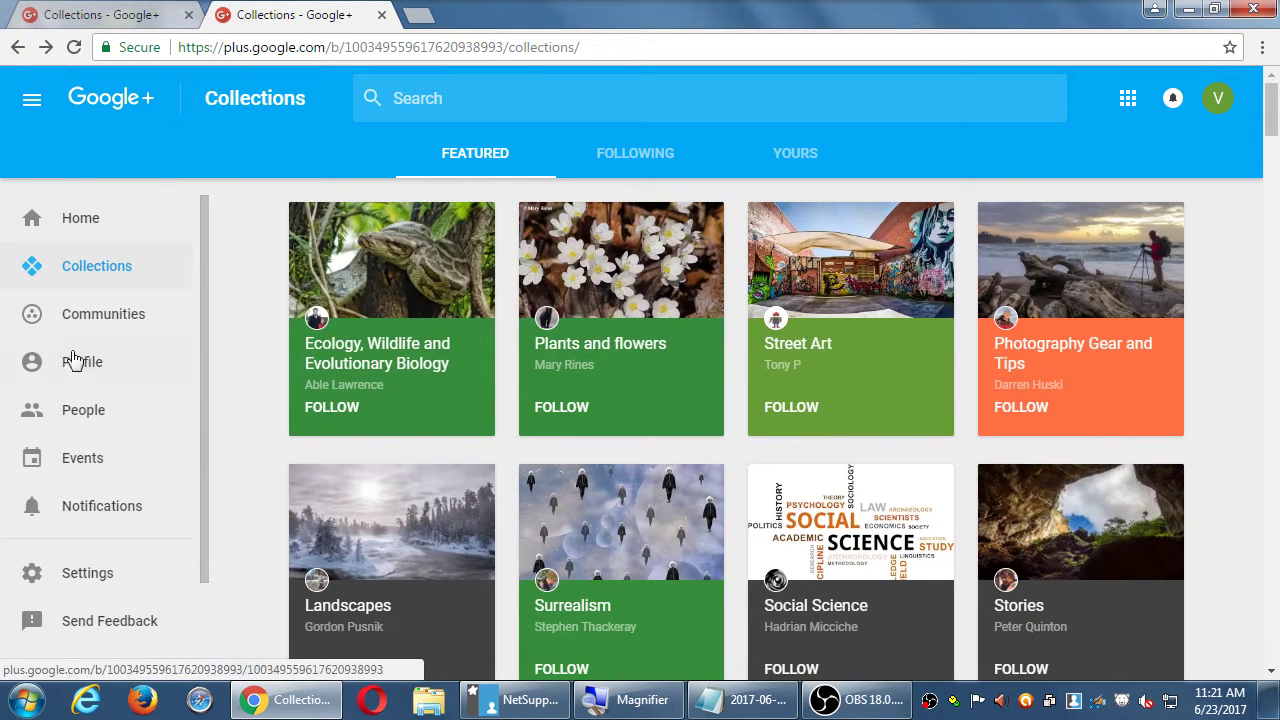
pyautogui.click(33, 107)
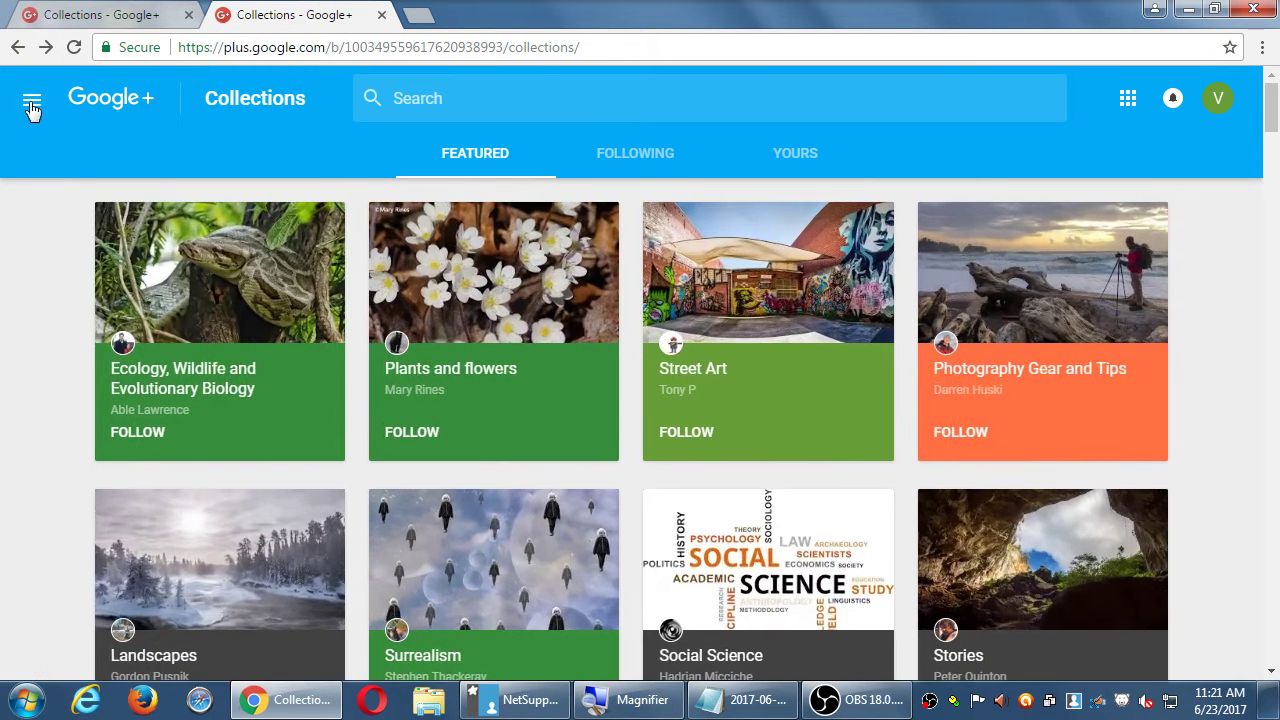
pyautogui.click(33, 108)
pyautogui.click(33, 108)
pyautogui.click(32, 106)
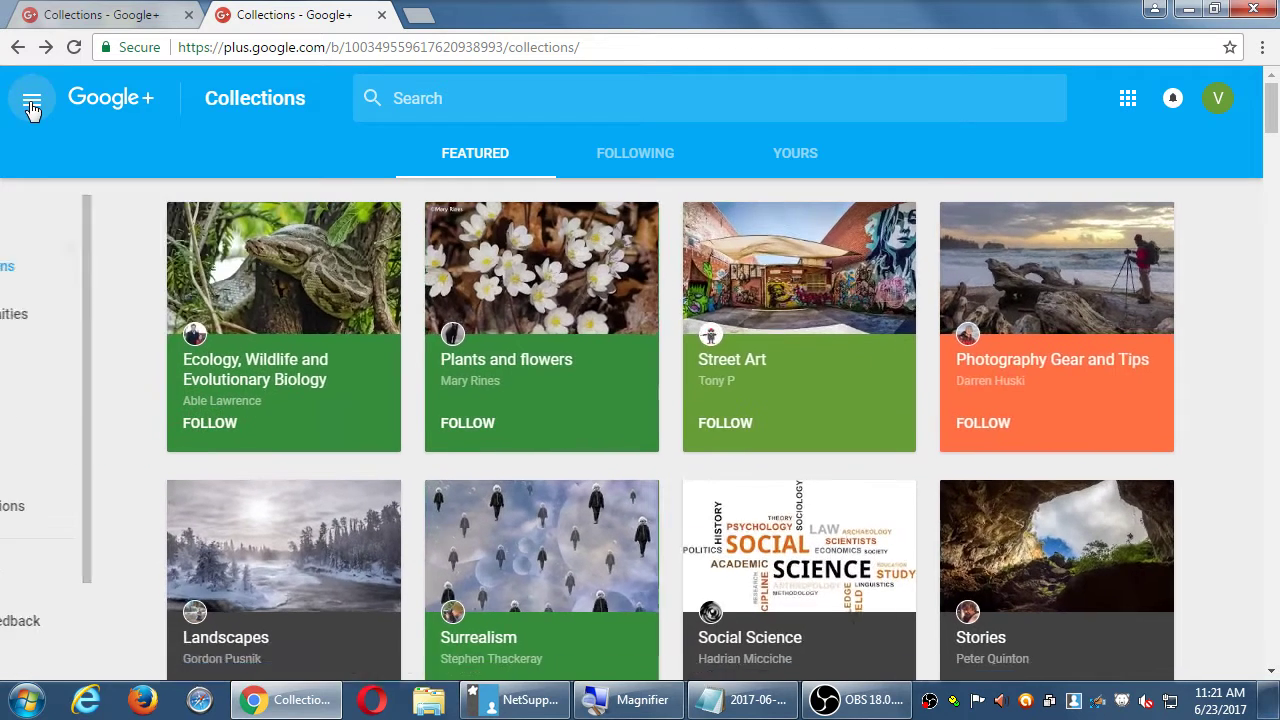
# Go to the Google+ Home feed through the site logo, and hide and show the left menu there
pyautogui.click(103, 97)
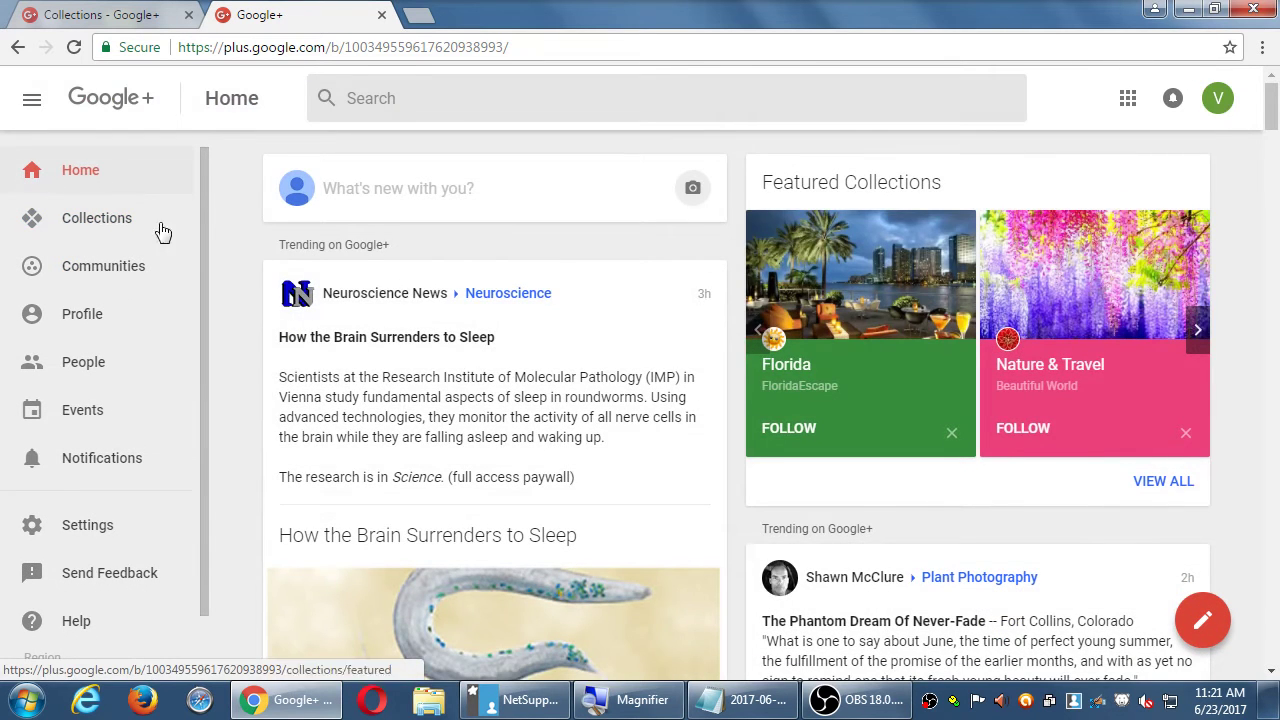
pyautogui.scroll(-6, 197, 380)
pyautogui.click(66, 168)
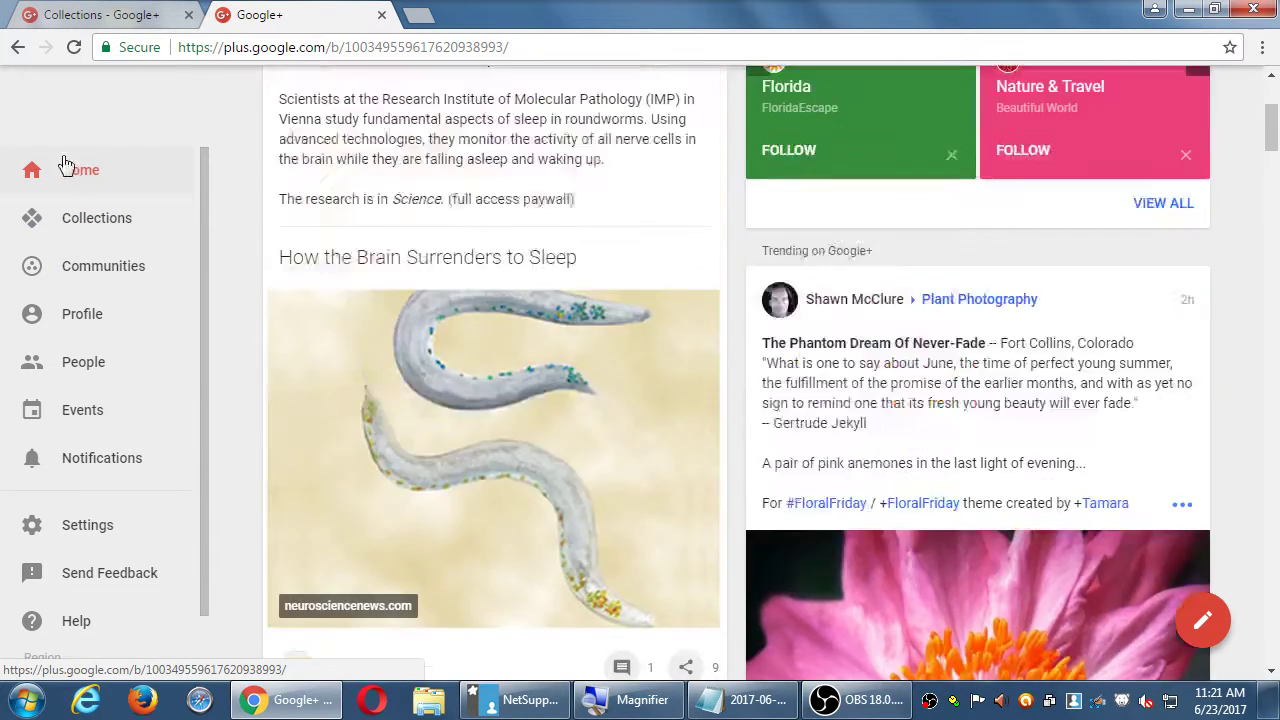
pyautogui.click(33, 106)
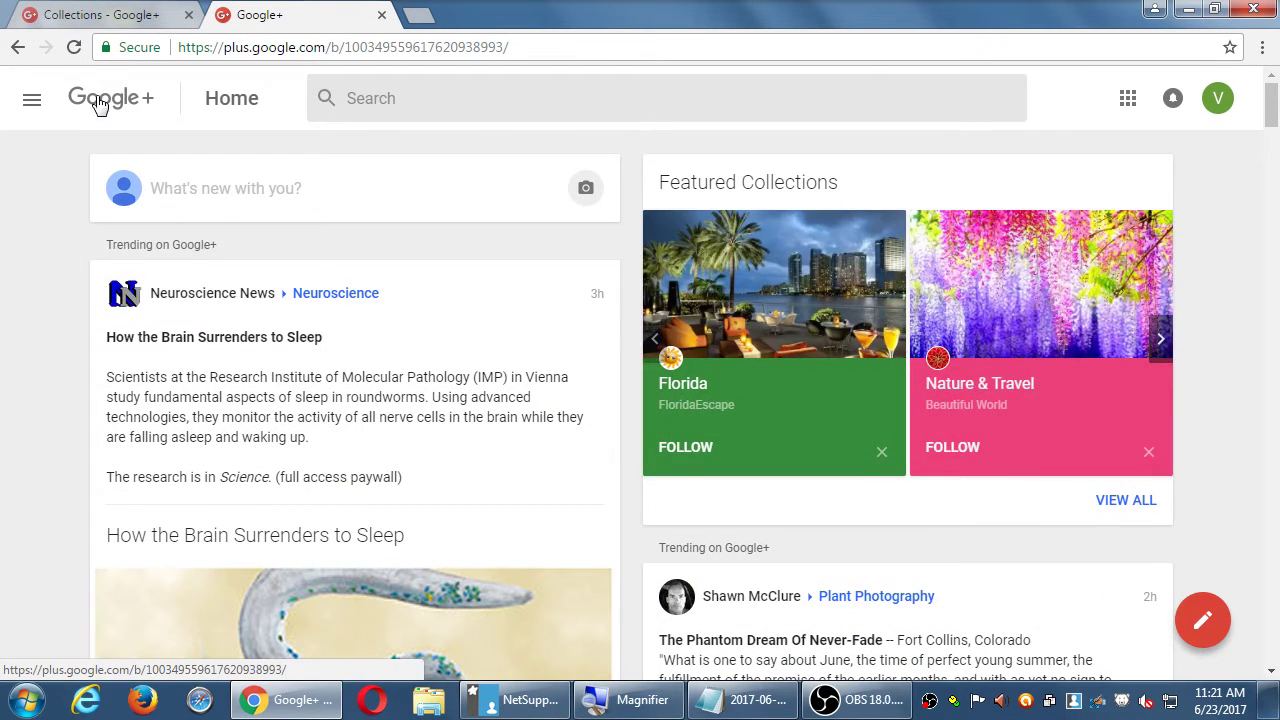
pyautogui.click(98, 104)
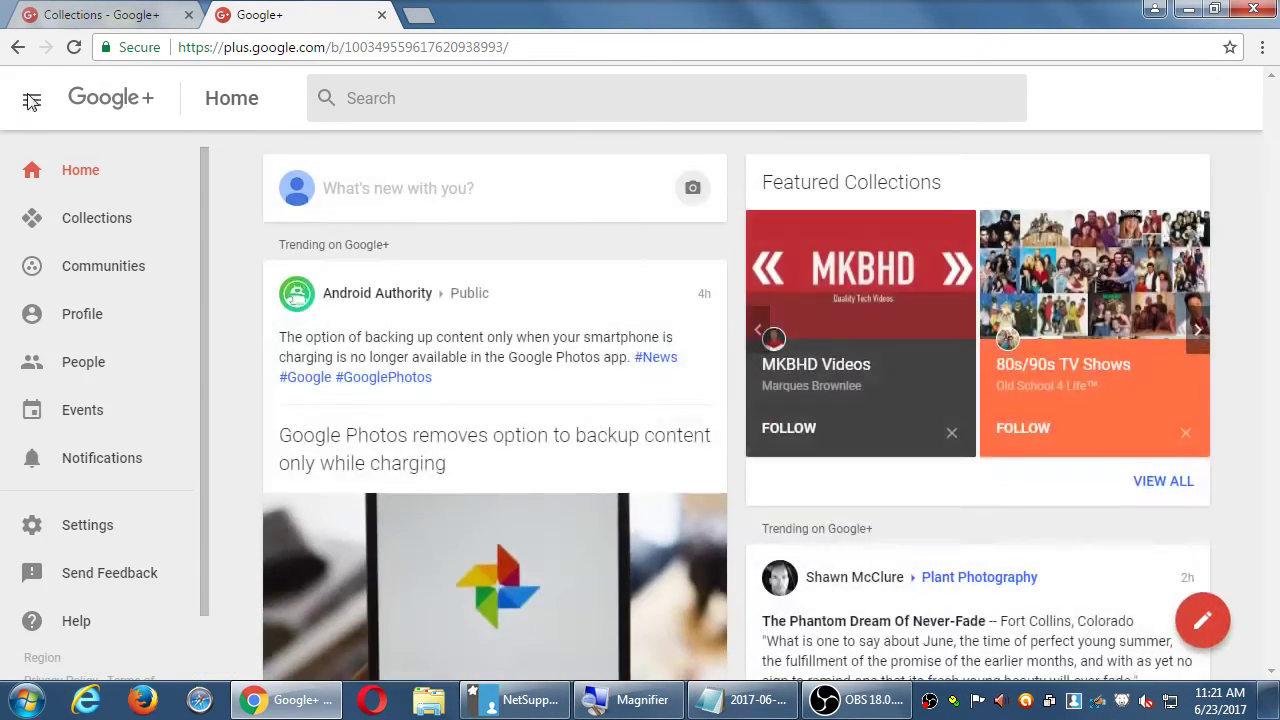
pyautogui.click(30, 99)
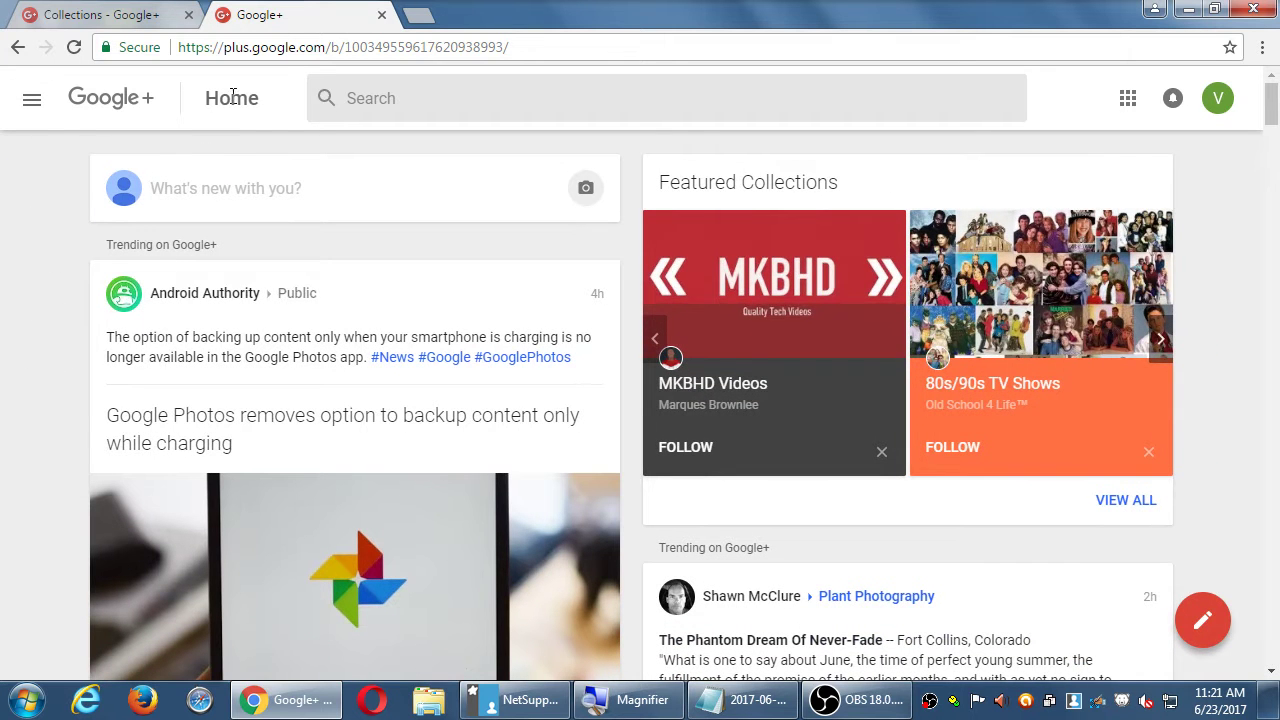
pyautogui.click(32, 104)
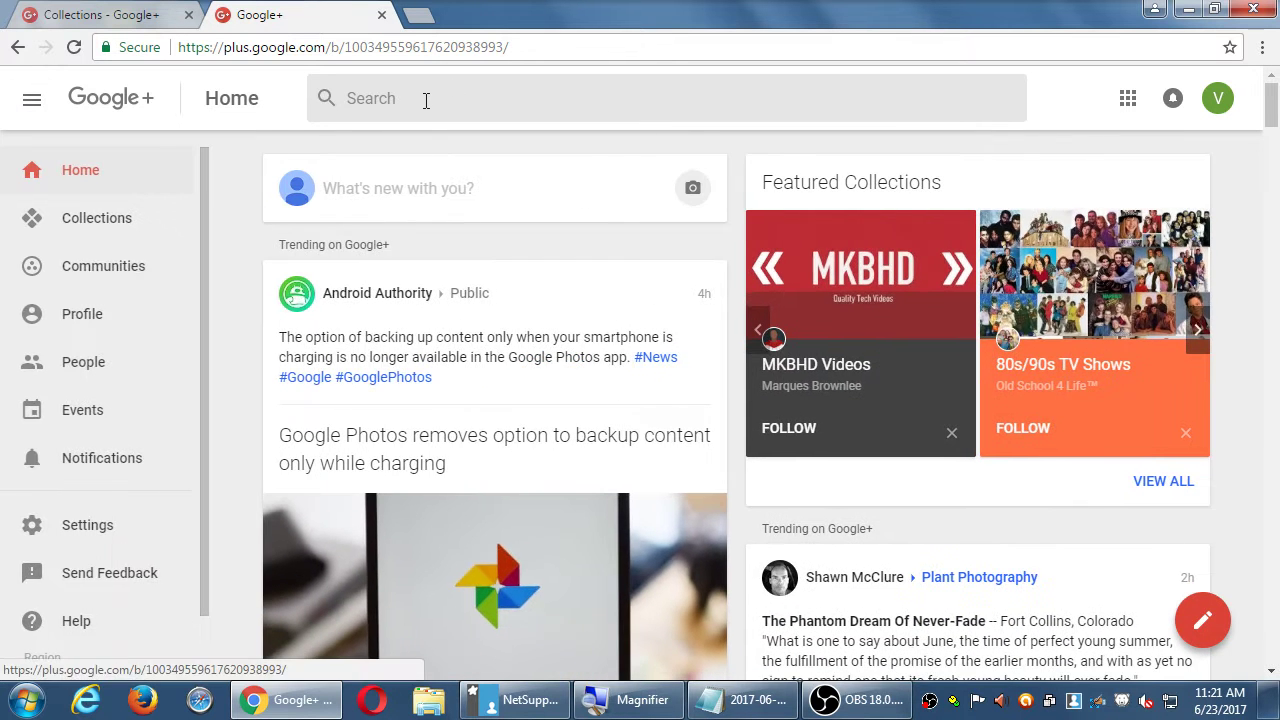
# Open the Google+ search page, and switch to Notepad to add the indented entry "Google+ logo to go home" under "Show/Hide left menu"
pyautogui.click(427, 99)
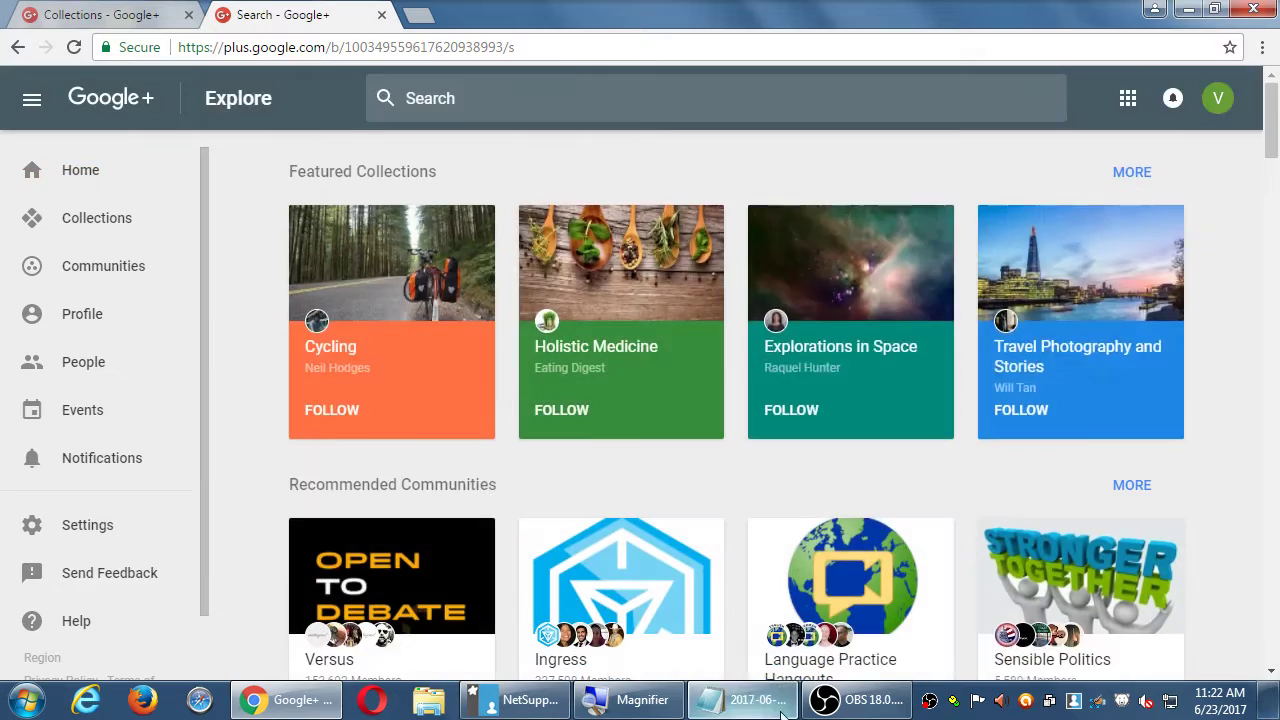
pyautogui.click(765, 703)
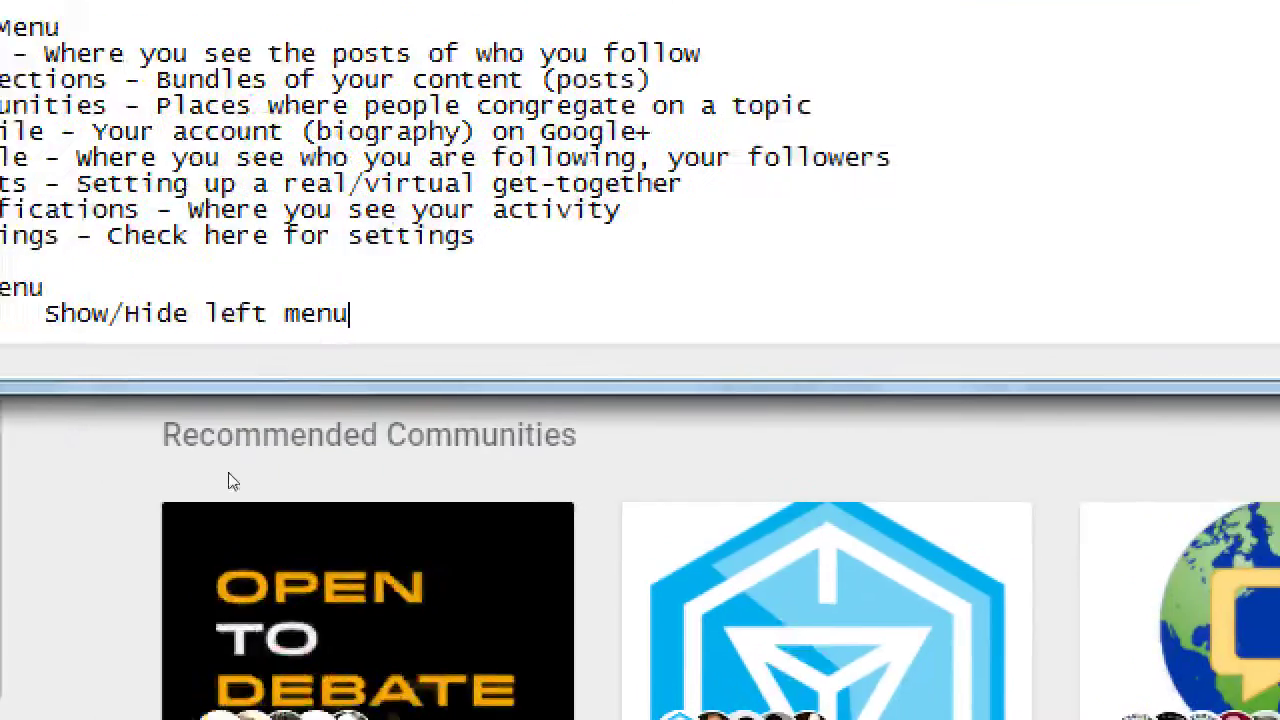
pyautogui.press('Return')
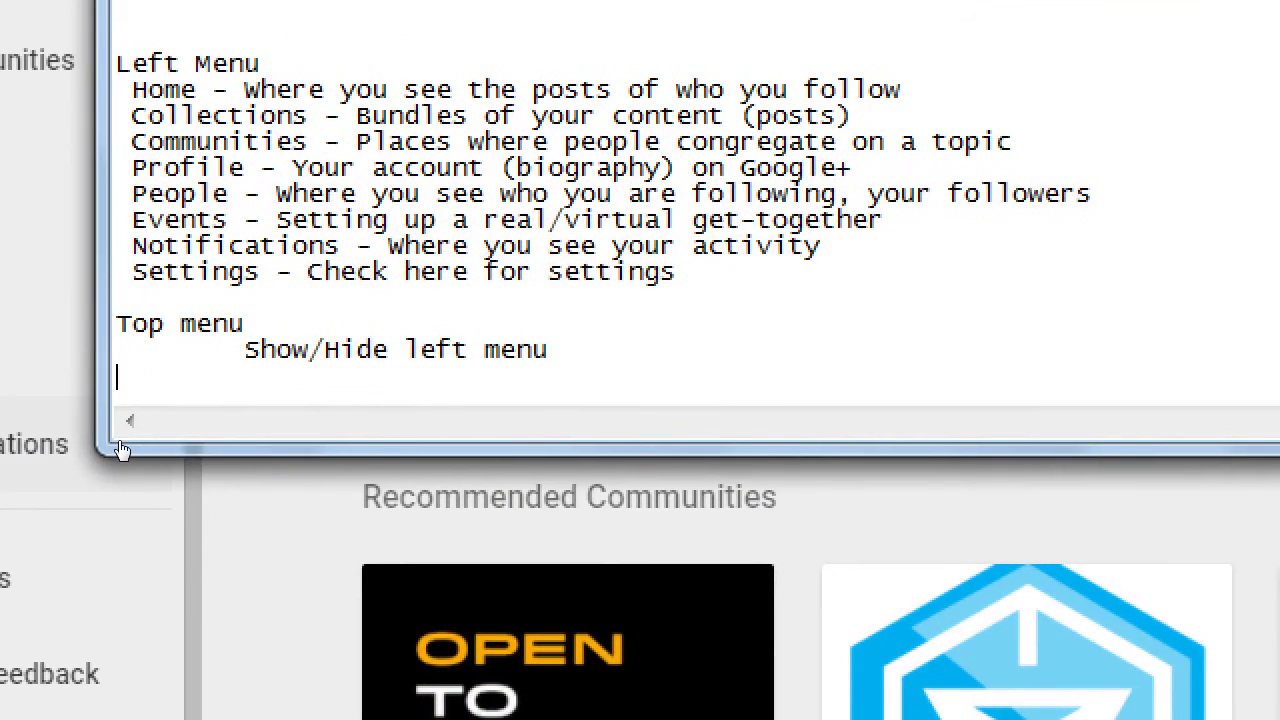
pyautogui.write('Googl')
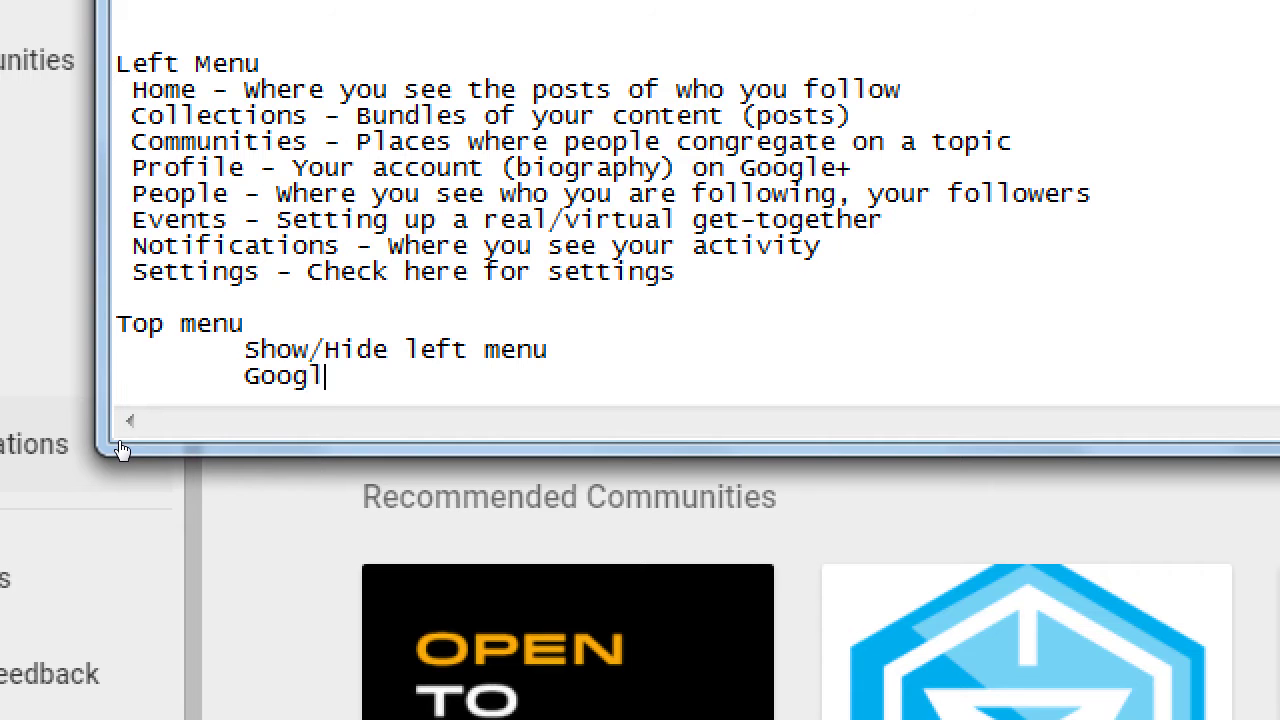
pyautogui.write('e+ logo to')
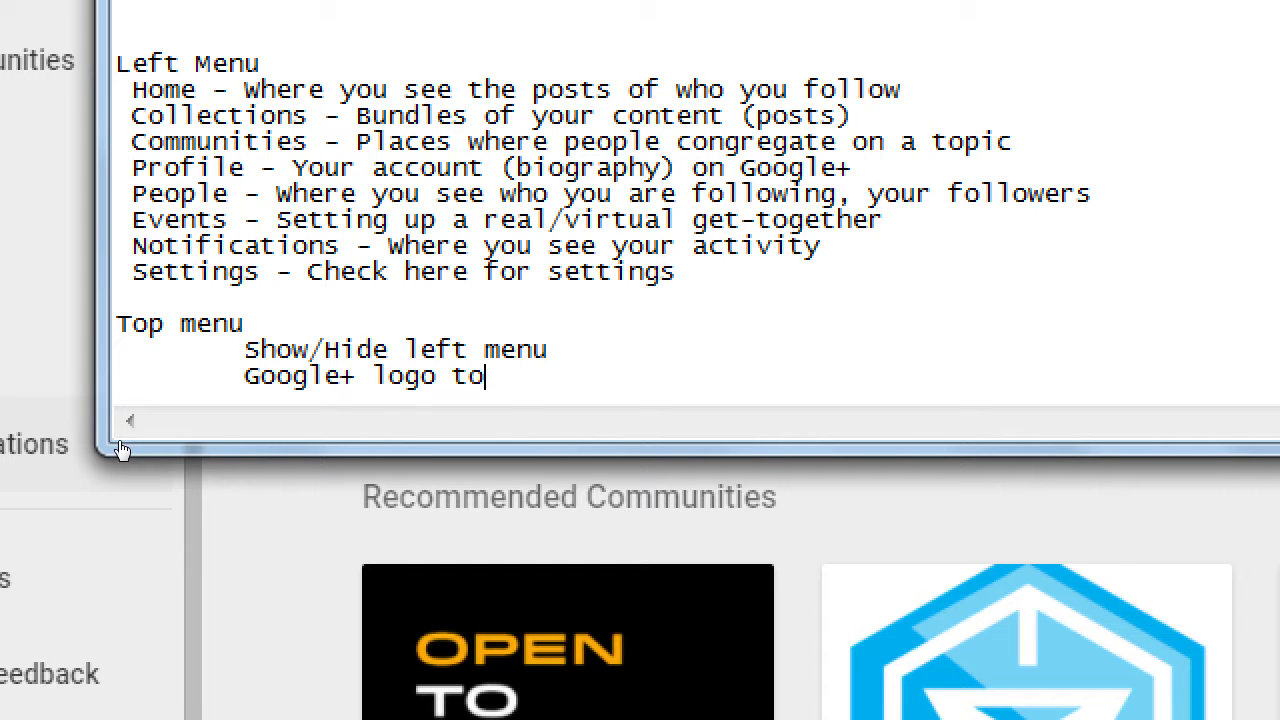
pyautogui.write(' go home')
pyautogui.press('Return')
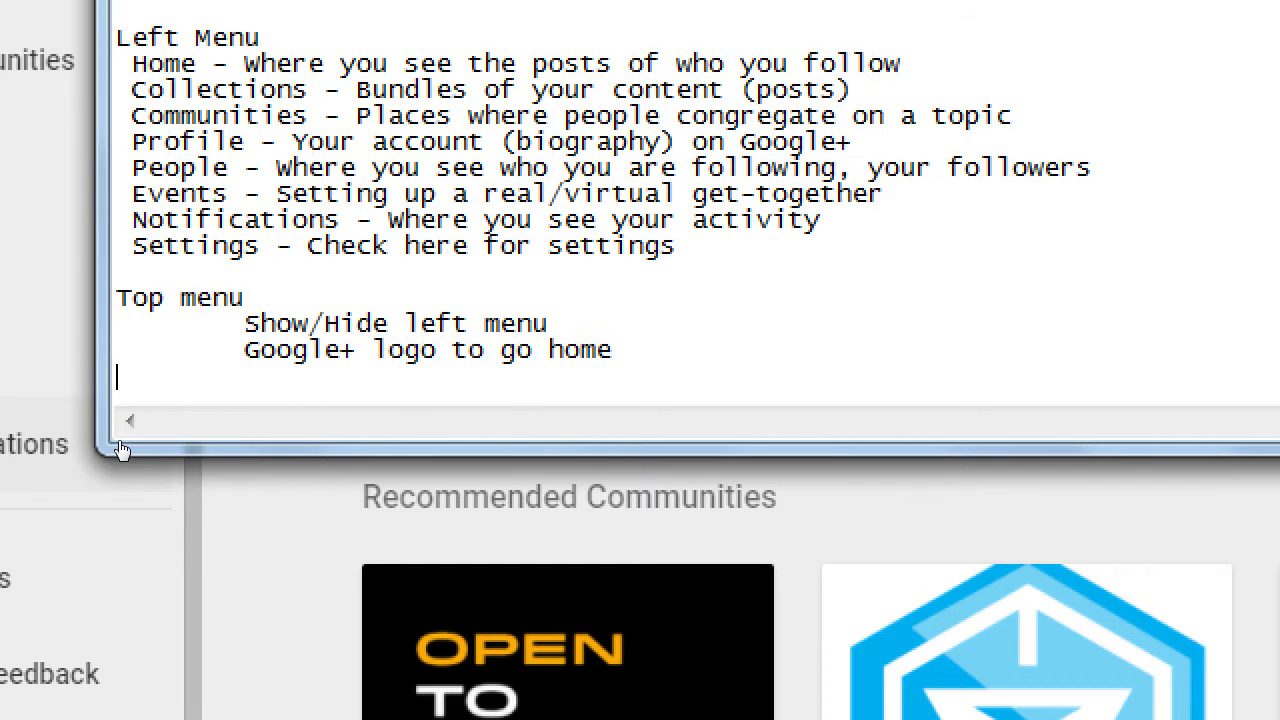
# Add the indented entry "Search - Search ONLY in Google+" to the Top menu notes, and return to Google+ in Chrome
pyautogui.press('Tab')
pyautogui.write('Search - S')
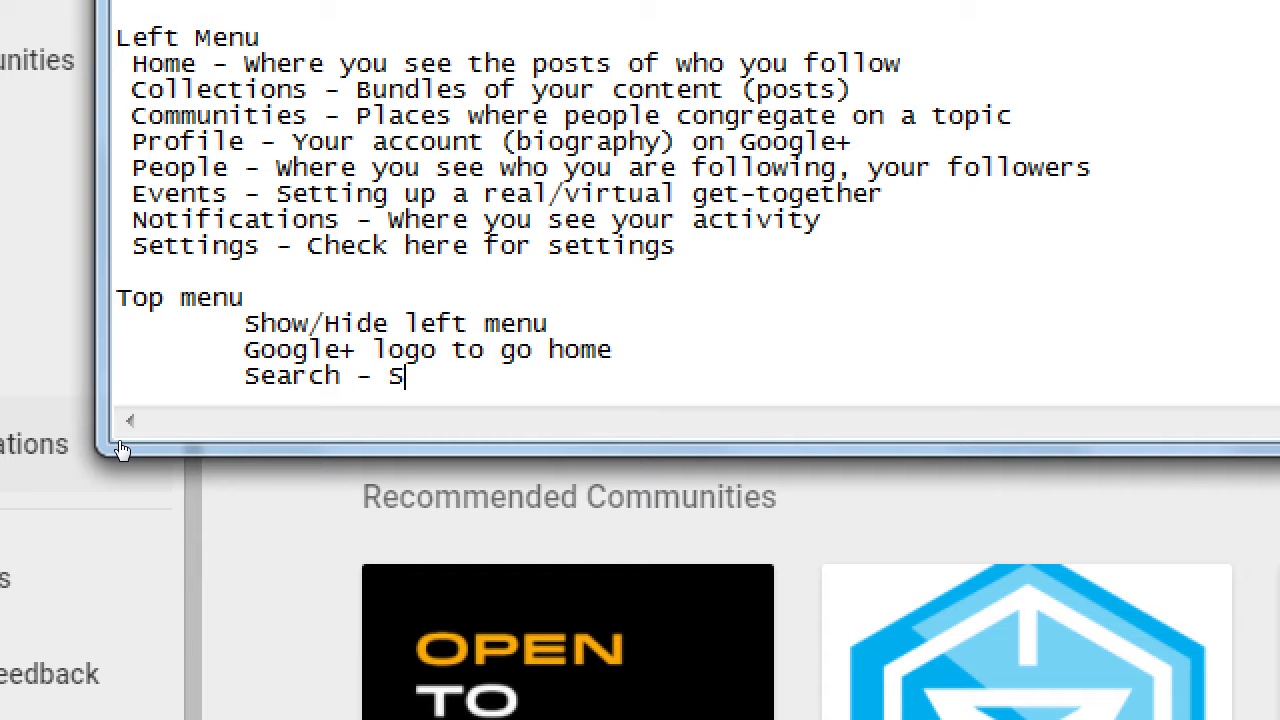
pyautogui.write('earch ONLY in ')
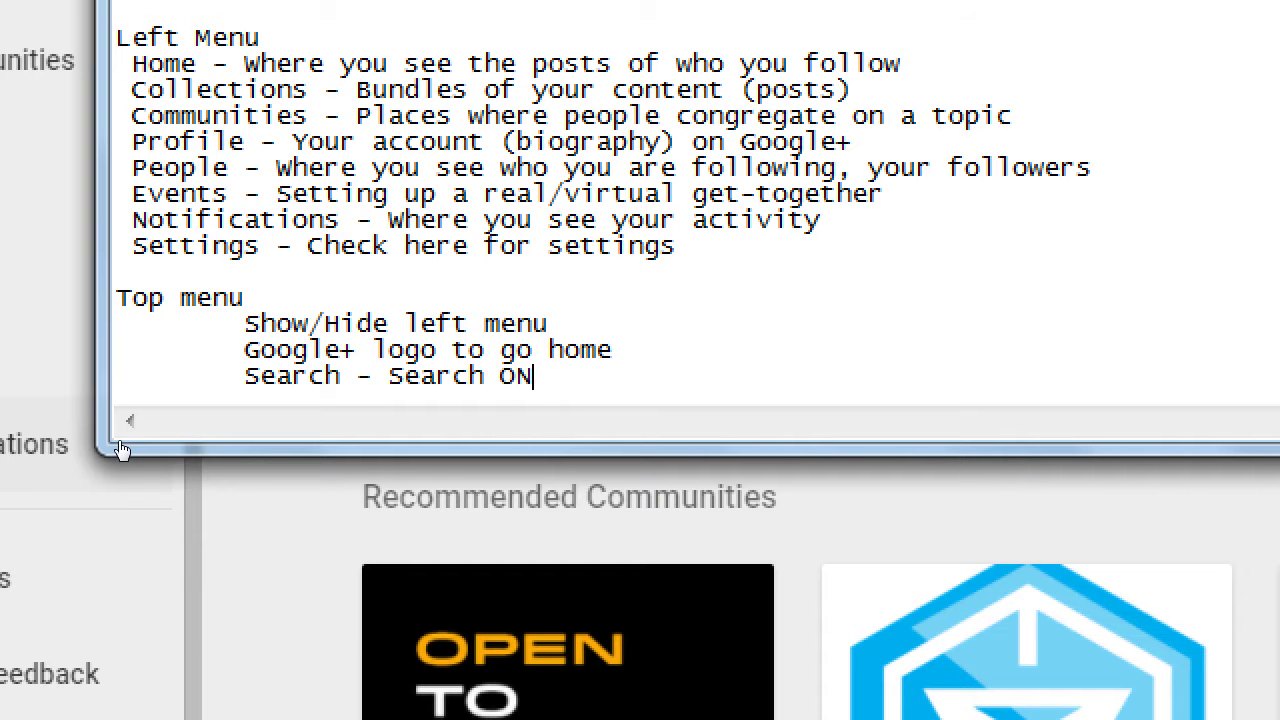
pyautogui.write('Google+')
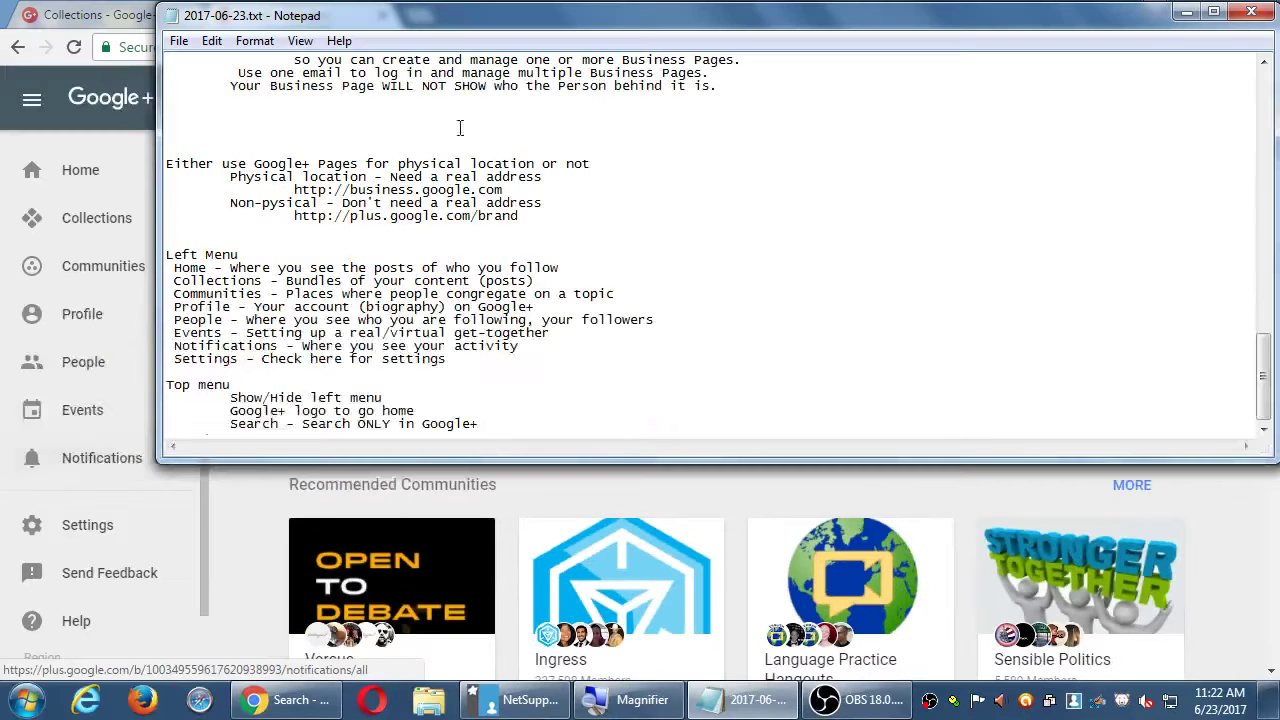
pyautogui.moveTo(764, 23); pyautogui.dragTo(780, 55)
pyautogui.click(687, 8)
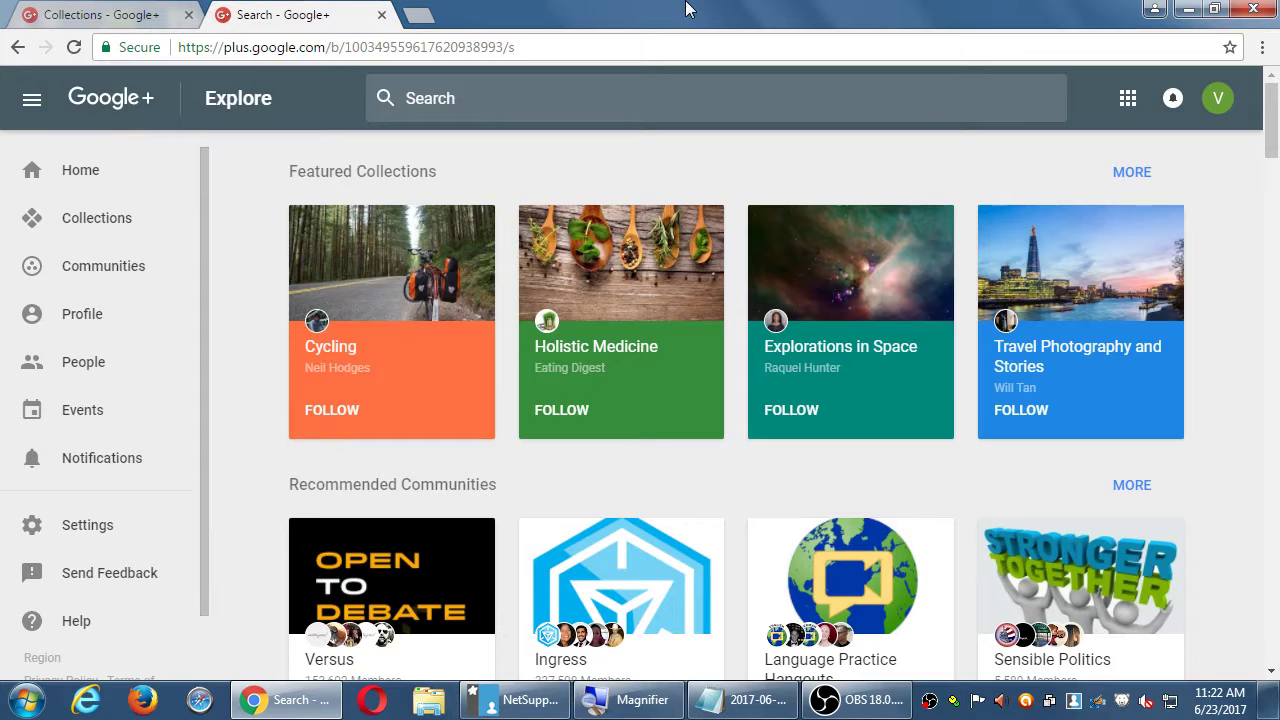
pyautogui.hotkey('ctrl', 't')
pyautogui.write('google.com/business/?ppsrc=GPDA2')
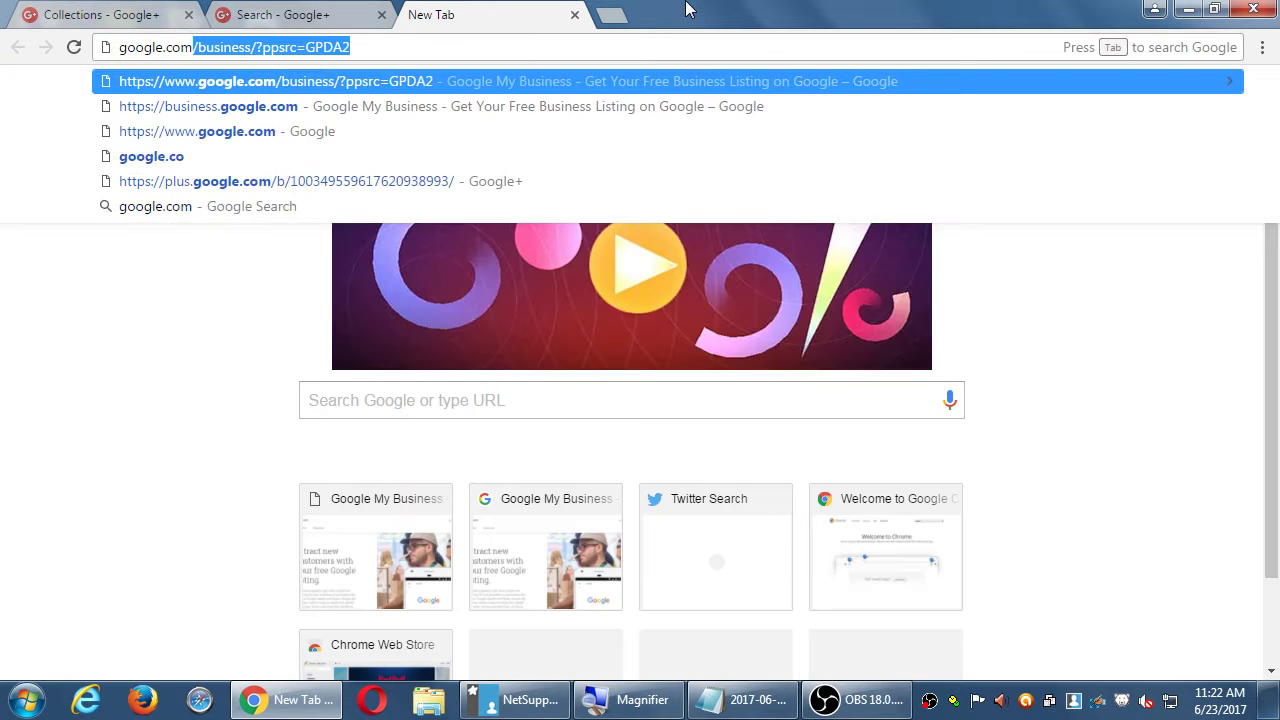
pyautogui.hotkey('ctrl', 'a')
pyautogui.press('BackSpace')
pyautogui.write('bing.')
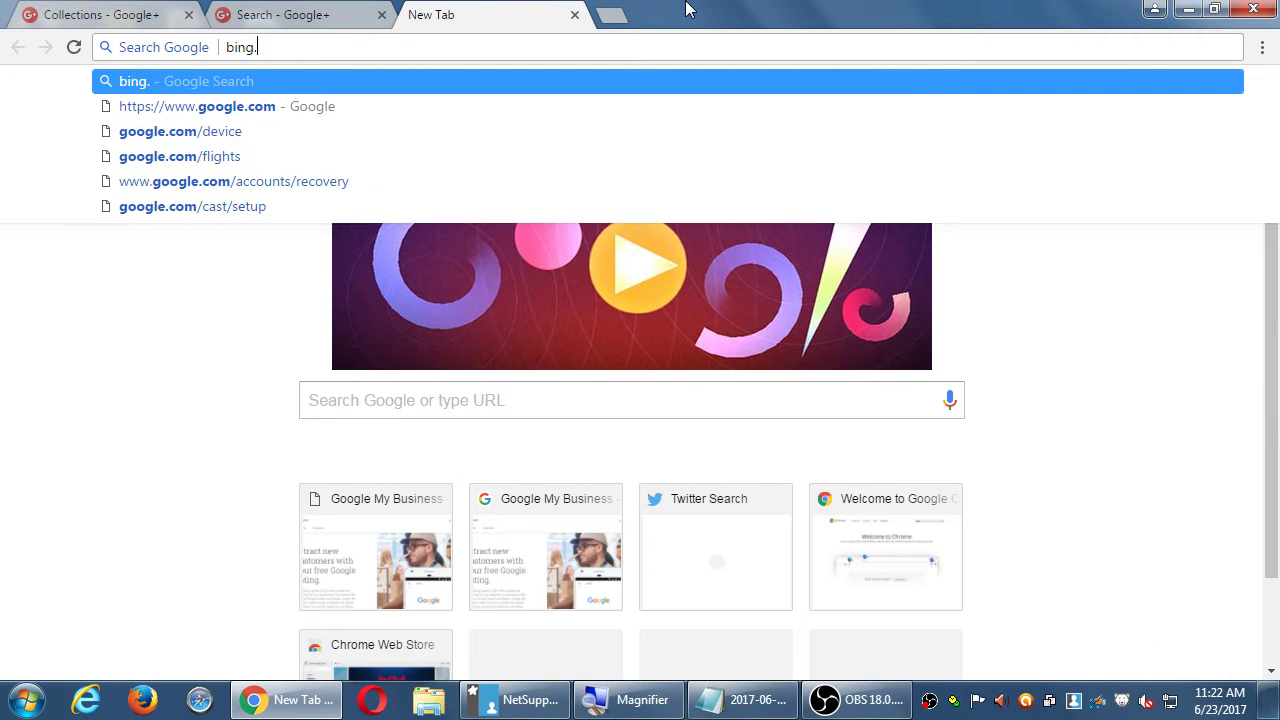
pyautogui.write('com yahoo.com')
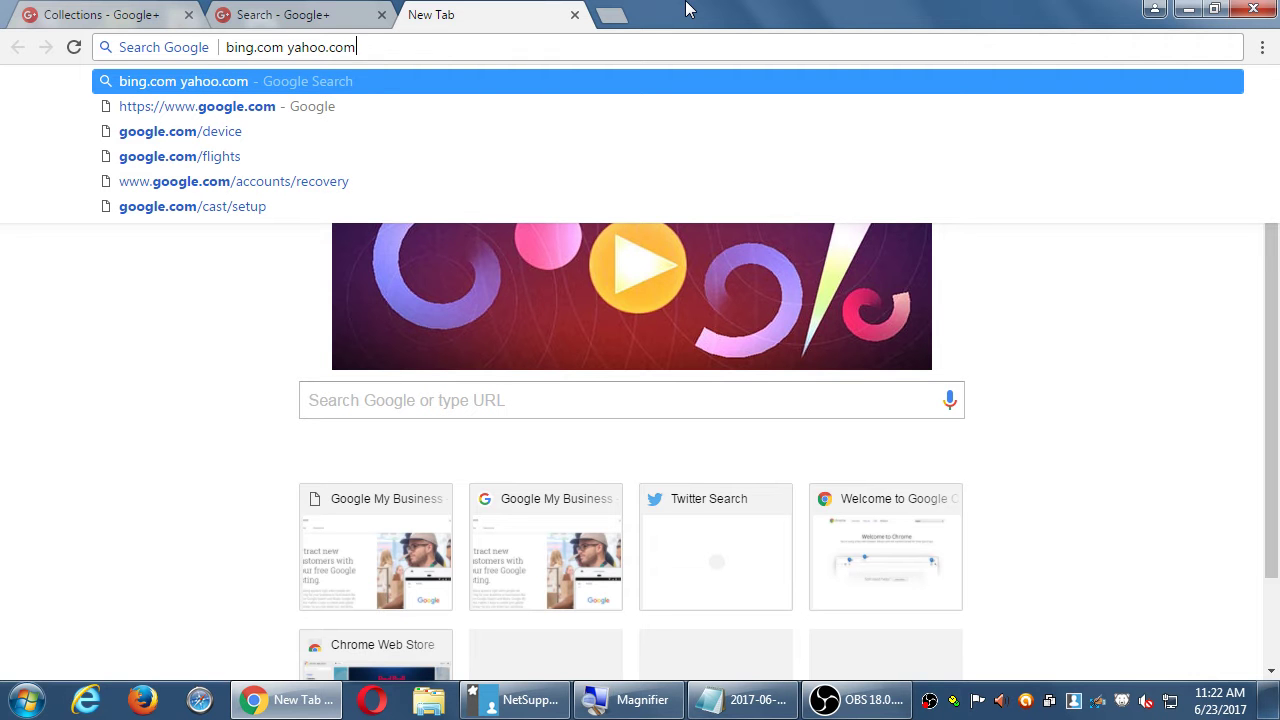
pyautogui.click(575, 15)
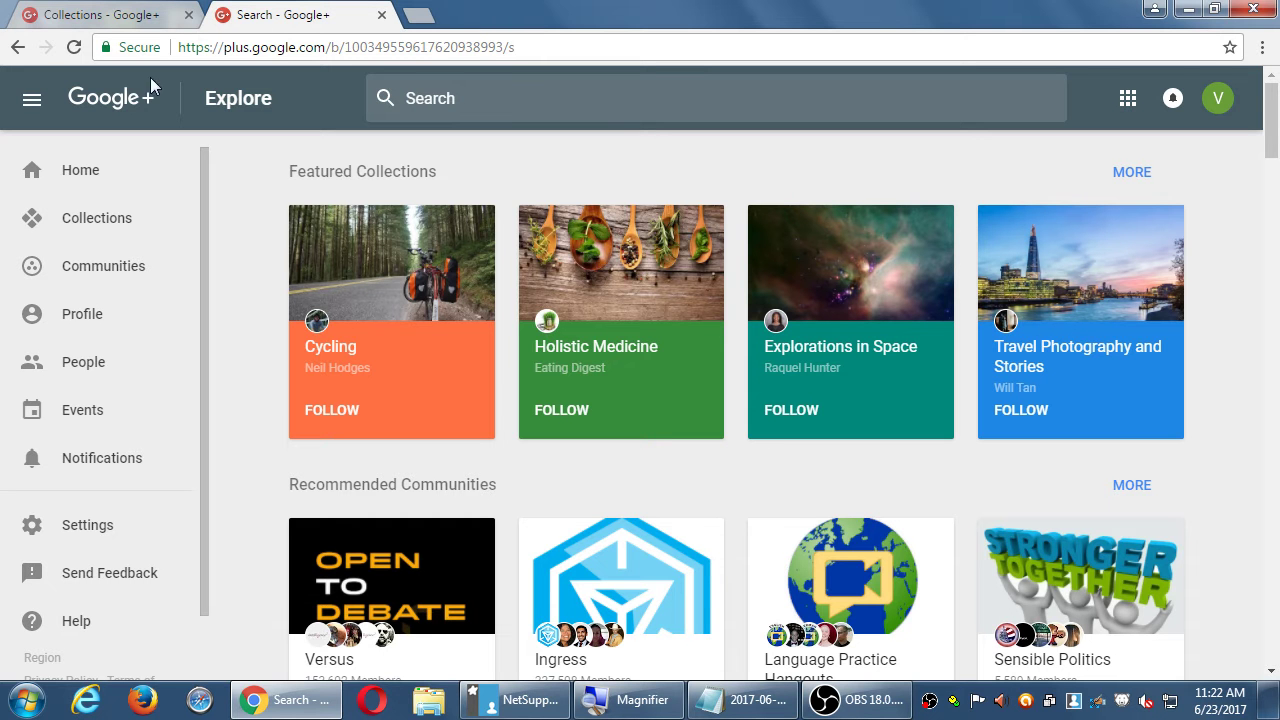
# Close the Collections browser tab, and show and hide the Google apps list several times on the Explore page
pyautogui.click(188, 15)
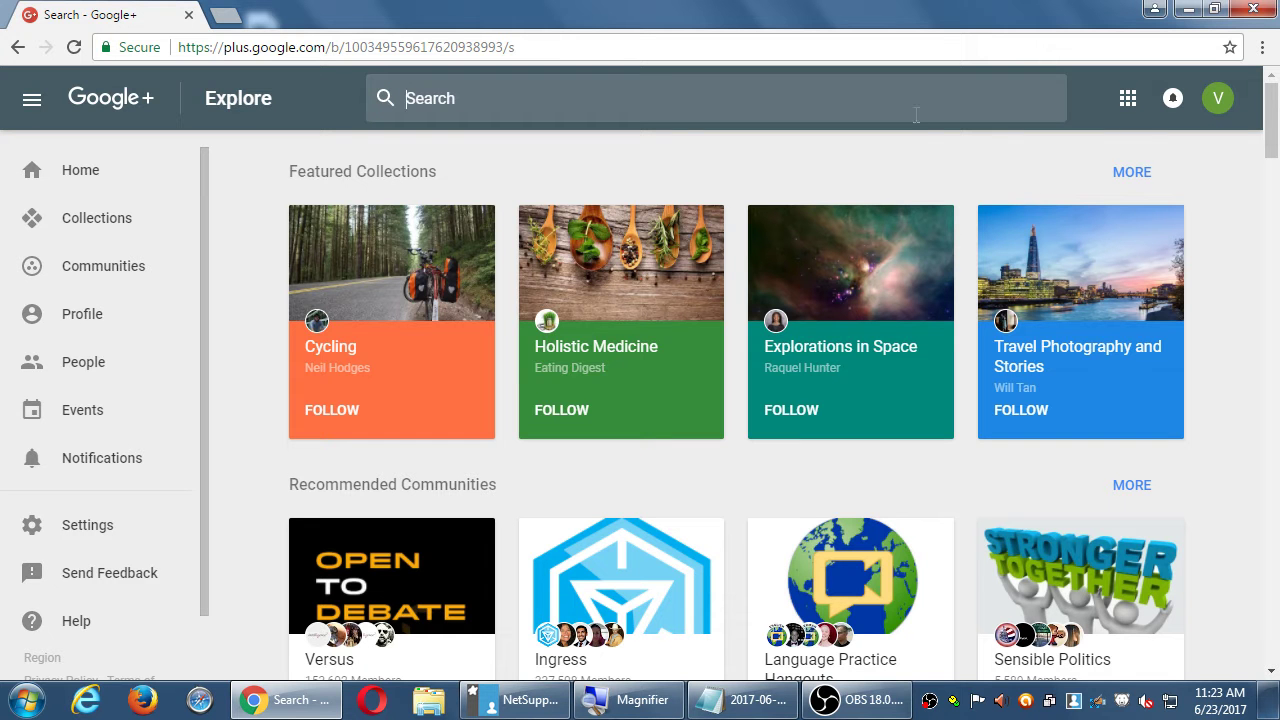
pyautogui.click(1128, 98)
pyautogui.click(1128, 98)
pyautogui.click(1128, 98)
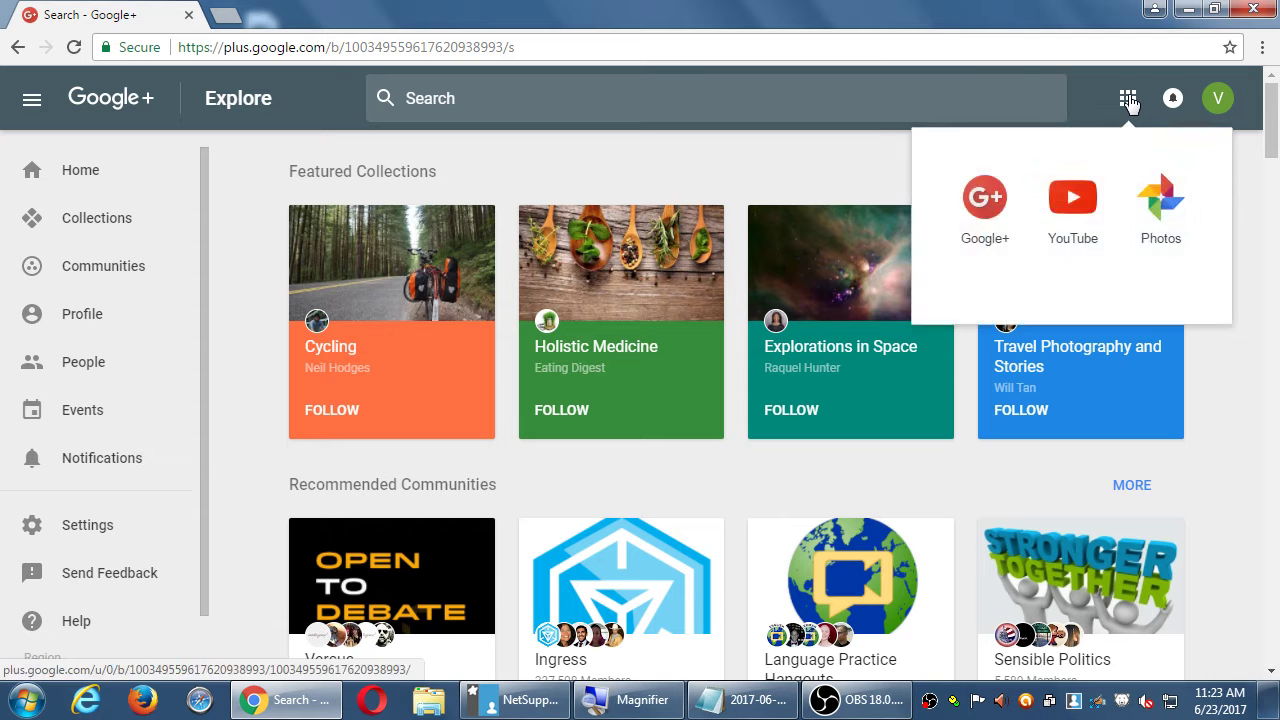
pyautogui.click(1128, 98)
pyautogui.click(1128, 98)
pyautogui.click(1128, 98)
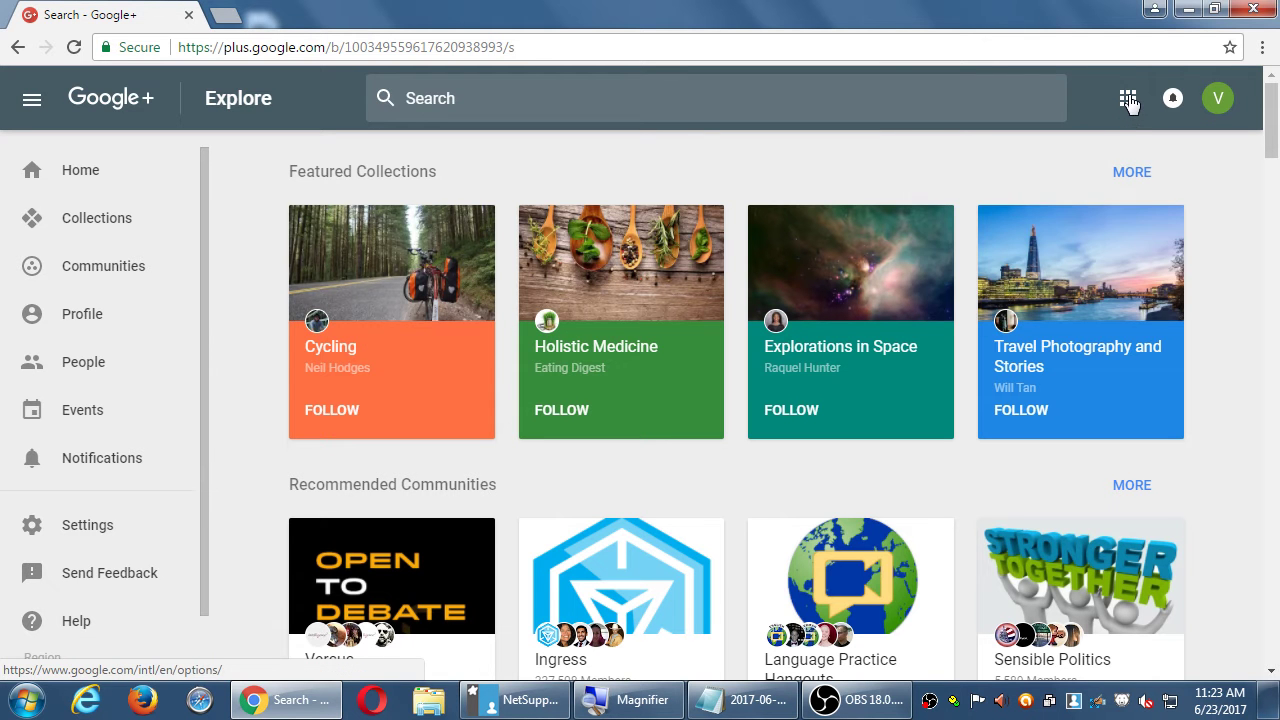
pyautogui.click(1128, 98)
pyautogui.click(1128, 98)
pyautogui.click(1128, 98)
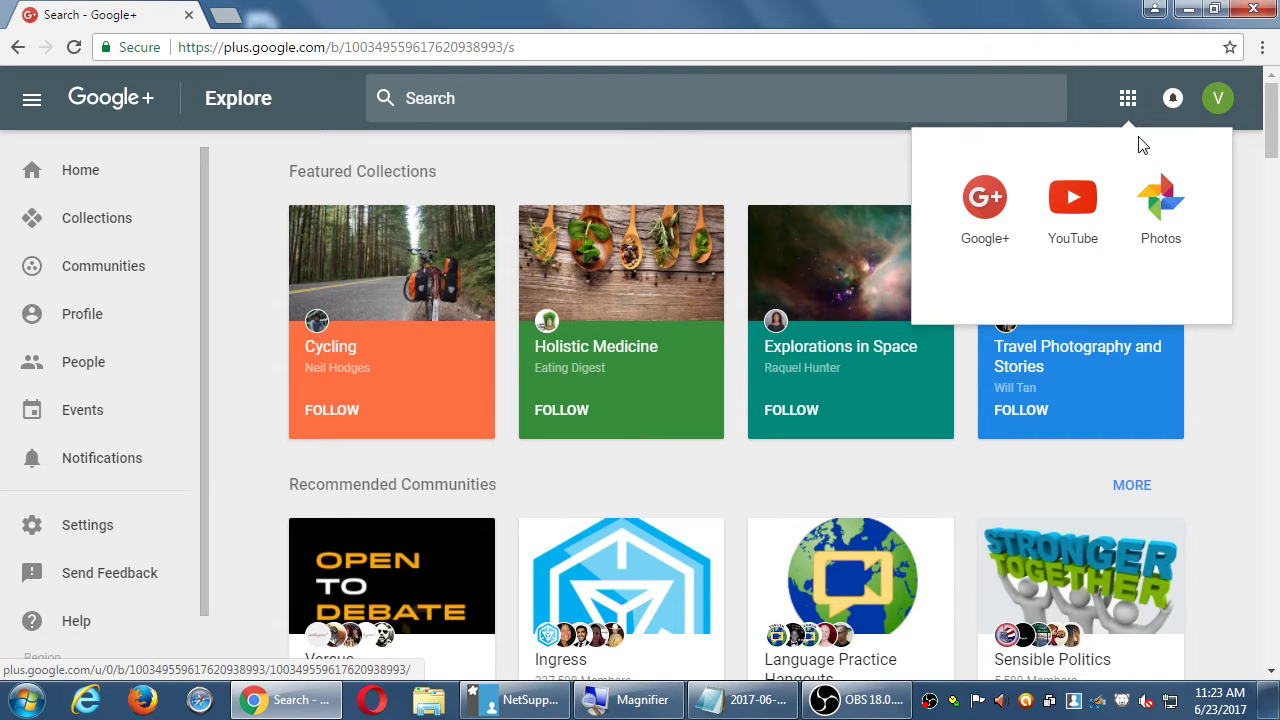
pyautogui.click(1128, 98)
pyautogui.click(1128, 98)
pyautogui.click(1128, 100)
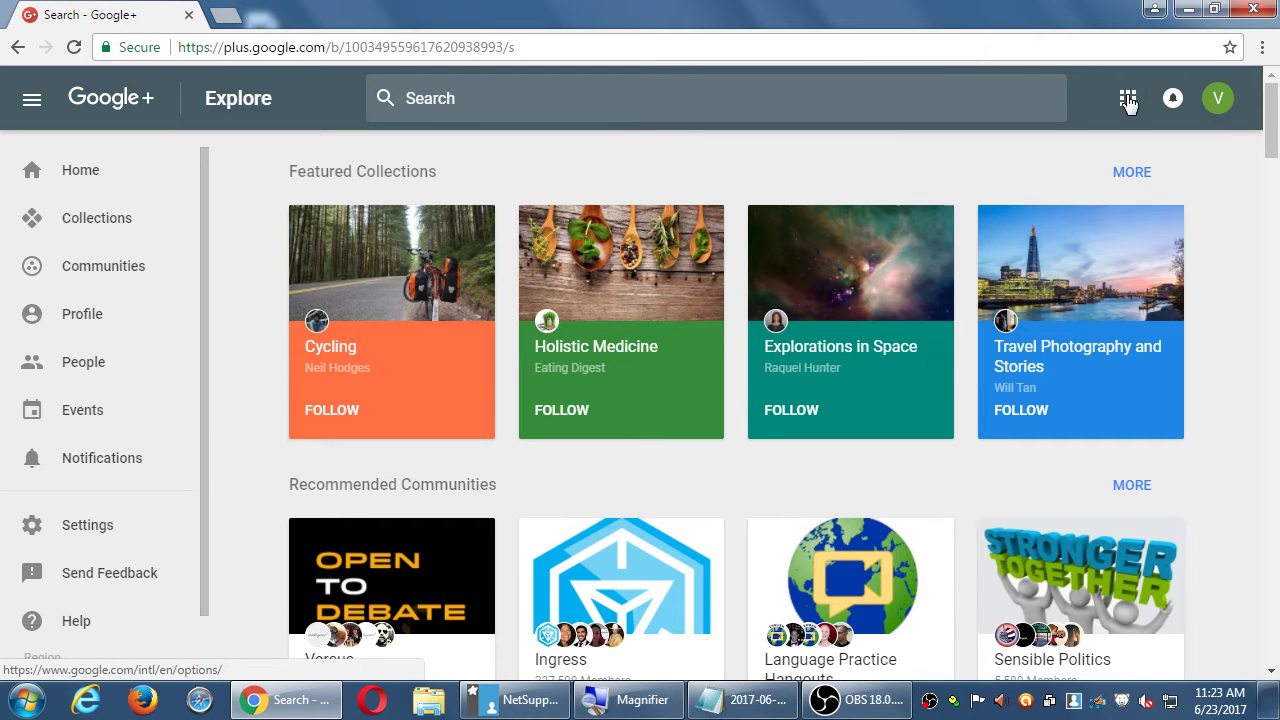
pyautogui.click(1128, 100)
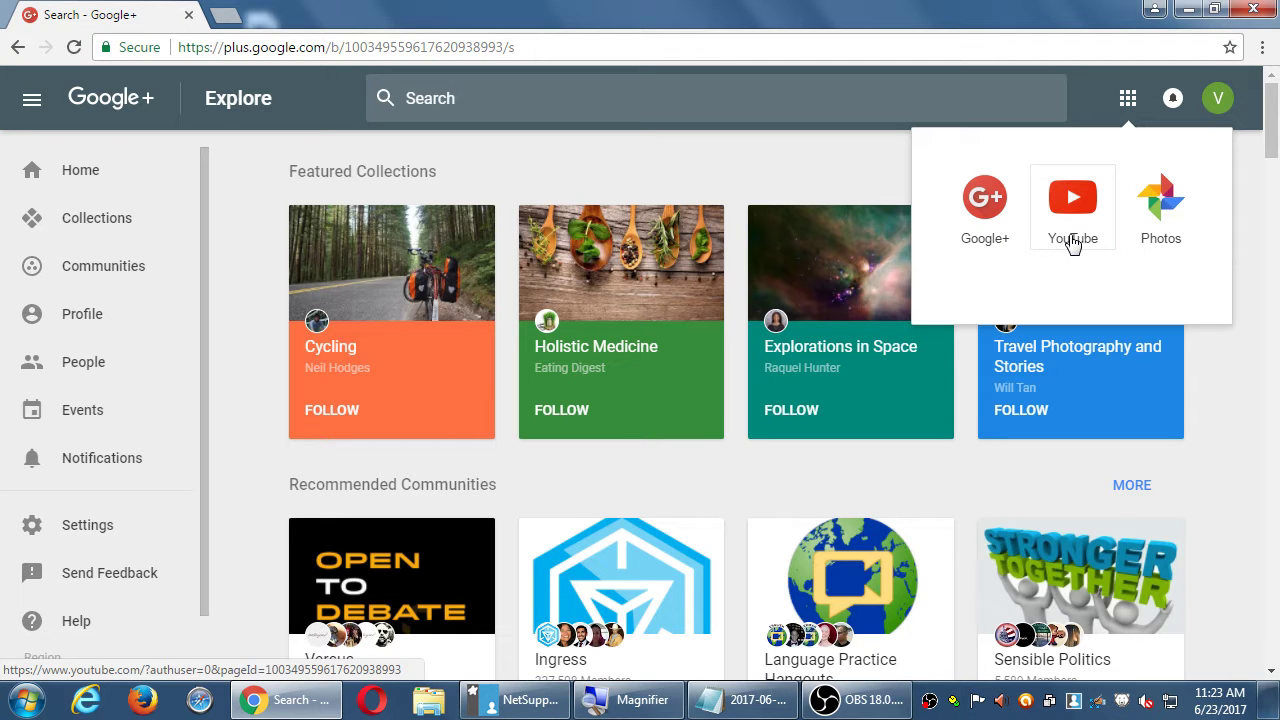
pyautogui.click(1127, 100)
pyautogui.click(1127, 100)
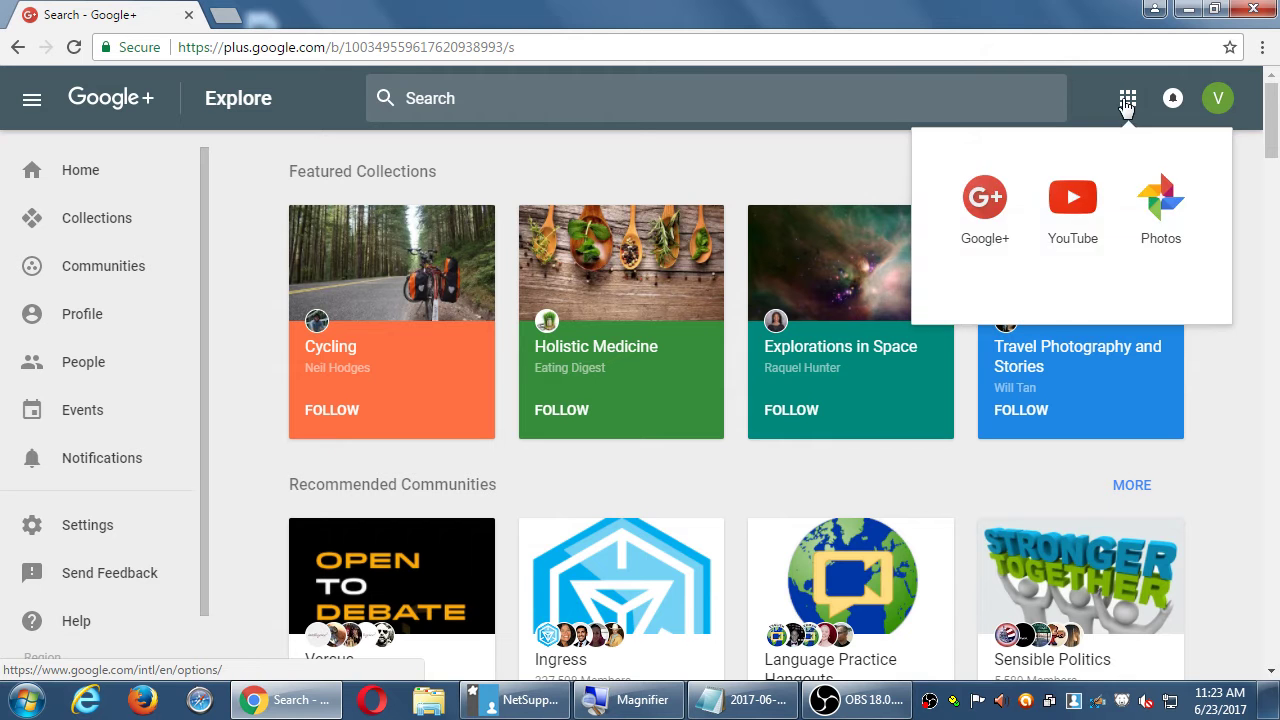
pyautogui.click(1127, 100)
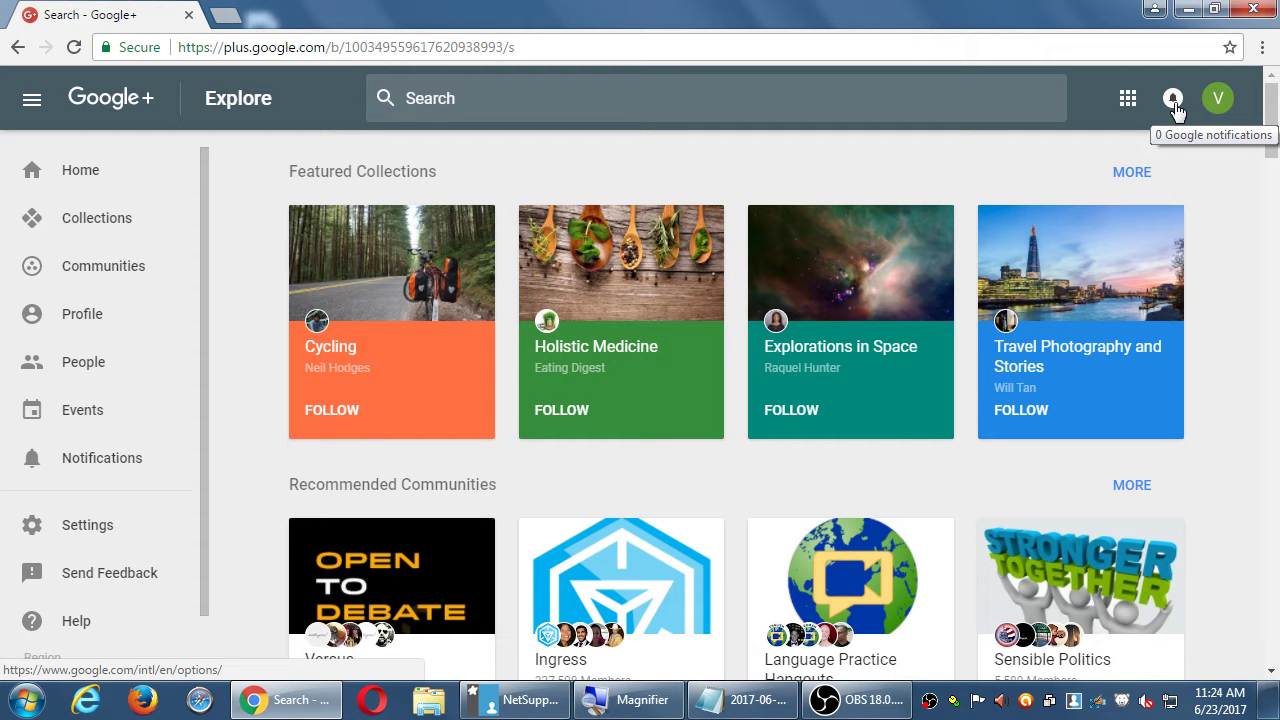
# Examine the notifications bell, and toggle the account menu several times to view the available accounts
pyautogui.press('super+plus')
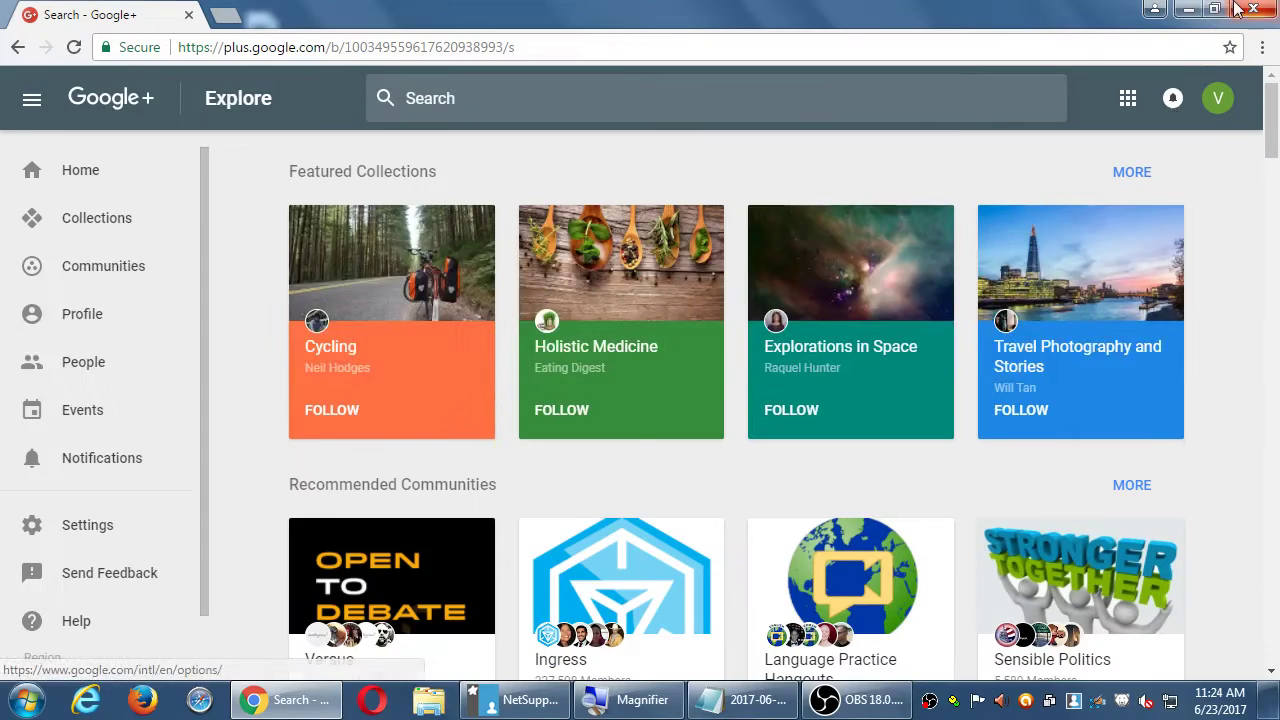
pyautogui.click(1220, 104)
pyautogui.click(1220, 104)
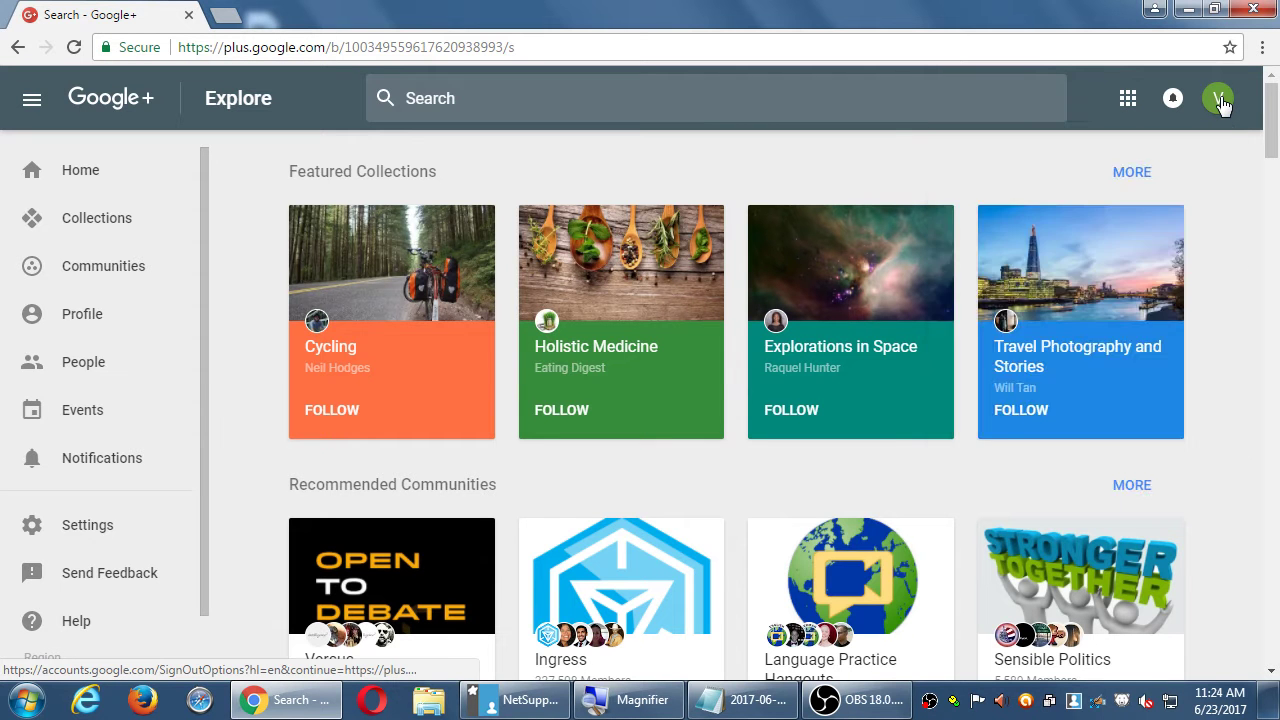
pyautogui.click(1220, 104)
pyautogui.click(1220, 104)
pyautogui.click(1220, 104)
pyautogui.click(1220, 104)
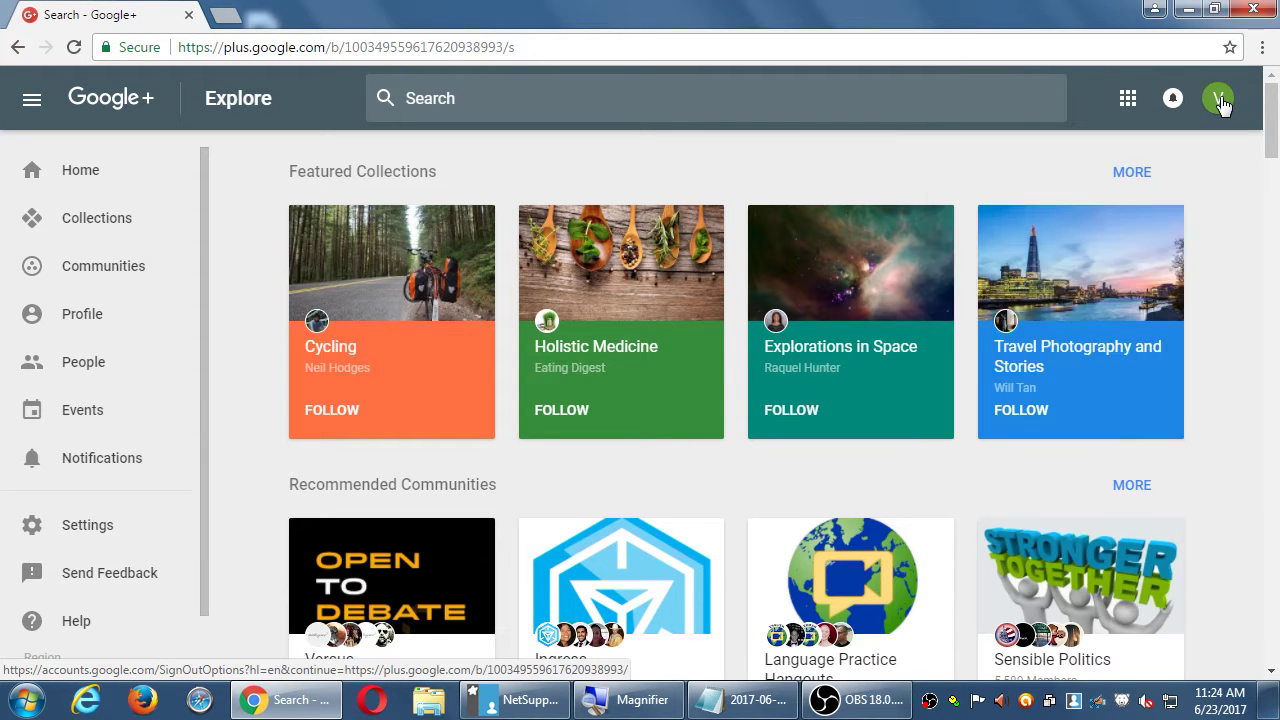
pyautogui.click(1220, 104)
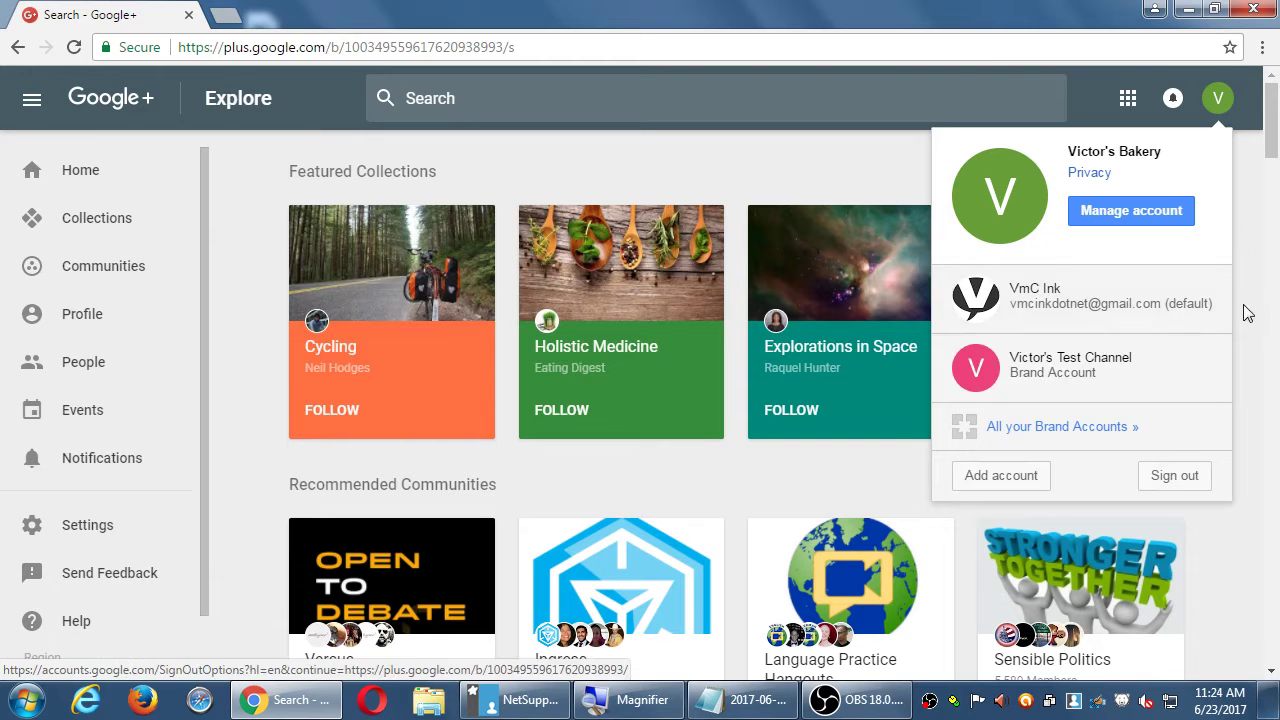
# Switch to Notepad, check the apps icon's name in Google+, and add the indented entry "Google Apps Icon - to jump to different services"
pyautogui.click(752, 700)
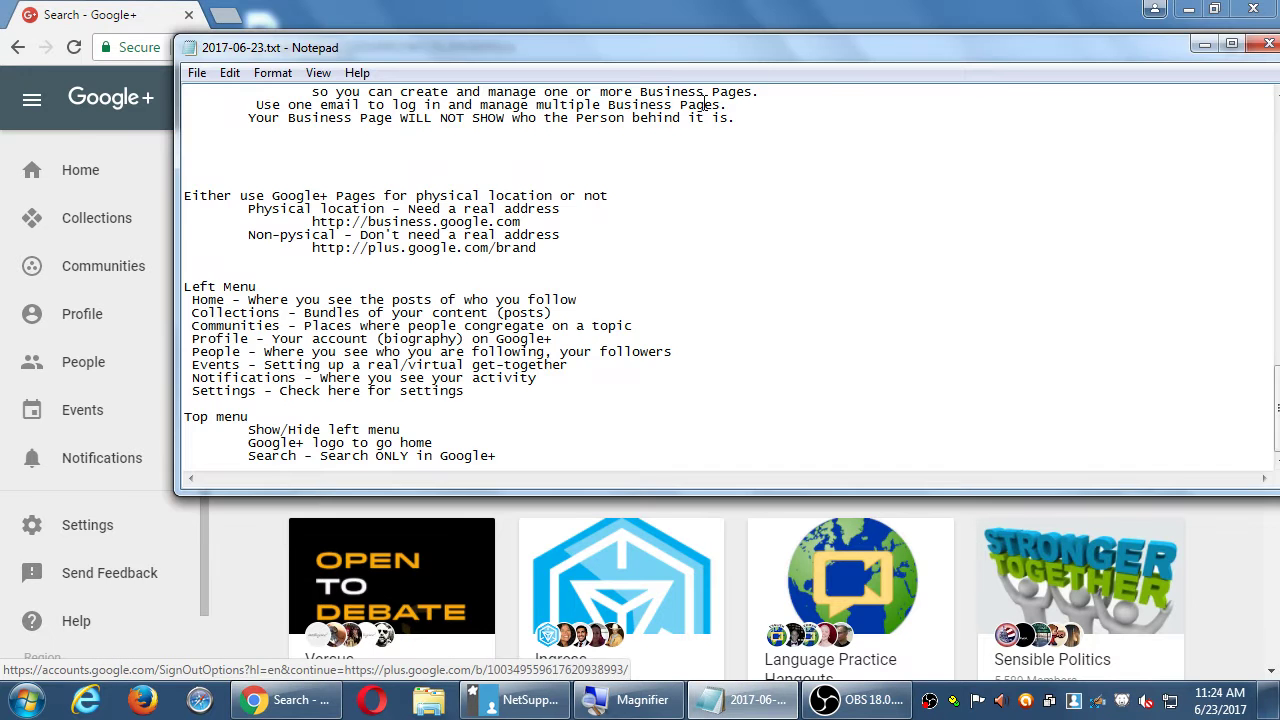
pyautogui.moveTo(673, 54); pyautogui.dragTo(635, 149)
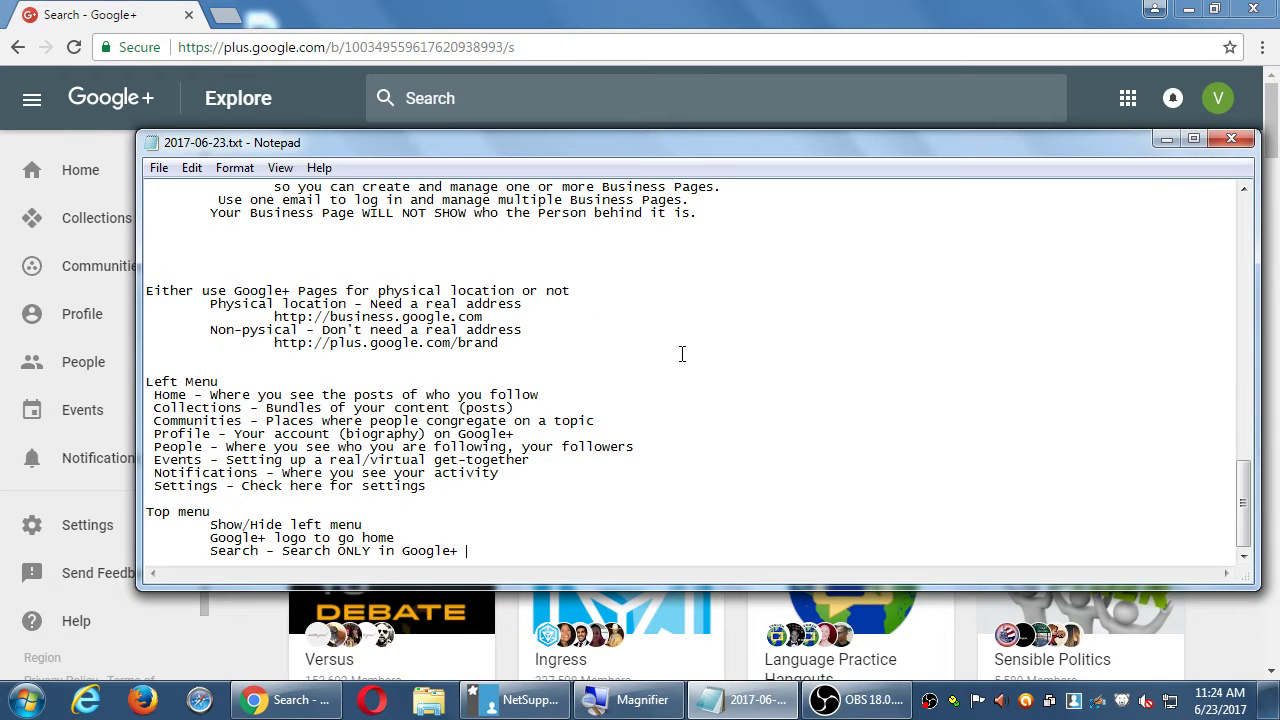
pyautogui.press('Return')
pyautogui.press('Tab')
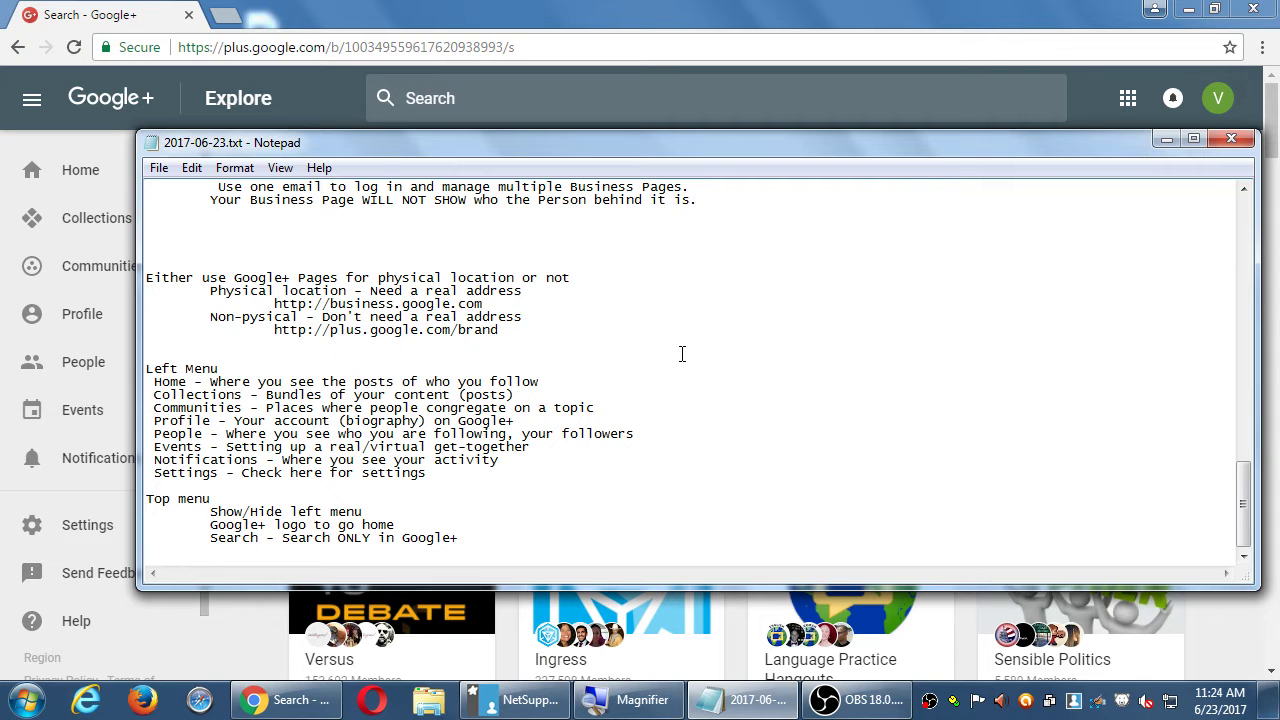
pyautogui.write('9-')
pyautogui.click(906, 9)
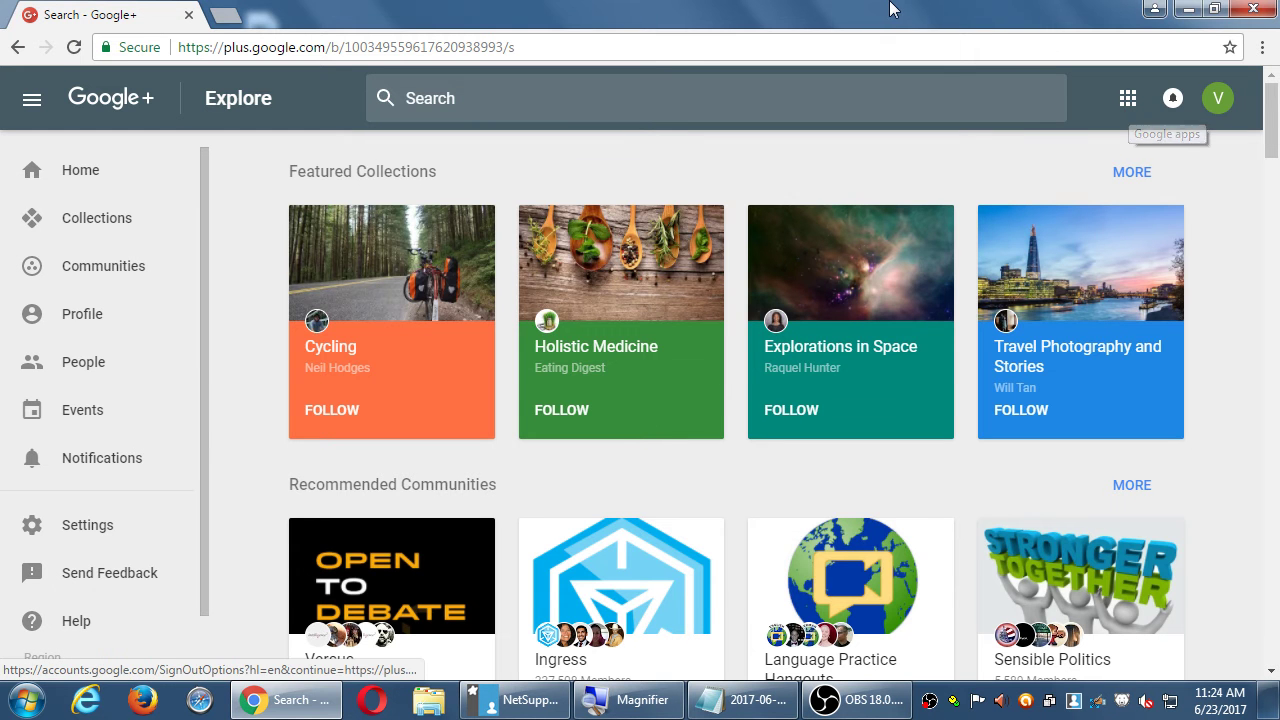
pyautogui.hotkey('alt', 'Tab')
pyautogui.press('BackSpace')
pyautogui.press('BackSpace')
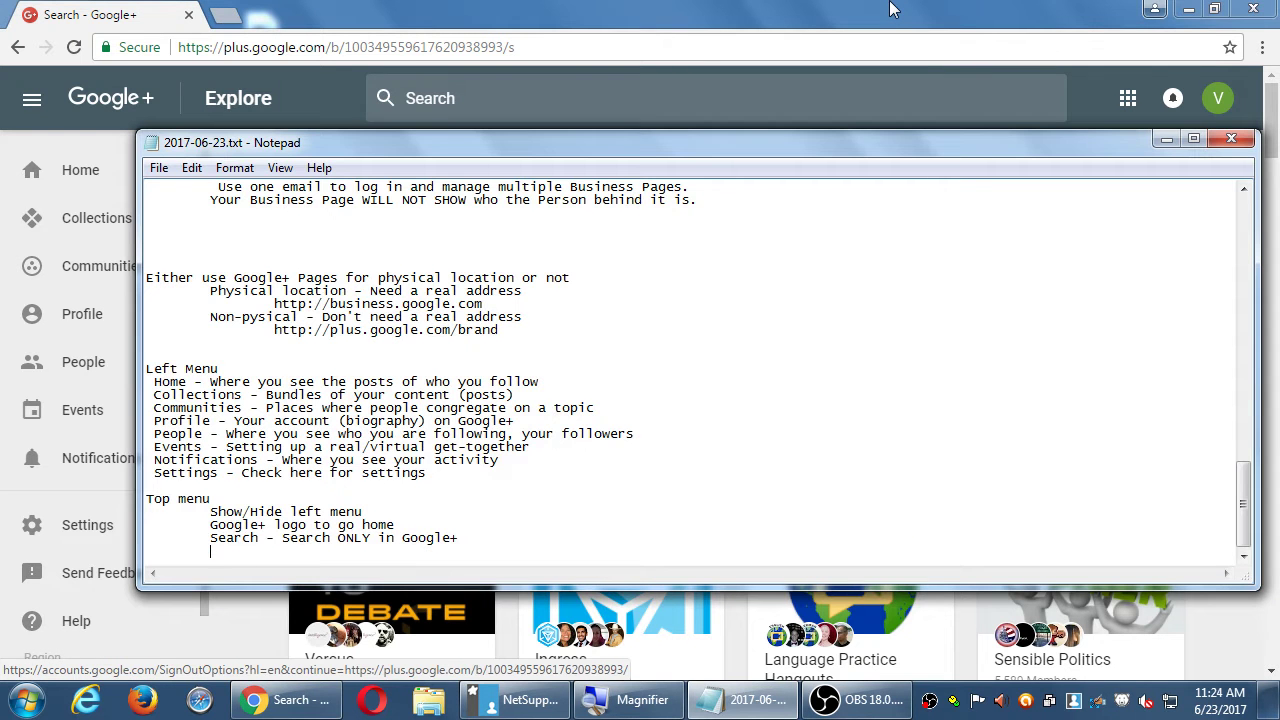
pyautogui.write('Google Apps Icon - to jump to different services')
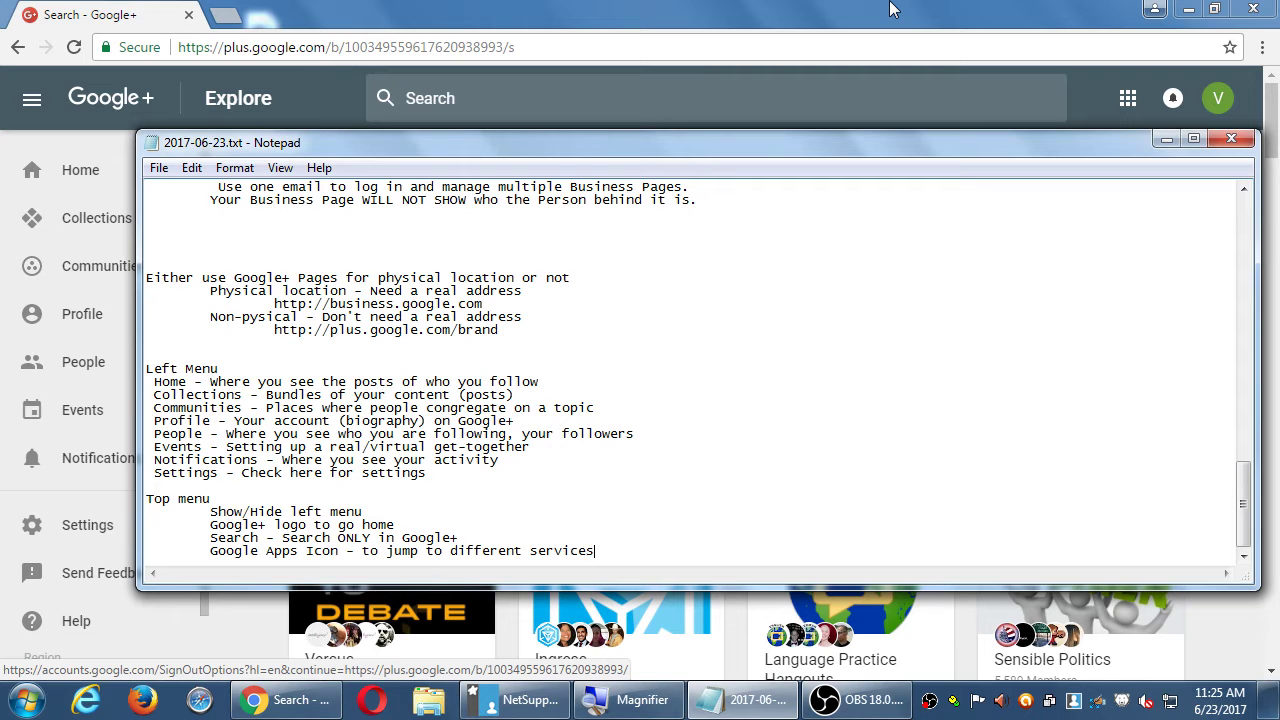
# Add the indented entry "Notifactions bell - Antoher notifications view" below the Google Apps Icon entry, followed by a new line
pyautogui.press('Return')
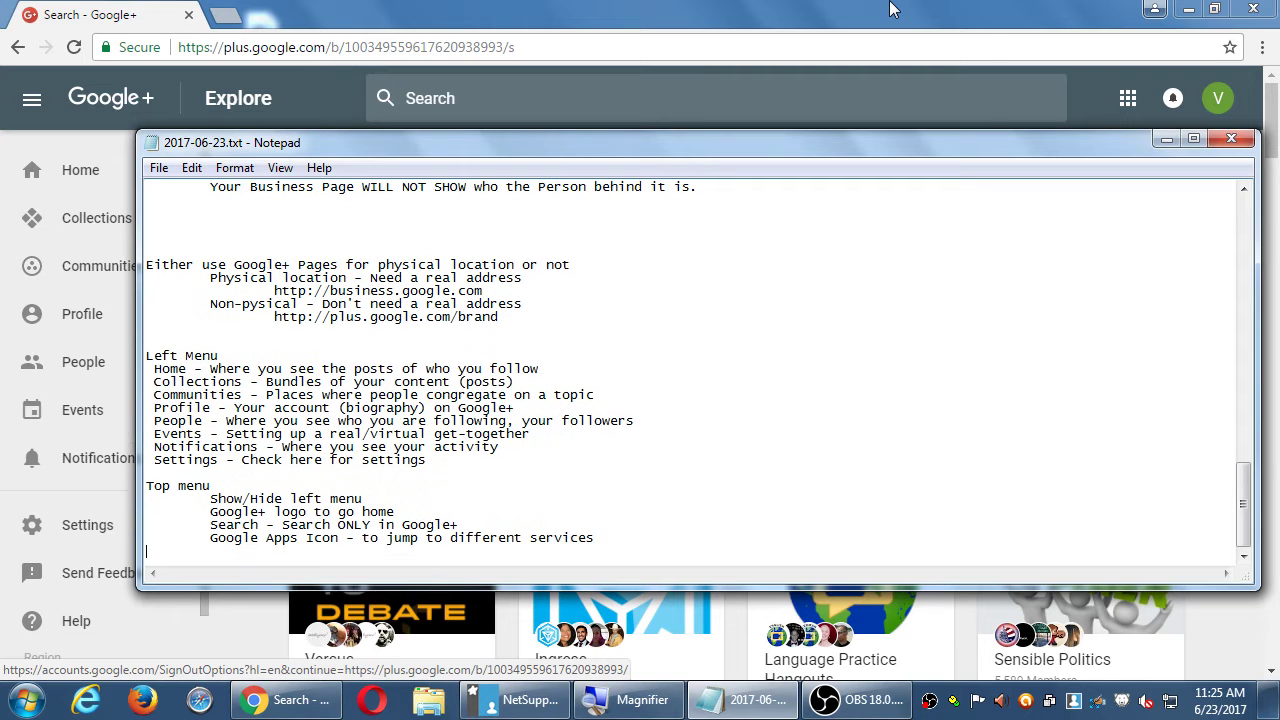
pyautogui.write('Notifactions bell - Anto')
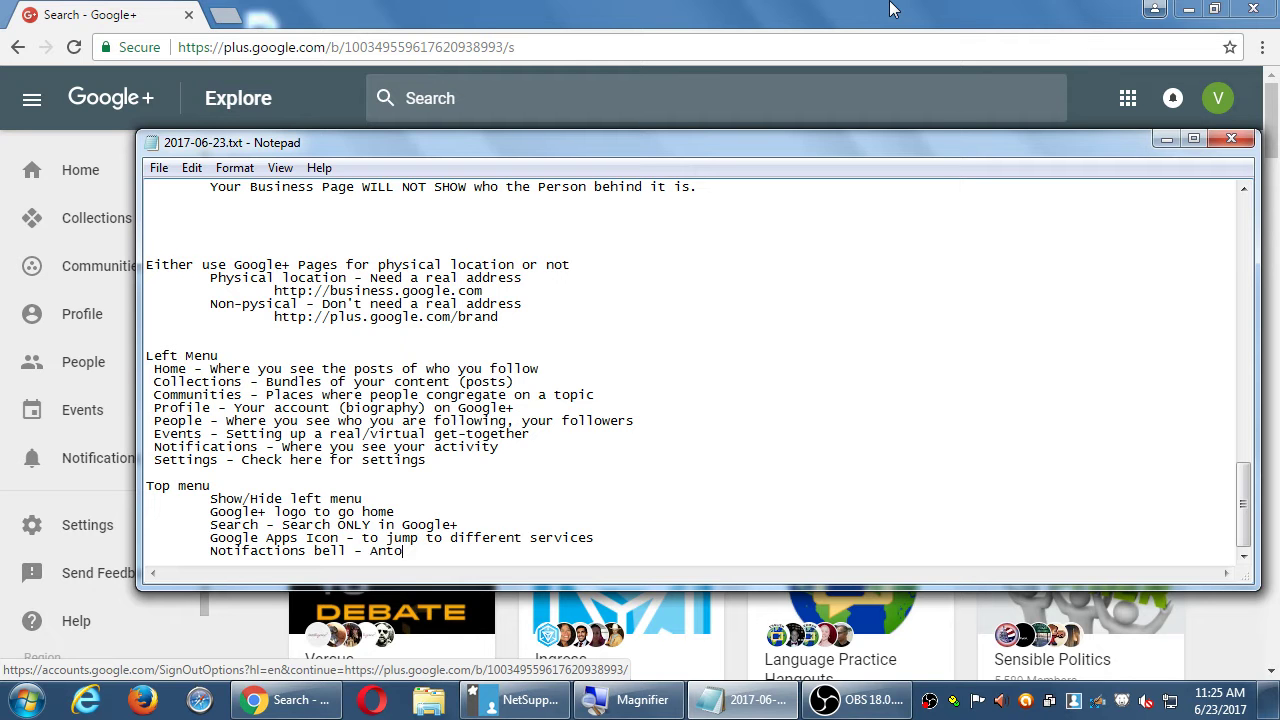
pyautogui.write('her notifications view')
pyautogui.press('Return')
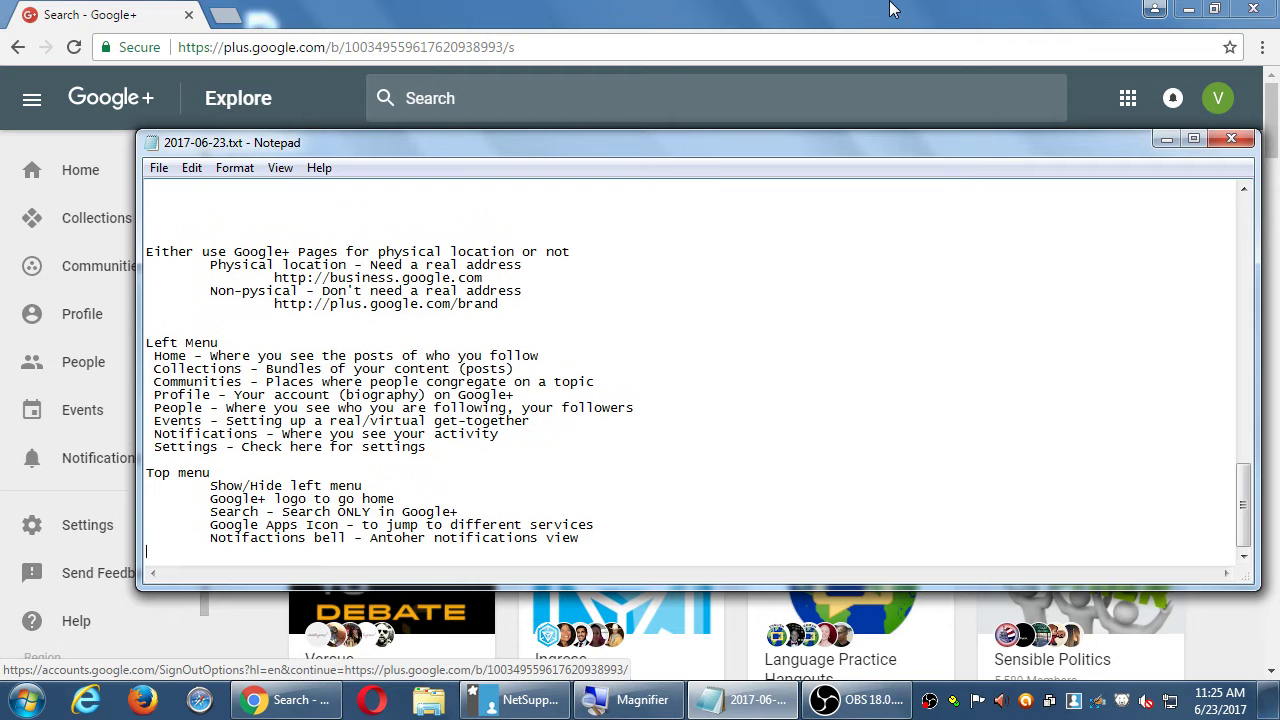
# Add the entry "Your icon - Switch accounts or sign out" as the last item under Top menu
pyautogui.write('Your icon - Sw')
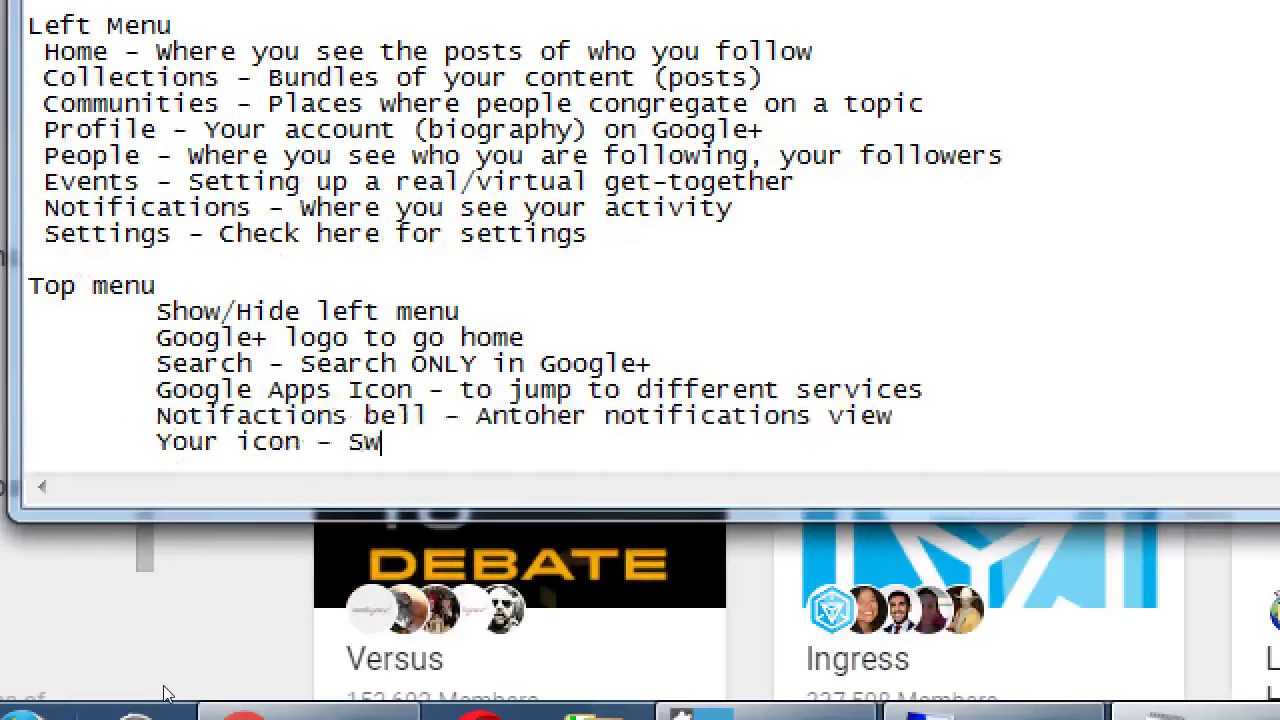
pyautogui.write('itch accounts o')
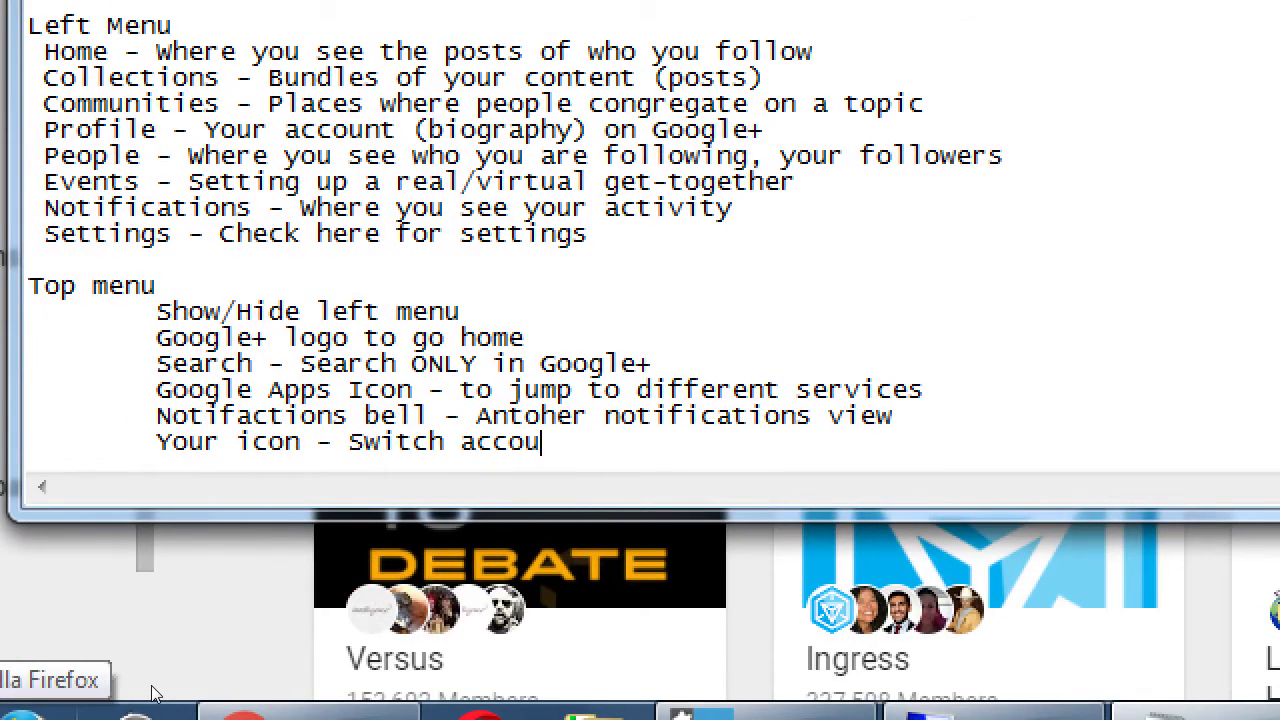
pyautogui.write('re')
pyautogui.press('BackSpace')
pyautogui.press('BackSpace')
pyautogui.write('sign ou')
pyautogui.press('BackSpace')
pyautogui.write('out')
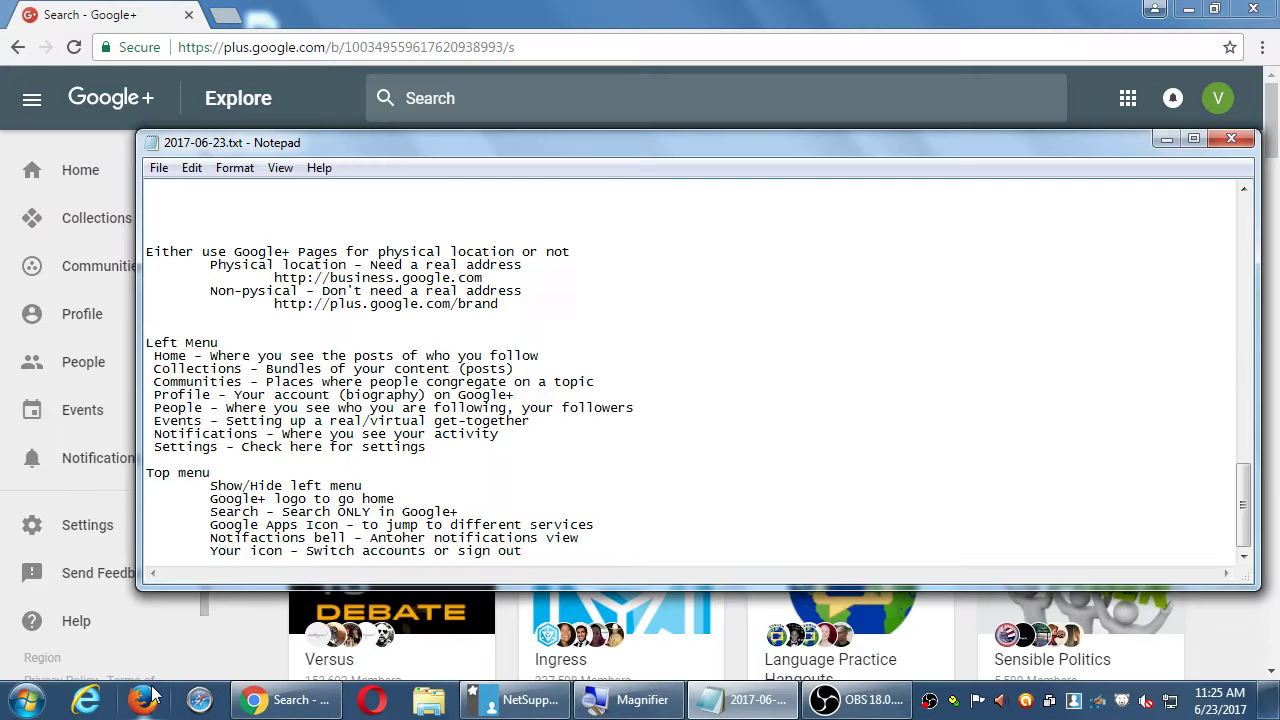
# Switch to Google+ in Chrome, open the Home page, and look through its feed
pyautogui.click(56, 134)
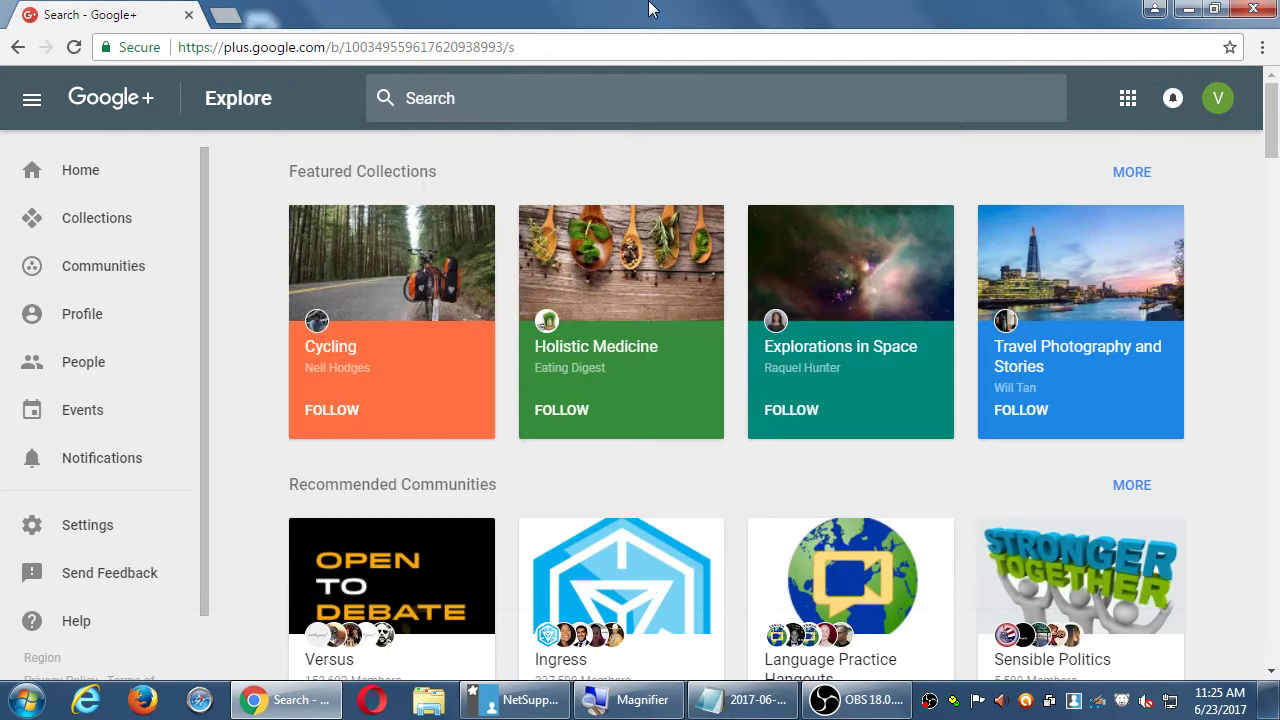
pyautogui.click(86, 180)
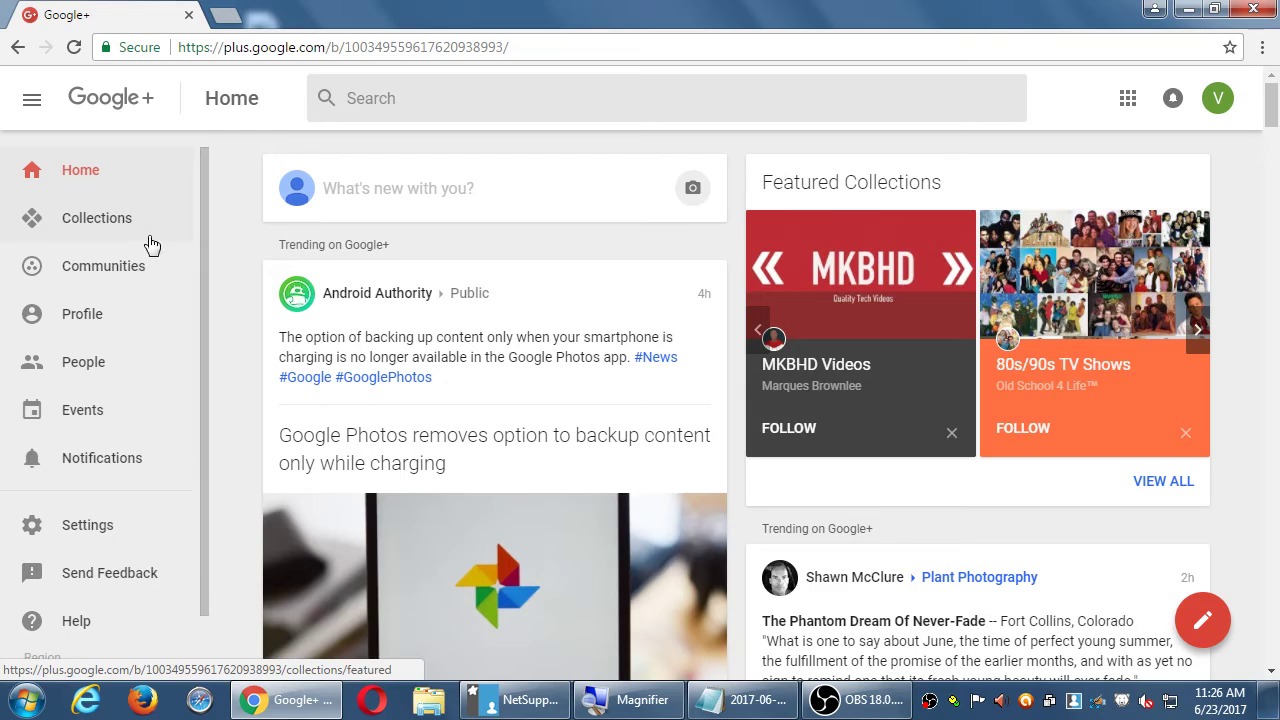
pyautogui.scroll(-15, 225, 212)
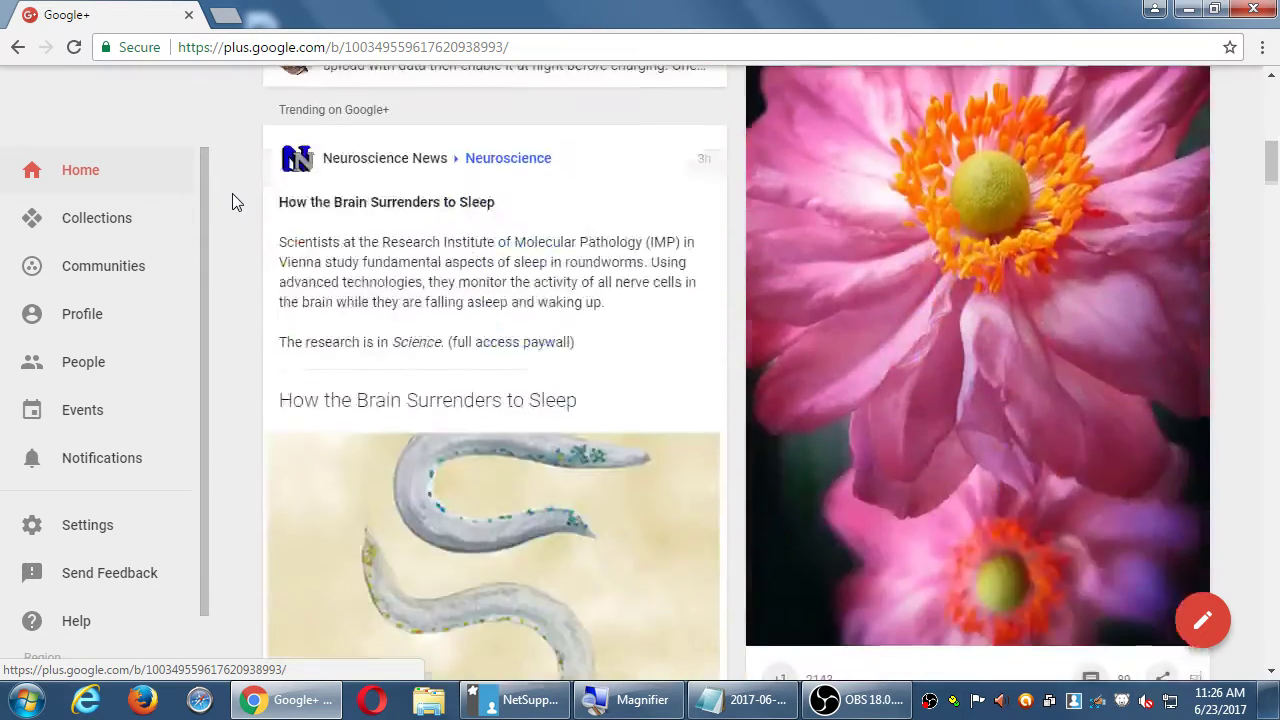
pyautogui.scroll(-15, 234, 191)
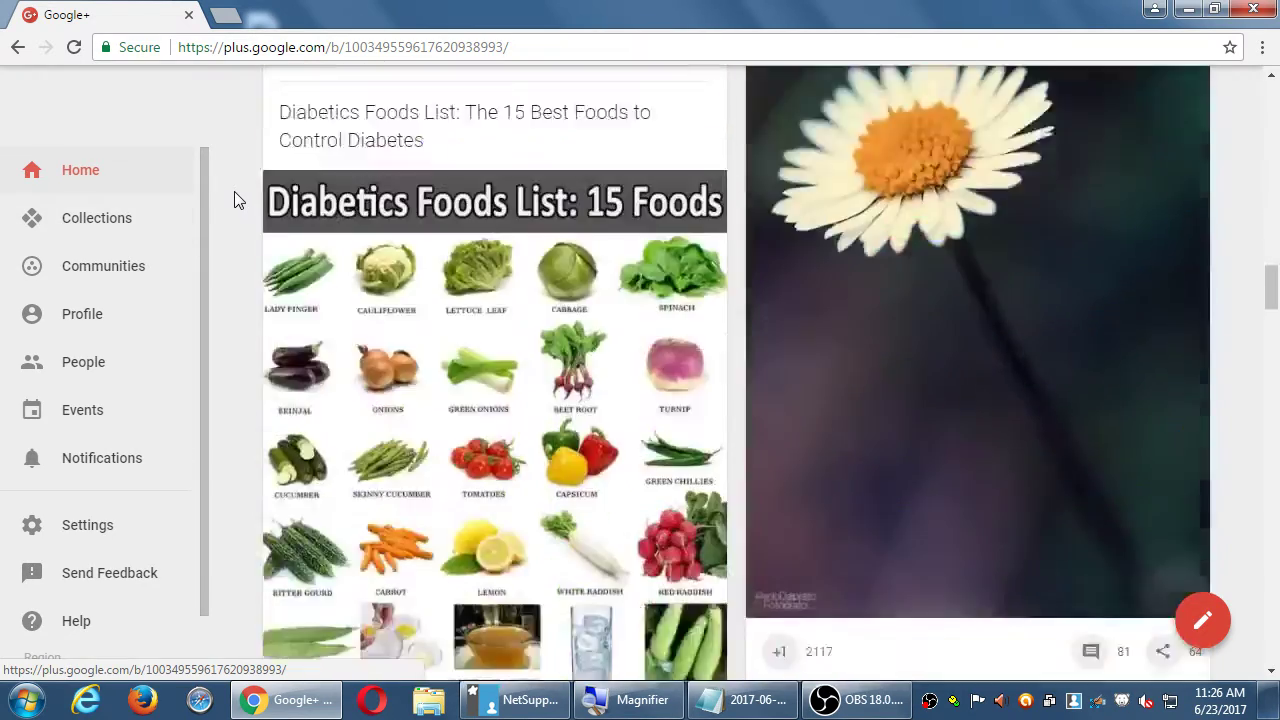
pyautogui.scroll(-15, 234, 191)
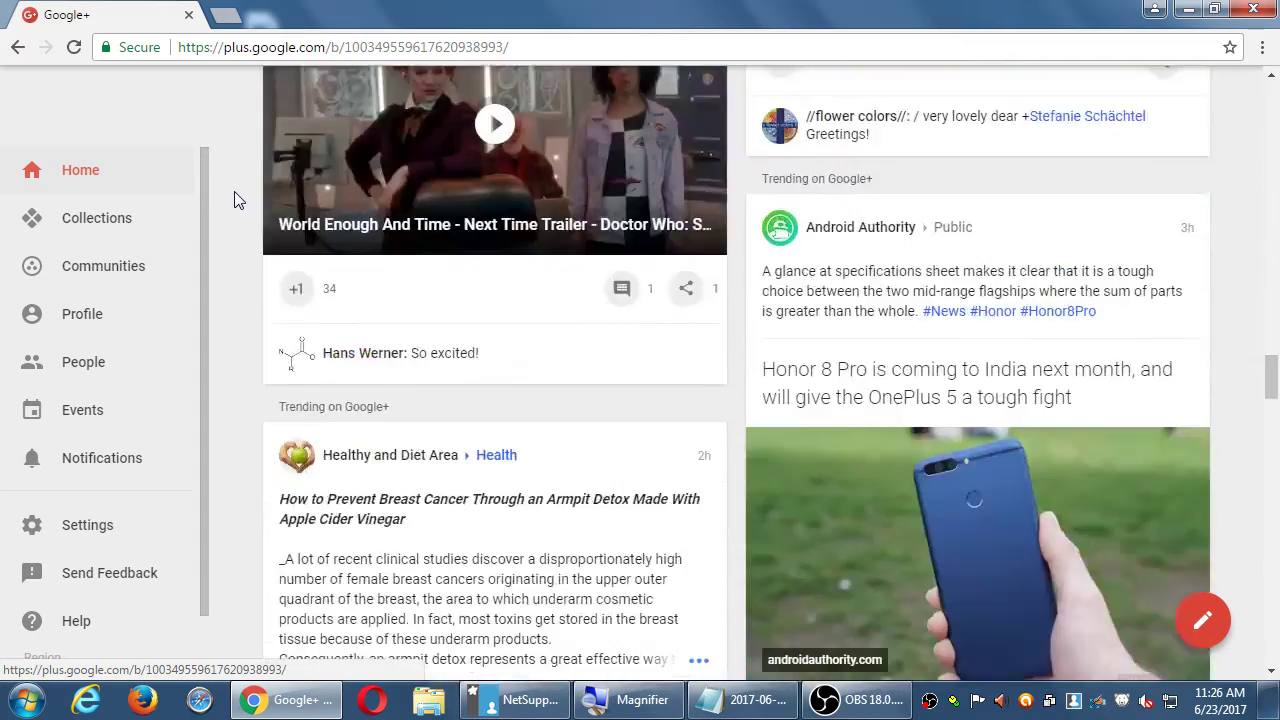
pyautogui.scroll(-8, 234, 191)
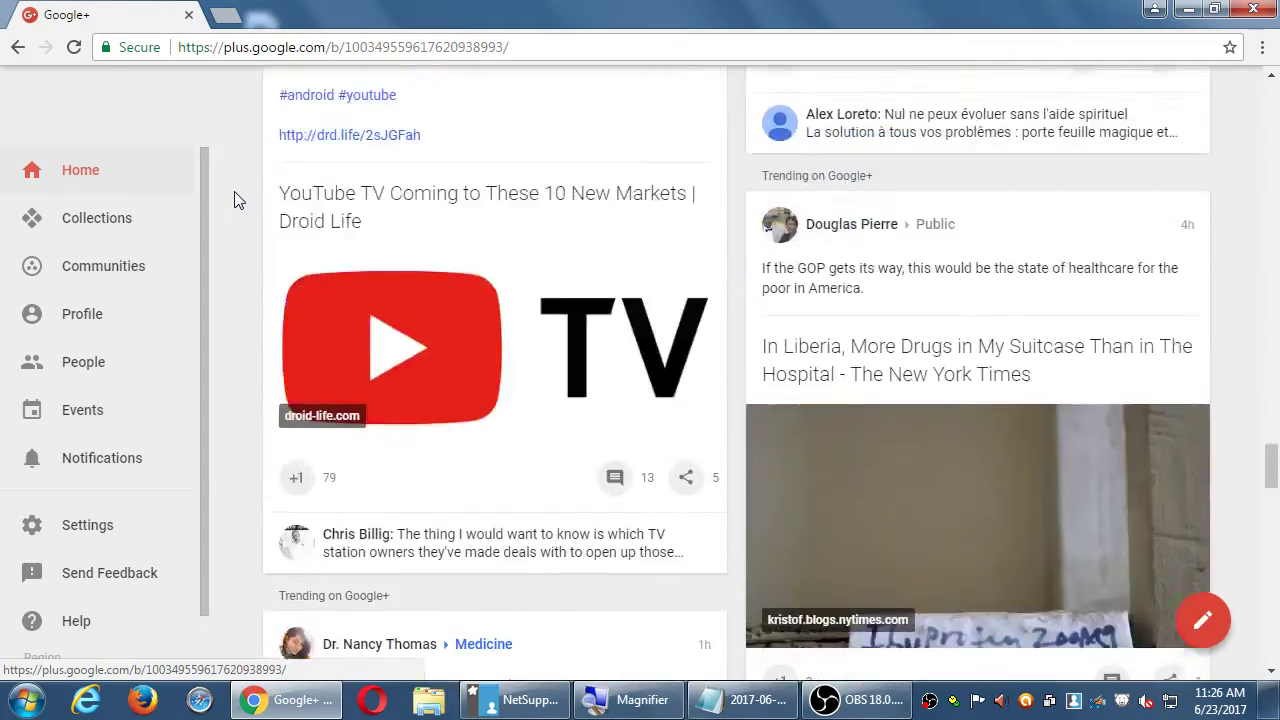
pyautogui.scroll(12, 234, 191)
pyautogui.scroll(20, 234, 191)
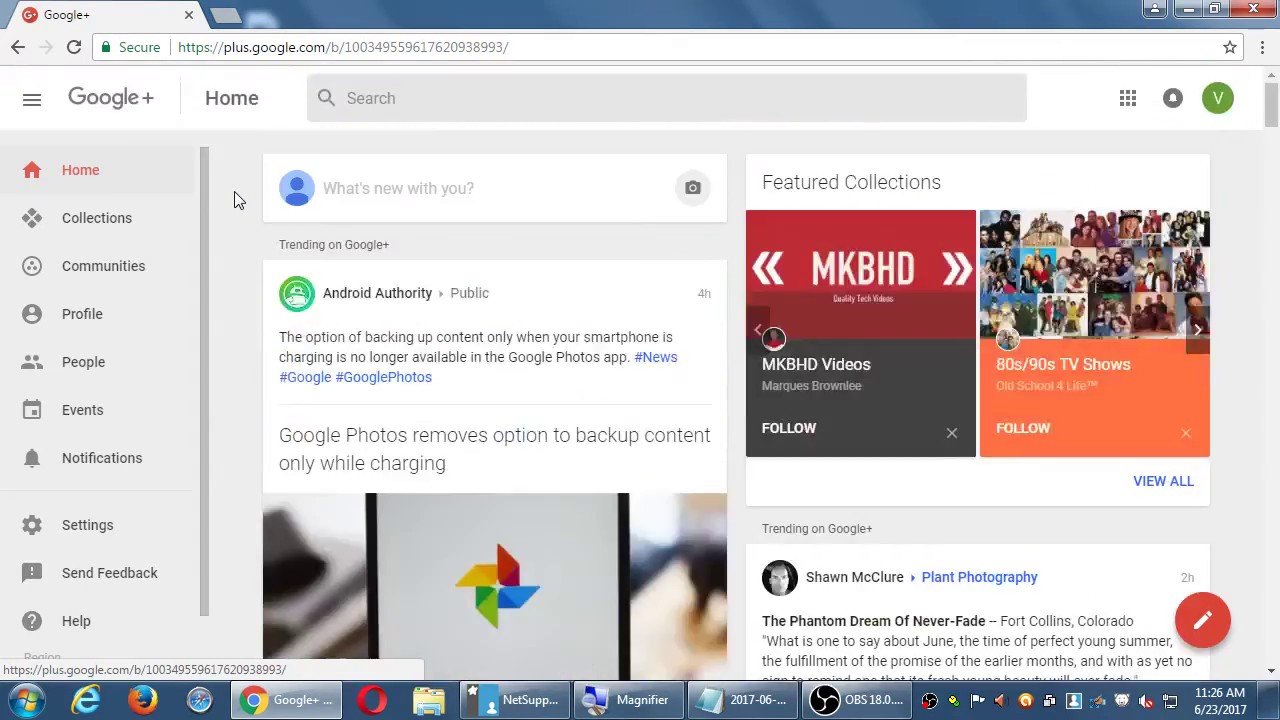
# Examine the "Trending on Google+" labels above the posts on the Home feed
pyautogui.press('super+plus')
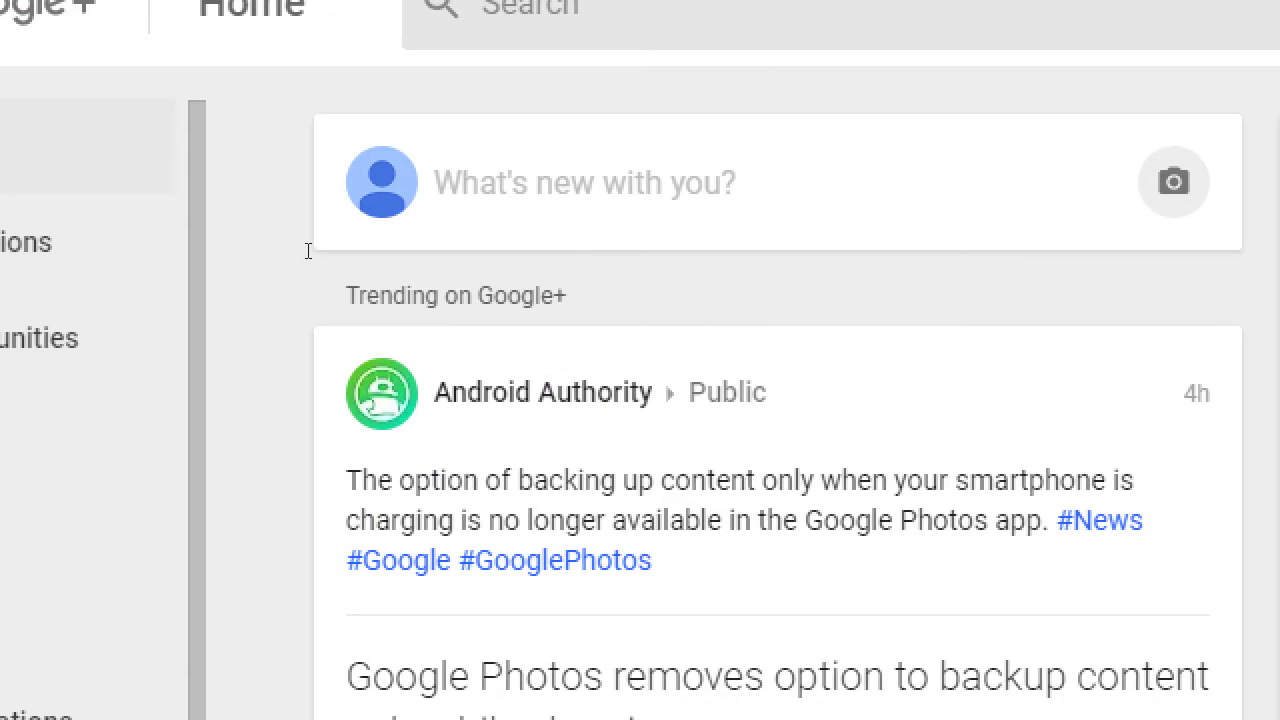
pyautogui.moveTo(309, 244); pyautogui.dragTo(360, 249)
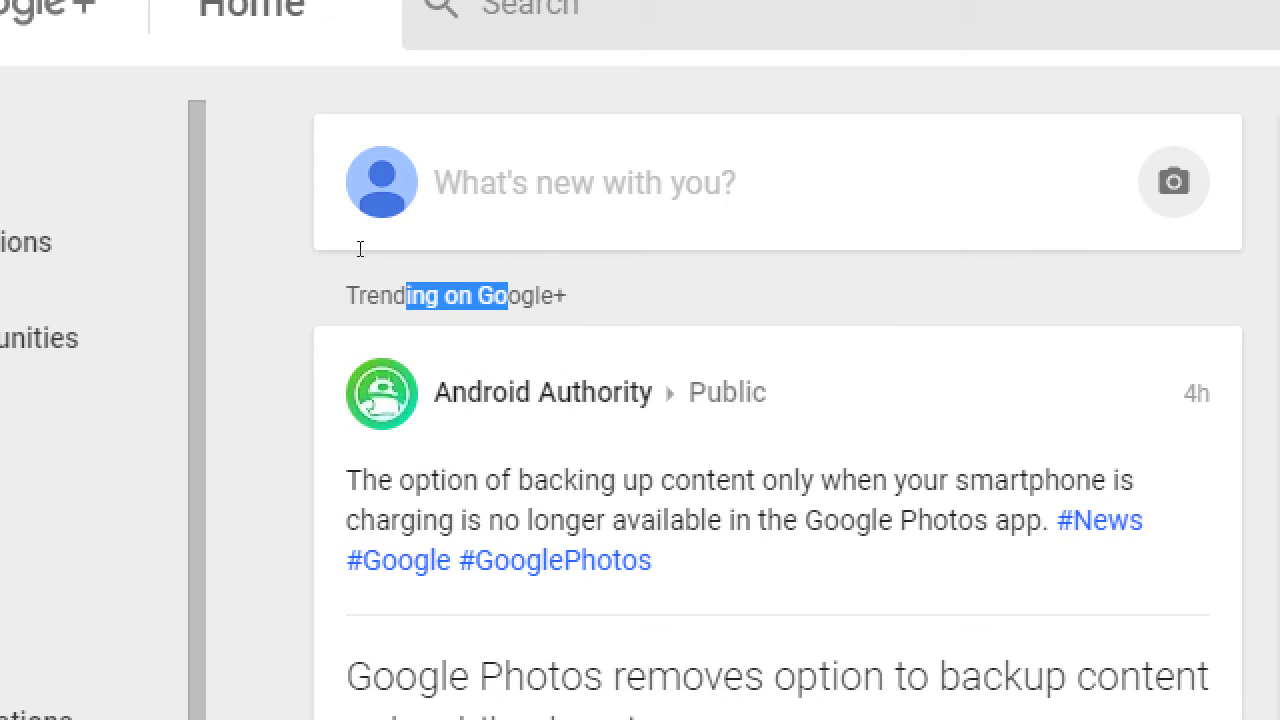
pyautogui.press('super+minus')
pyautogui.scroll(-1, 809, 410)
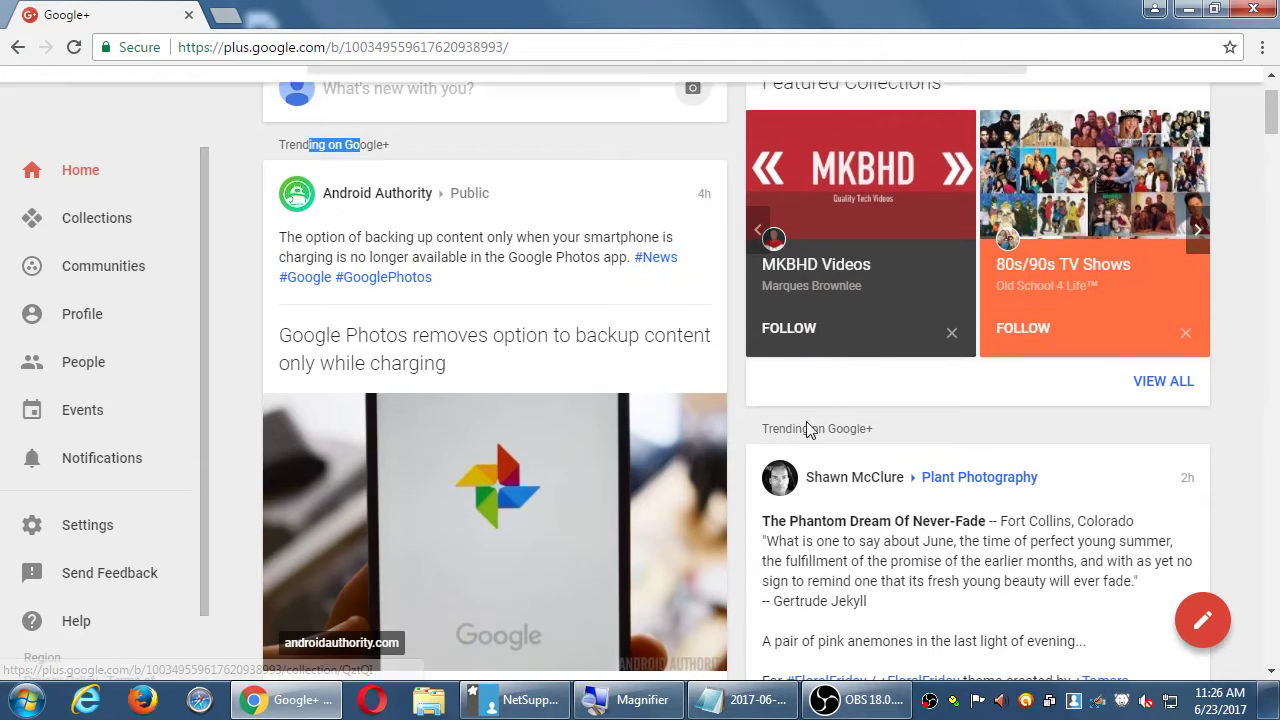
pyautogui.moveTo(809, 428); pyautogui.dragTo(846, 428)
pyautogui.click(908, 434)
pyautogui.scroll(1, 1230, 396)
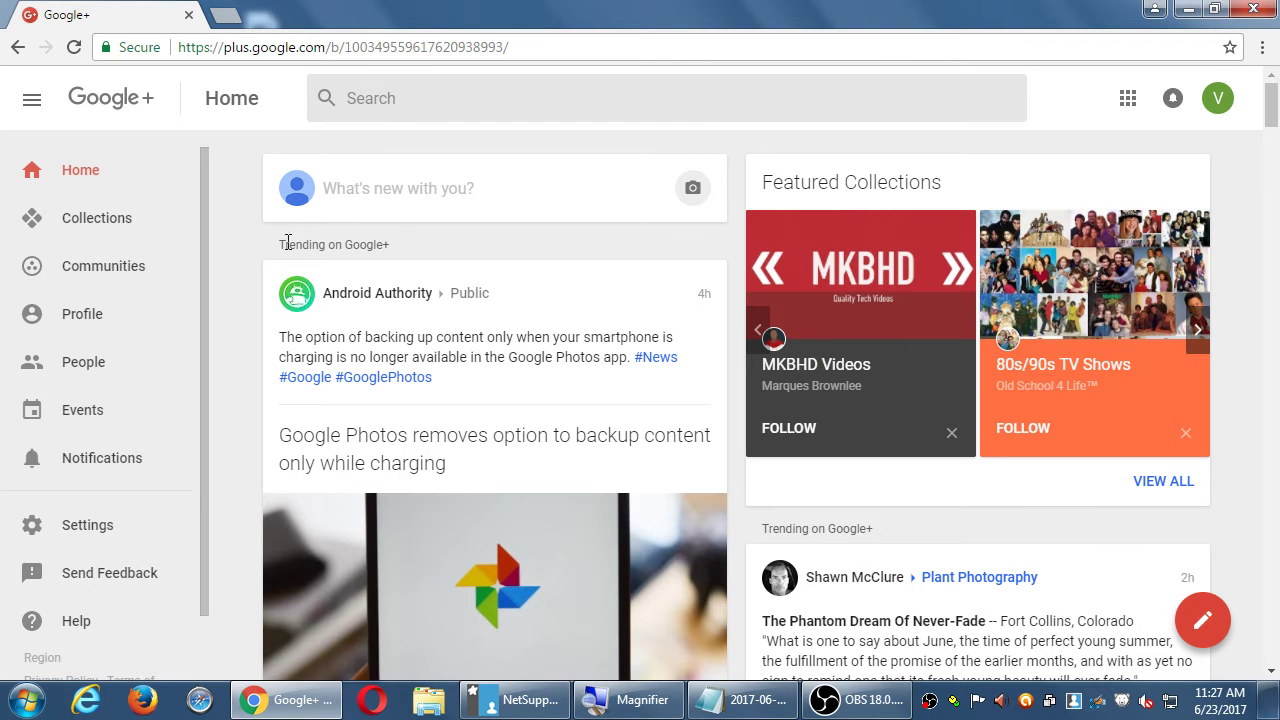
pyautogui.moveTo(280, 244); pyautogui.dragTo(372, 246)
pyautogui.click(408, 256)
# Look over the first trending posts and the Featured Collections on the Home page
pyautogui.scroll(-2, 429, 253)
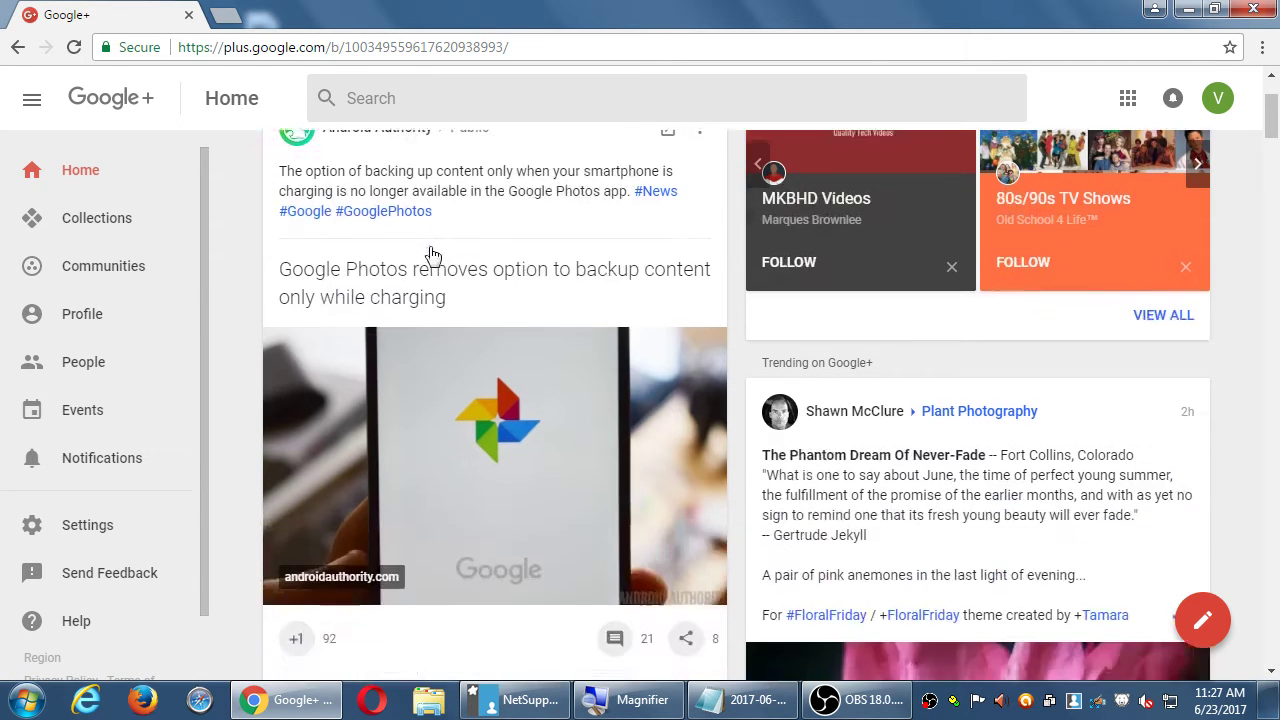
pyautogui.scroll(2, 429, 251)
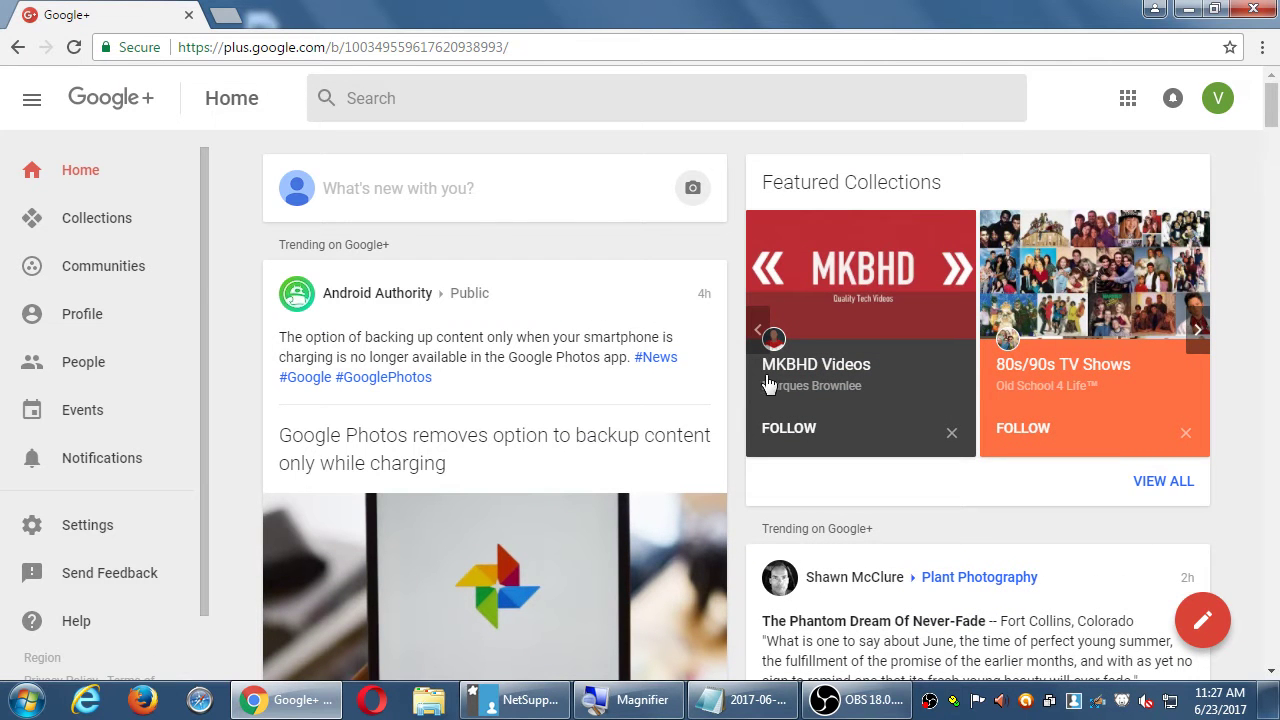
pyautogui.scroll(-2, 740, 395)
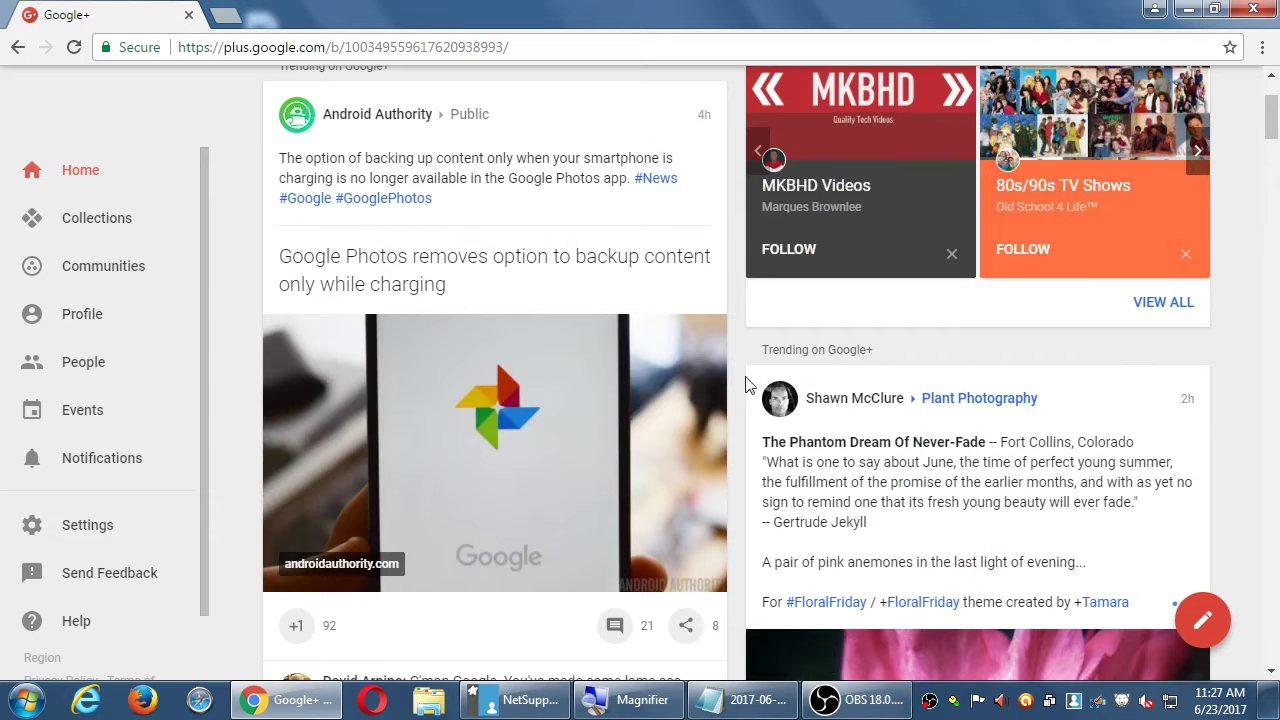
pyautogui.scroll(-4, 1252, 438)
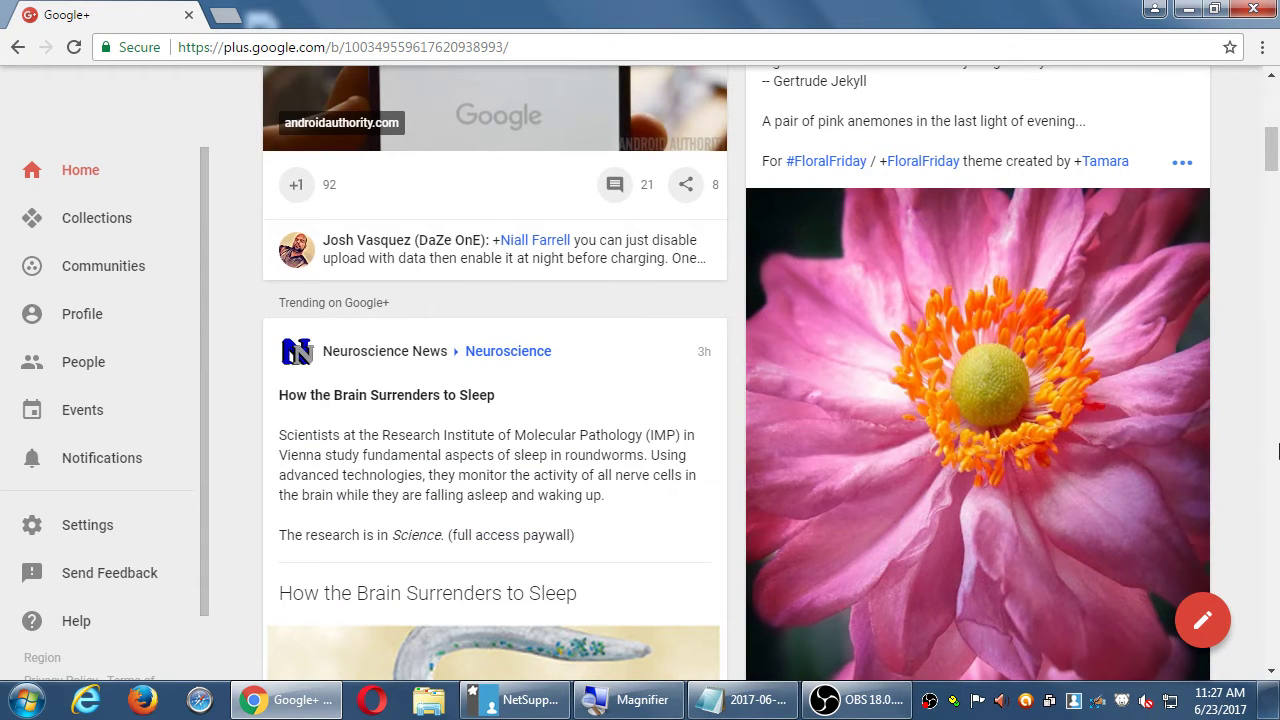
pyautogui.scroll(5, 1049, 560)
pyautogui.scroll(1, 1080, 570)
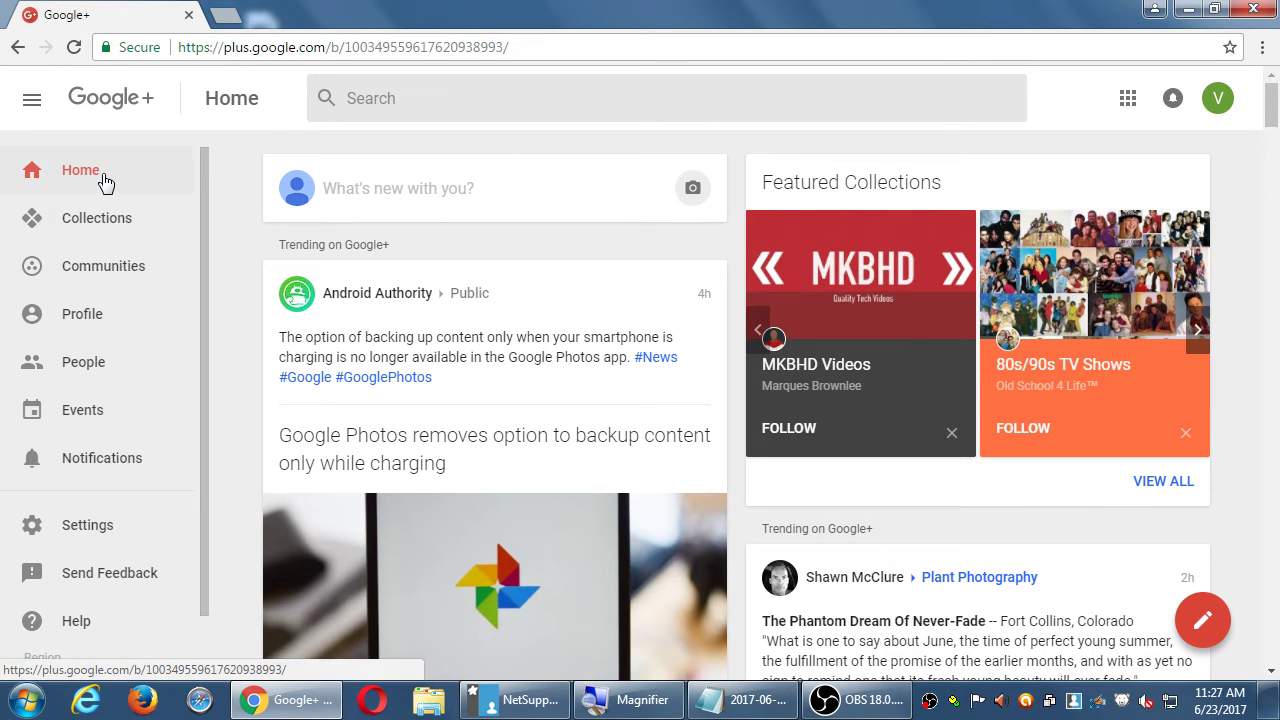
# Start a new public post as Victor's Bakery with a line of filler text, and duplicate that line repeatedly until the post is very long
pyautogui.click(404, 192)
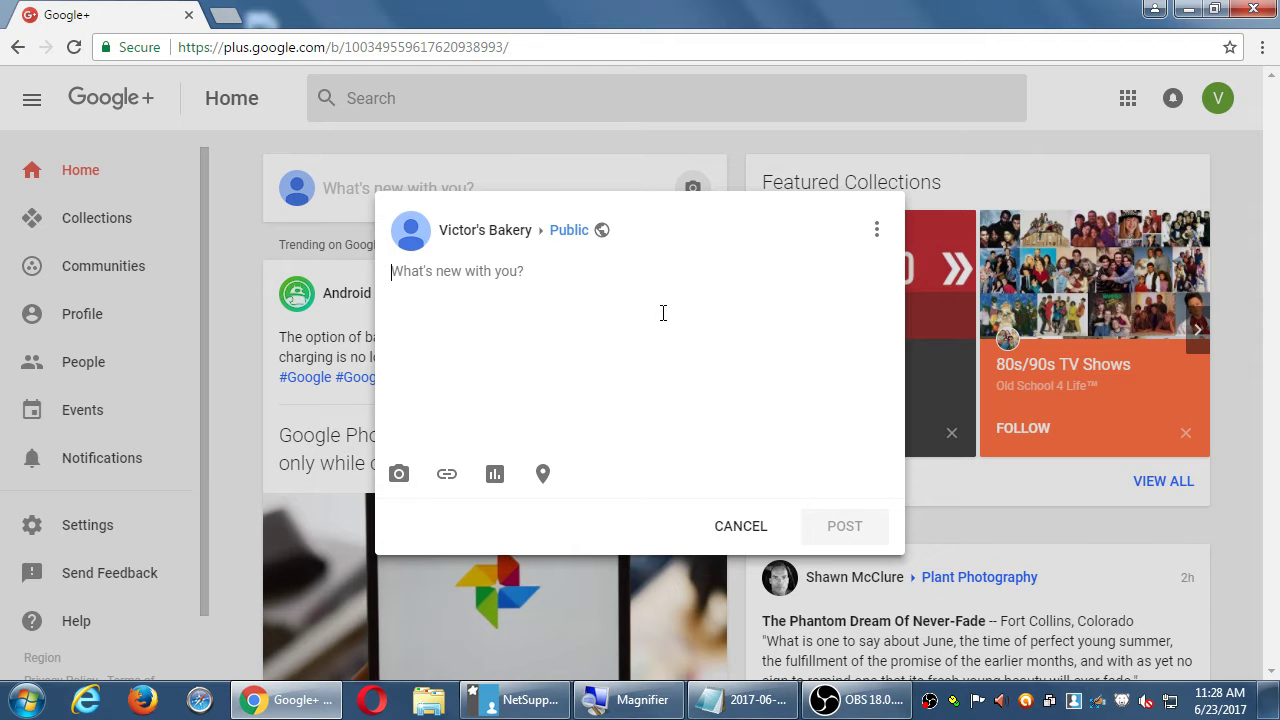
pyautogui.write('klsdfj ksdfaj kldsfj dfskldjf kldfsj keflsjefs klfdsj dfslj fdslj fdsalf')
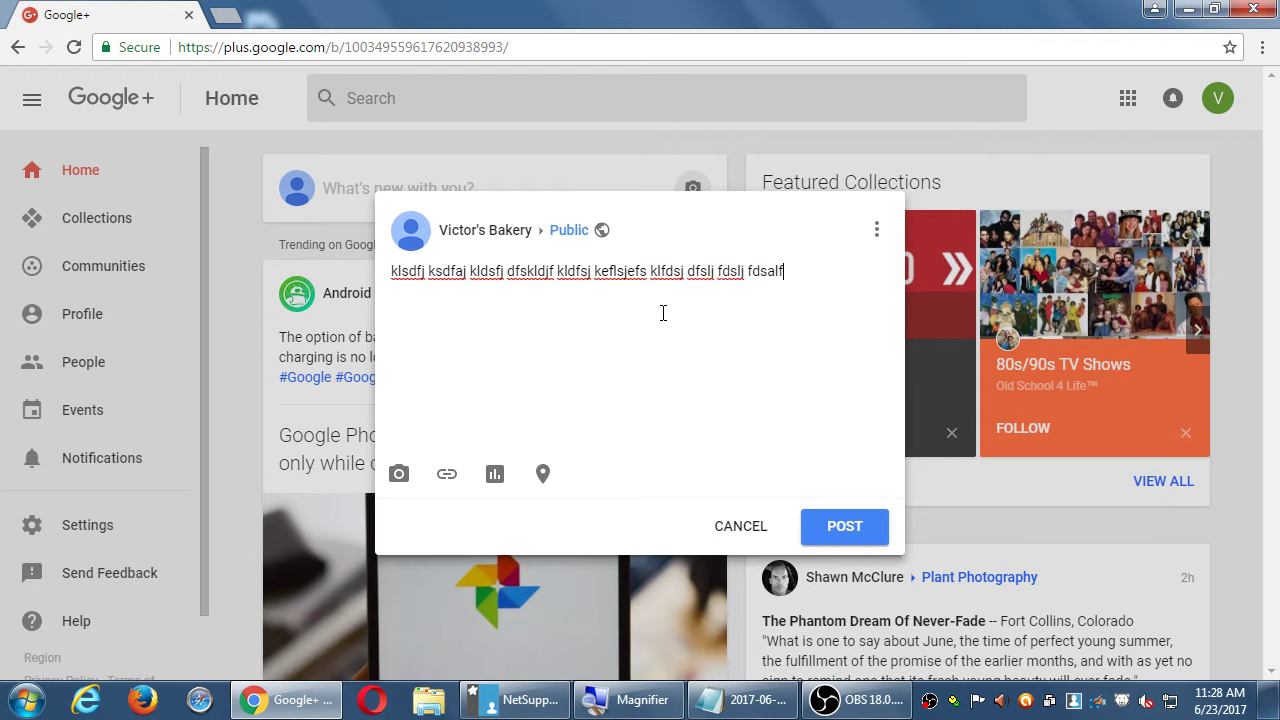
pyautogui.hotkey('ctrl', 'a')
pyautogui.hotkey('ctrl', 'c')
pyautogui.hotkey('ctrl', 'v')
pyautogui.hotkey('ctrl', 'v')
pyautogui.hotkey('ctrl', 'v')
pyautogui.hotkey('ctrl', 'v')
pyautogui.hotkey('ctrl', 'v')
pyautogui.hotkey('ctrl', 'v')
pyautogui.hotkey('ctrl', 'v')
pyautogui.hotkey('ctrl', 'v')
pyautogui.hotkey('ctrl', 'v')
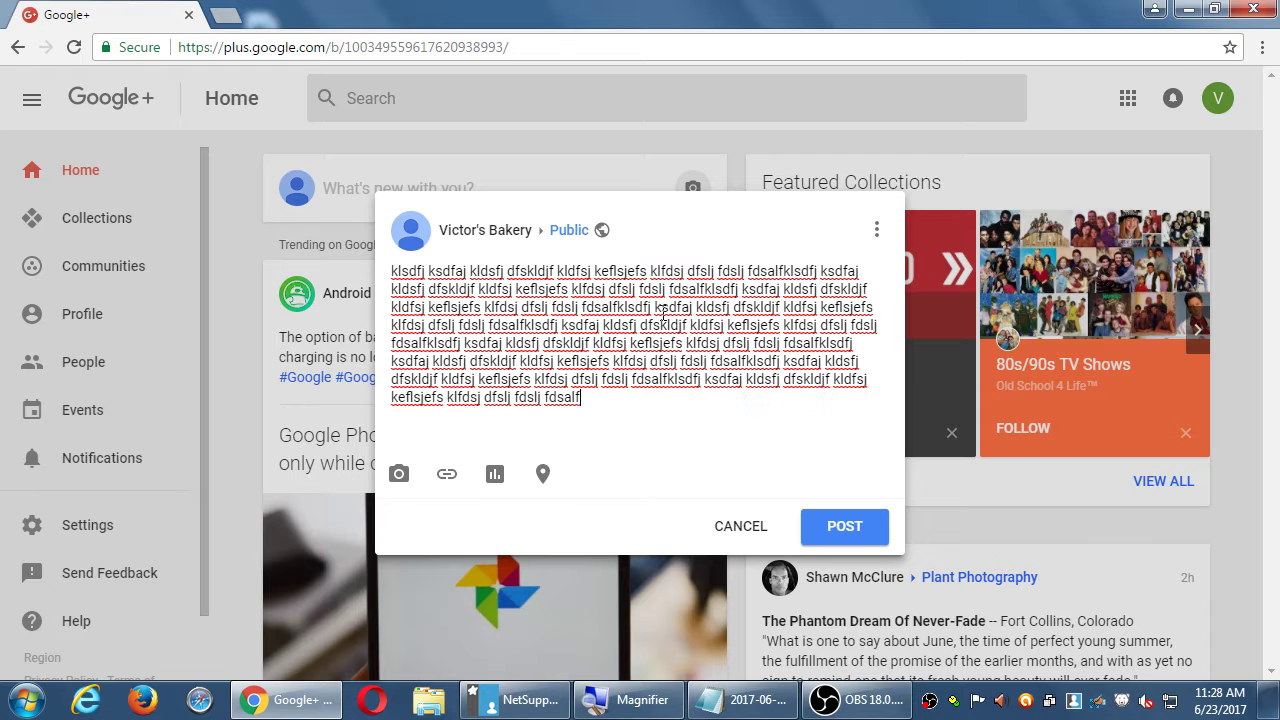
pyautogui.hotkey('ctrl', 'v')
pyautogui.hotkey('ctrl', 'v')
pyautogui.hotkey('ctrl', 'v')
pyautogui.hotkey('ctrl', 'v')
pyautogui.hotkey('ctrl', 'v')
pyautogui.hotkey('ctrl', 'v')
pyautogui.hotkey('ctrl', 'v')
pyautogui.hotkey('ctrl', 'v')
pyautogui.hotkey('ctrl', 'v')
pyautogui.hotkey('ctrl', 'v')
pyautogui.hotkey('ctrl', 'v')
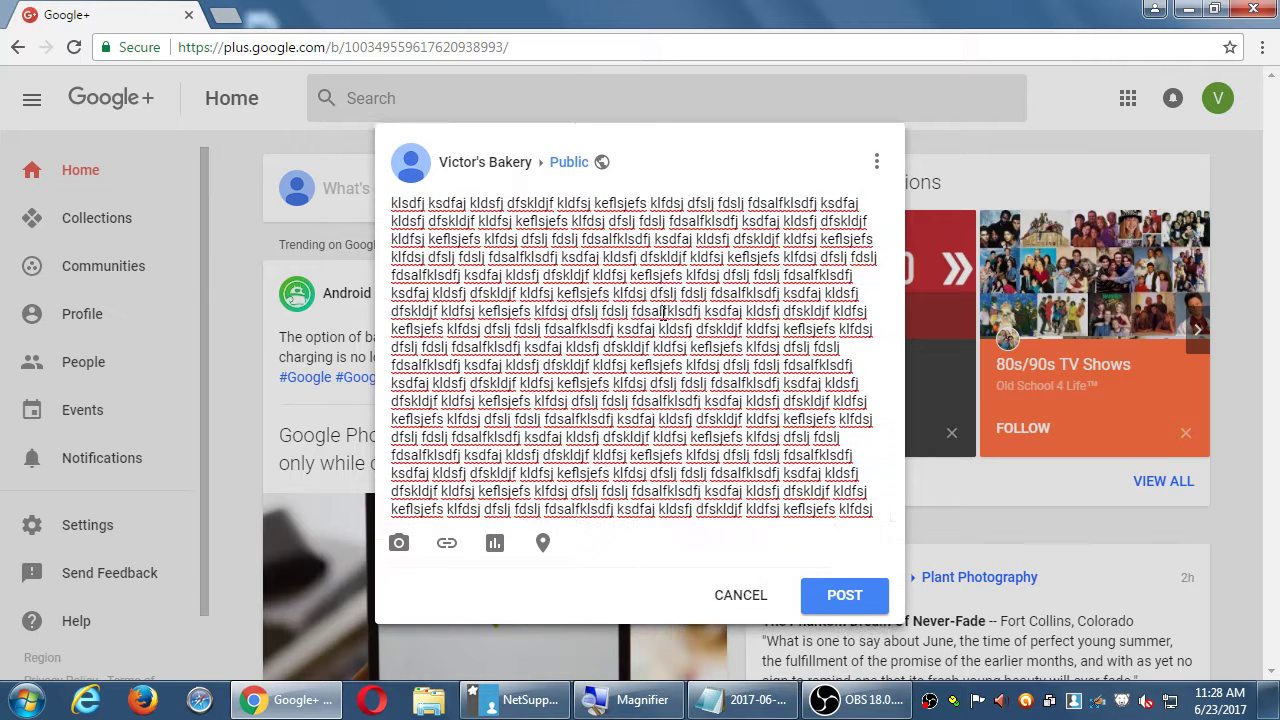
pyautogui.hotkey('ctrl', 'v')
pyautogui.hotkey('ctrl', 'v')
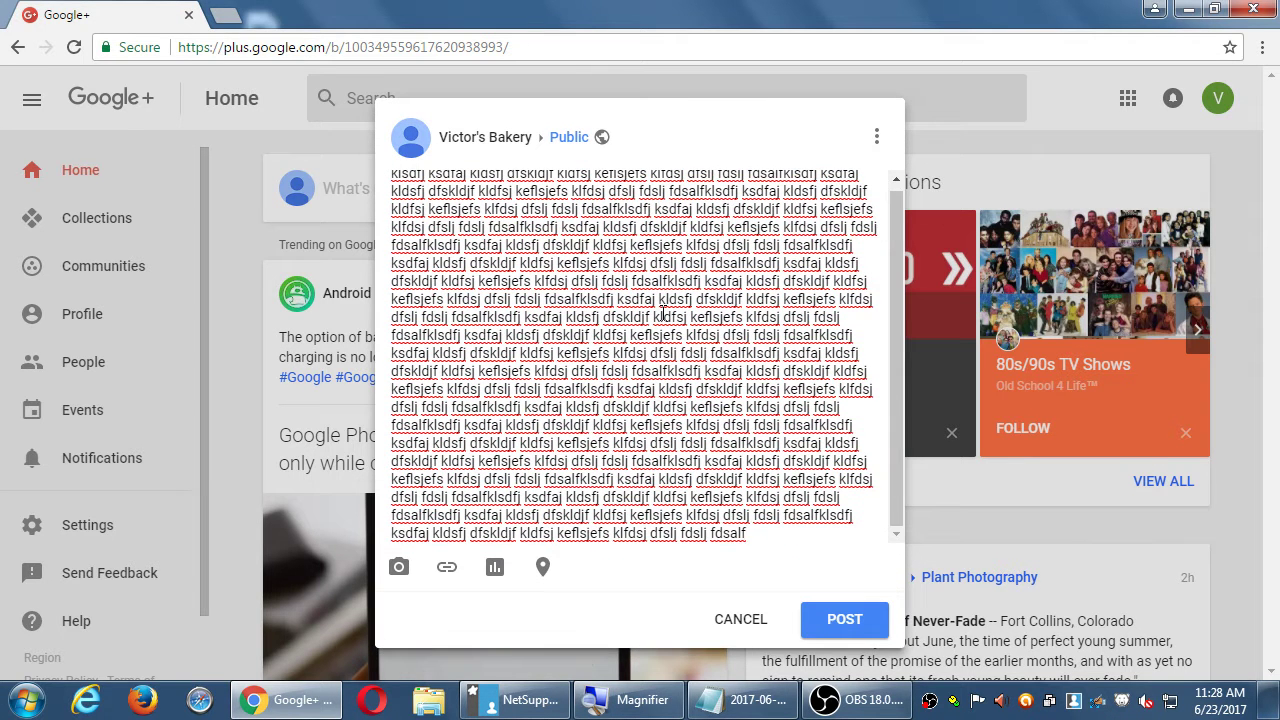
# Select all the filler text in the post draft
pyautogui.hotkey('ctrl', 'a')
pyautogui.hotkey('ctrl', 'shift', 'Delete')
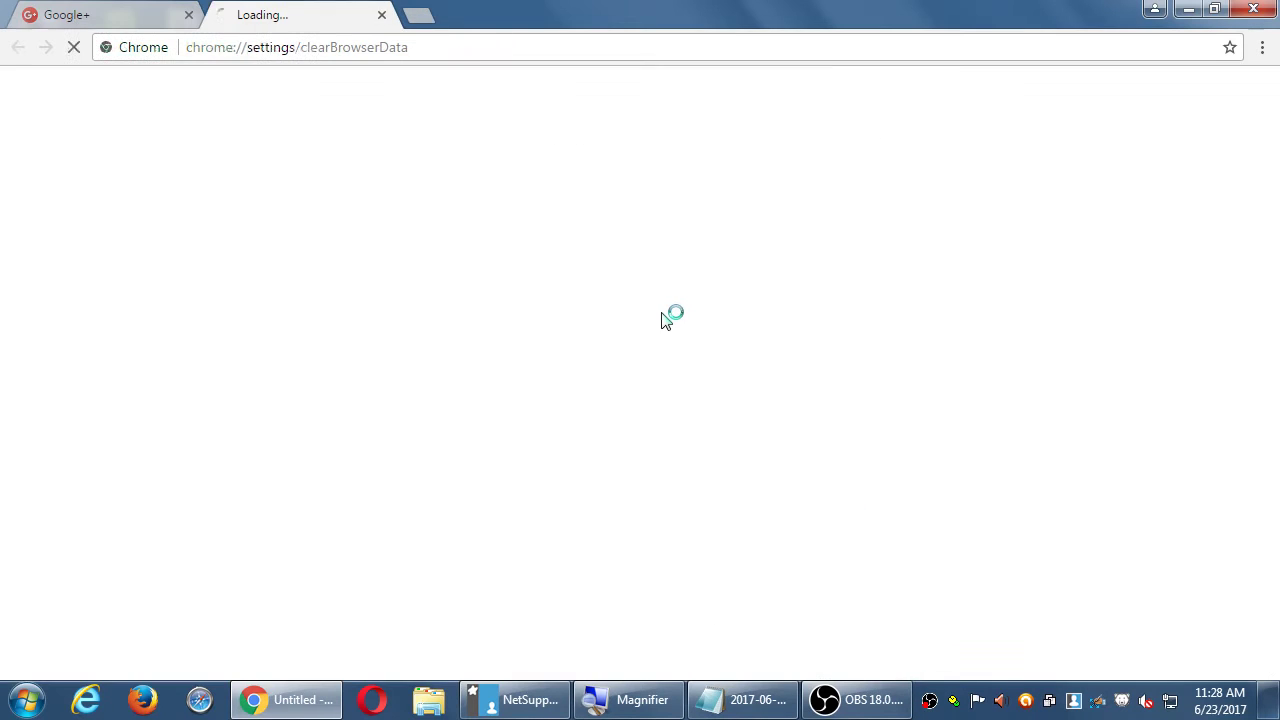
pyautogui.hotkey('ctrl', 'w')
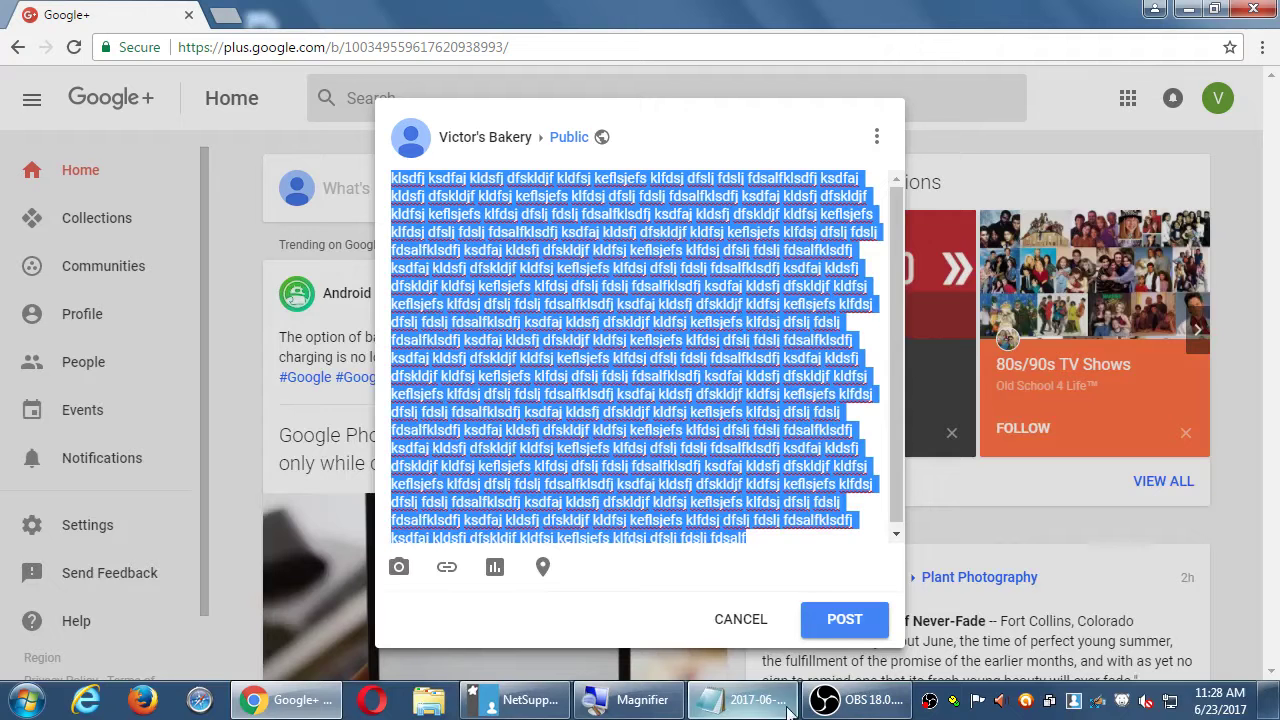
# Switch to Notepad and add the line "Most networks are 'short attention span' driven" after a blank line below the Top menu notes
pyautogui.click(755, 700)
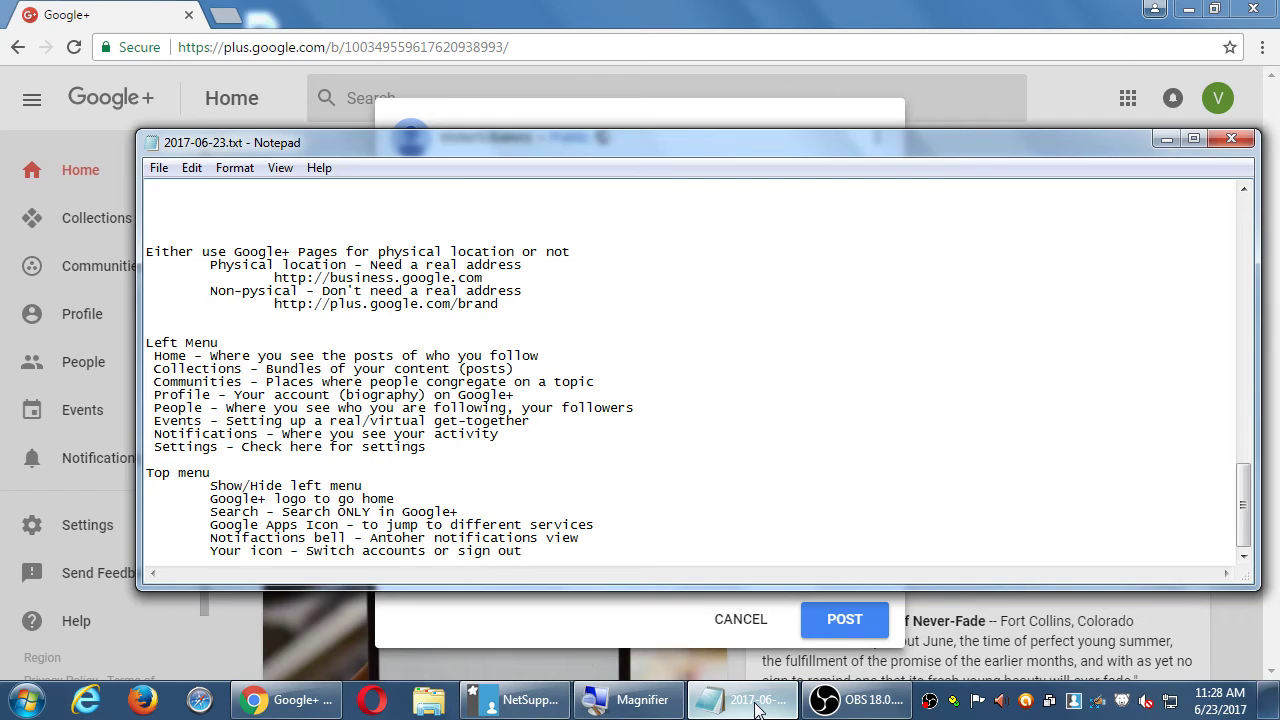
pyautogui.press('super+plus')
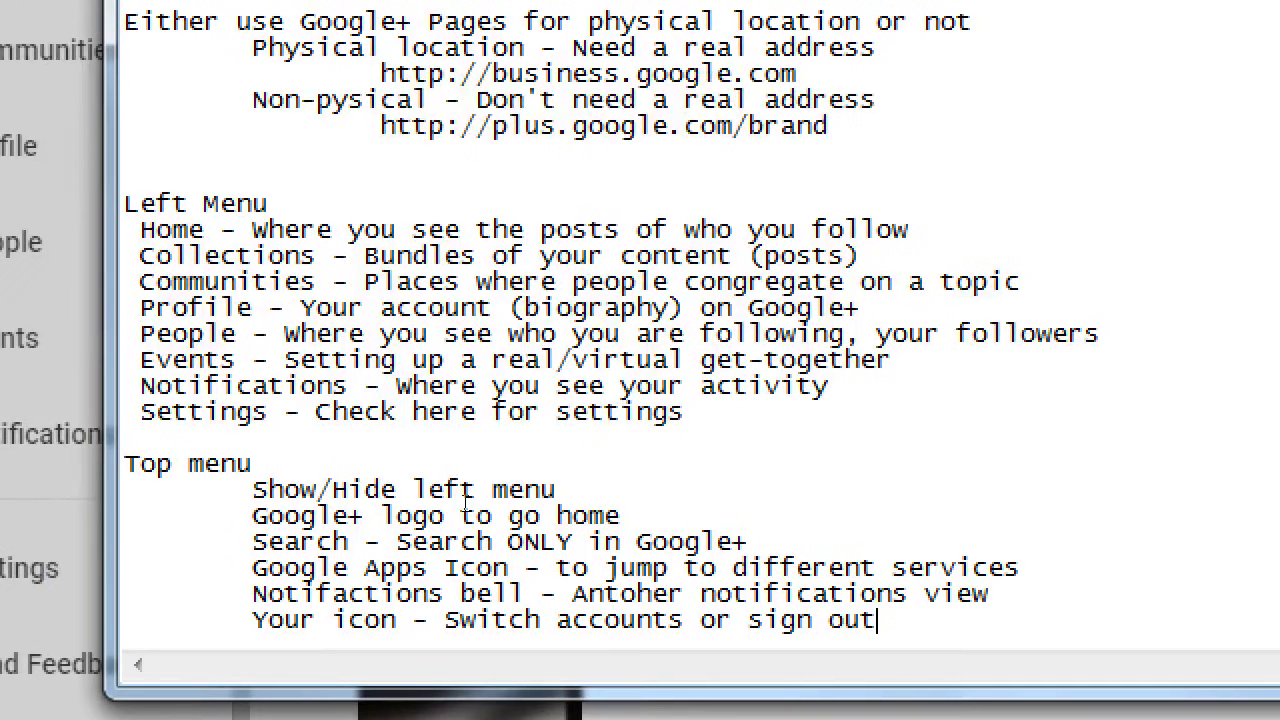
pyautogui.press('Return')
pyautogui.press('Return')
pyautogui.write('mOST')
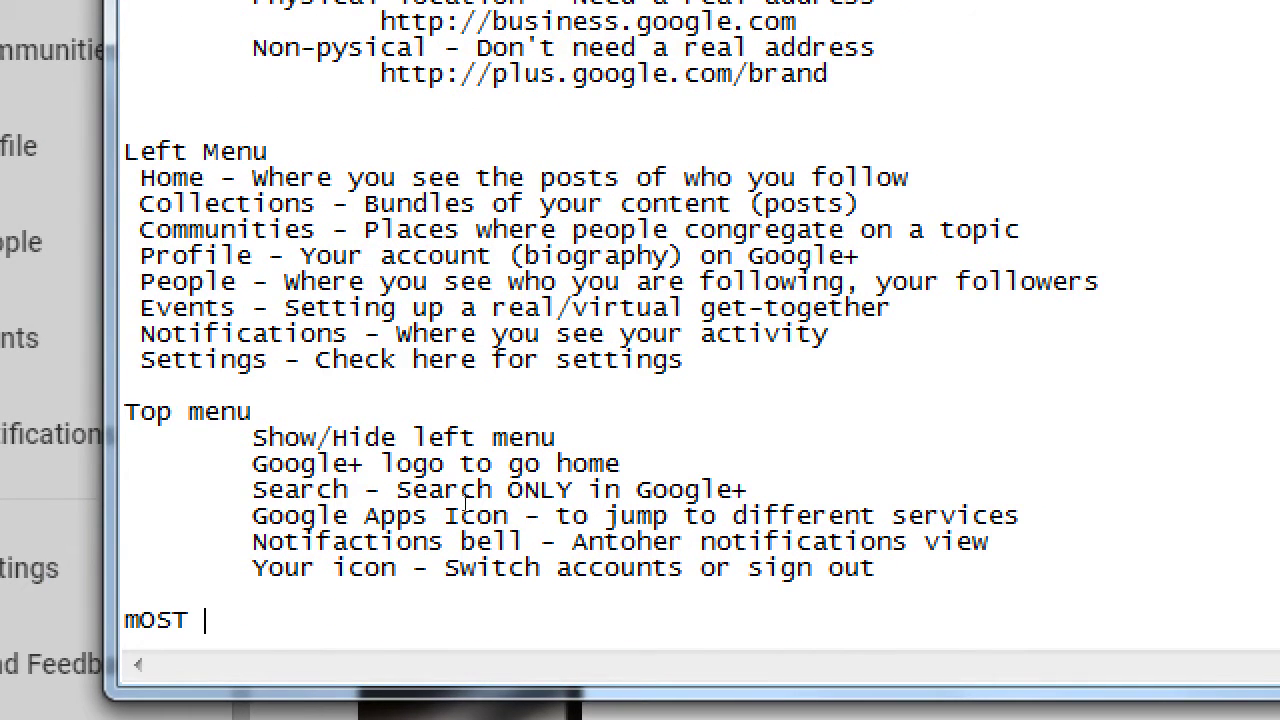
pyautogui.hotkey('shift', 'Home')
pyautogui.write('Most new')
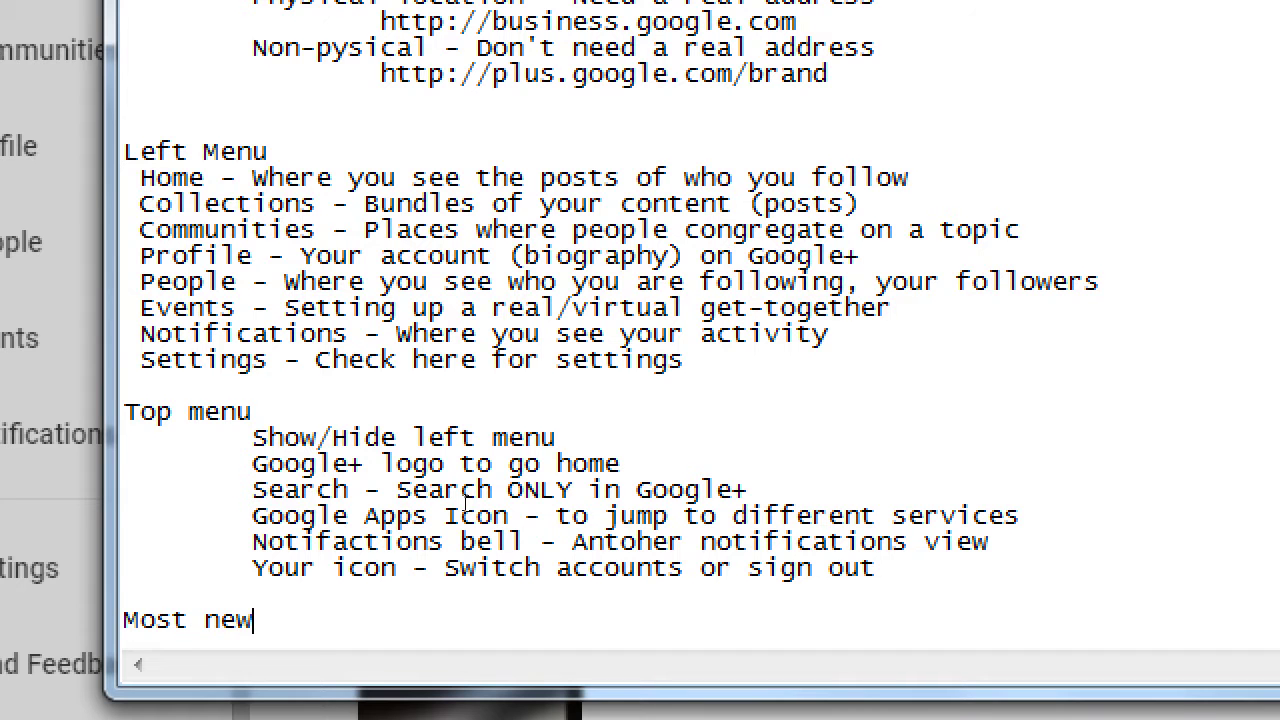
pyautogui.press('BackSpace')
pyautogui.write('tworks are sho')
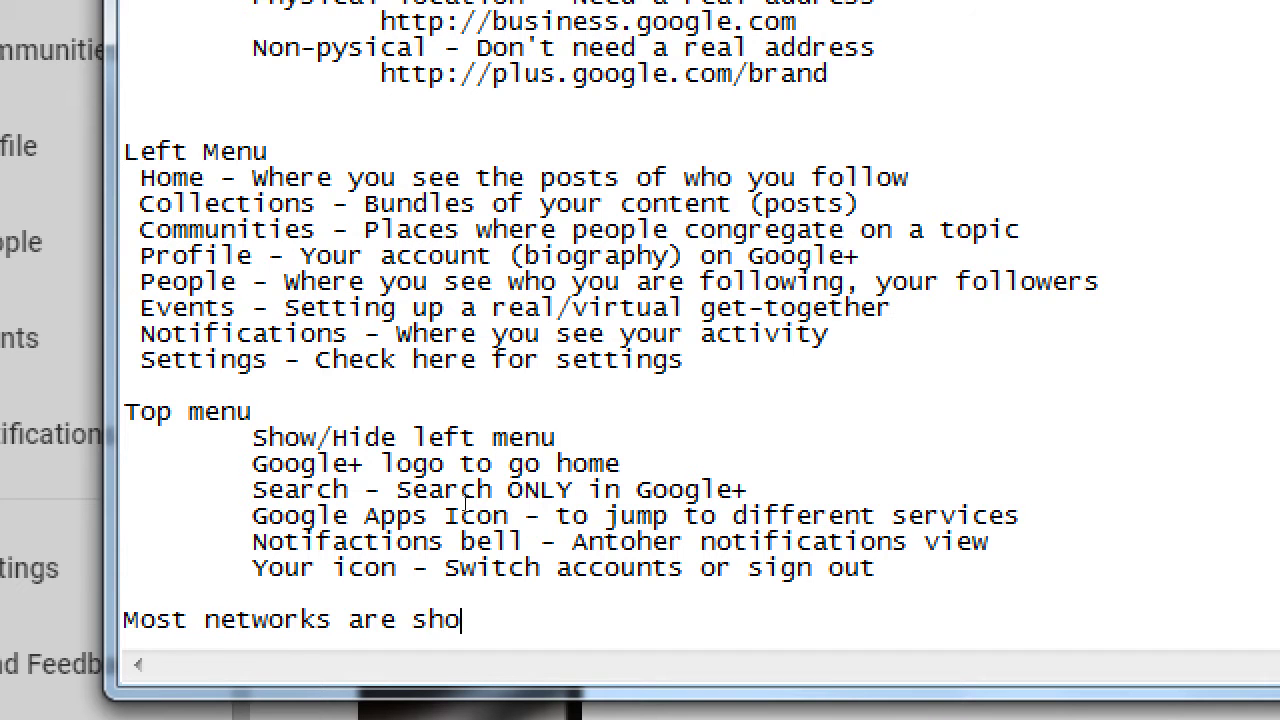
pyautogui.press('BackSpace')
pyautogui.press('BackSpace')
pyautogui.press('BackSpace')
pyautogui.write("'short at")
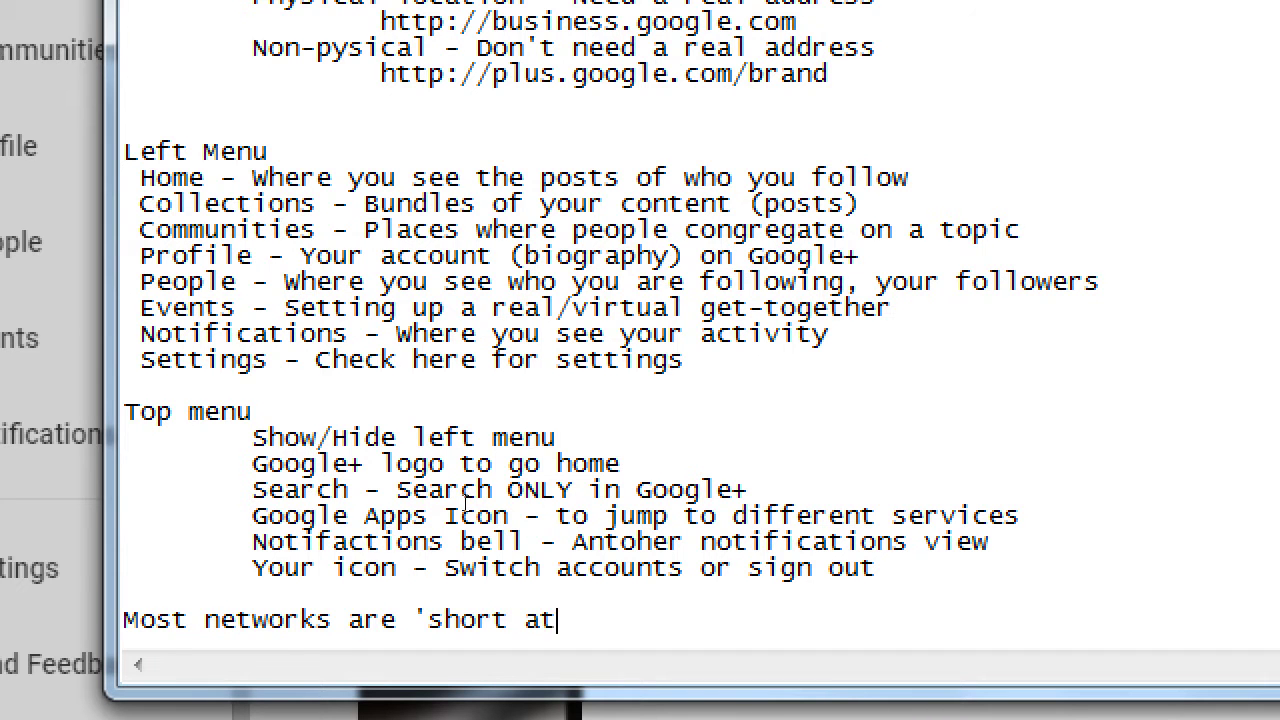
pyautogui.write('tention span')
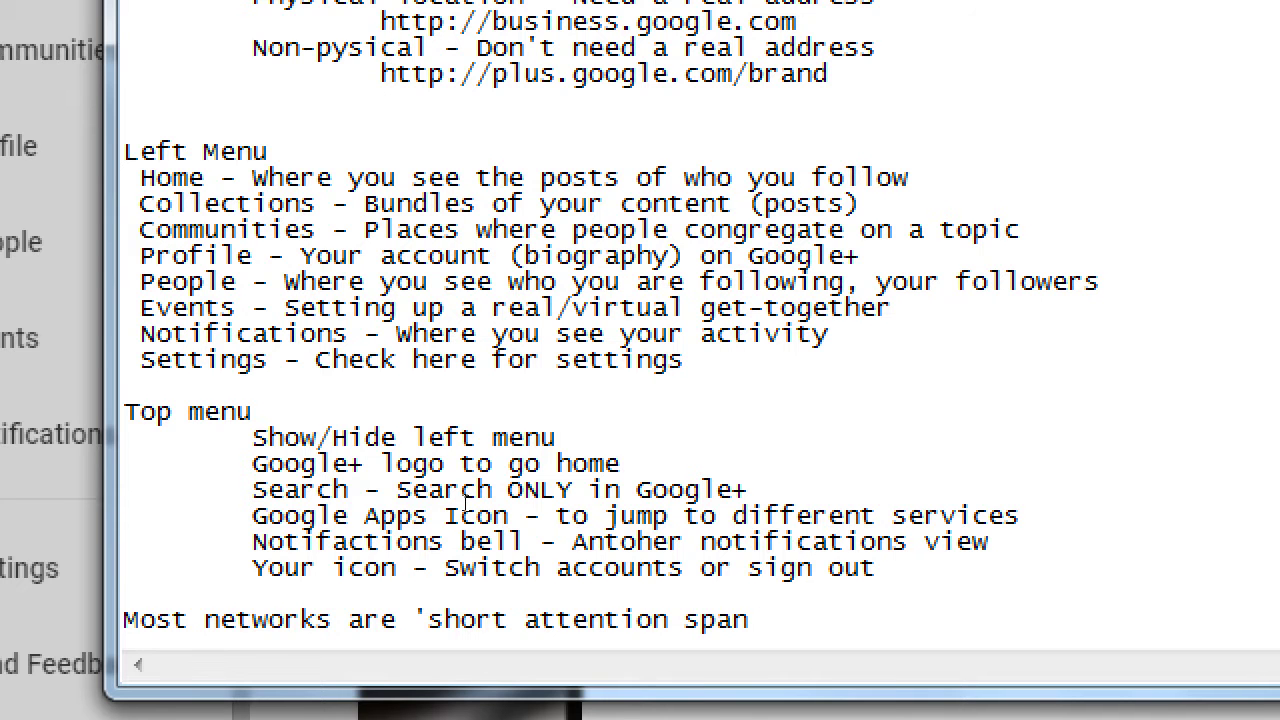
pyautogui.write("' driven")
# Add the indented line "Post a preview, a snippet, a piece of the long article" below the note about short attention span
pyautogui.press('Return')
pyautogui.press('Tab')
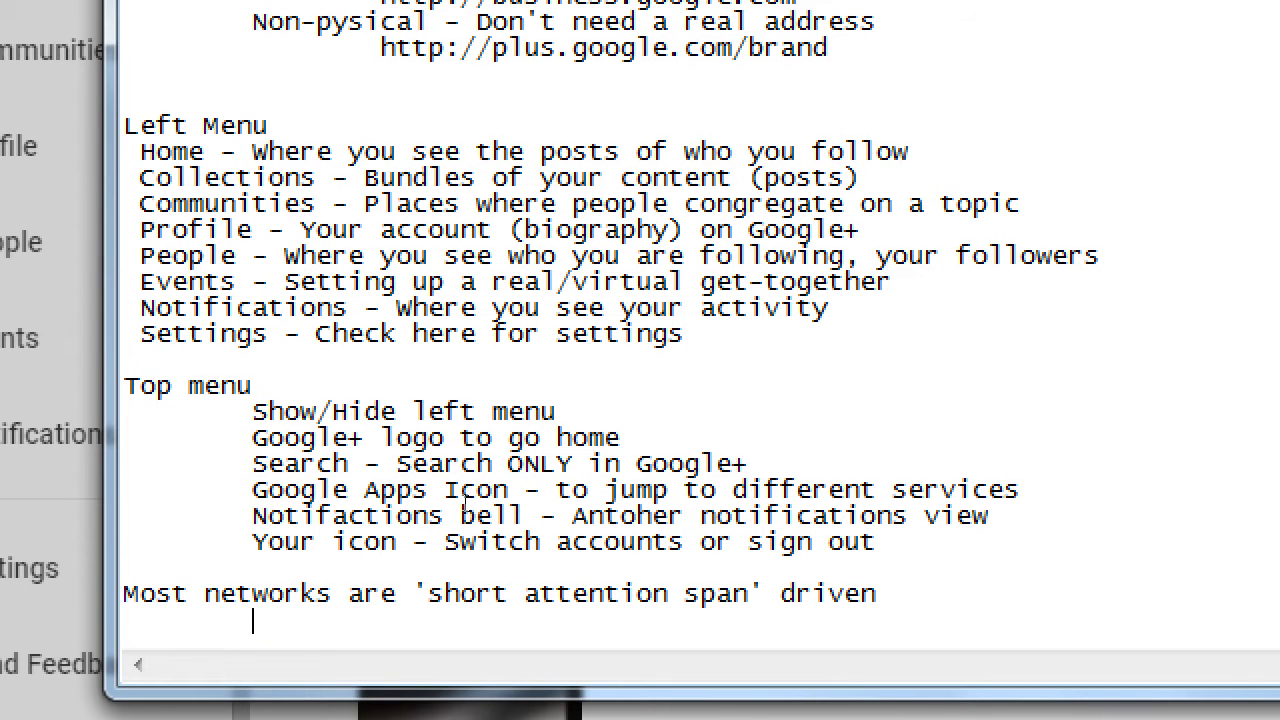
pyautogui.write('Post a pre')
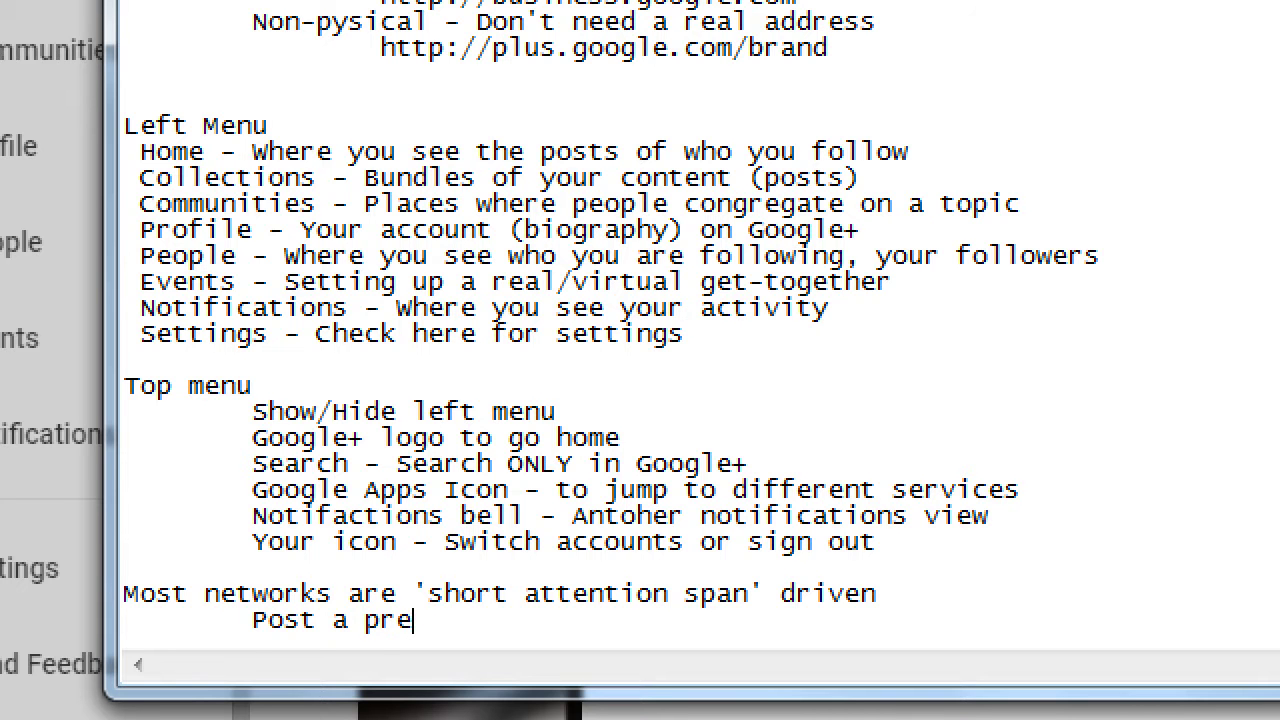
pyautogui.write('view, a sni')
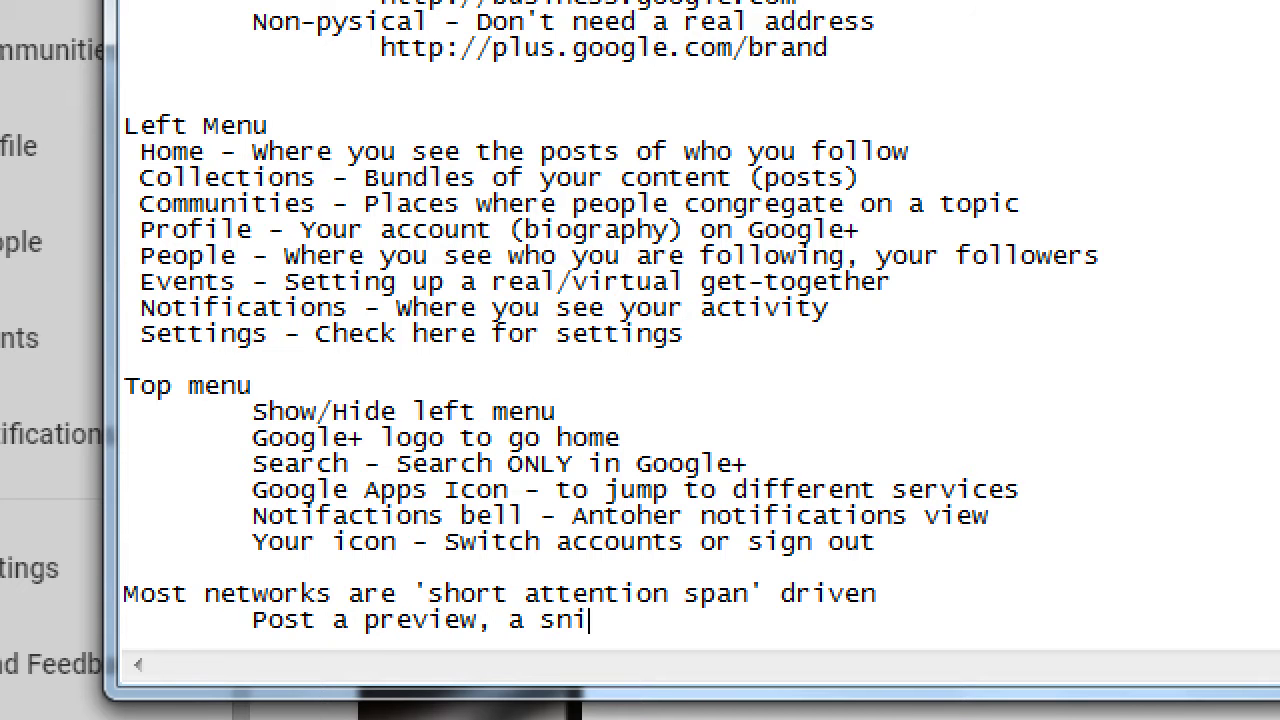
pyautogui.write('ppet, a pie')
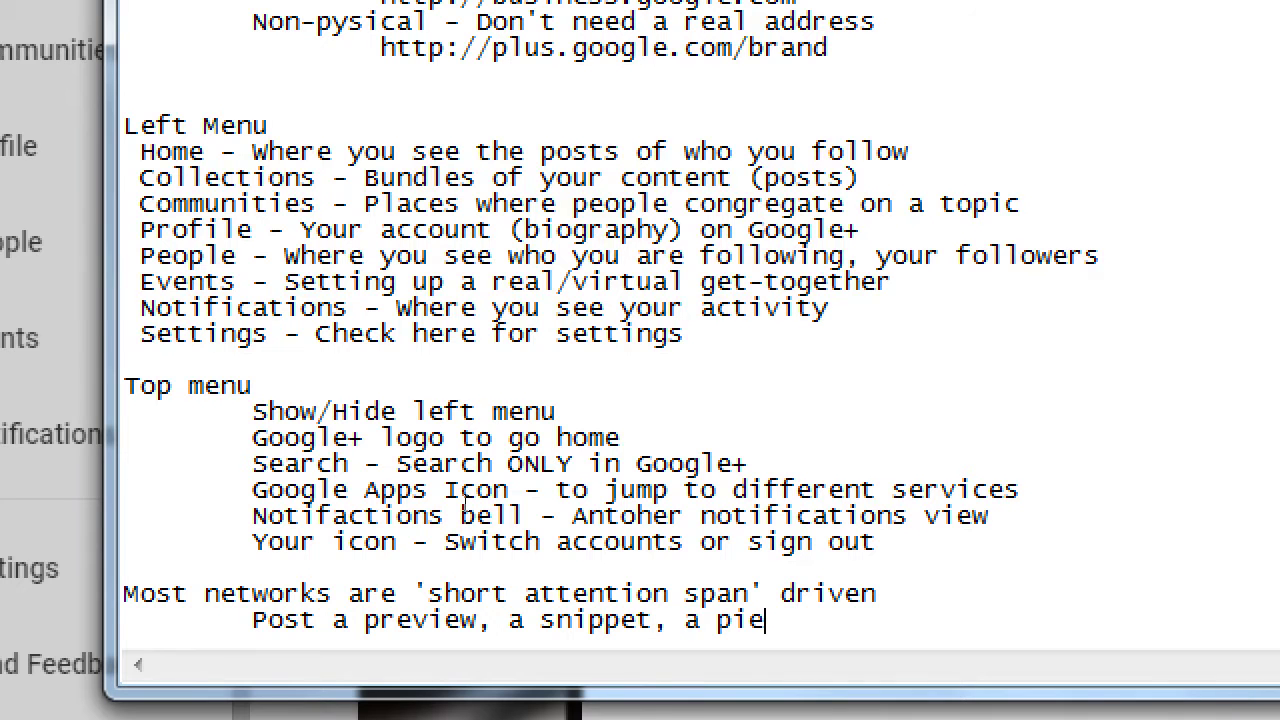
pyautogui.write('ce of the lon')
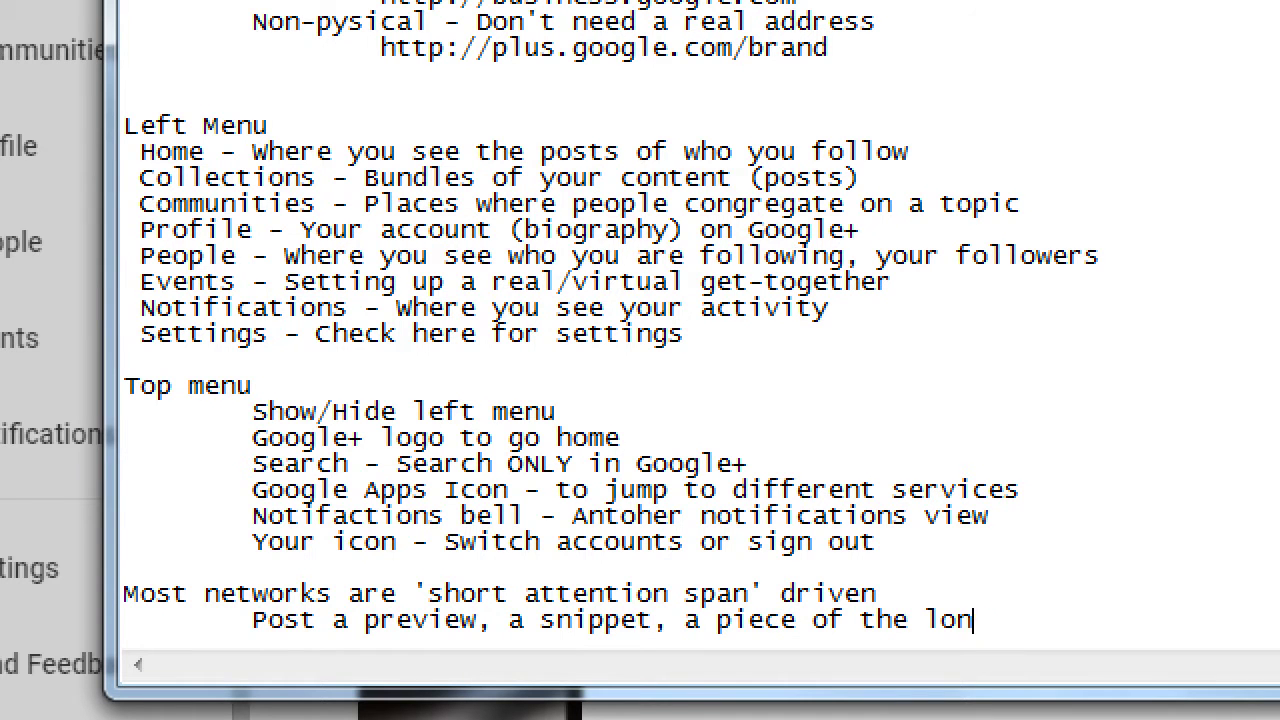
pyautogui.write('g article')
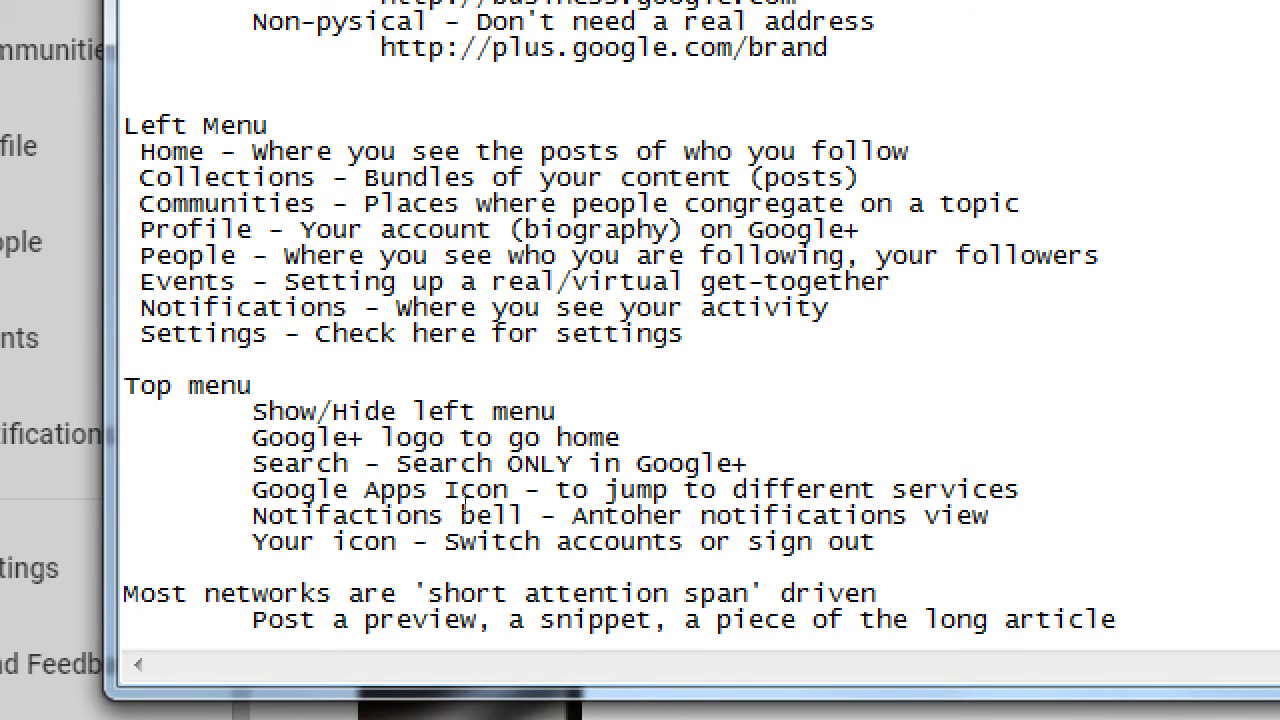
# Add the further indented line "with a link to longer one." and highlight it together with the line above
pyautogui.press('Return')
pyautogui.press('Tab')
pyautogui.press('Tab')
pyautogui.write('with a link t')
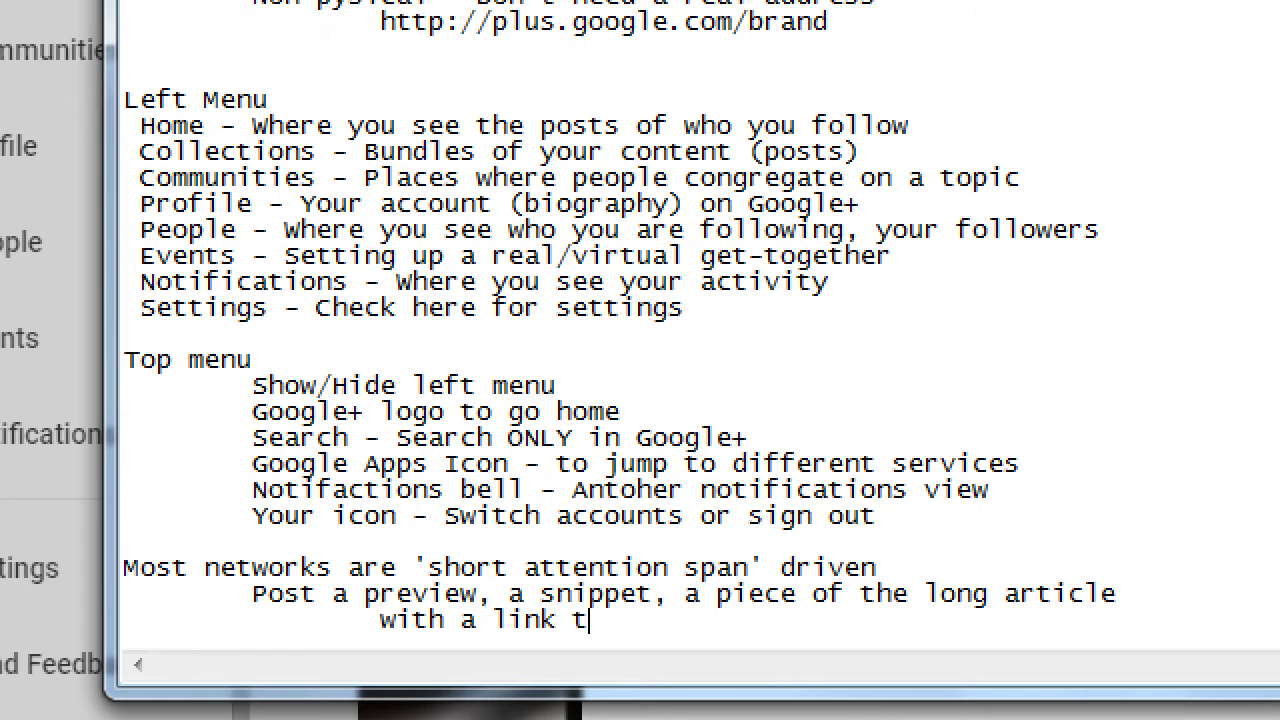
pyautogui.write('o longer one.')
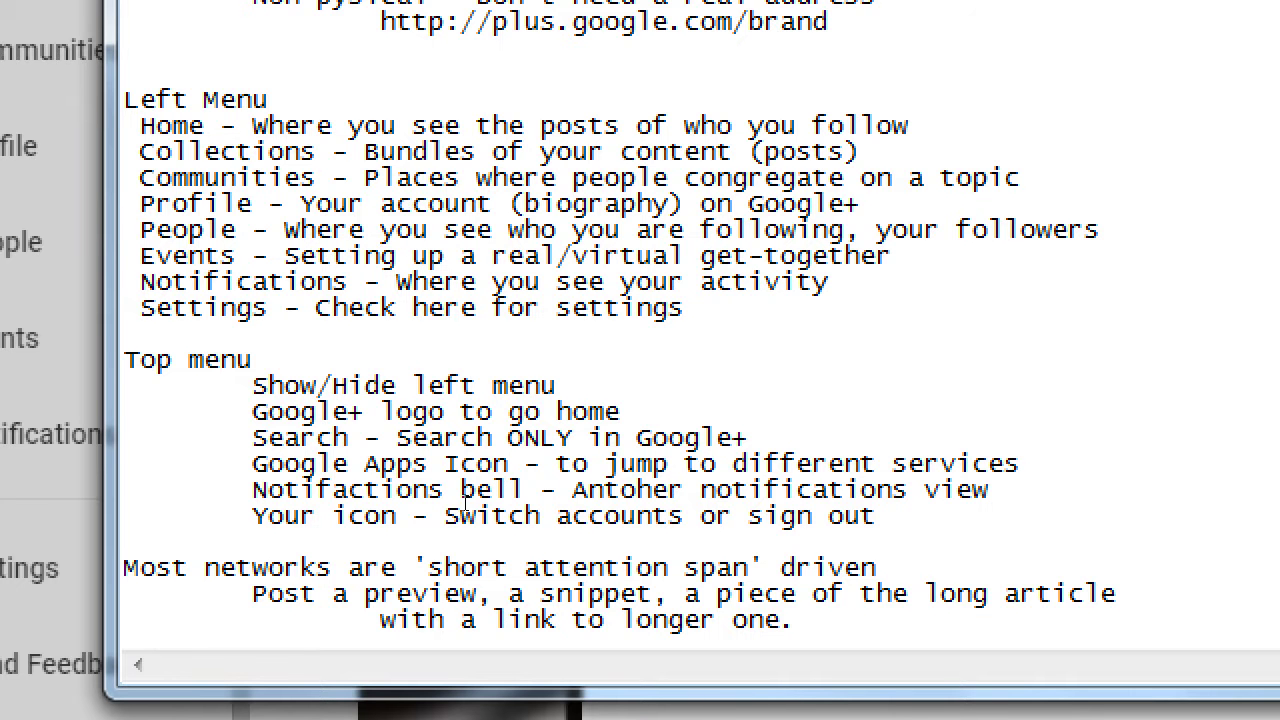
pyautogui.hotkey('shift', 'Up')
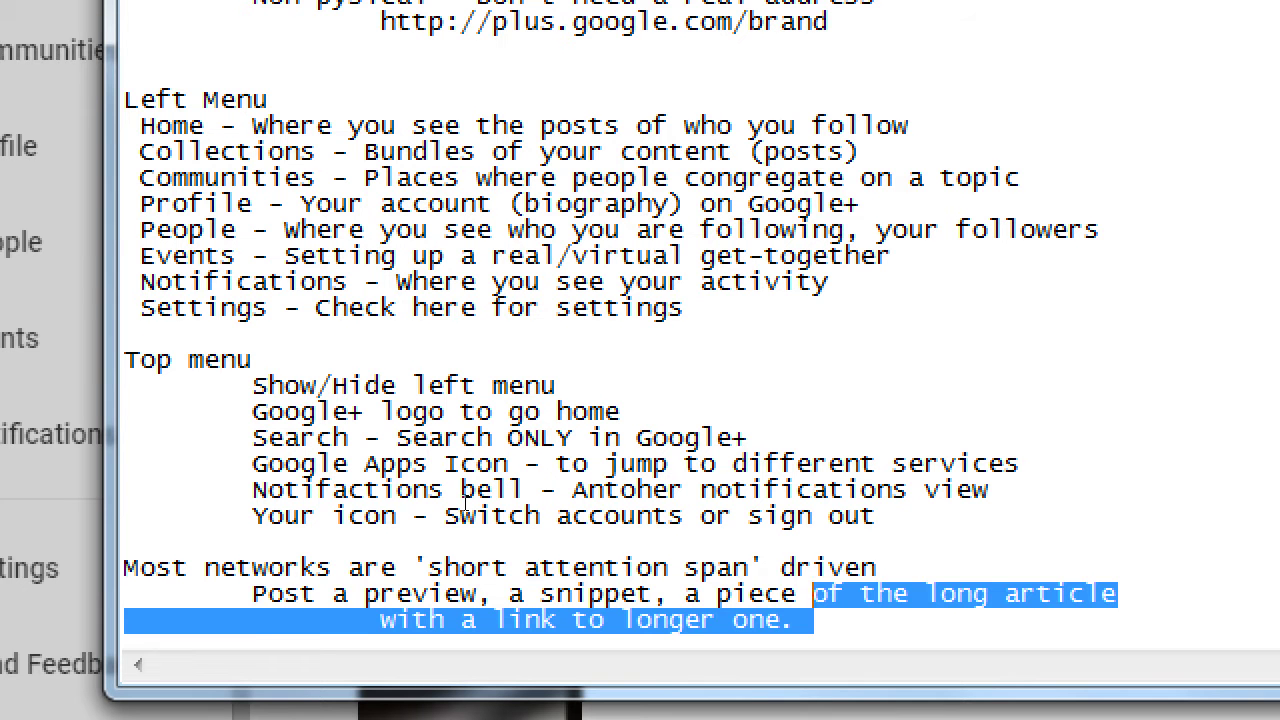
pyautogui.hotkey('shift', 'Home')
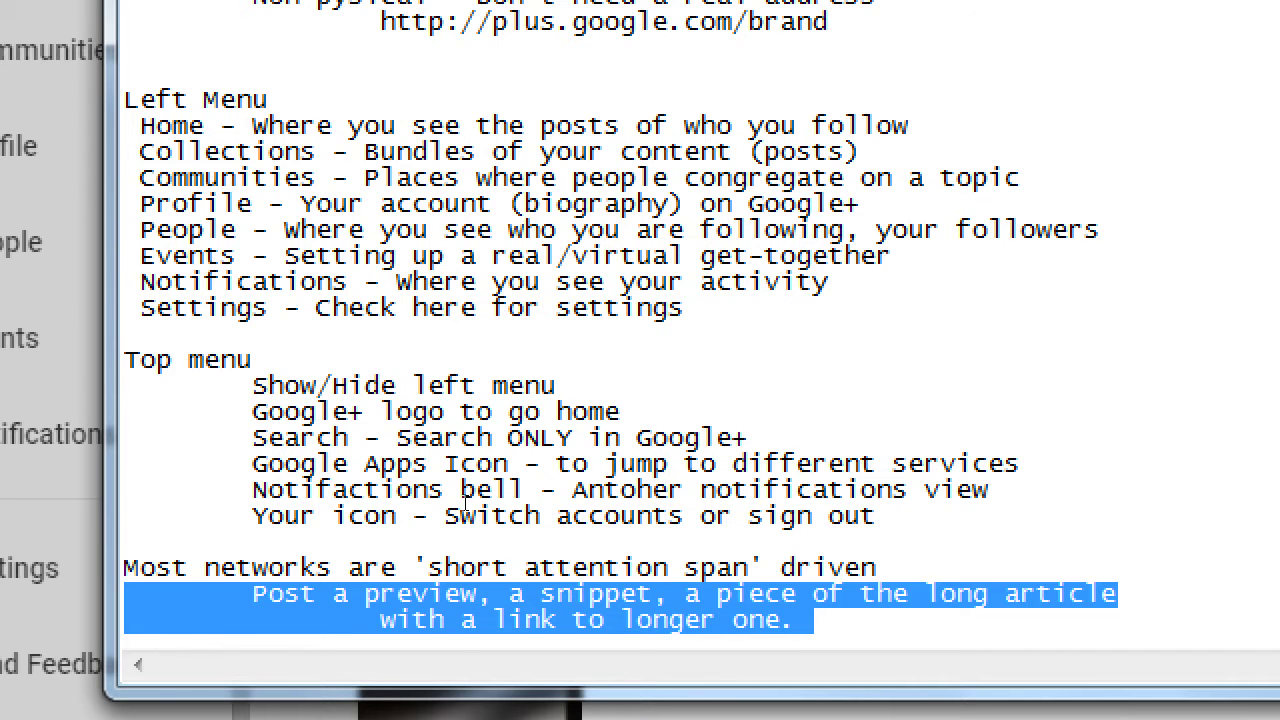
# Switch back to Google+ in Chrome and delete all the selected filler text from the post draft
pyautogui.hotkey('alt', 'Tab')
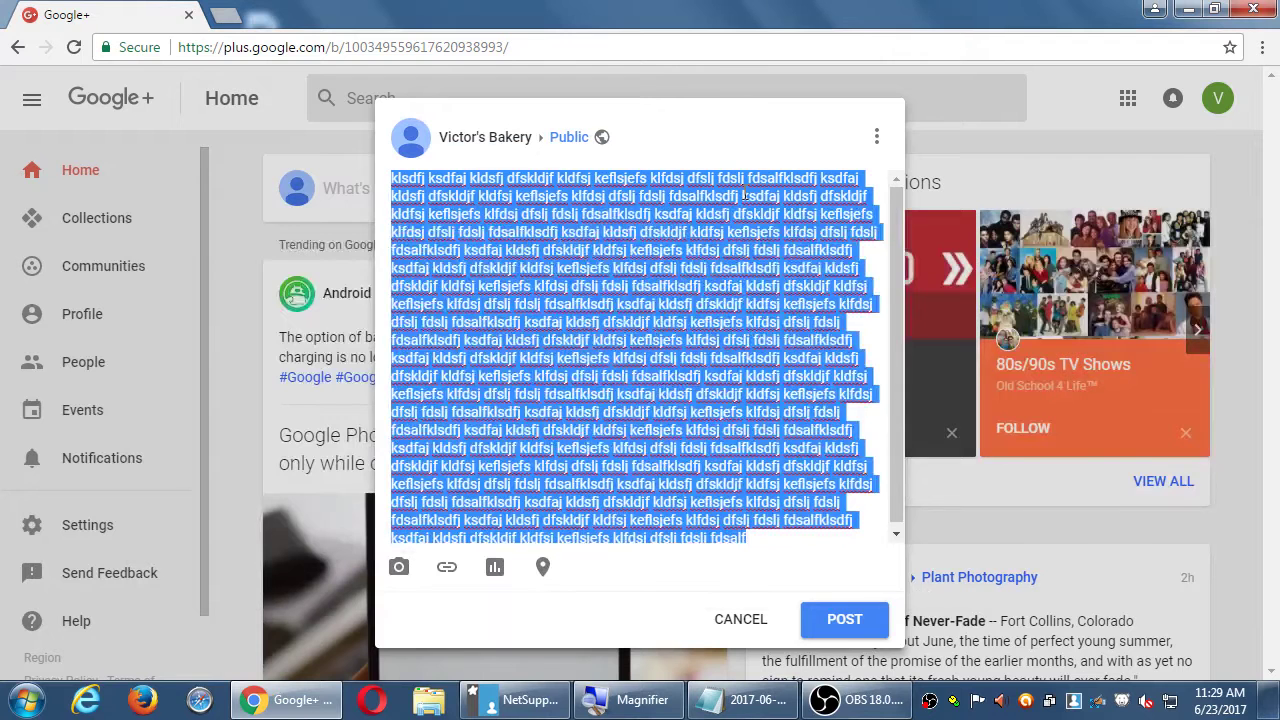
pyautogui.press('BackSpace')
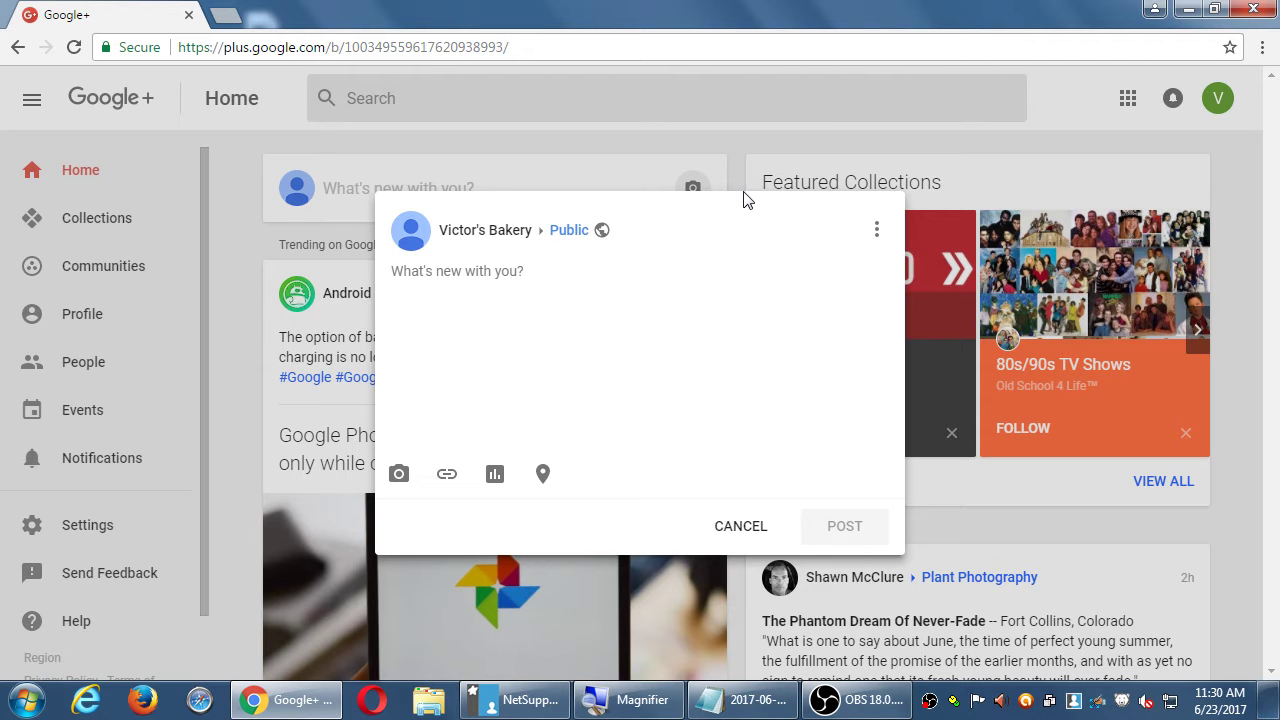
pyautogui.write('oroprtklkrtg')
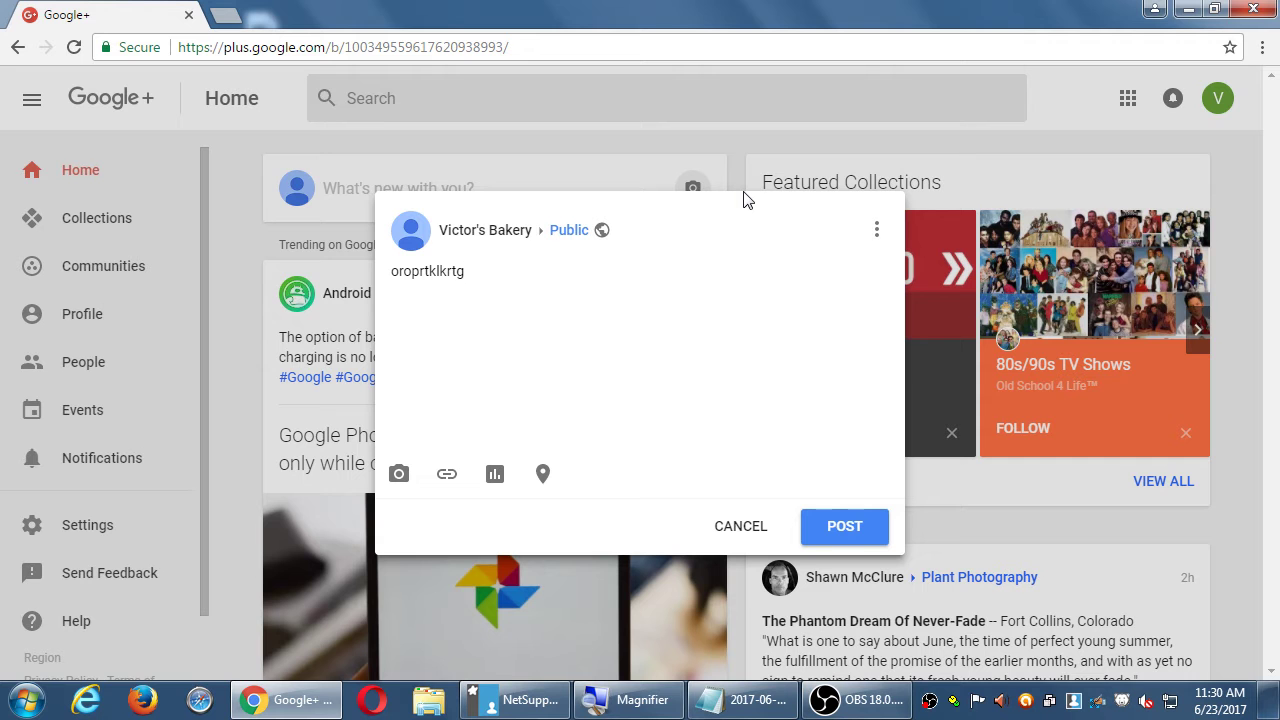
pyautogui.hotkey('ctrl', 'a')
pyautogui.press('BackSpace')
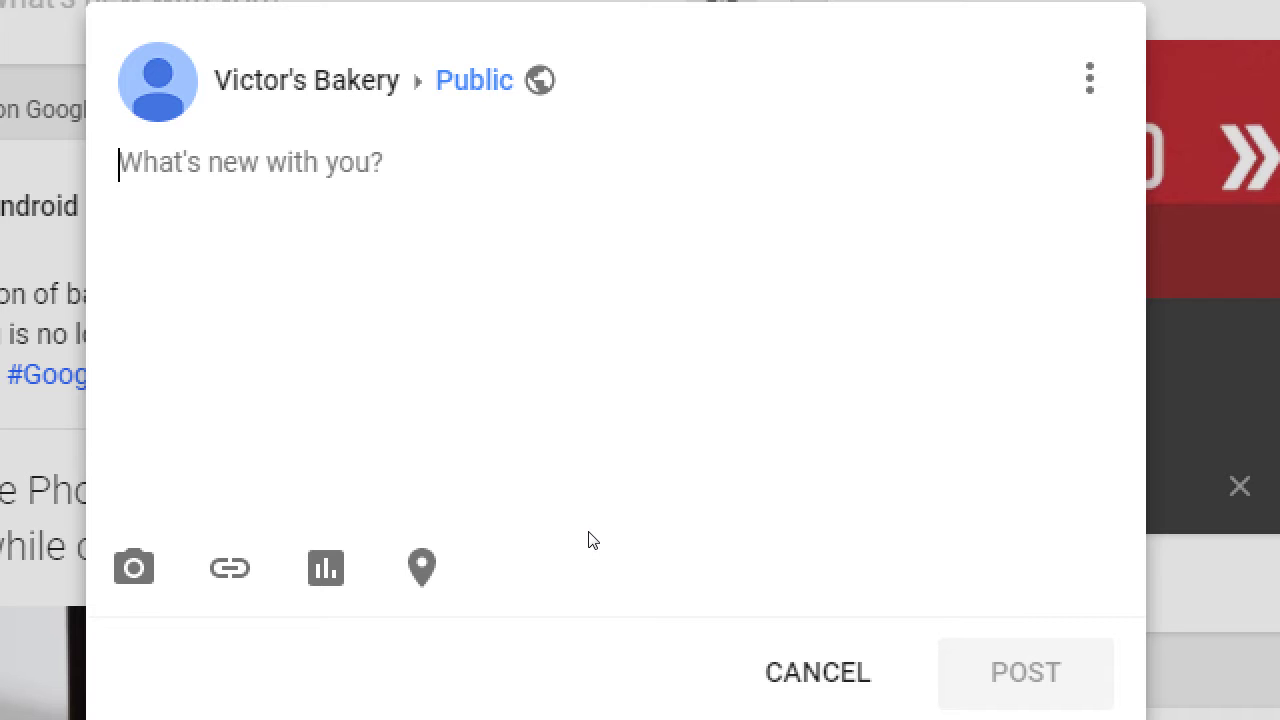
# Write "We just started Google+!" in the post draft, followed by the line "Follow us for exclusive coupons."
pyautogui.write('W')
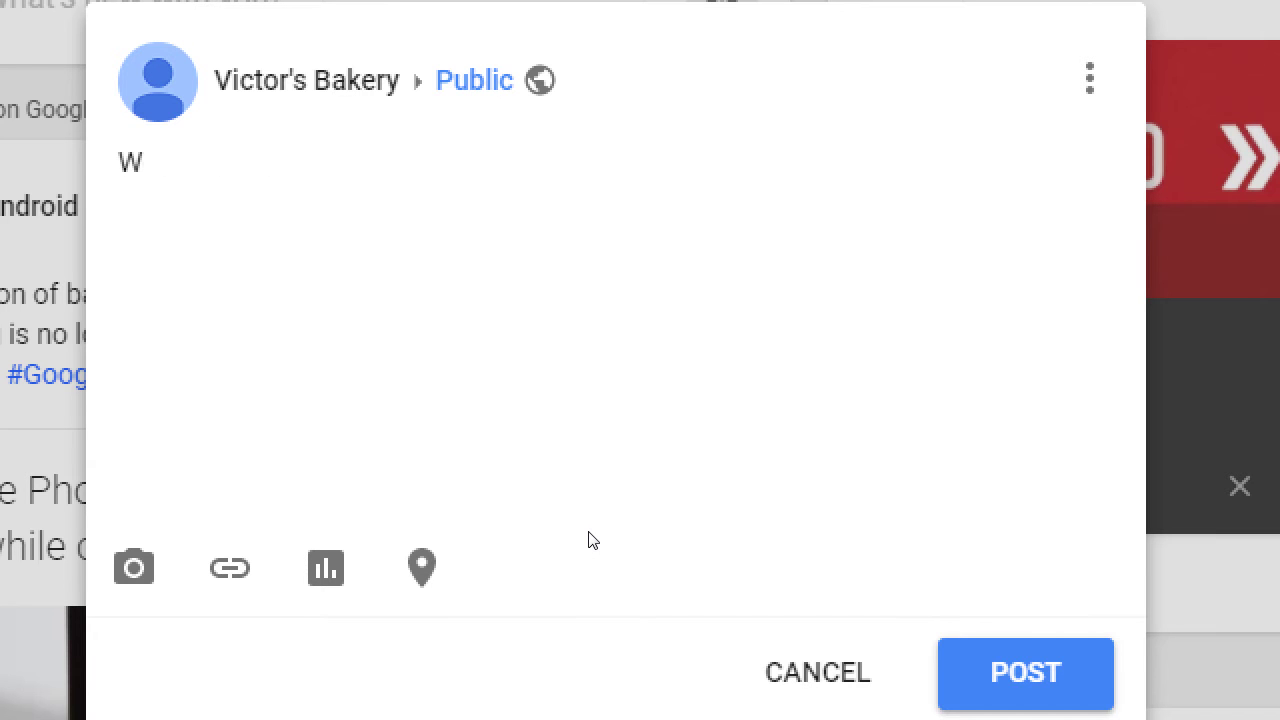
pyautogui.write('e just started Google+!')
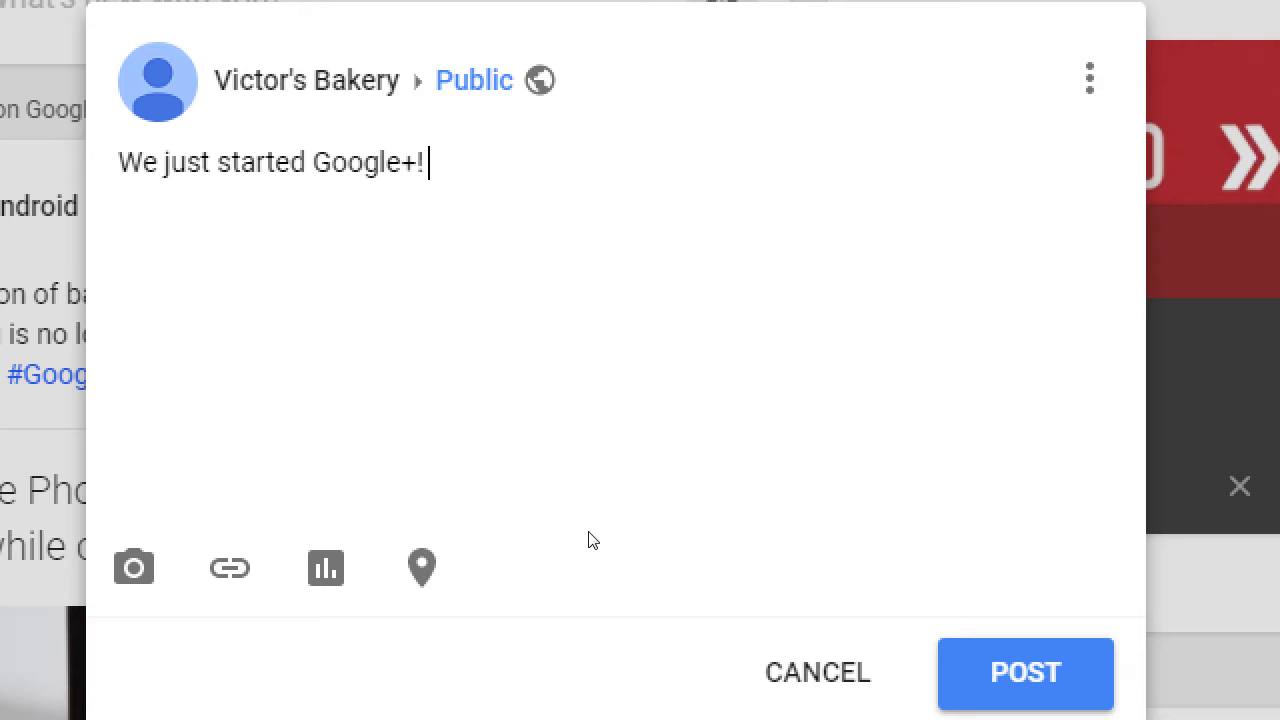
pyautogui.press('Return')
pyautogui.write('Follow us for excusi')
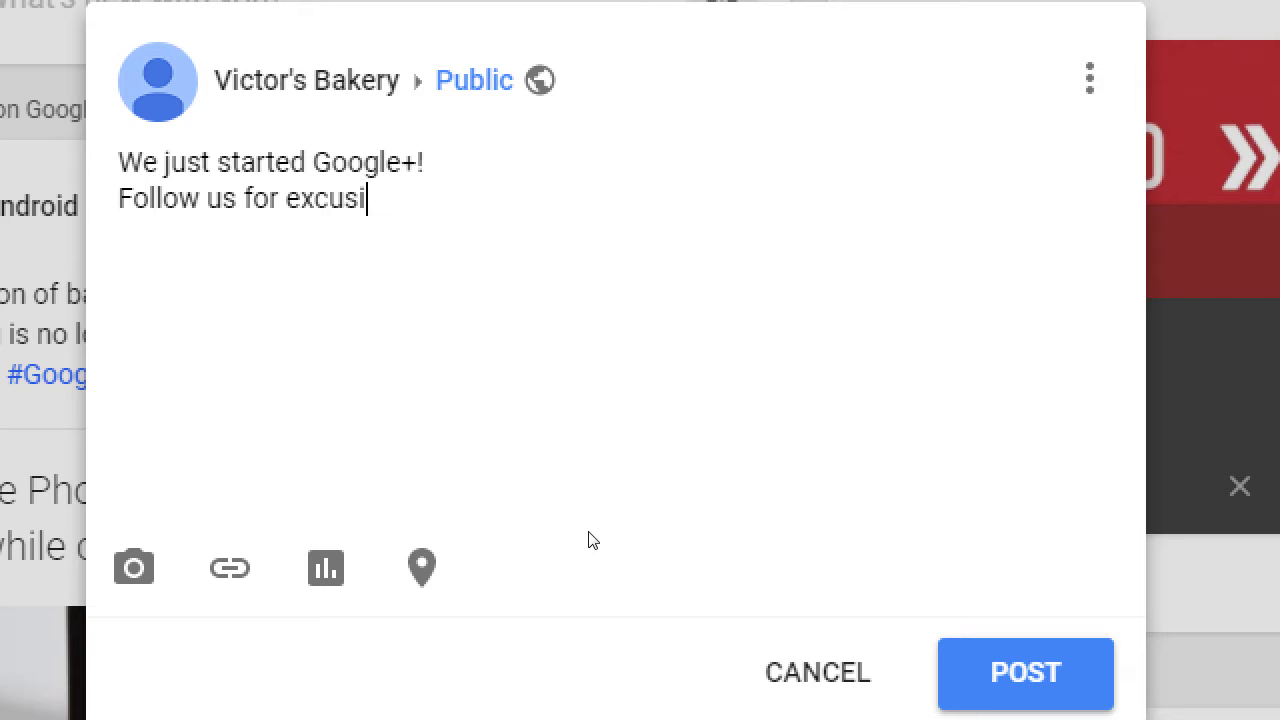
pyautogui.press('BackSpace')
pyautogui.press('BackSpace')
pyautogui.press('BackSpace')
pyautogui.write('lusive ')
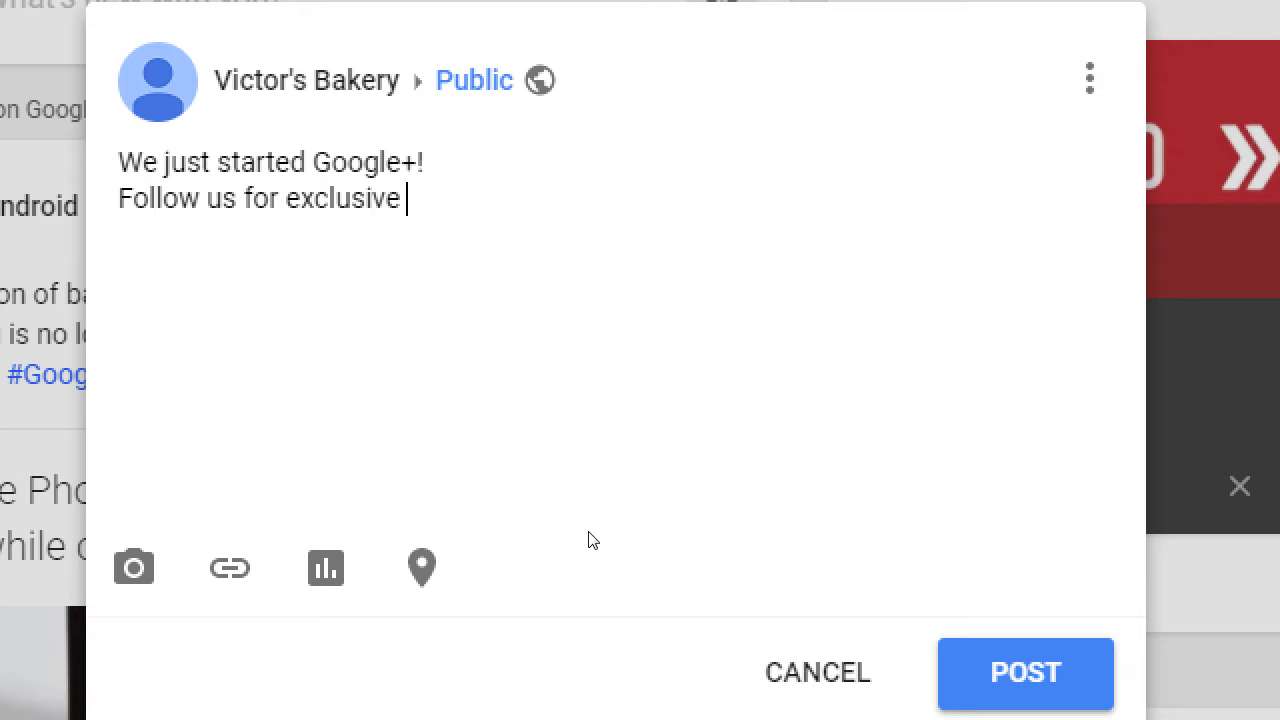
pyautogui.write('coupons.')
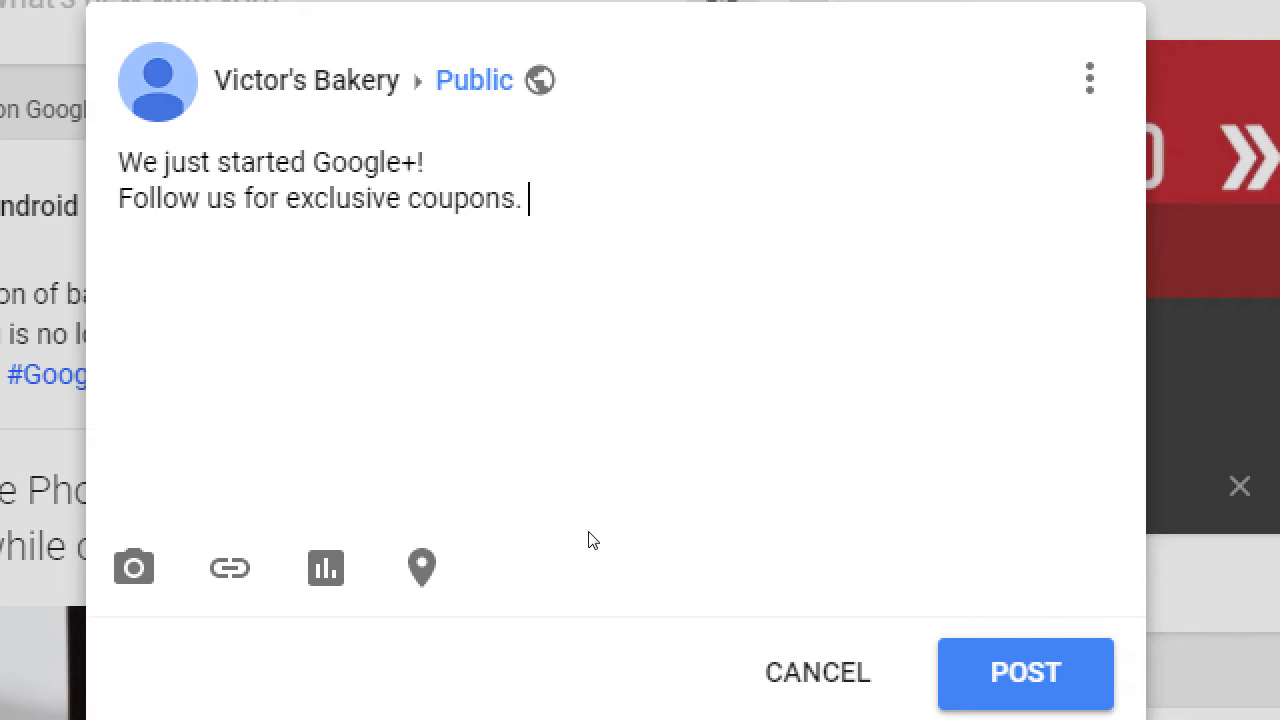
pyautogui.hotkey('ctrl', 's')
pyautogui.press('Escape')
# Add the lines "*Asterisks* = Bold", "_Underscores_ = Italics" and "-Dashes- = Strikethrough" to the end of the post draft
pyautogui.press('Return')
pyautogui.write('*Asterisks')
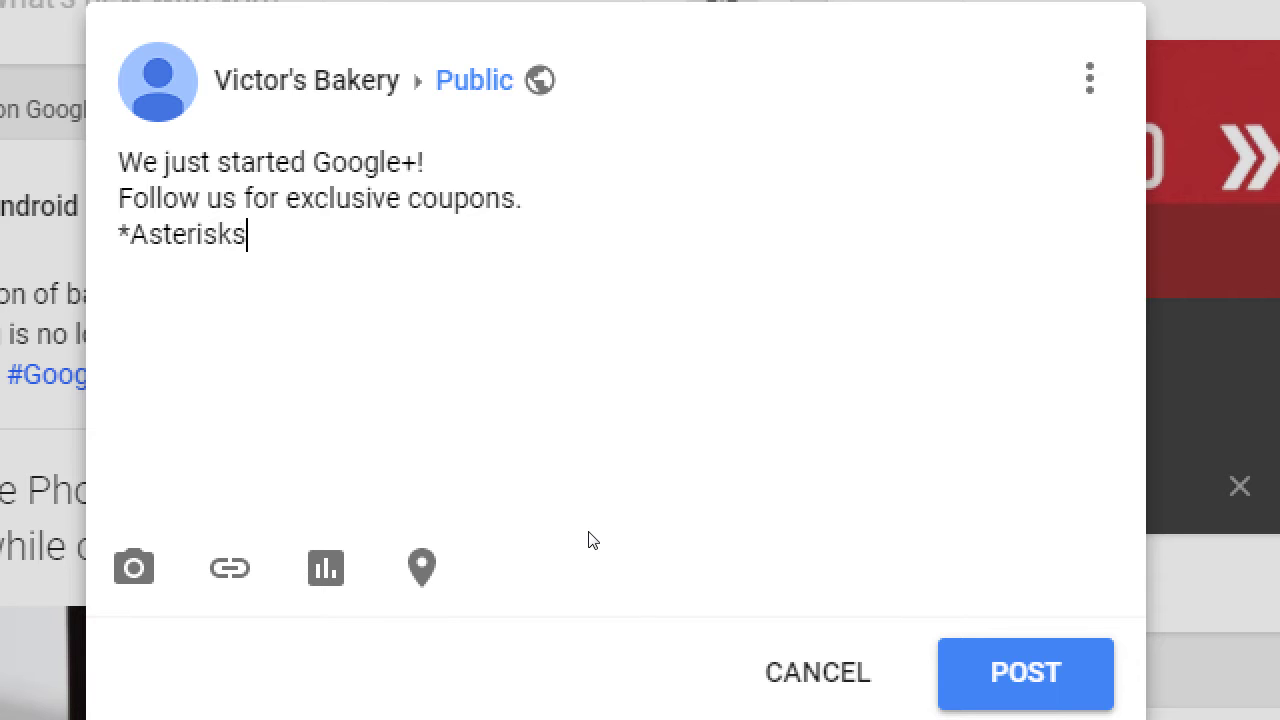
pyautogui.write('* = Bold')
pyautogui.press('Return')
pyautogui.write('_')
pyautogui.write('Unders')
pyautogui.press('BackSpace')
pyautogui.write('der')
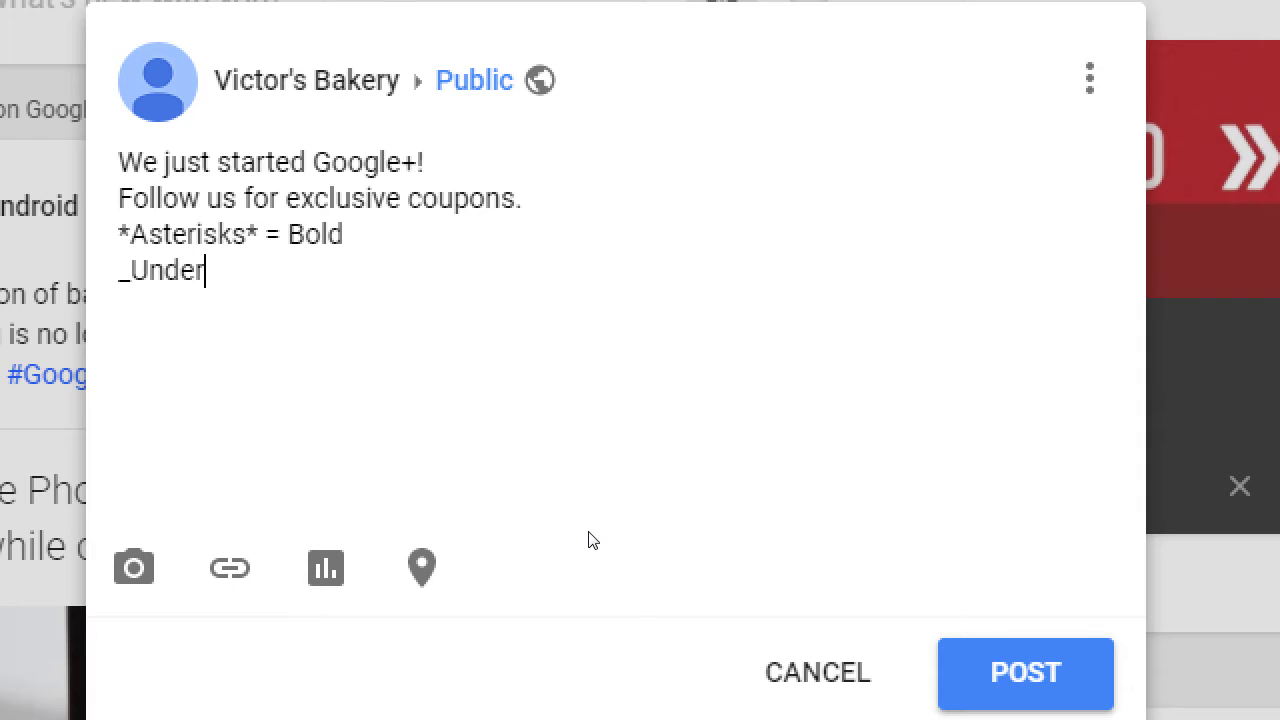
pyautogui.write('scores_ = Italics')
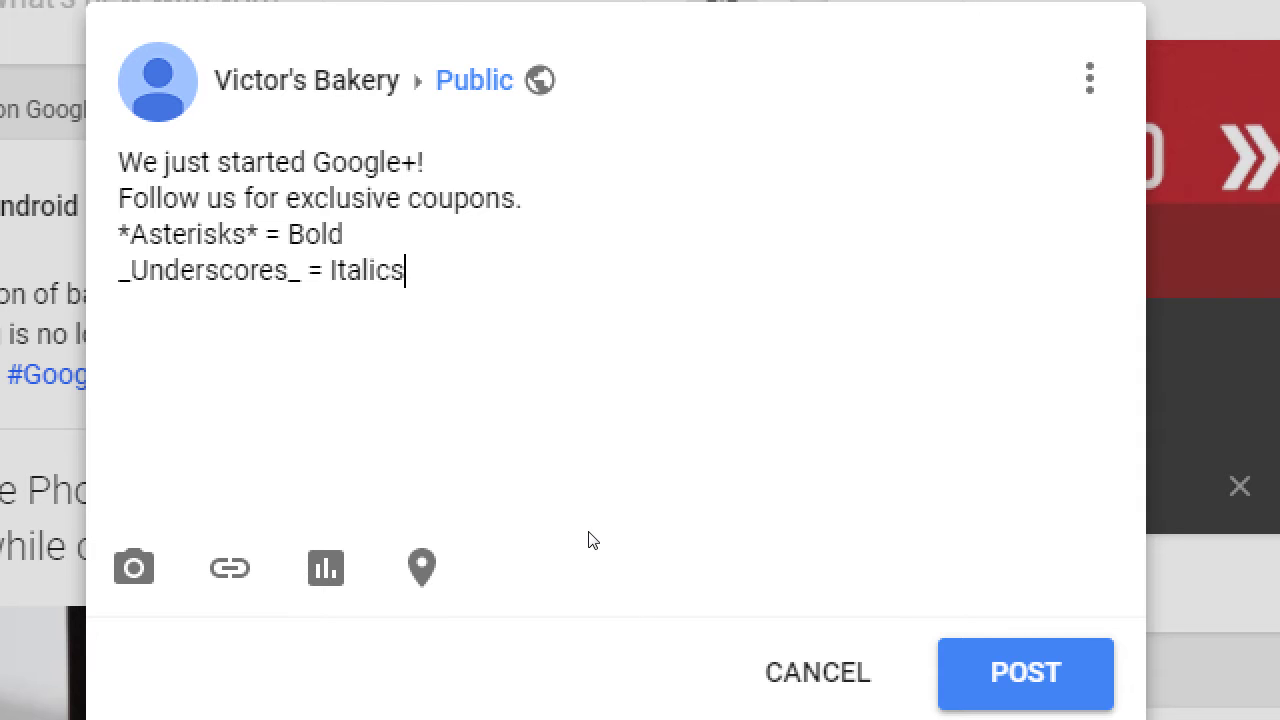
pyautogui.press('Return')
pyautogui.write('-Dashes- = ')
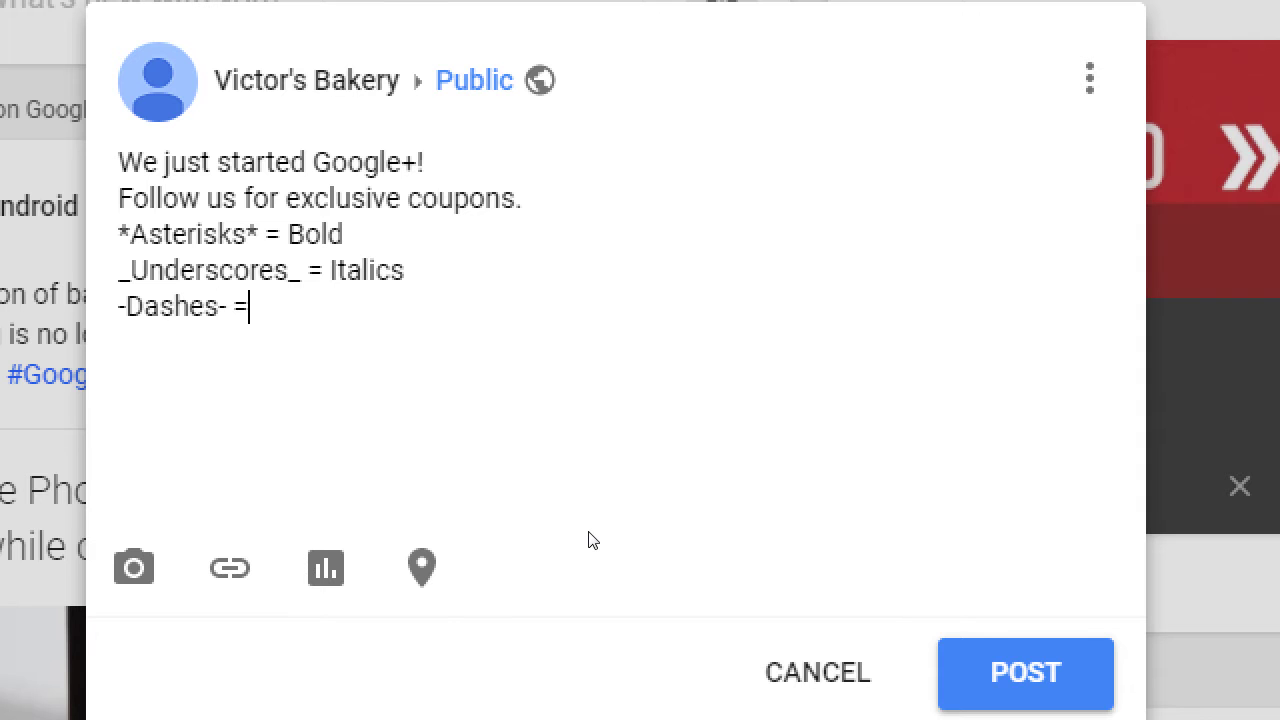
pyautogui.write('Strikethrough')
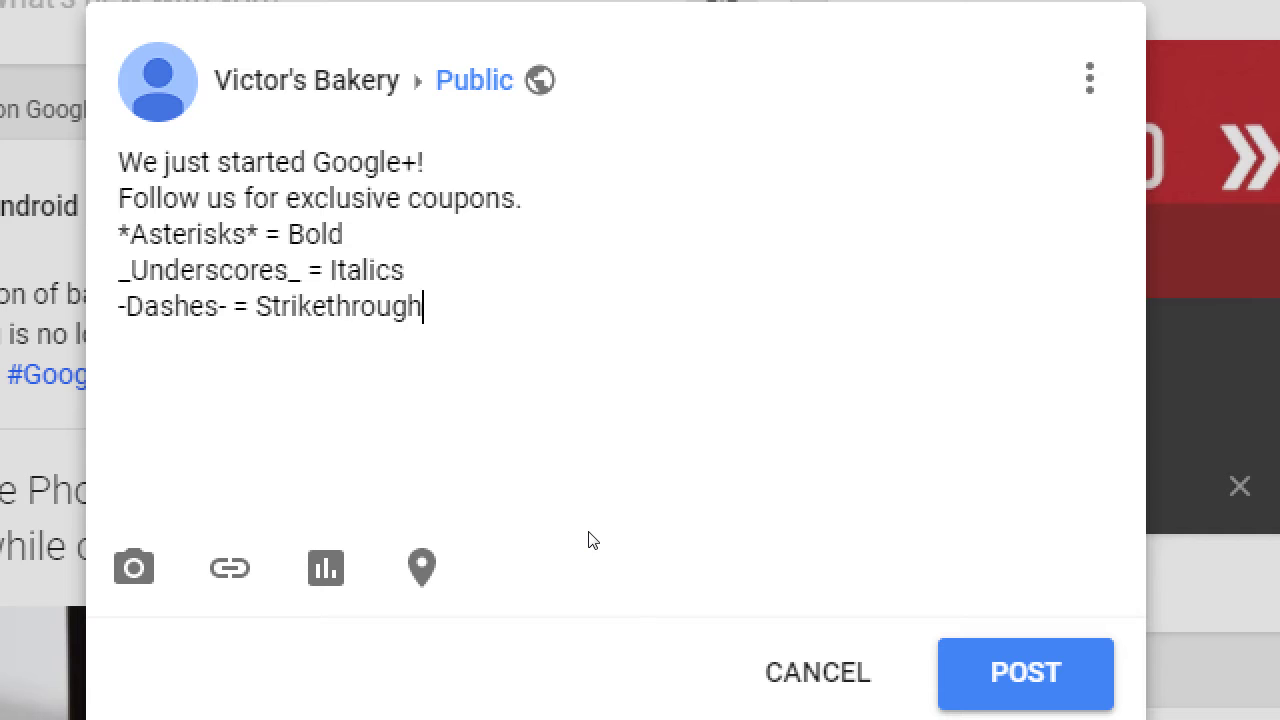
# Highlight the closing asterisk after the word "Asterisks" in the post draft
pyautogui.press('Up')
pyautogui.press('Up')
pyautogui.press('Left')
pyautogui.press('Left')
pyautogui.press('Left')
pyautogui.press('Left')
pyautogui.press('Left')
pyautogui.press('Left')
pyautogui.press('Left')
pyautogui.press('Left')
pyautogui.hotkey('shift', 'Right')
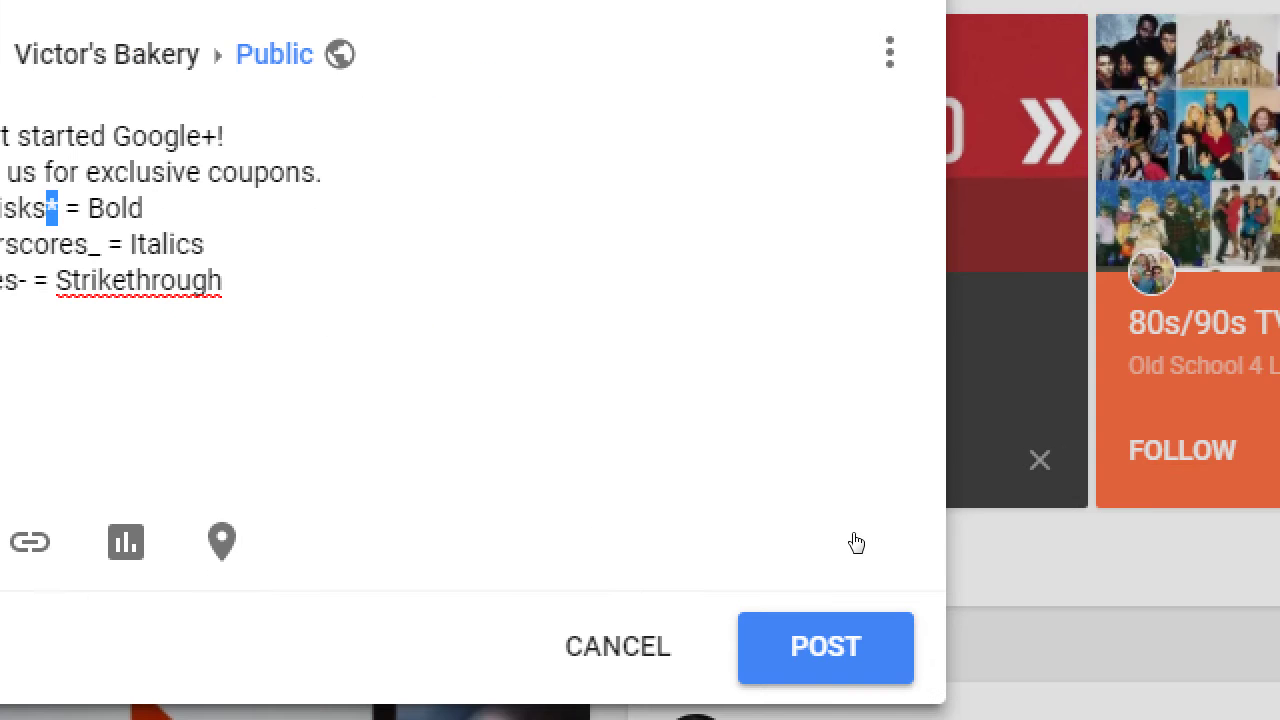
# Publish the post as Victor's Bakery and start a new blank public post
pyautogui.hotkey('ctrl', 'Return')
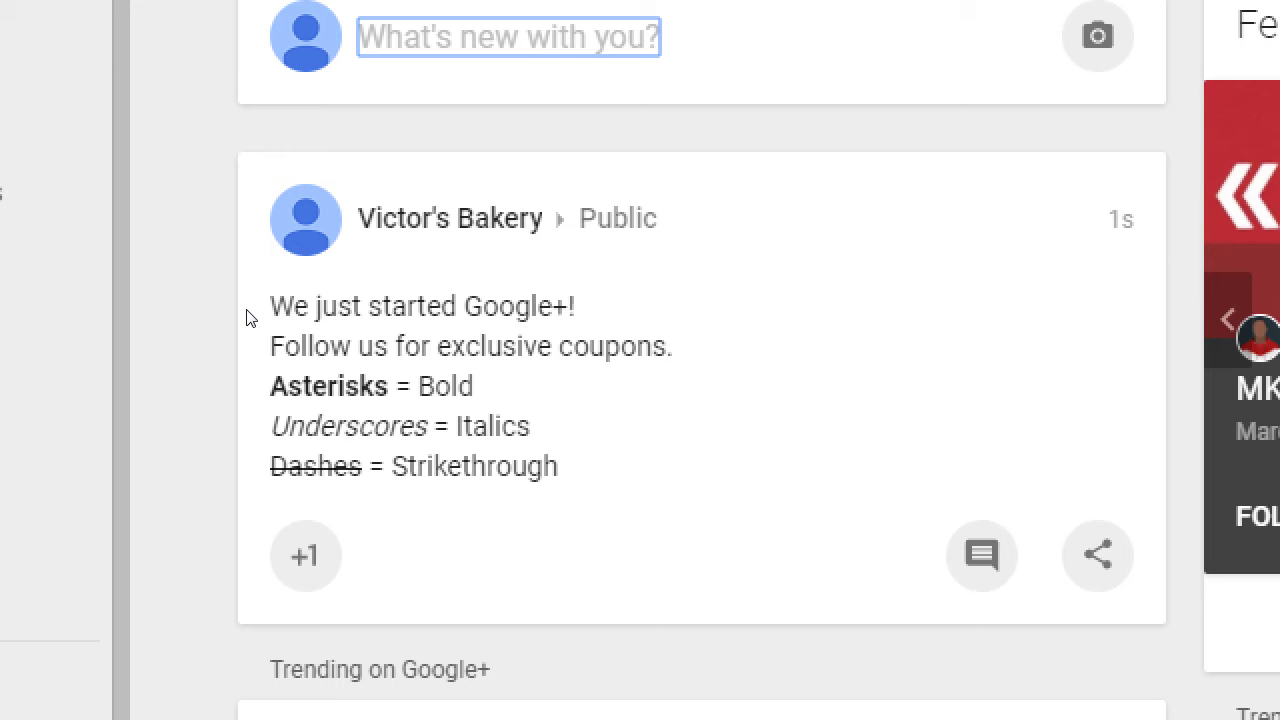
pyautogui.press('Return')
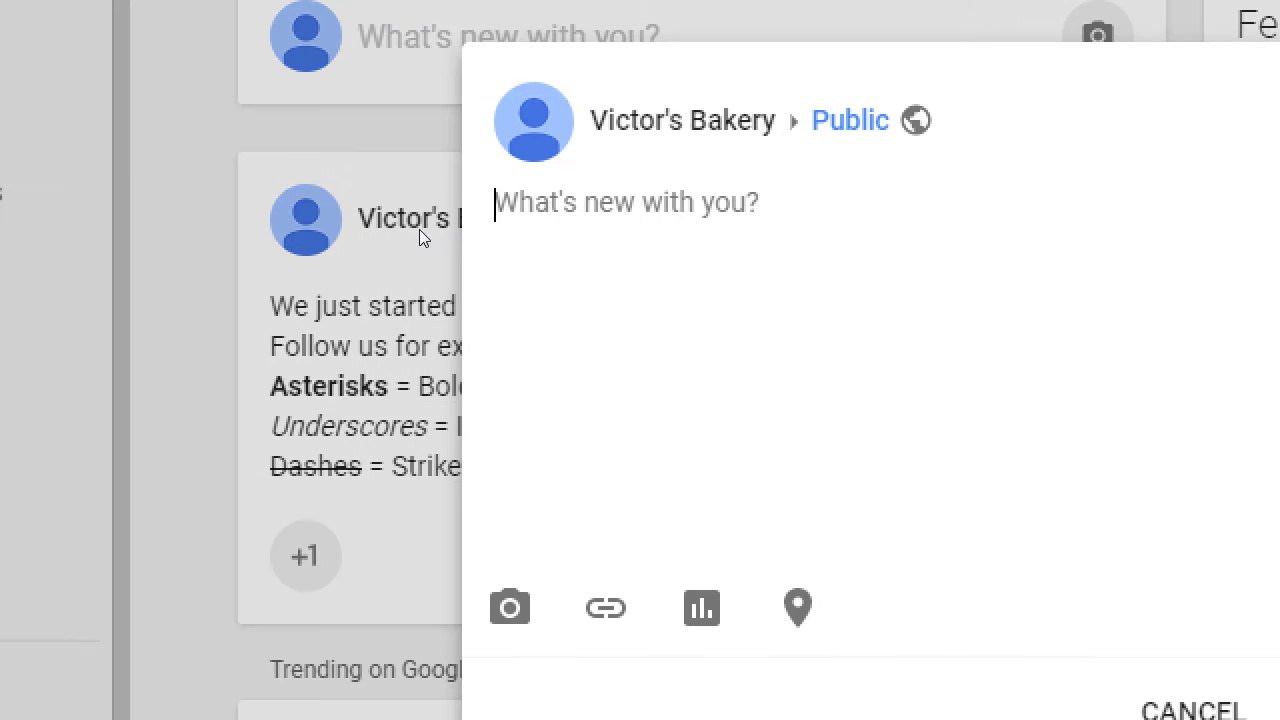
# Fill the new draft with three lines of filler text enclosed in a single pair of asterisks
pyautogui.write('*')
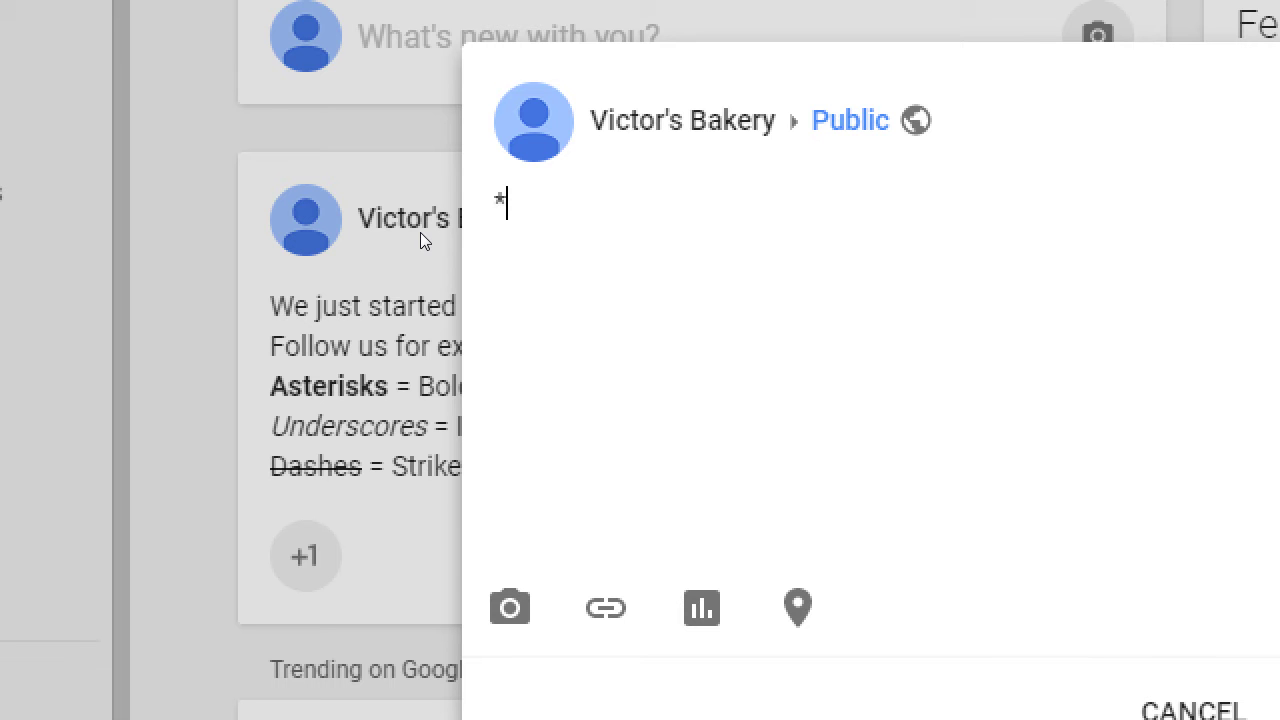
pyautogui.write('kjalkdsjlkjaslkf')
pyautogui.press('Return')
pyautogui.write('asdfkasjdfklasdf')
pyautogui.press('Return')
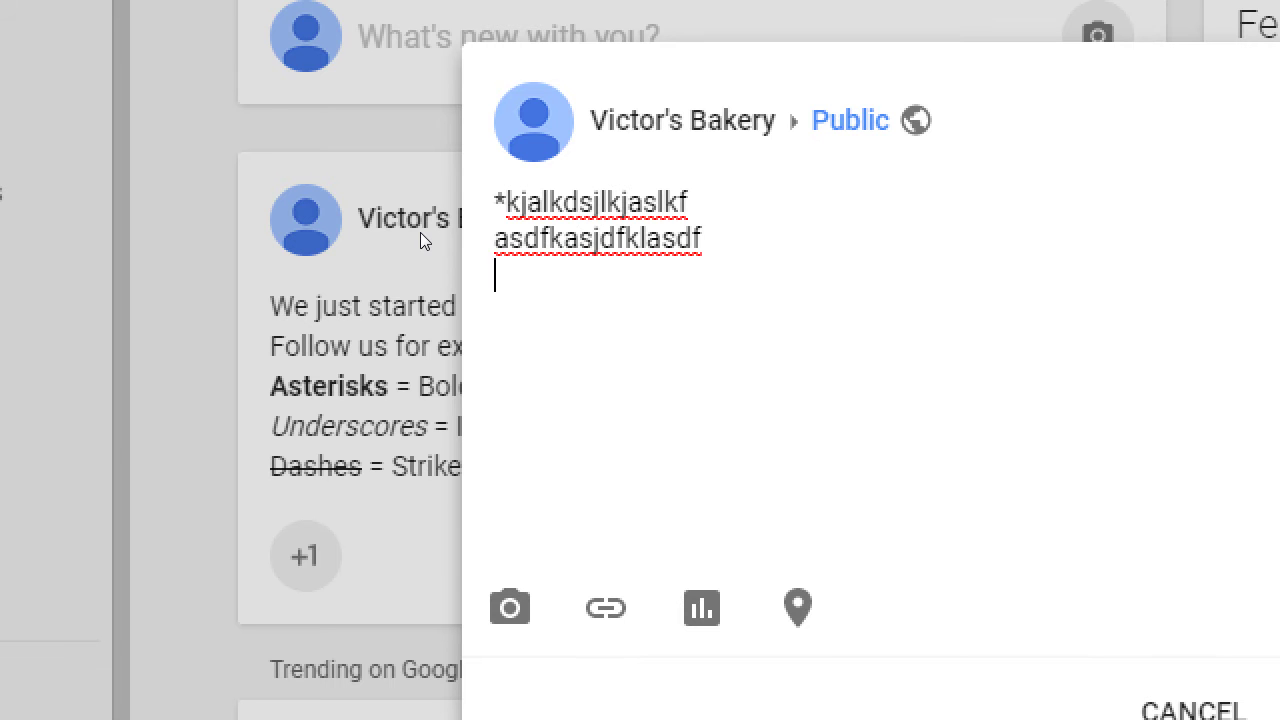
pyautogui.write('asdfsafdsfdsa*')
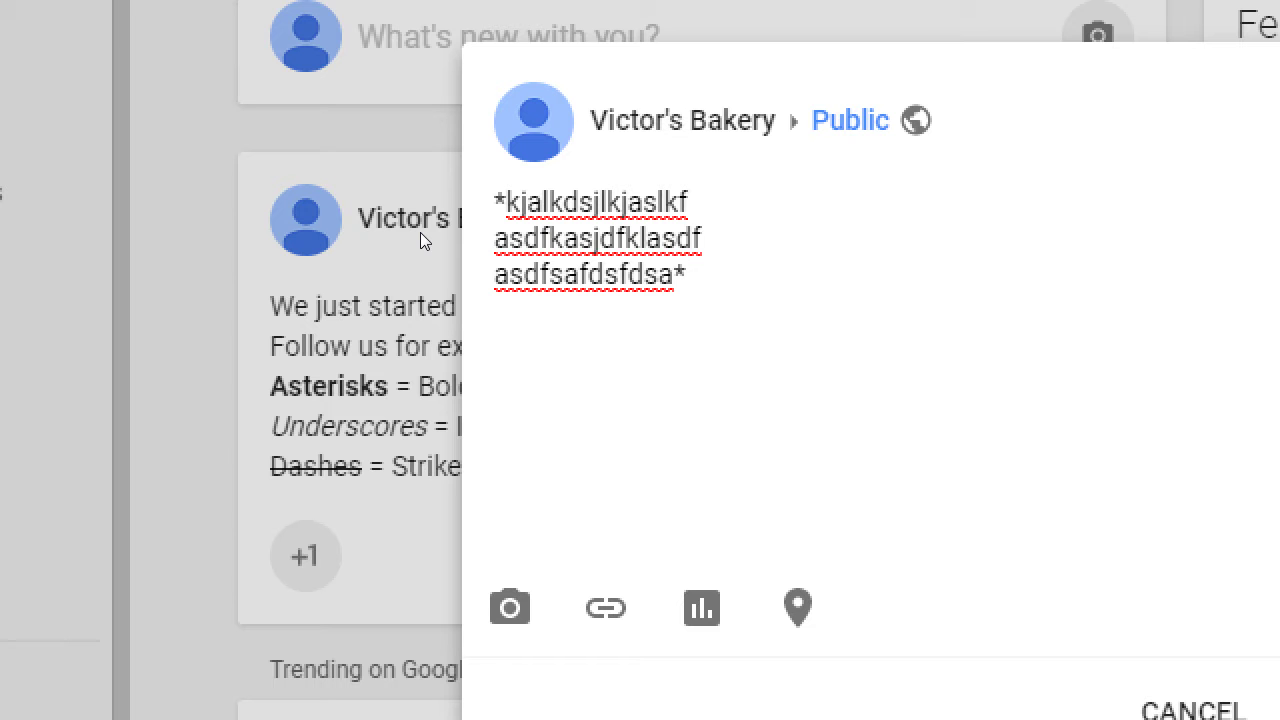
# Replace all the filler text in the draft with "Use the _styling_ on Google+ *carefuly*."
pyautogui.hotkey('ctrl', 'a')
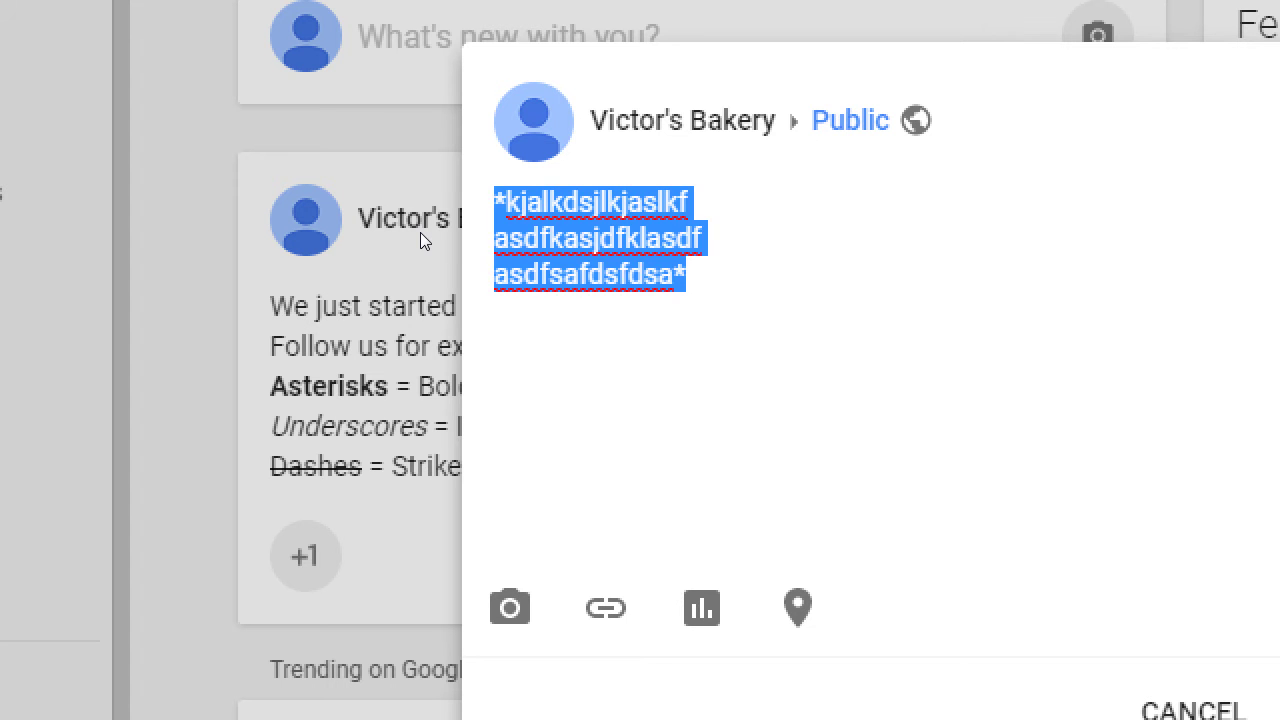
pyautogui.write('Use the _s')
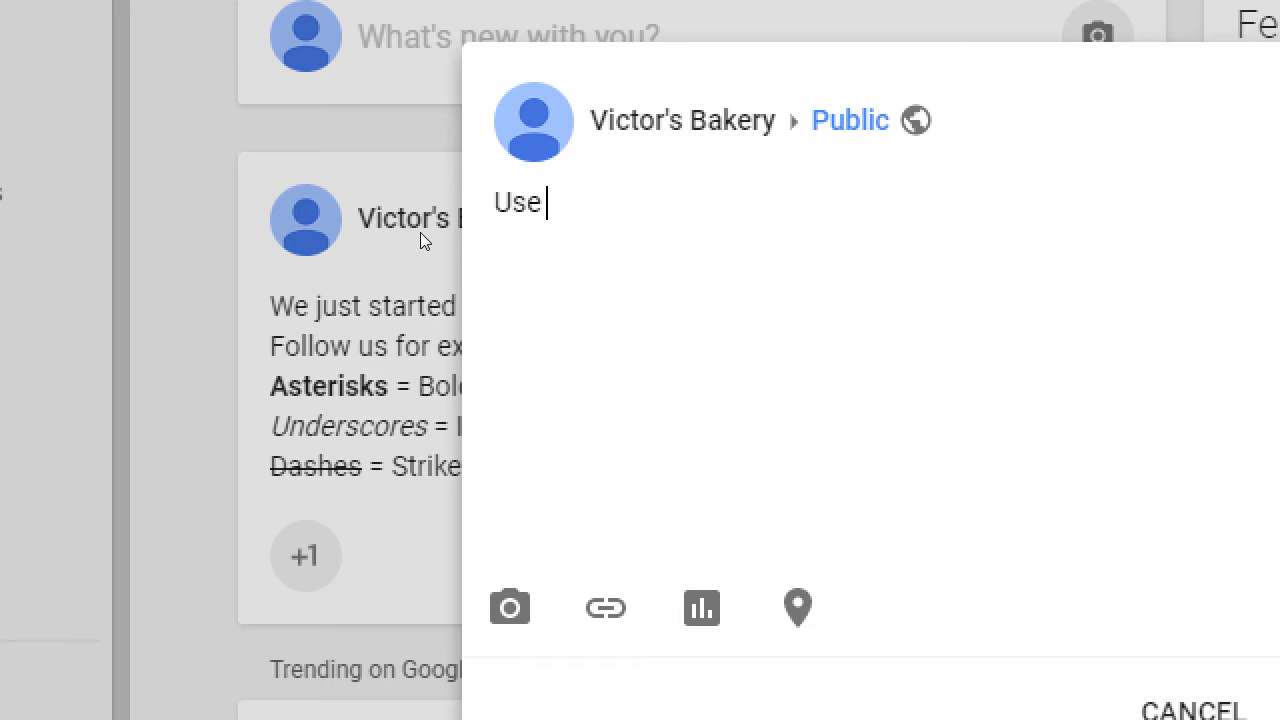
pyautogui.write('tyli')
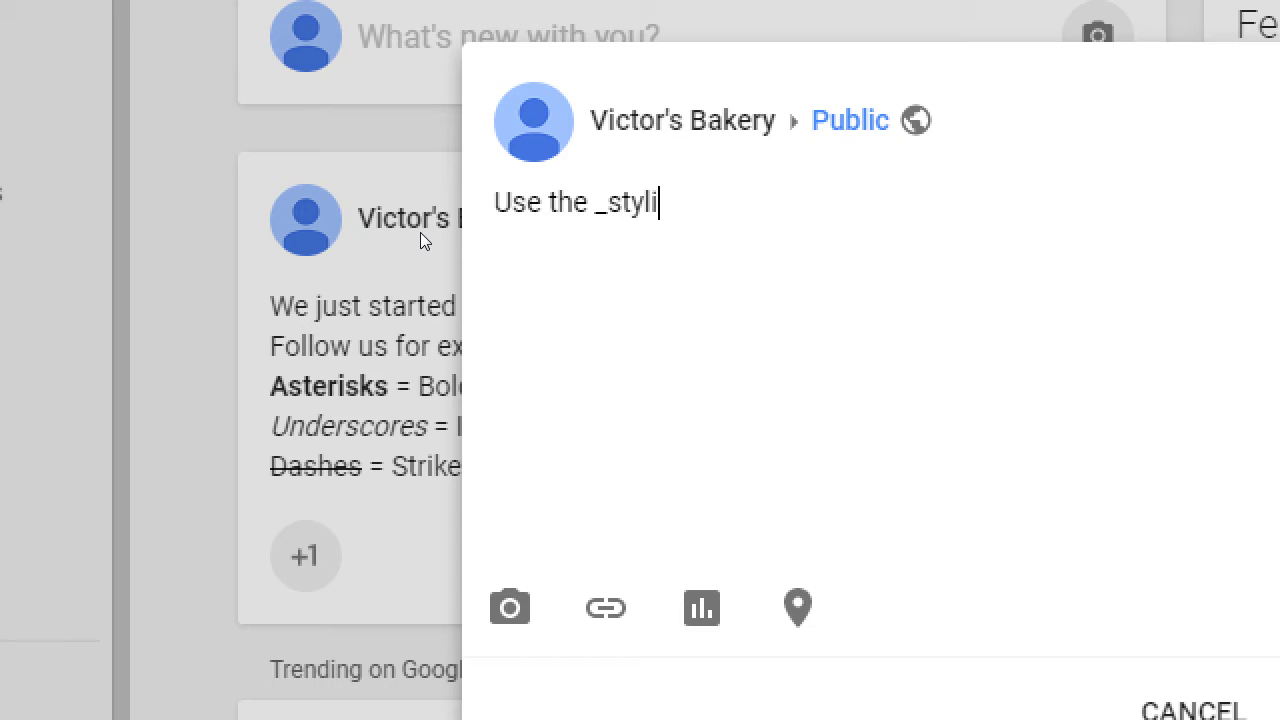
pyautogui.write('ng_ on Google+')
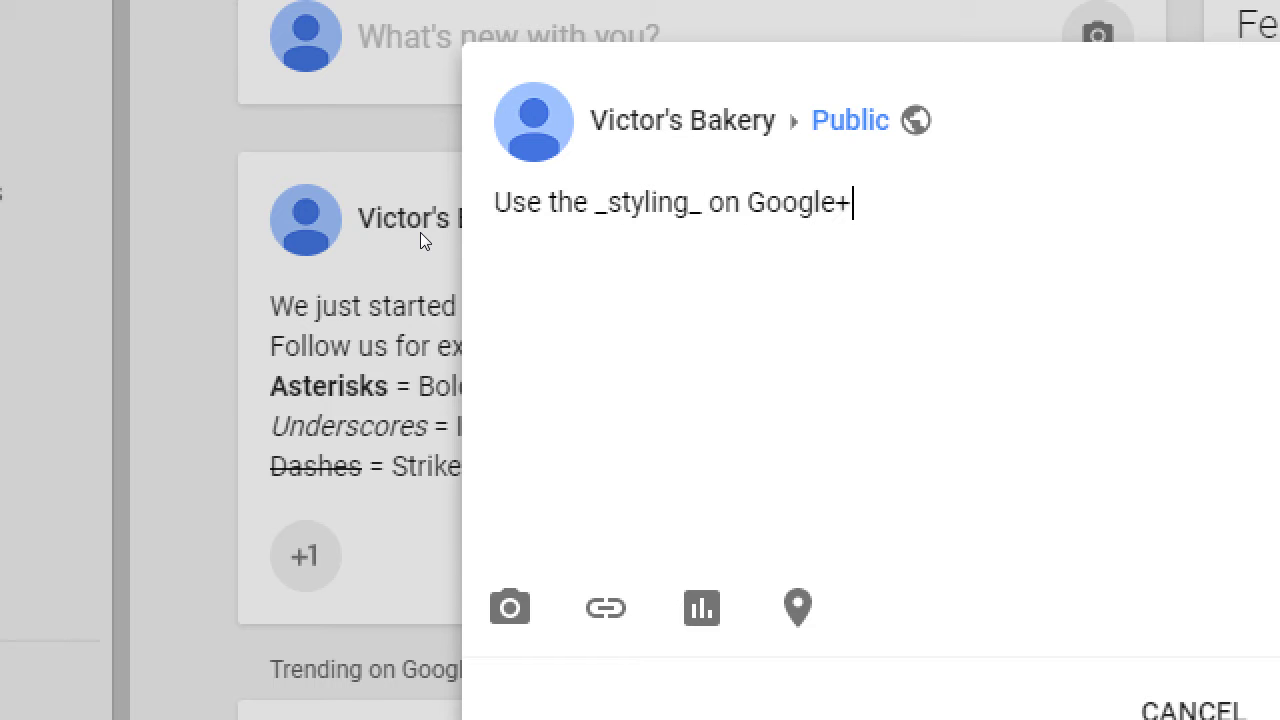
pyautogui.write(' *carefuly*.')
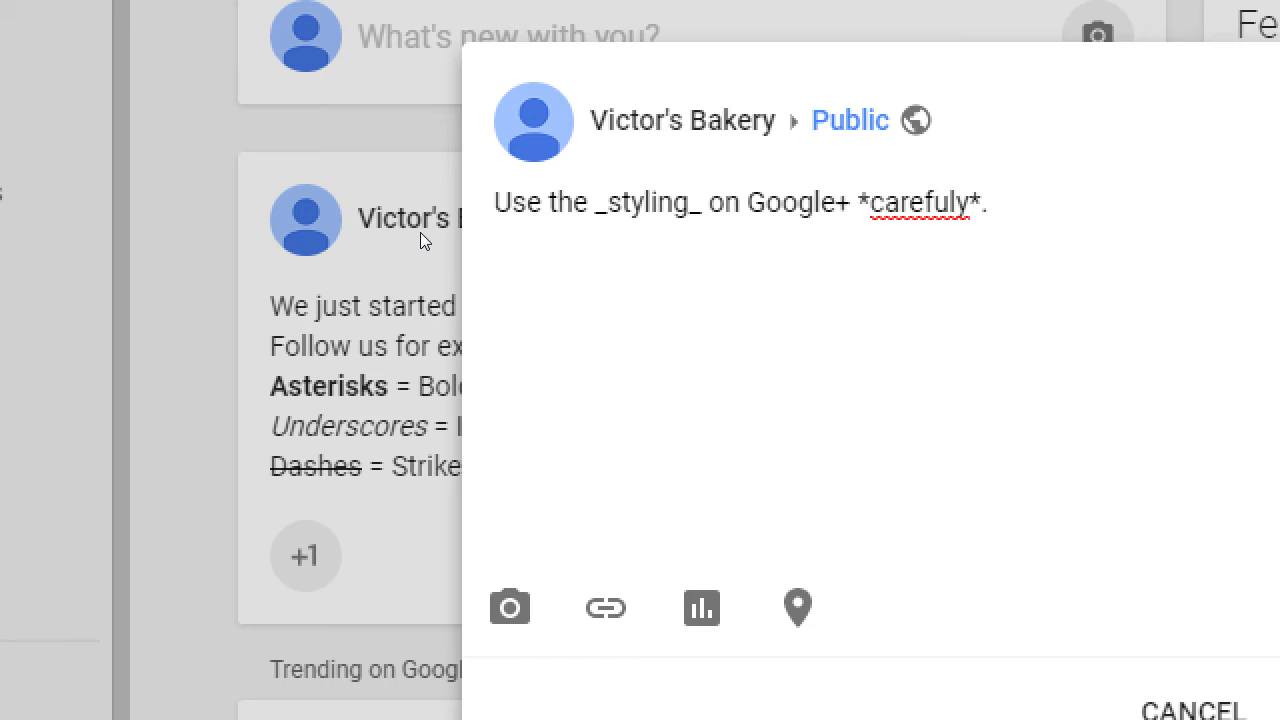
# Correct the misspelled word between the asterisks to "carefully" and publish the post as Victor's Bakery
pyautogui.press('Left')
pyautogui.press('Left')
pyautogui.press('Left')
pyautogui.press('Left')
pyautogui.press('Left')
pyautogui.press('Left')
pyautogui.press('Left')
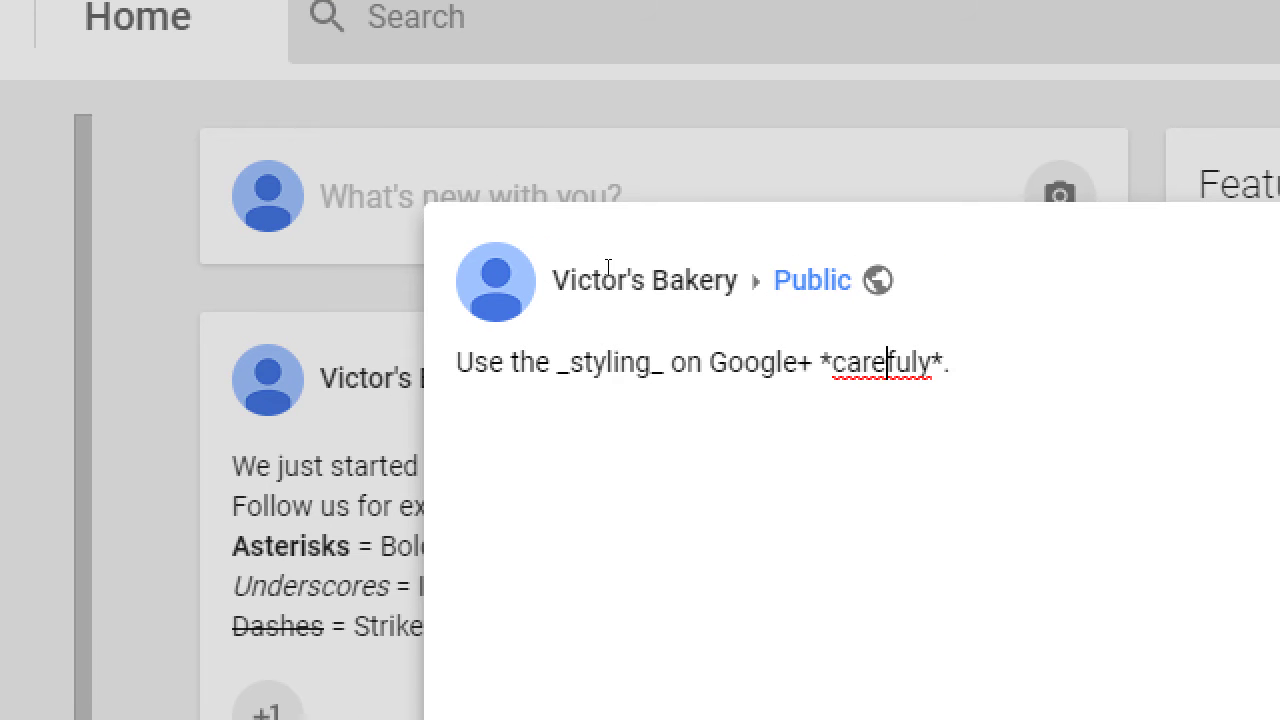
pyautogui.press('Menu')
pyautogui.press('Down')
pyautogui.press('Down')
pyautogui.press('Return')
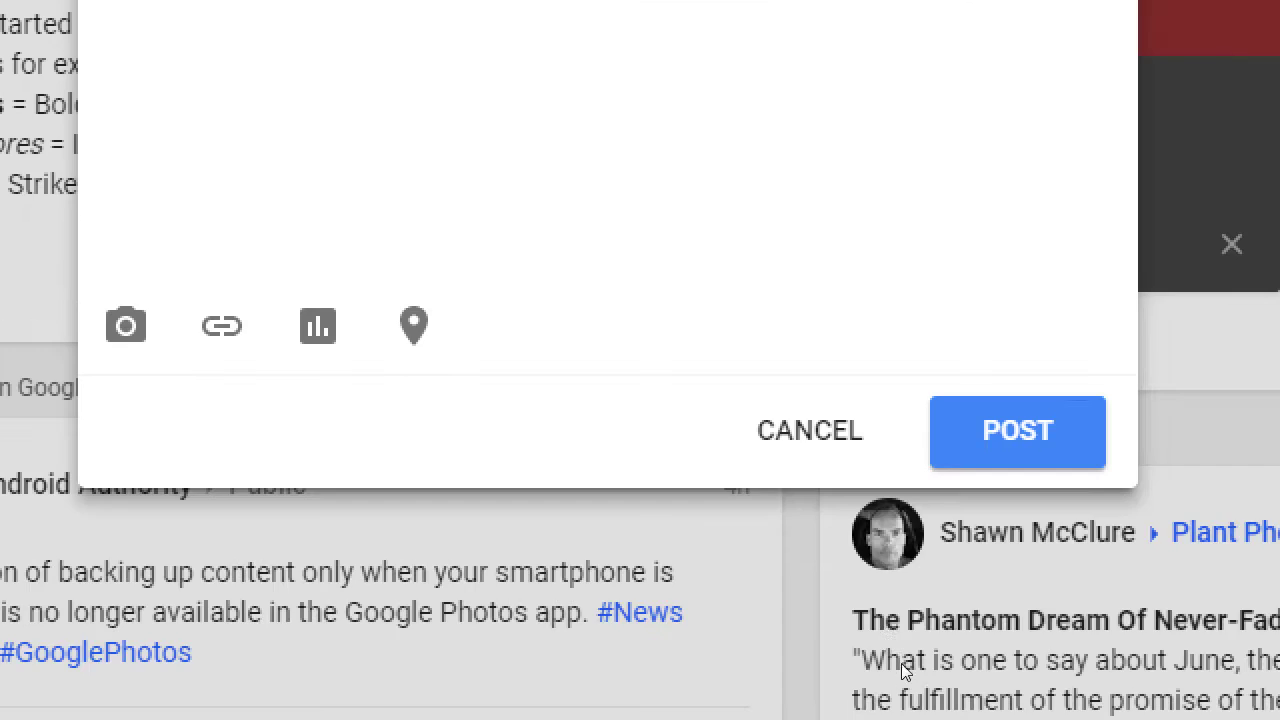
pyautogui.hotkey('ctrl', 'Return')
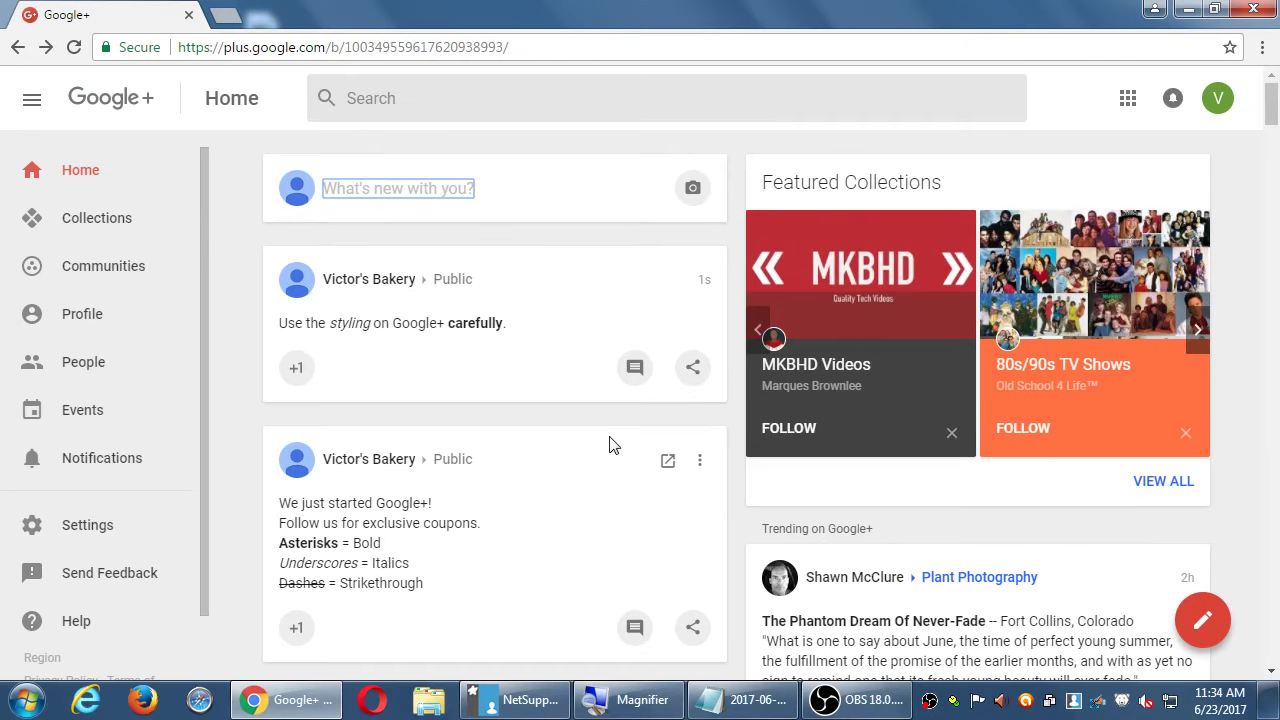
# Highlight the sentence in the newly published styling post and clear the highlight again
pyautogui.scroll(-2, 700, 432)
pyautogui.scroll(-2, 714, 428)
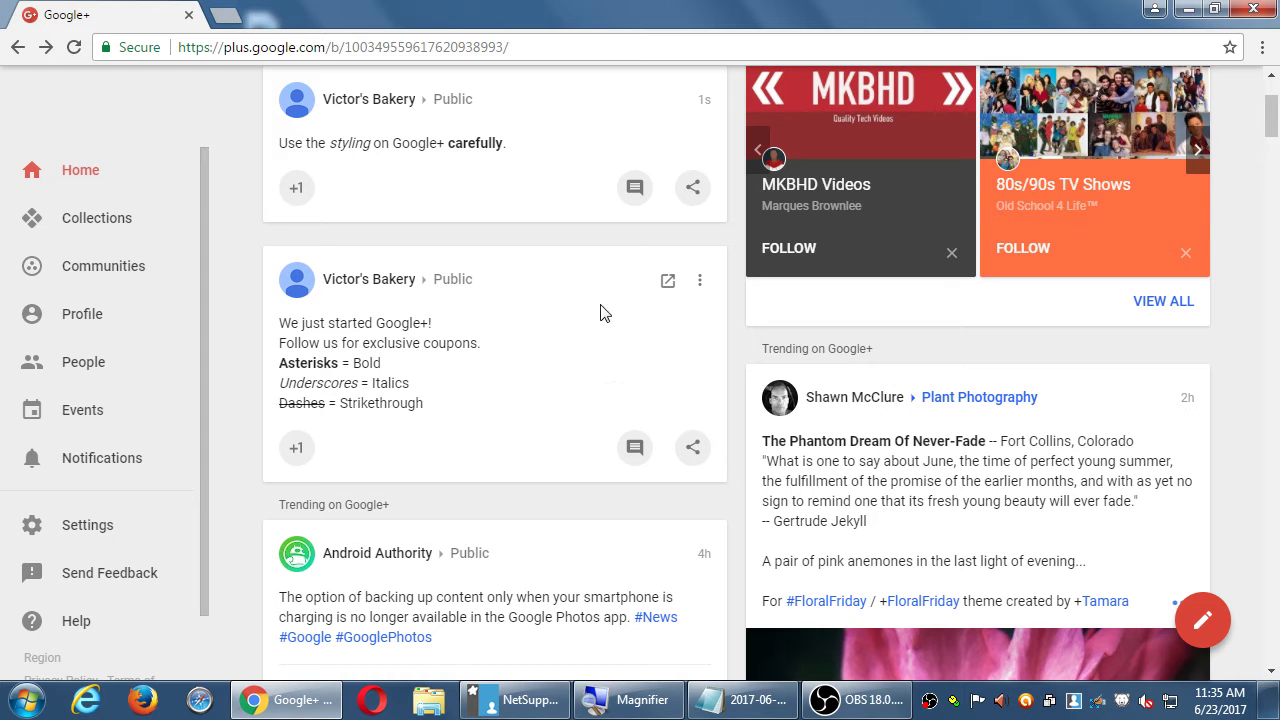
pyautogui.tripleClick(474, 137)
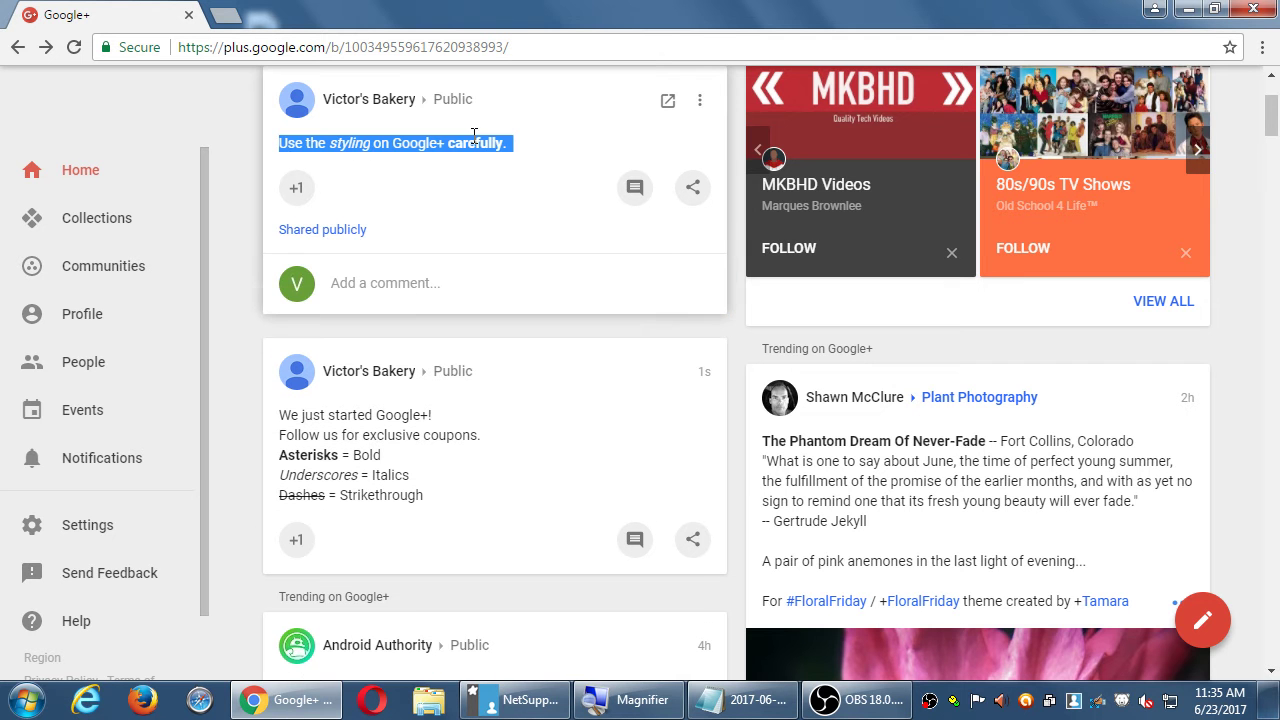
pyautogui.click(244, 161)
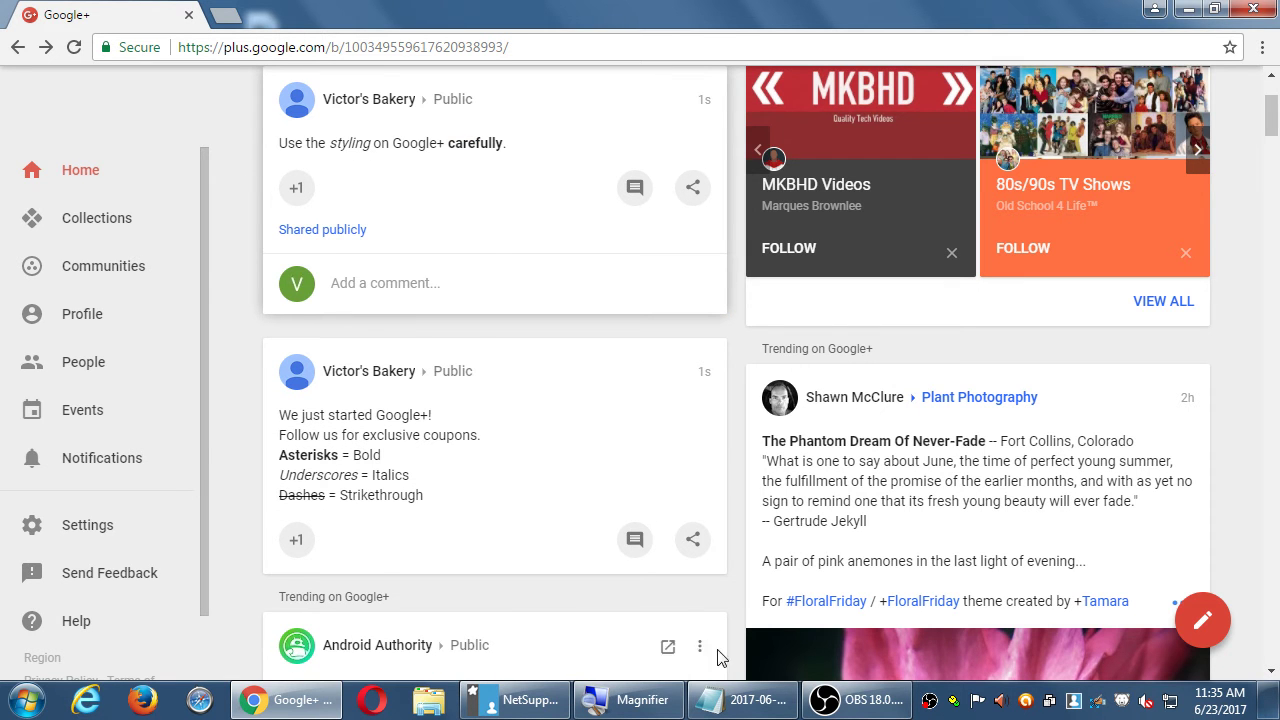
# Switch to the Notepad notes and add the line "Google+ has some basic styling" at the end, after a blank line
pyautogui.click(748, 700)
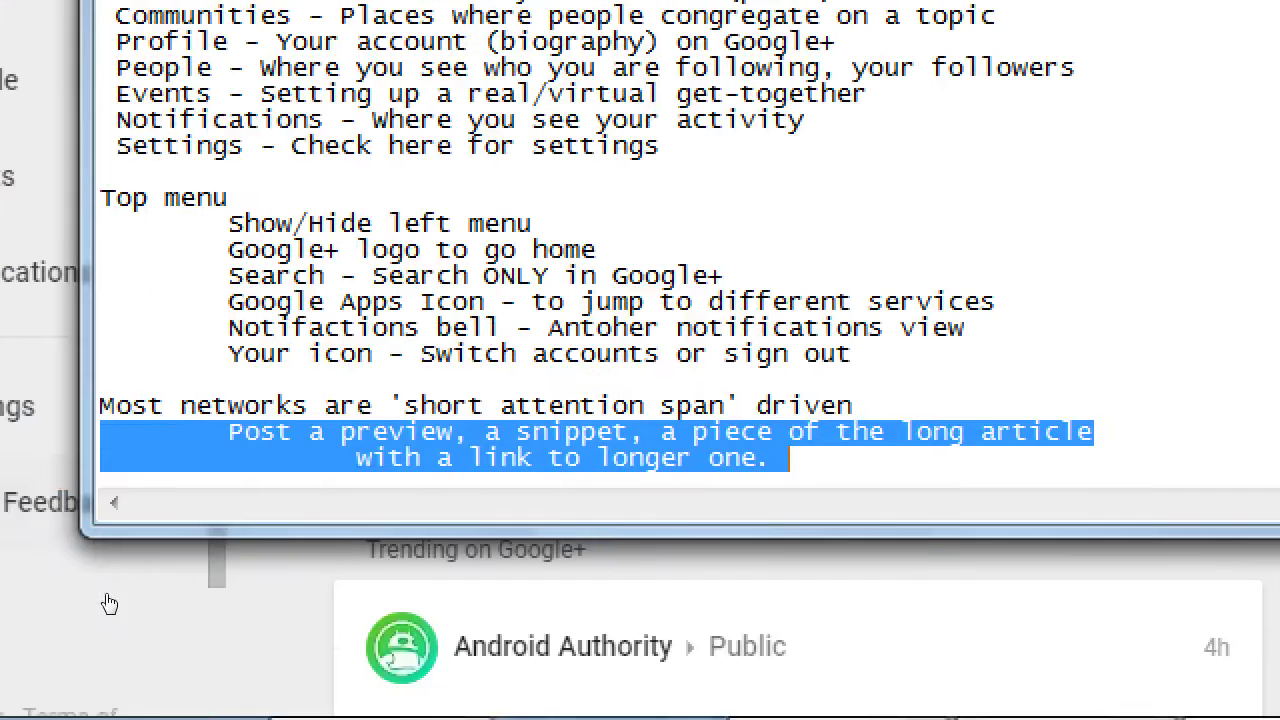
pyautogui.press('End')
pyautogui.press('Return')
pyautogui.press('Return')
pyautogui.write('G')
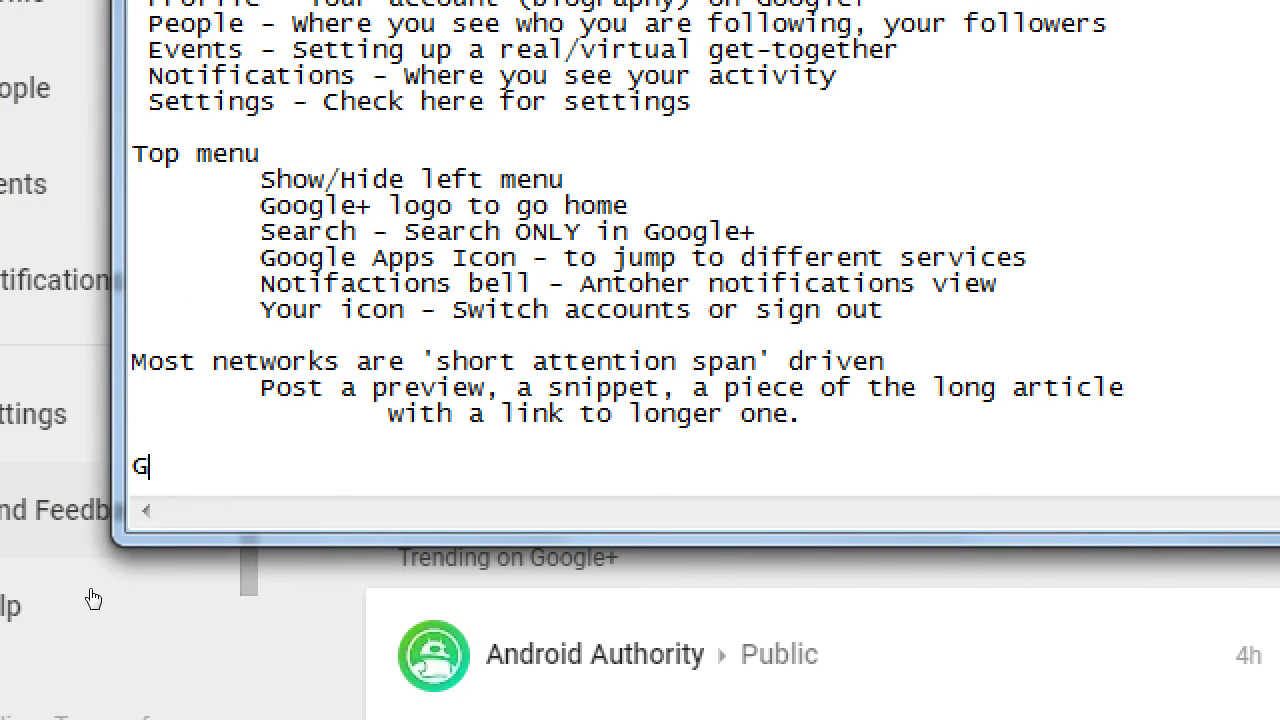
pyautogui.write('oogle+ has ')
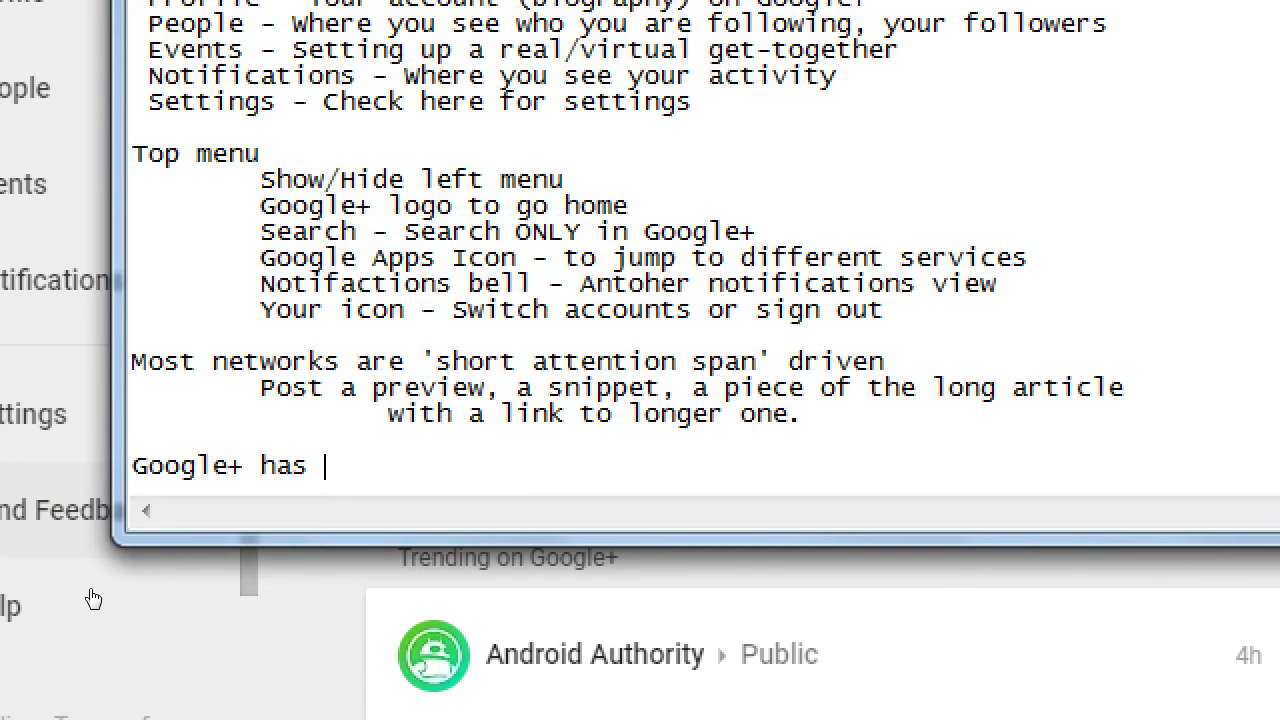
pyautogui.write('some ba')
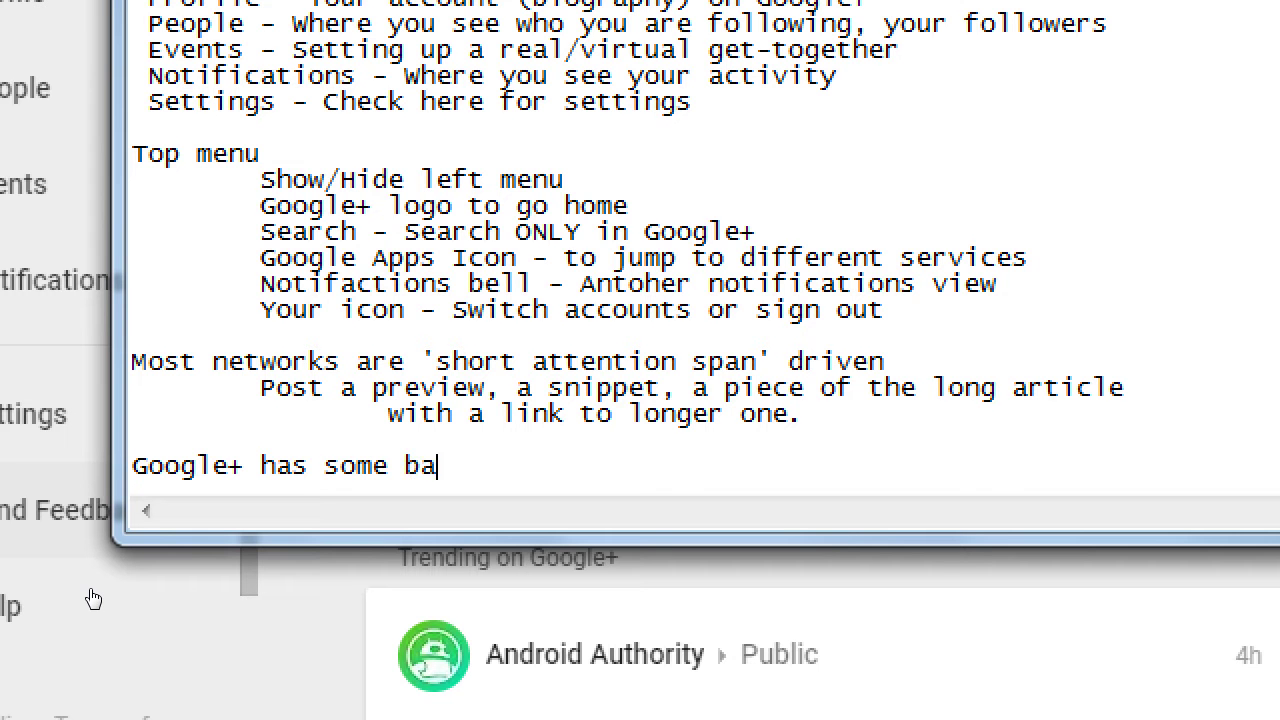
pyautogui.write('sic styling')
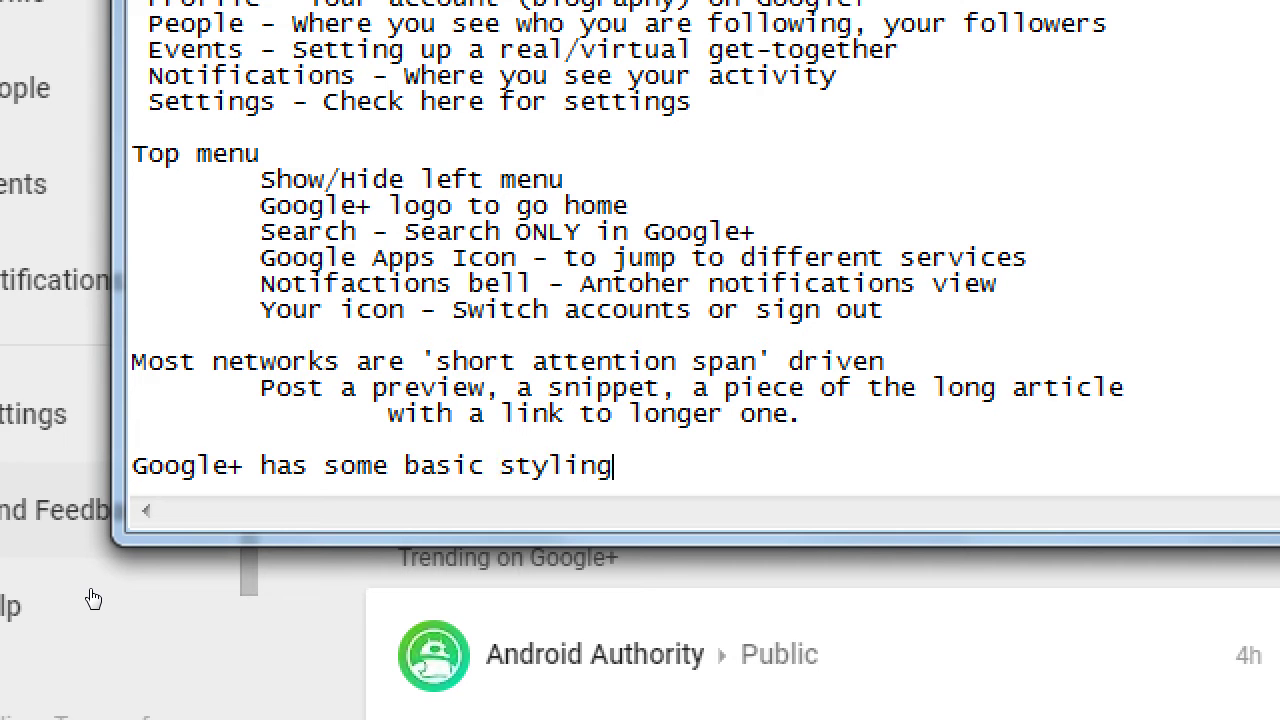
# Add the lines "*Asterisks* = bold" and "_Underscores_ = italics" below the styling line in the notes
pyautogui.press('Return')
pyautogui.write('*Aster')
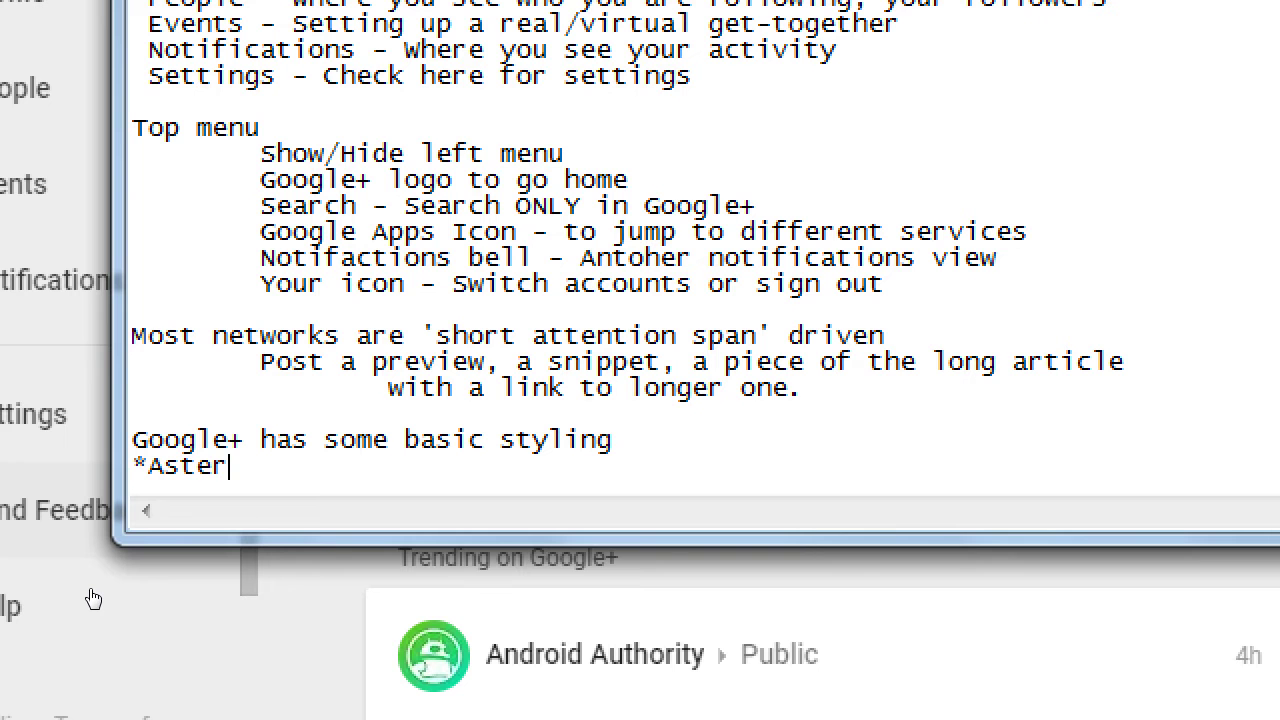
pyautogui.write('isks* = bold')
pyautogui.press('Return')
pyautogui.write('_Underscores_')
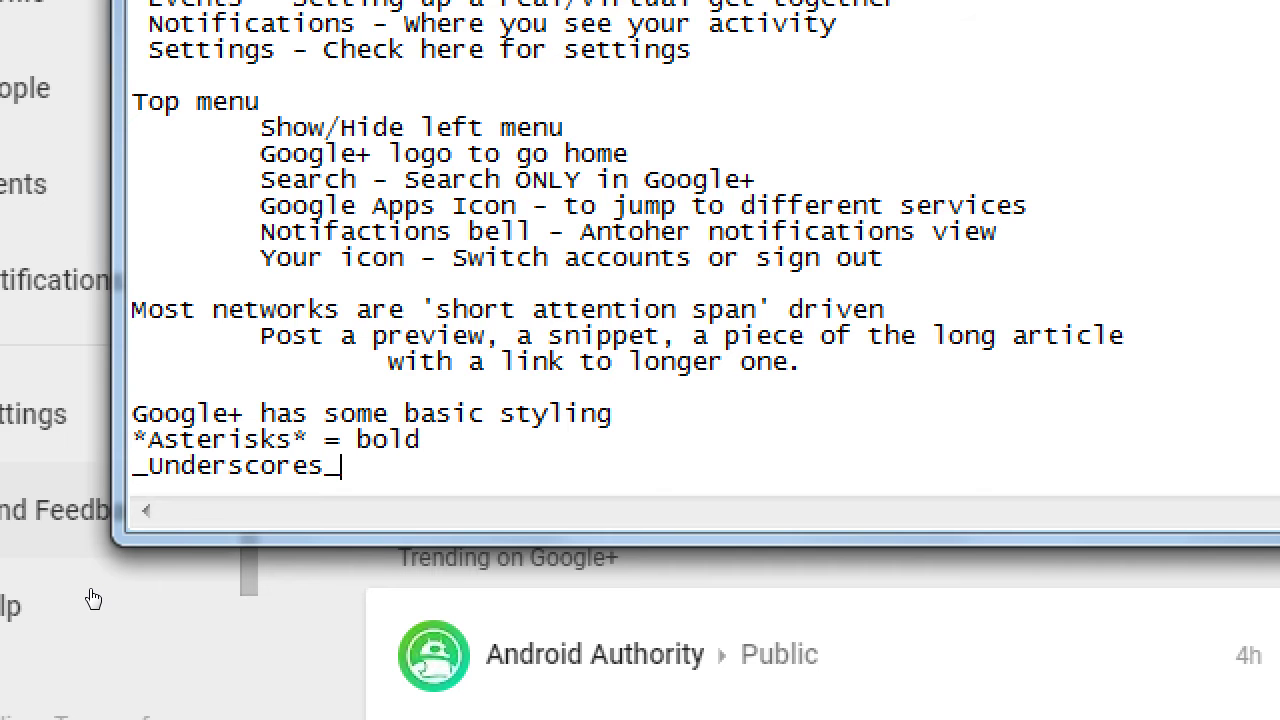
pyautogui.press('BackSpace')
pyautogui.write('_ = italics')
# Add a third styling line to the notes reading "-dash- = strikethough"
pyautogui.press('Return')
pyautogui.write('-dahs')
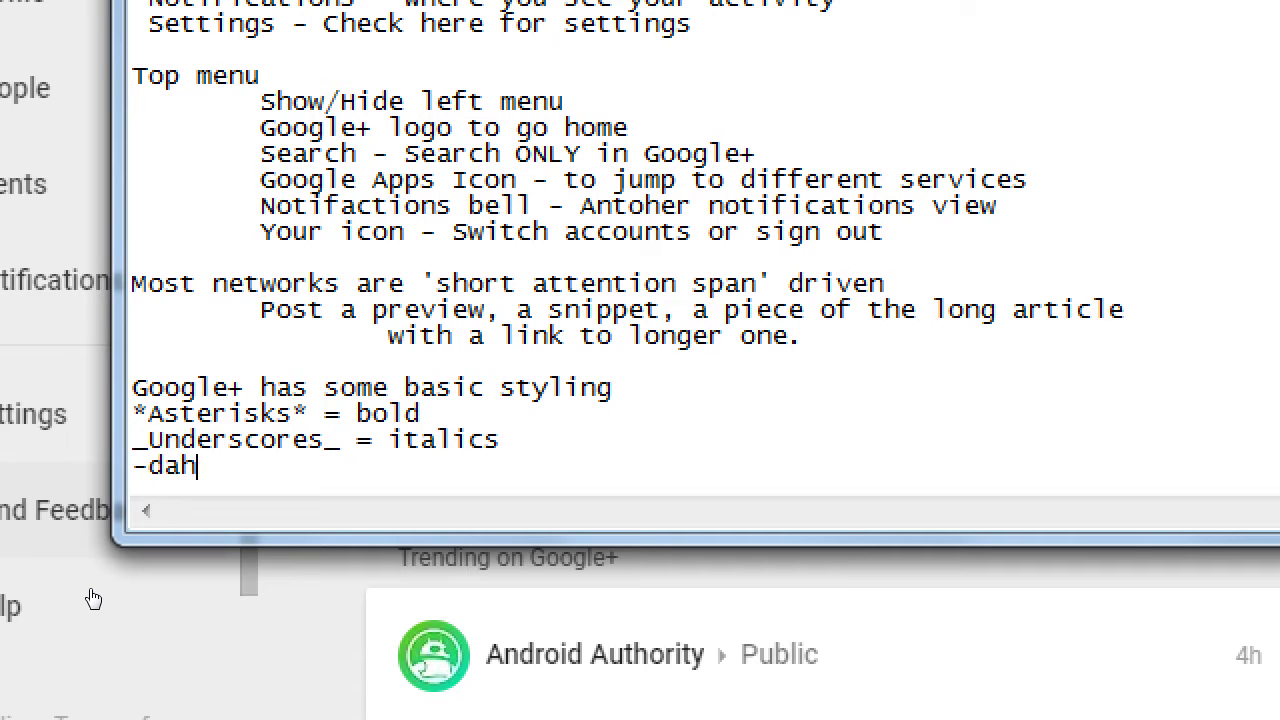
pyautogui.press('BackSpace')
pyautogui.press('BackSpace')
pyautogui.write('sh- = strikethough')
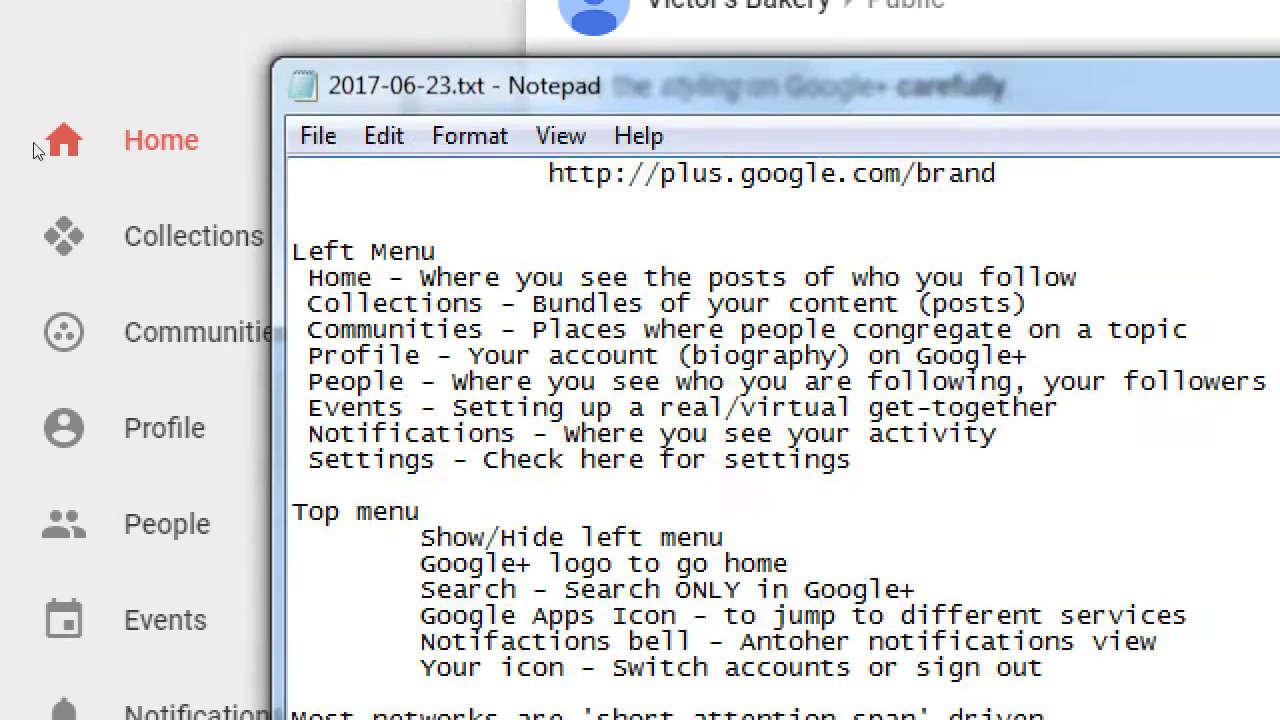
# Switch back to Google+ and start a new blank public post as Victor's Bakery
pyautogui.click(2, 133)
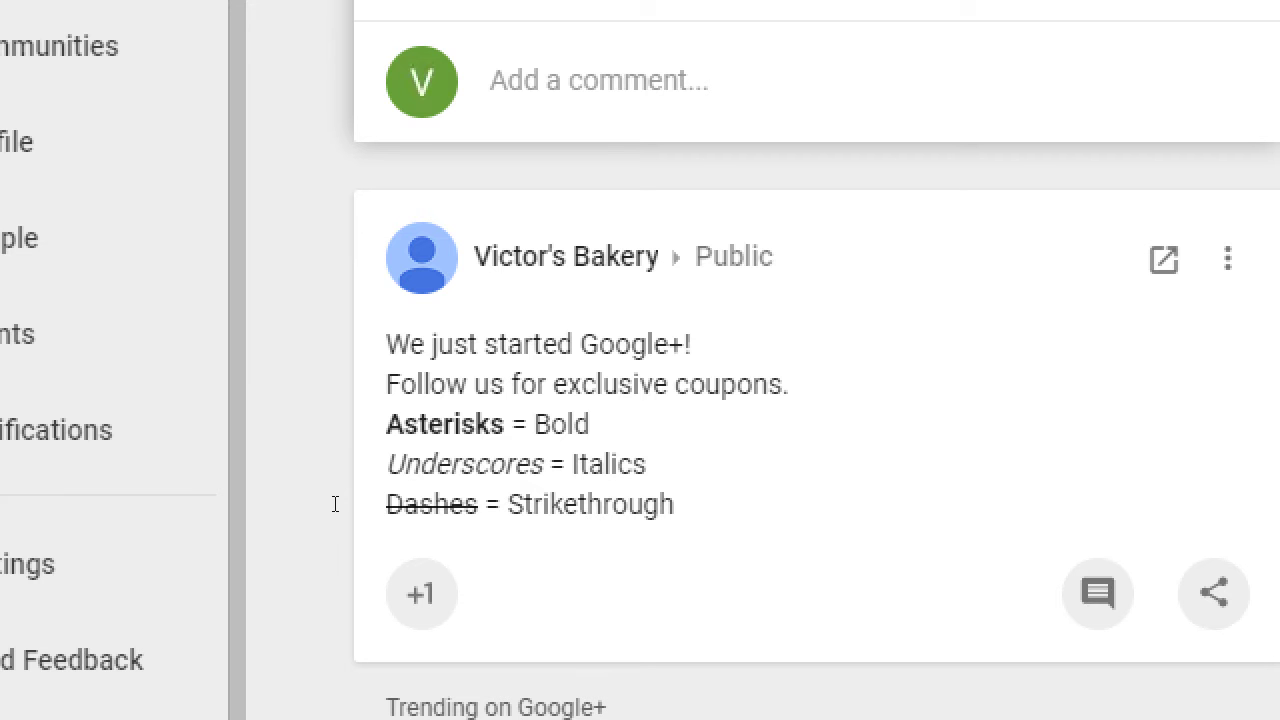
pyautogui.scroll(3, 483, 458)
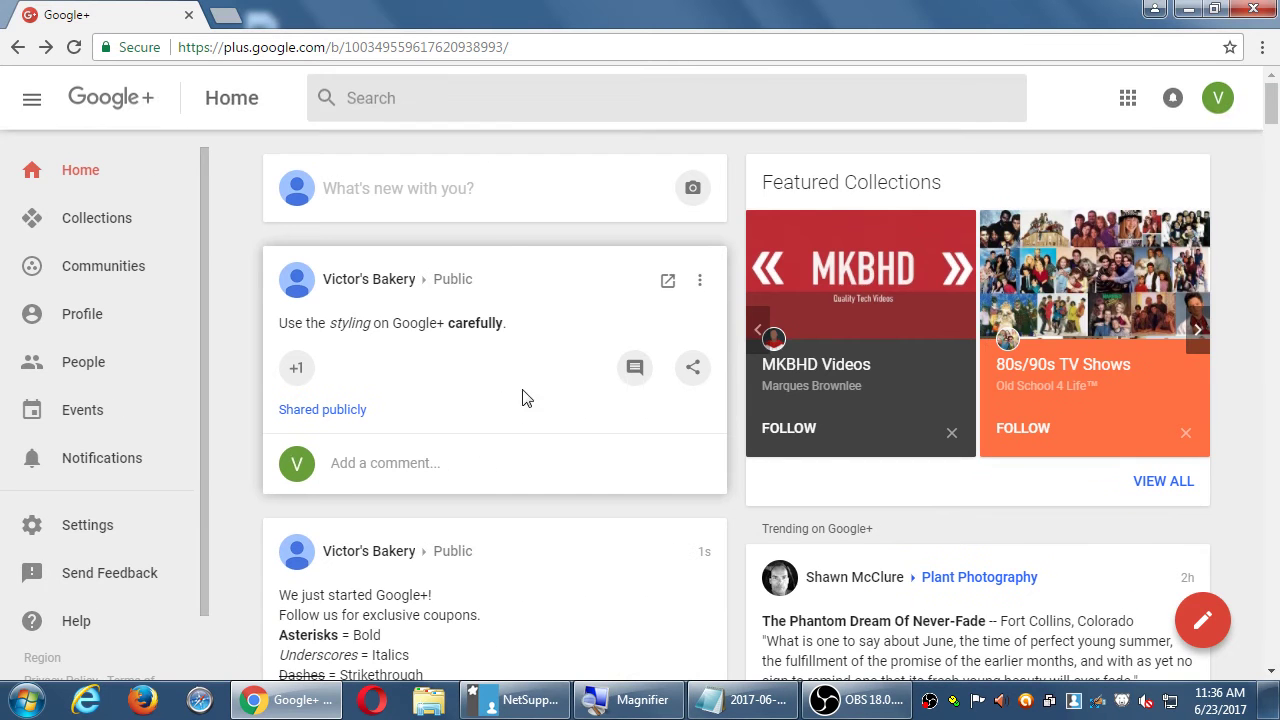
pyautogui.click(482, 188)
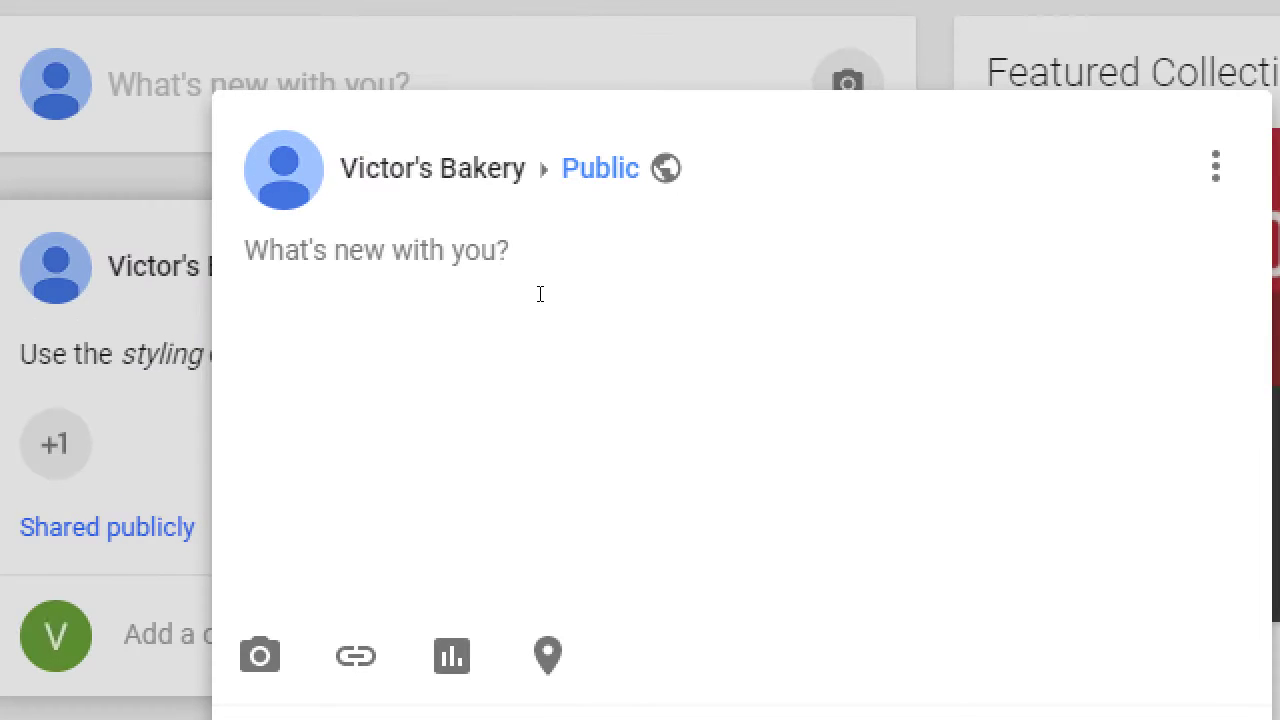
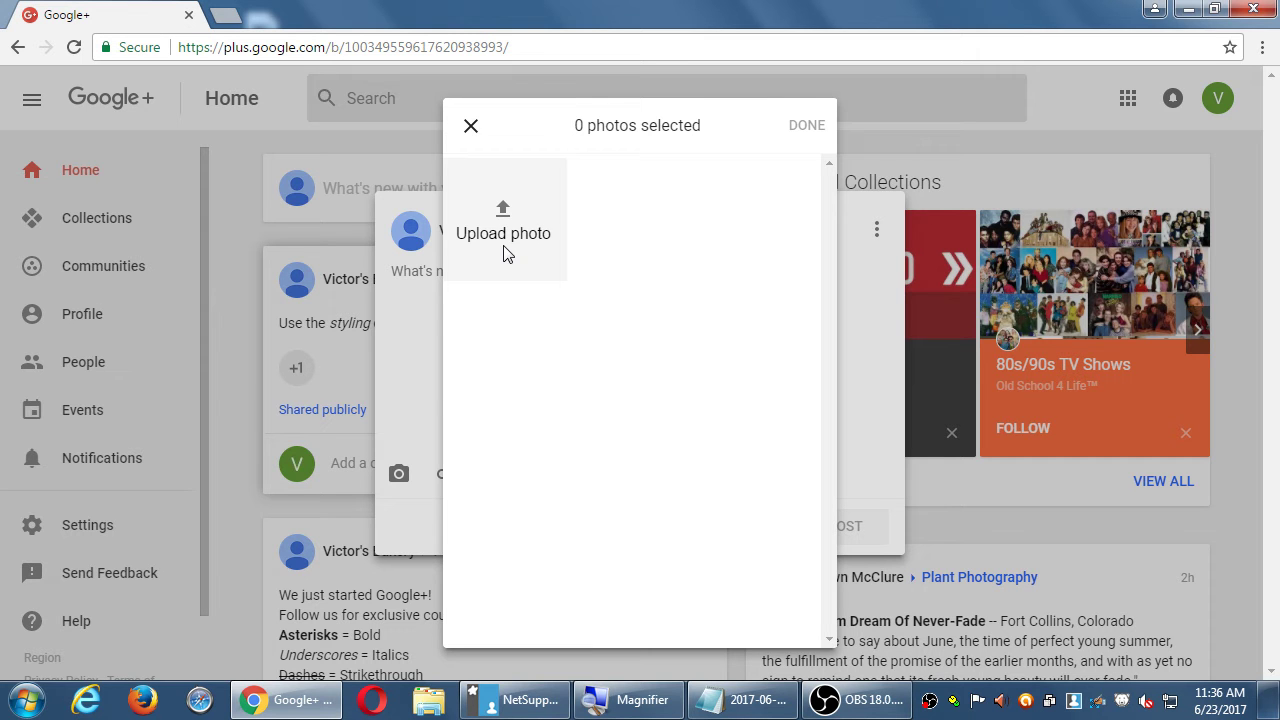
pyautogui.press('Escape')
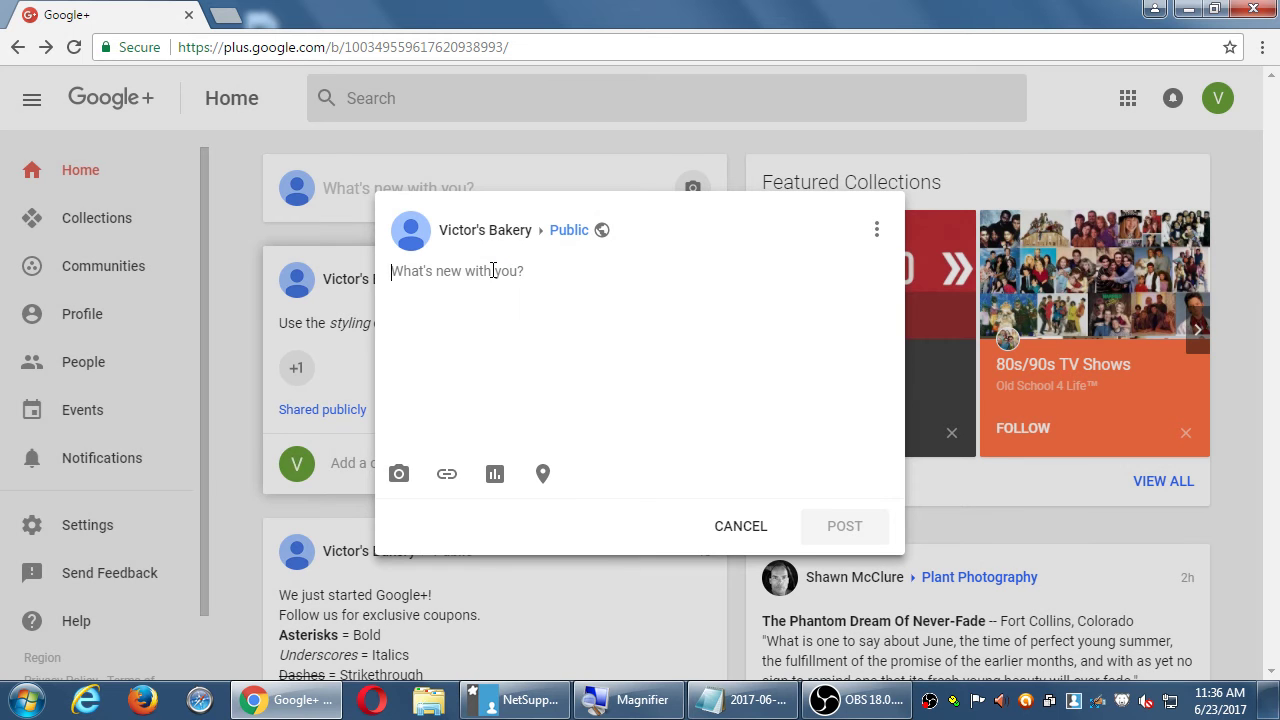
# Write "Sale this Sunday on our cupcakes!" in the new post draft
pyautogui.write('Sale this sunday')
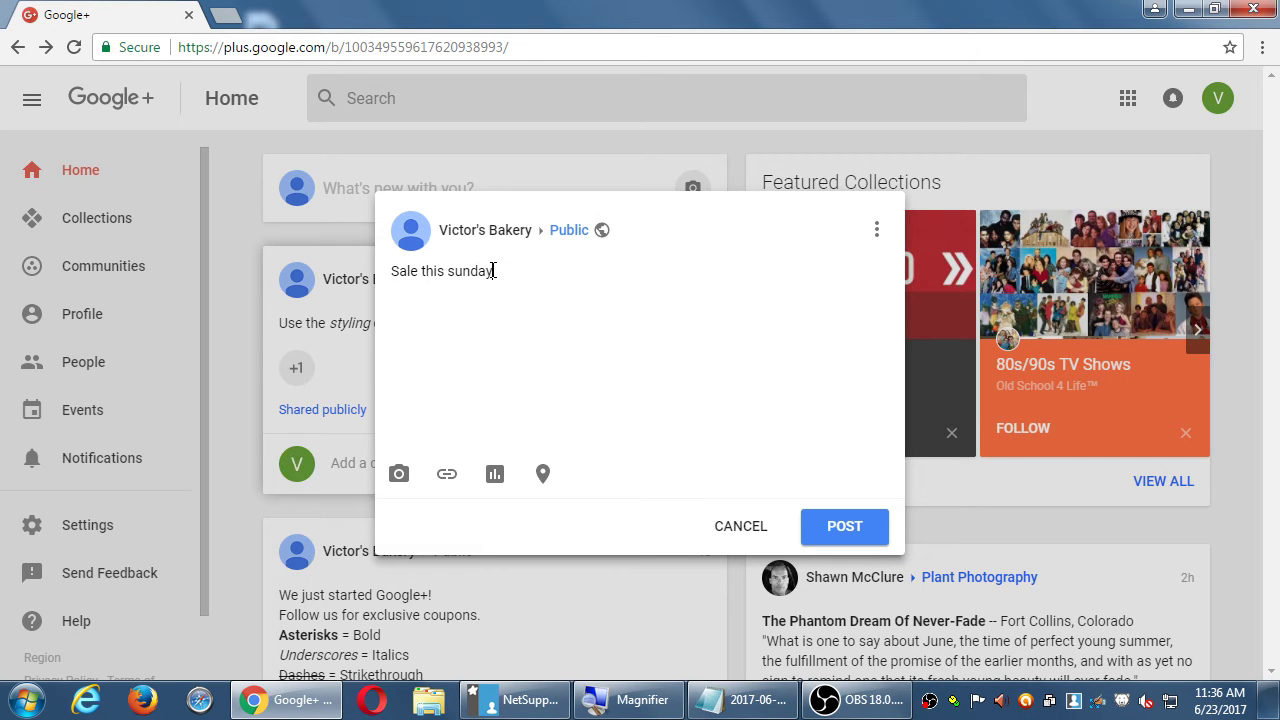
pyautogui.write(' on our cupcakes!')
pyautogui.hotkey('shift', 'Right')
pyautogui.write('S')
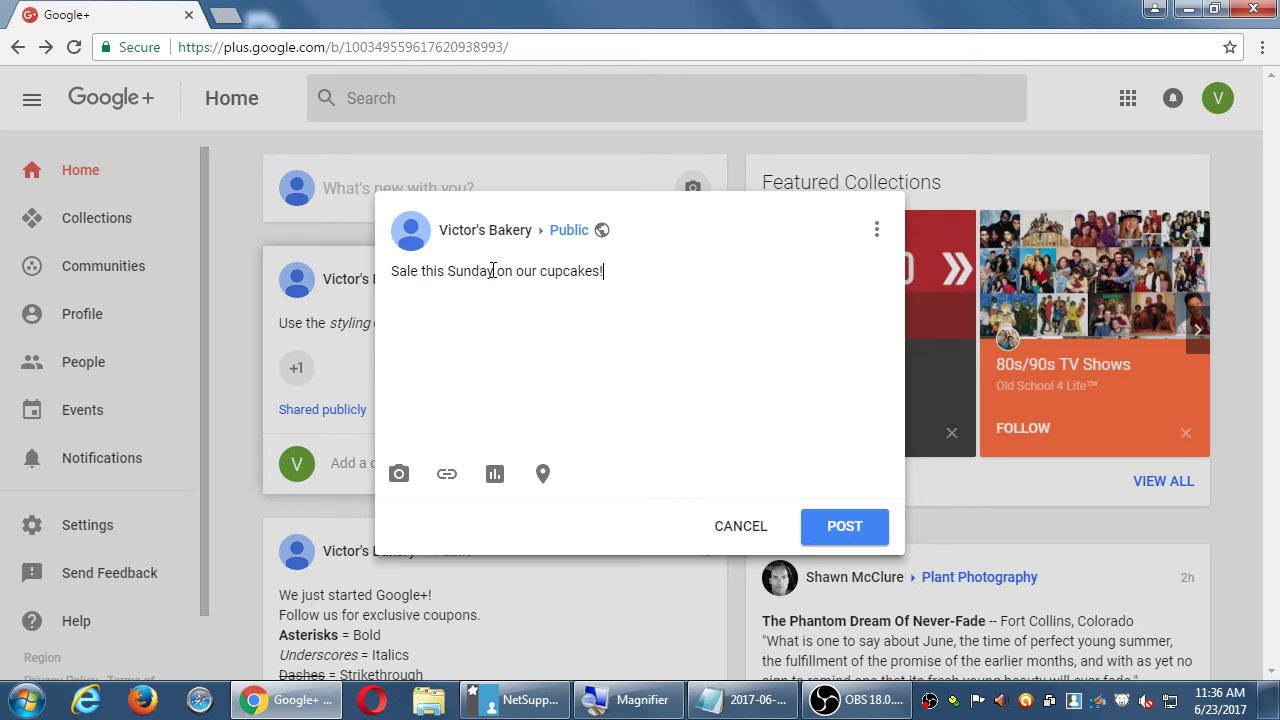
pyautogui.press('End')
# Open the draft's photo upload window, close it without choosing a photo, and discard the post
pyautogui.click(398, 476)
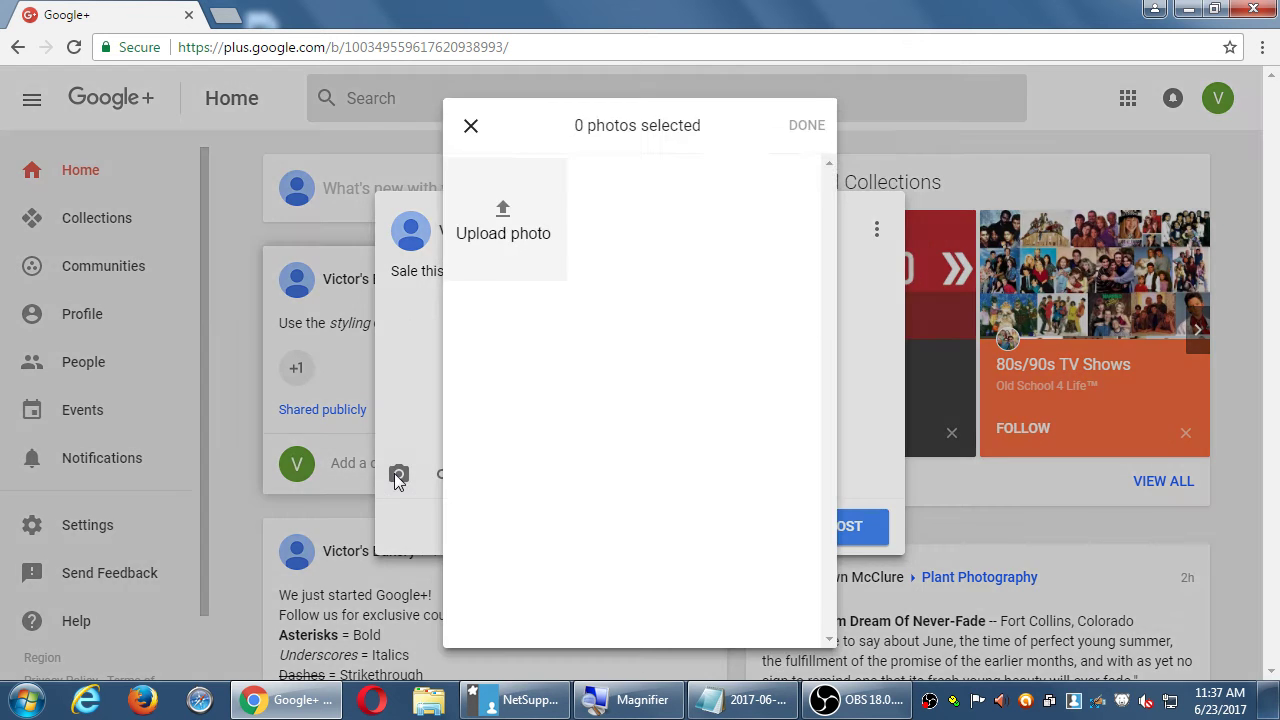
pyautogui.click(471, 127)
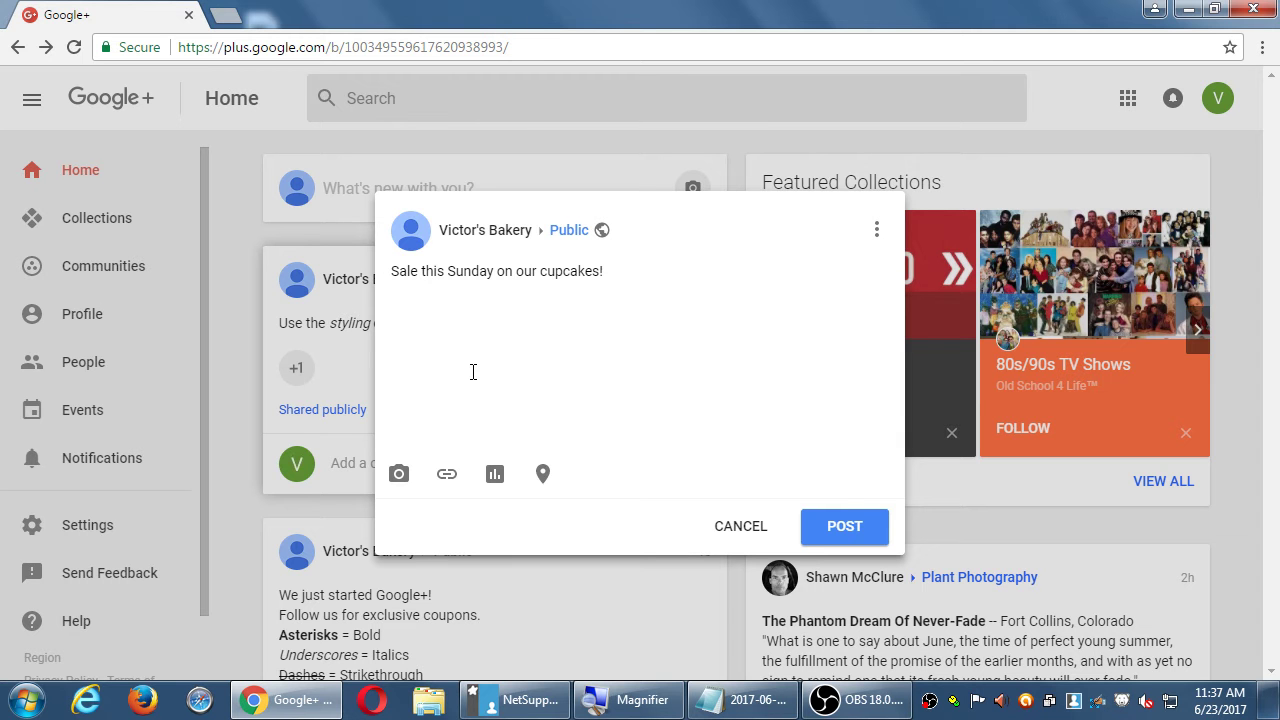
pyautogui.press('Escape')
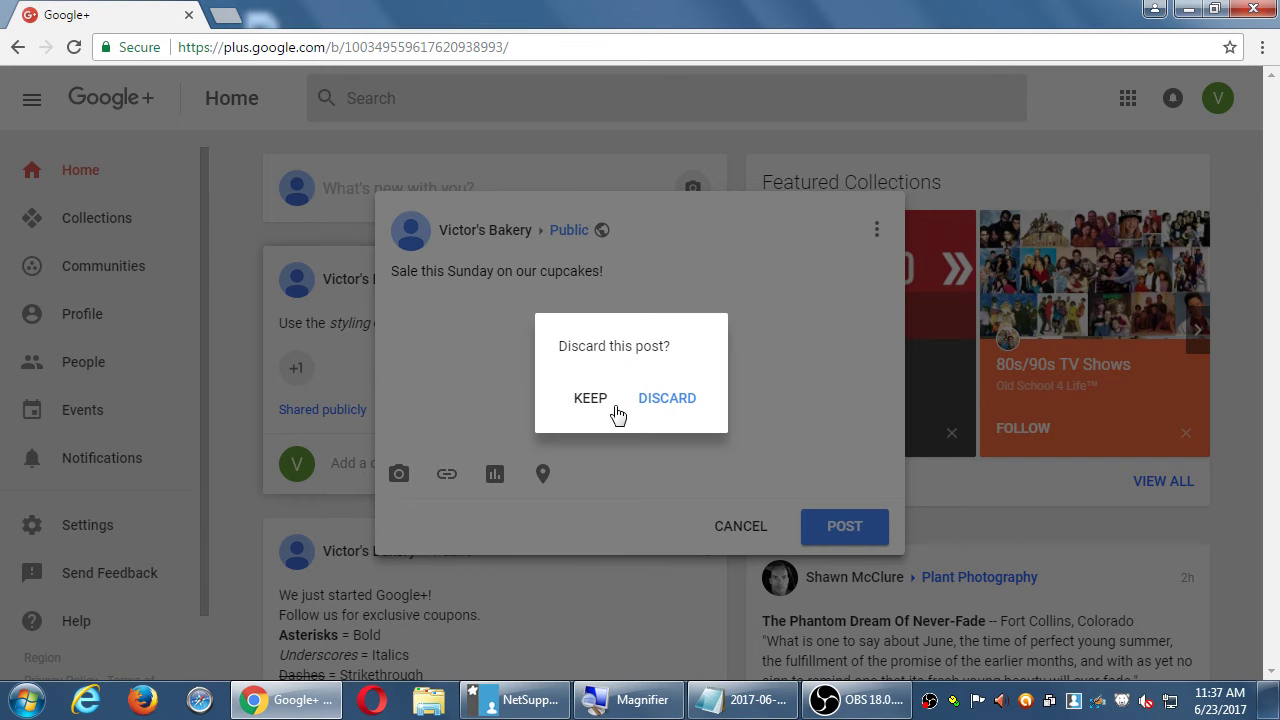
pyautogui.click(657, 400)
# Browse the trending posts in the Google+ home feed to examine how they combine text, hashtags, links and pictures
pyautogui.scroll(-5, 675, 408)
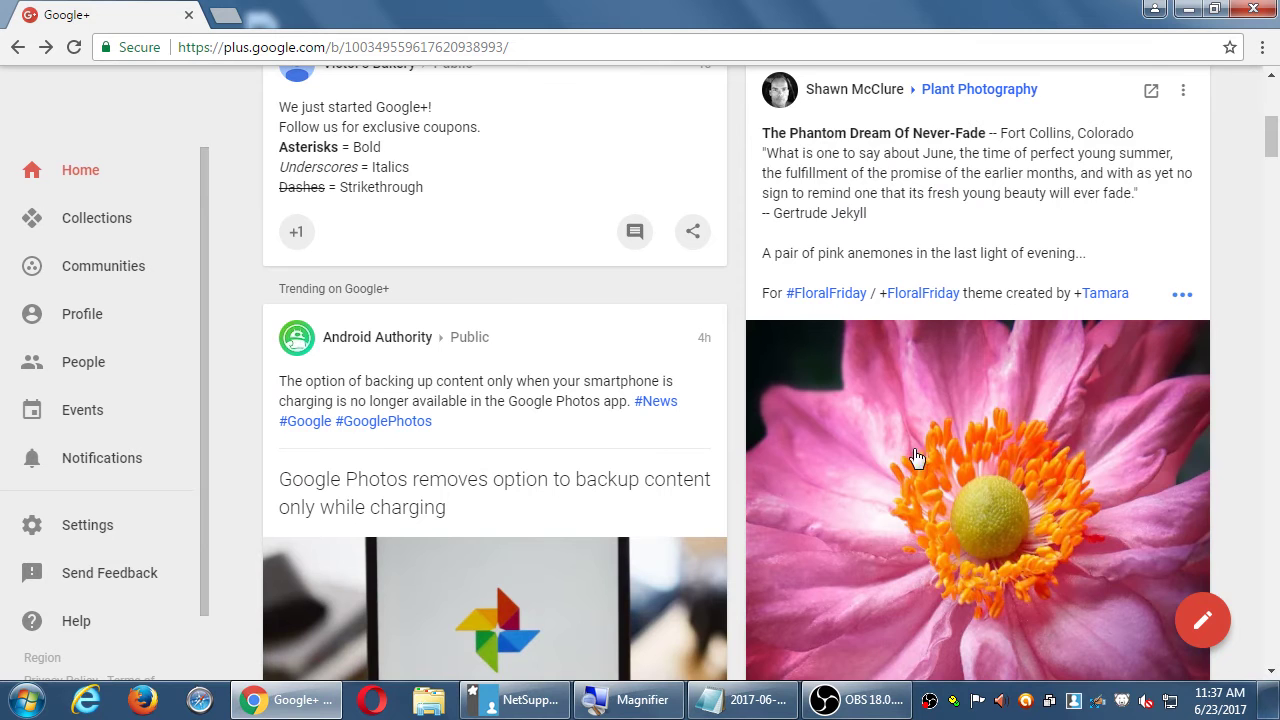
pyautogui.scroll(-2, 1009, 543)
pyautogui.scroll(-2, 1020, 540)
pyautogui.scroll(1, 1022, 540)
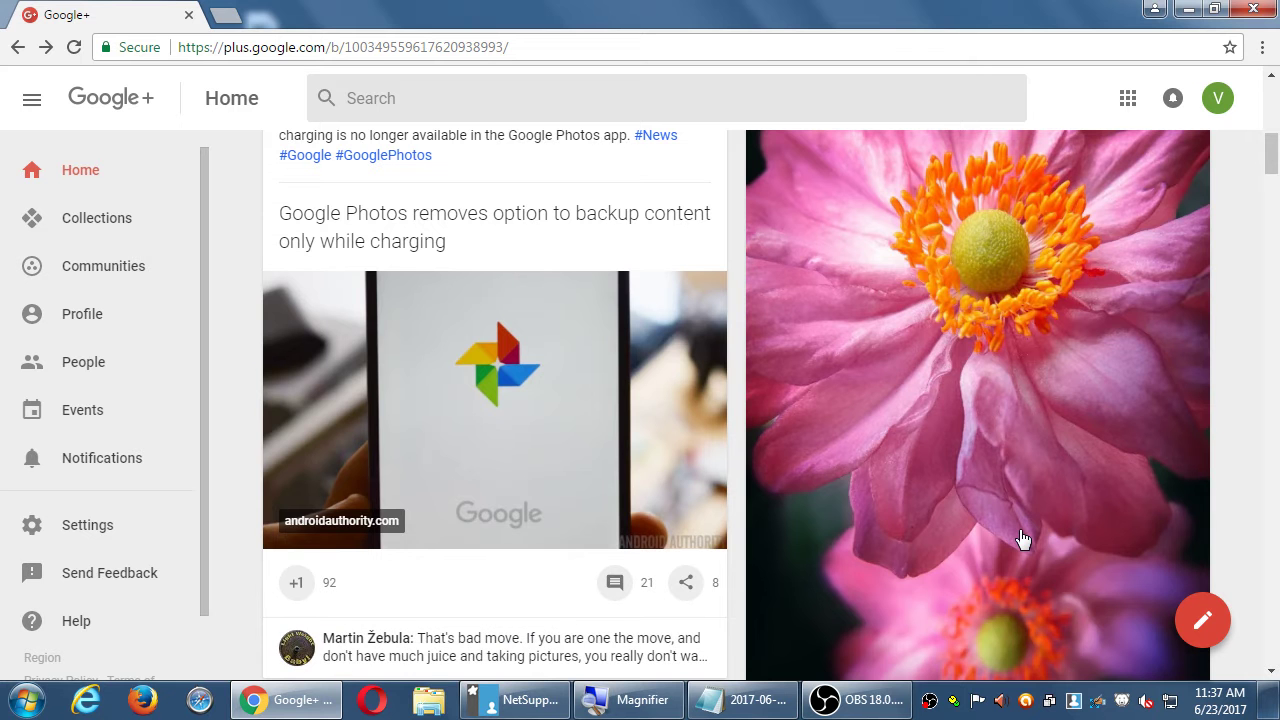
pyautogui.scroll(4, 1022, 540)
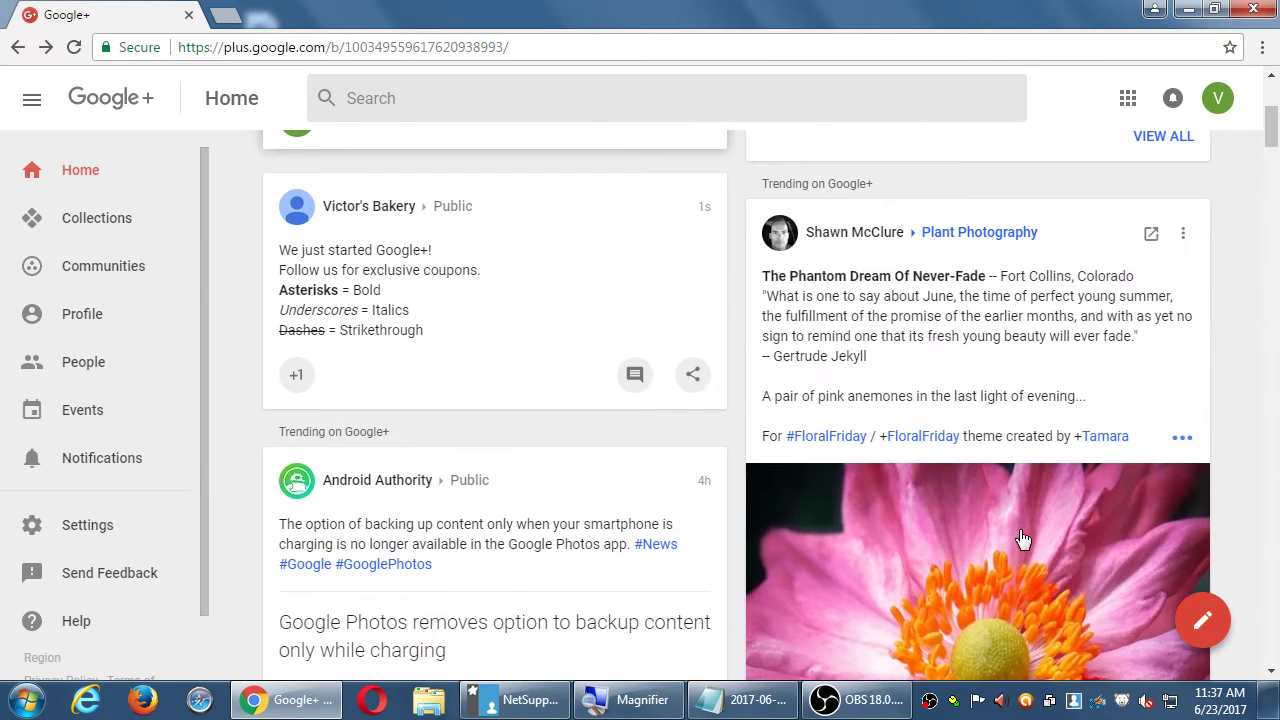
pyautogui.scroll(-3, 914, 323)
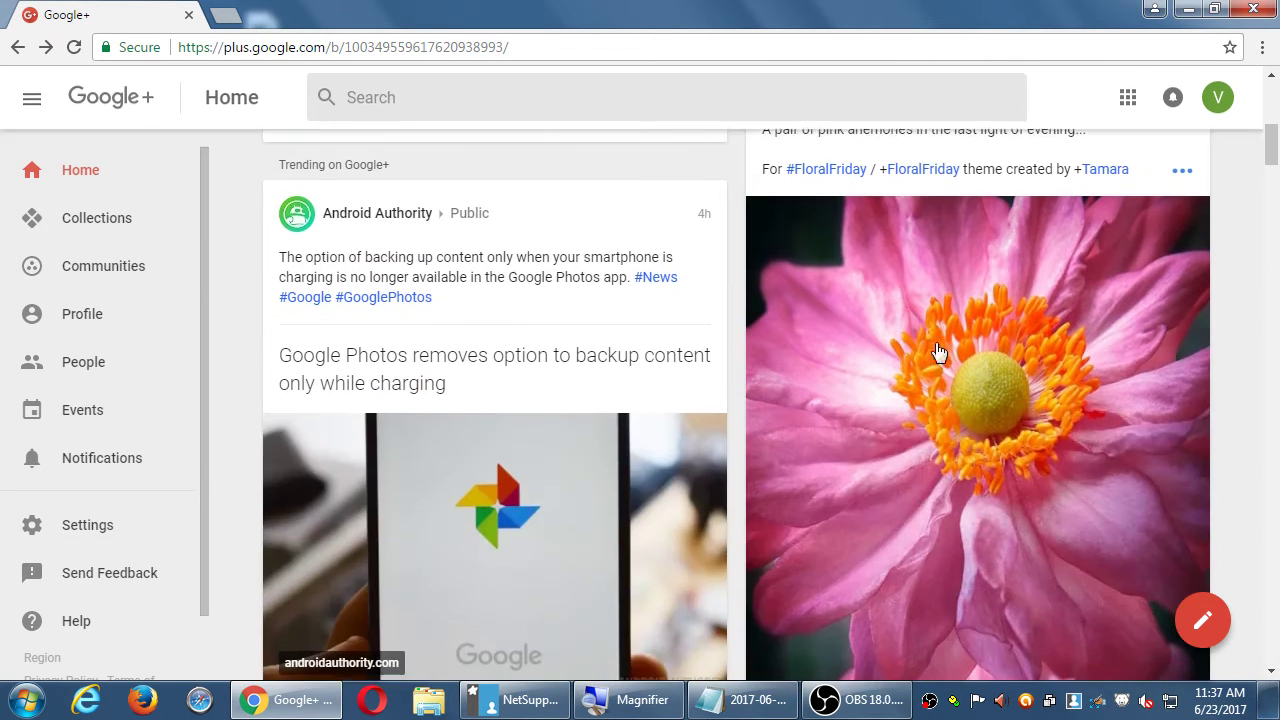
pyautogui.scroll(-3, 979, 441)
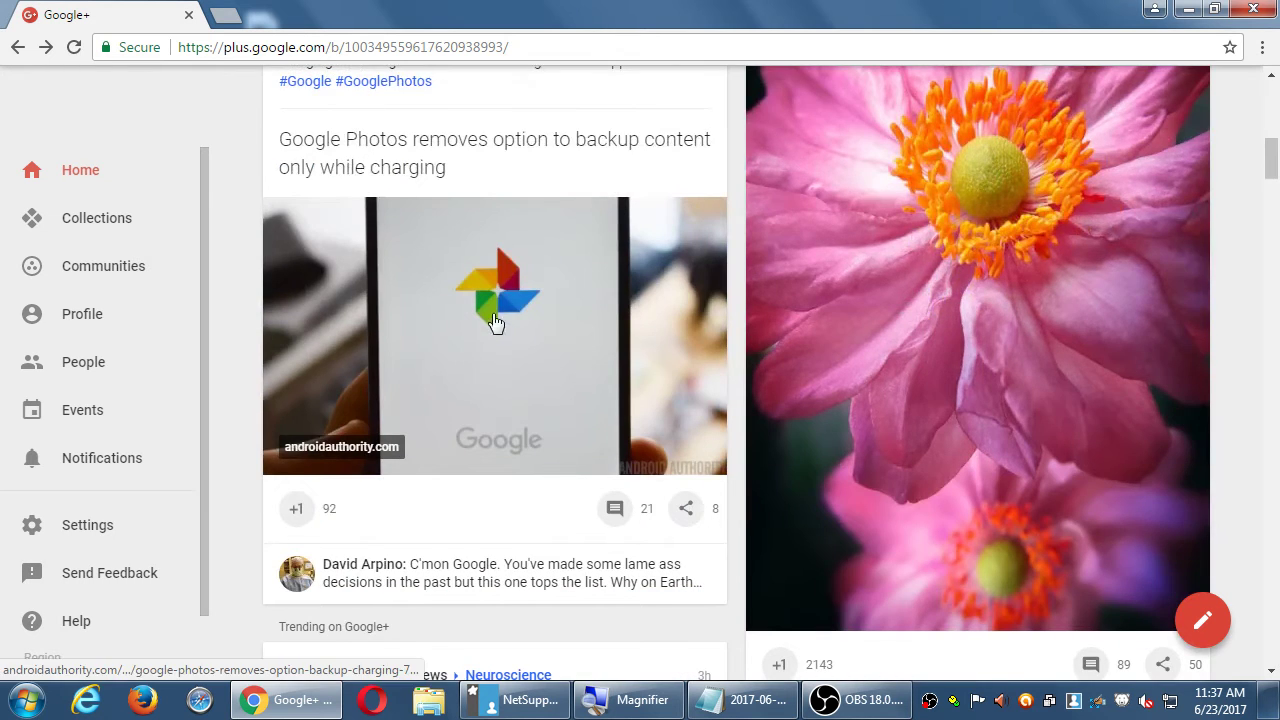
pyautogui.scroll(-4, 743, 357)
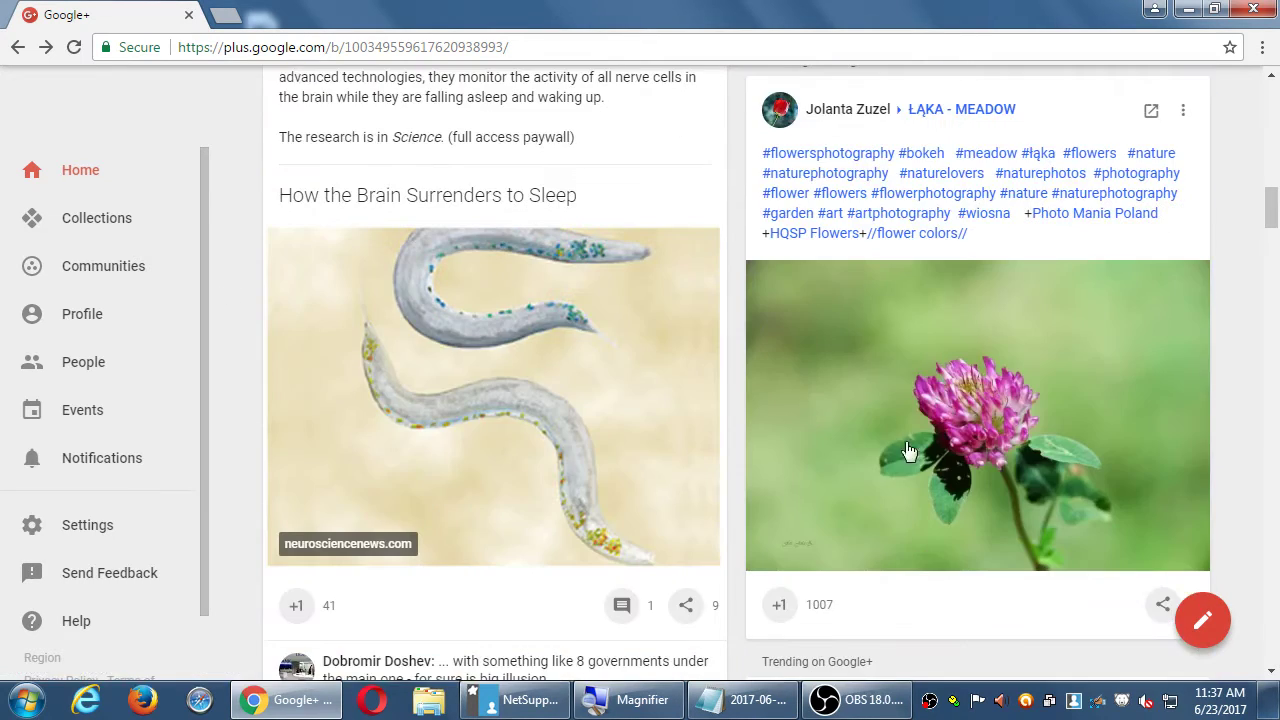
pyautogui.scroll(-6, 908, 449)
pyautogui.scroll(-8, 777, 409)
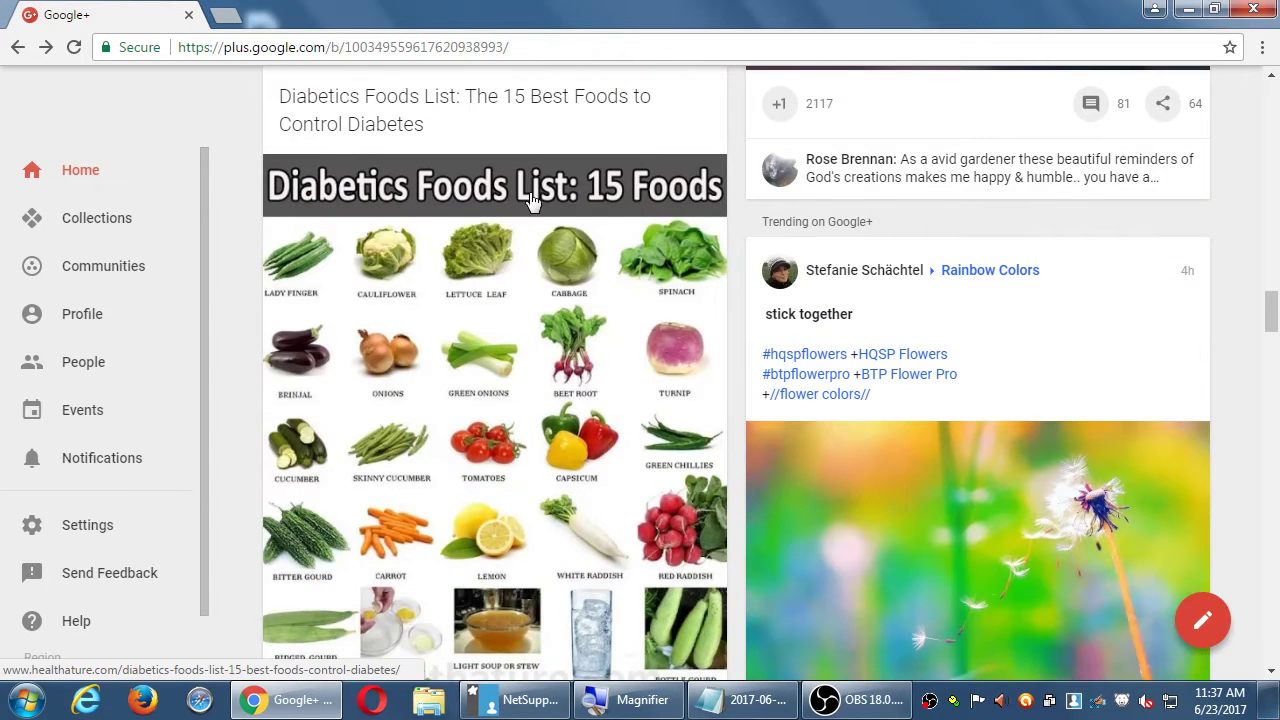
pyautogui.scroll(-2, 590, 310)
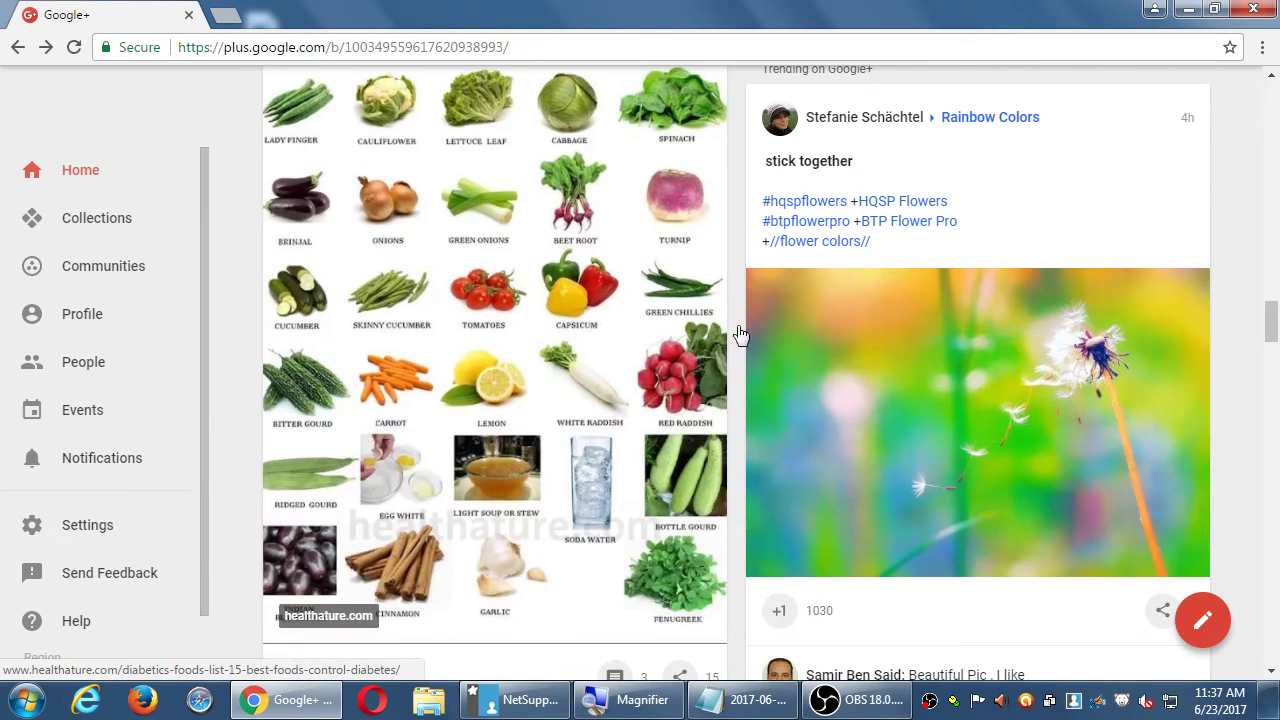
pyautogui.scroll(1, 612, 328)
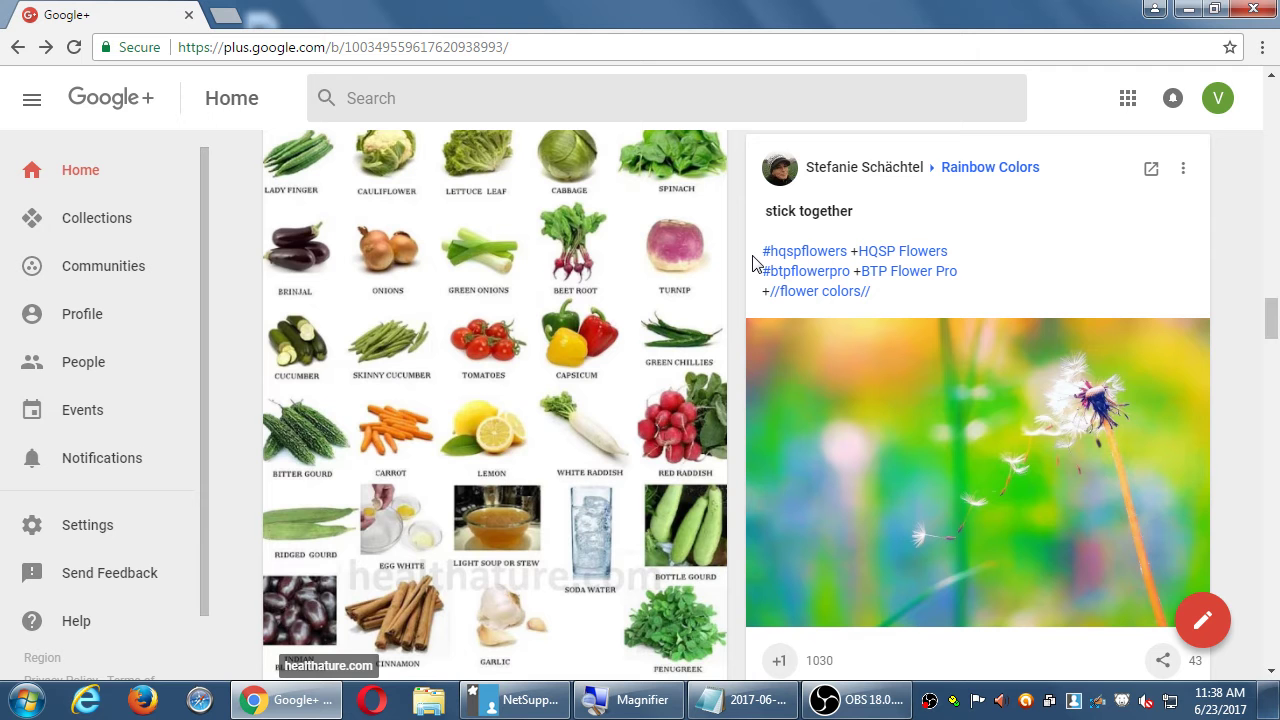
pyautogui.scroll(4, 515, 302)
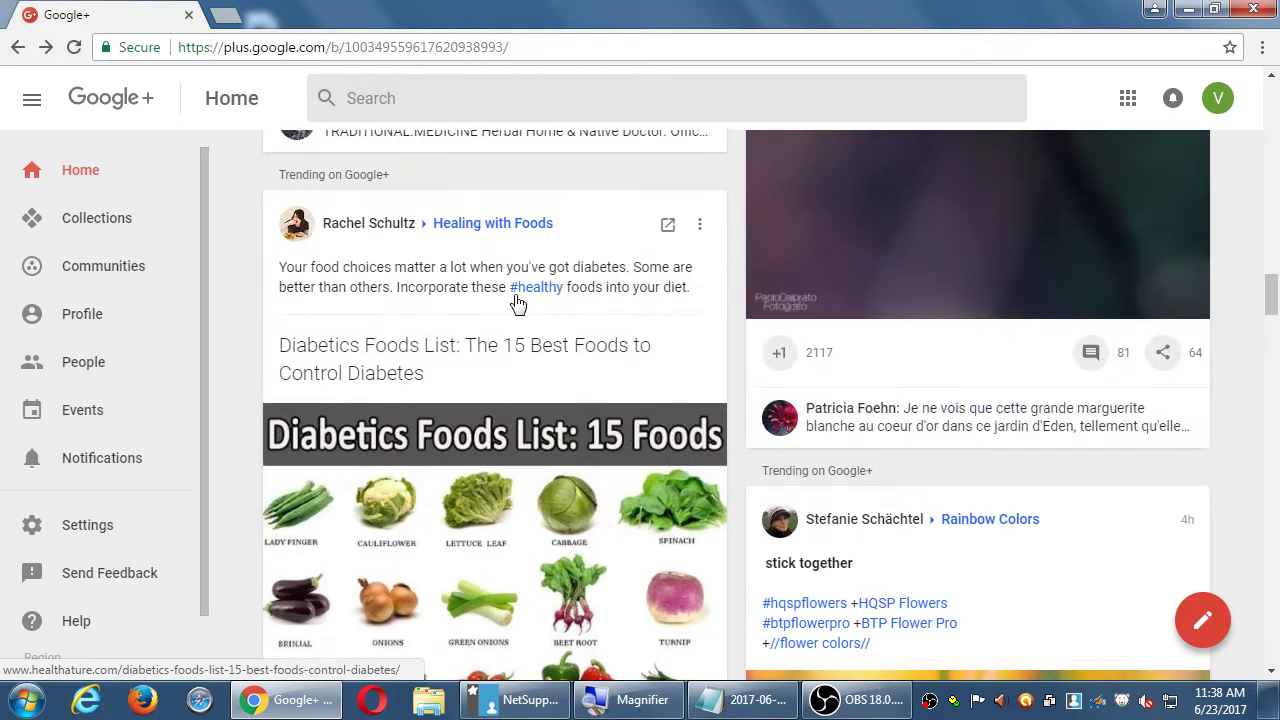
# Open the article linked in the Diabetics Foods List post, look through its text and pictures, and close it
pyautogui.scroll(1, 516, 302)
pyautogui.scroll(-1, 517, 303)
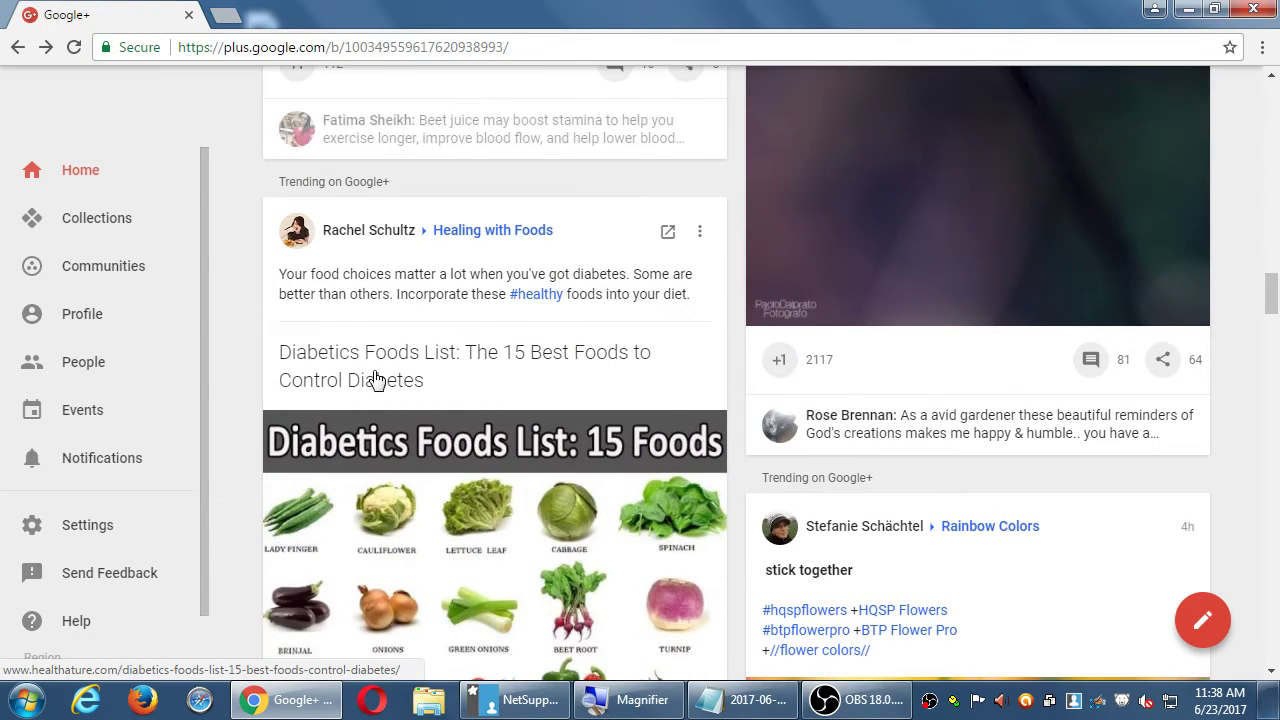
pyautogui.click(376, 380)
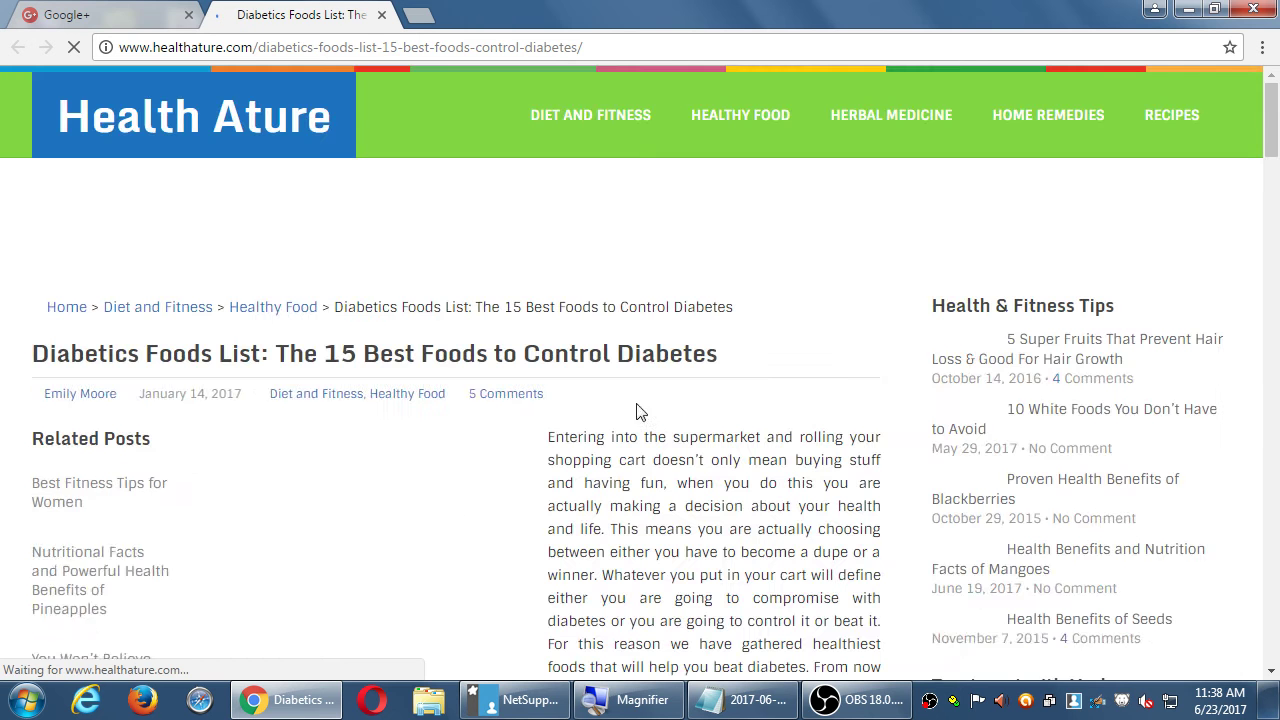
pyautogui.click(134, 25)
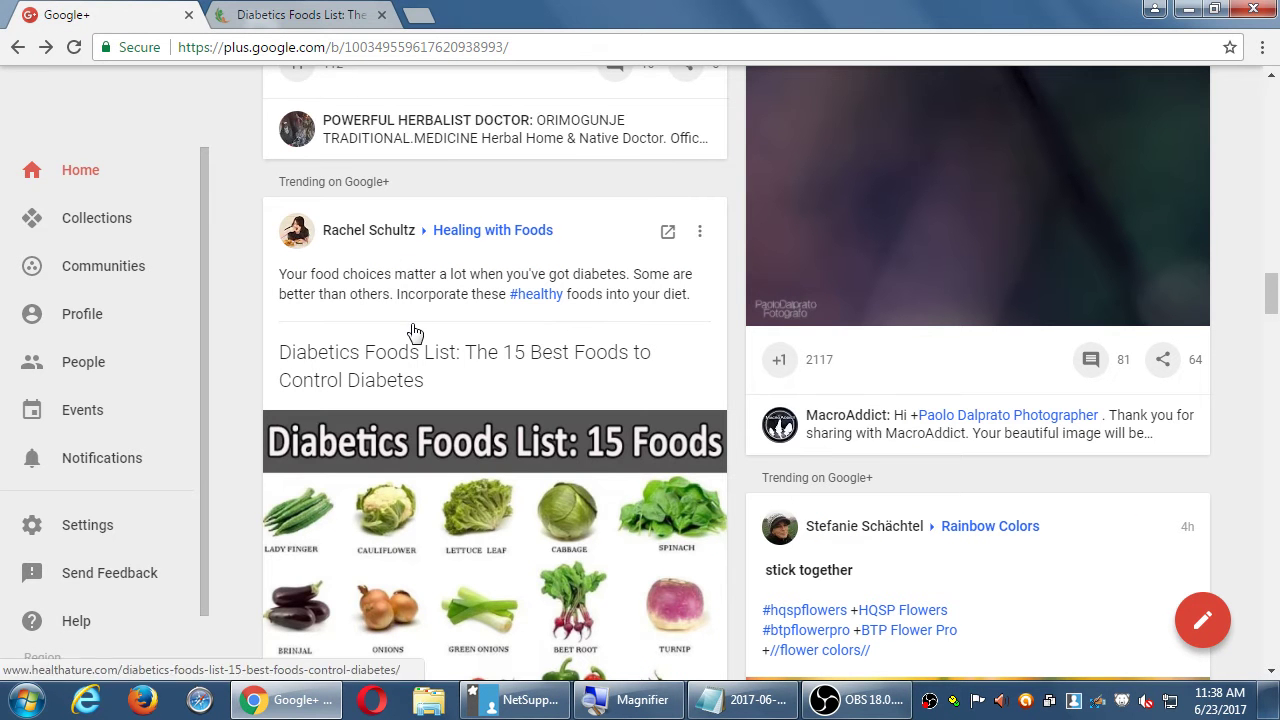
pyautogui.click(334, 16)
pyautogui.scroll(-3, 752, 515)
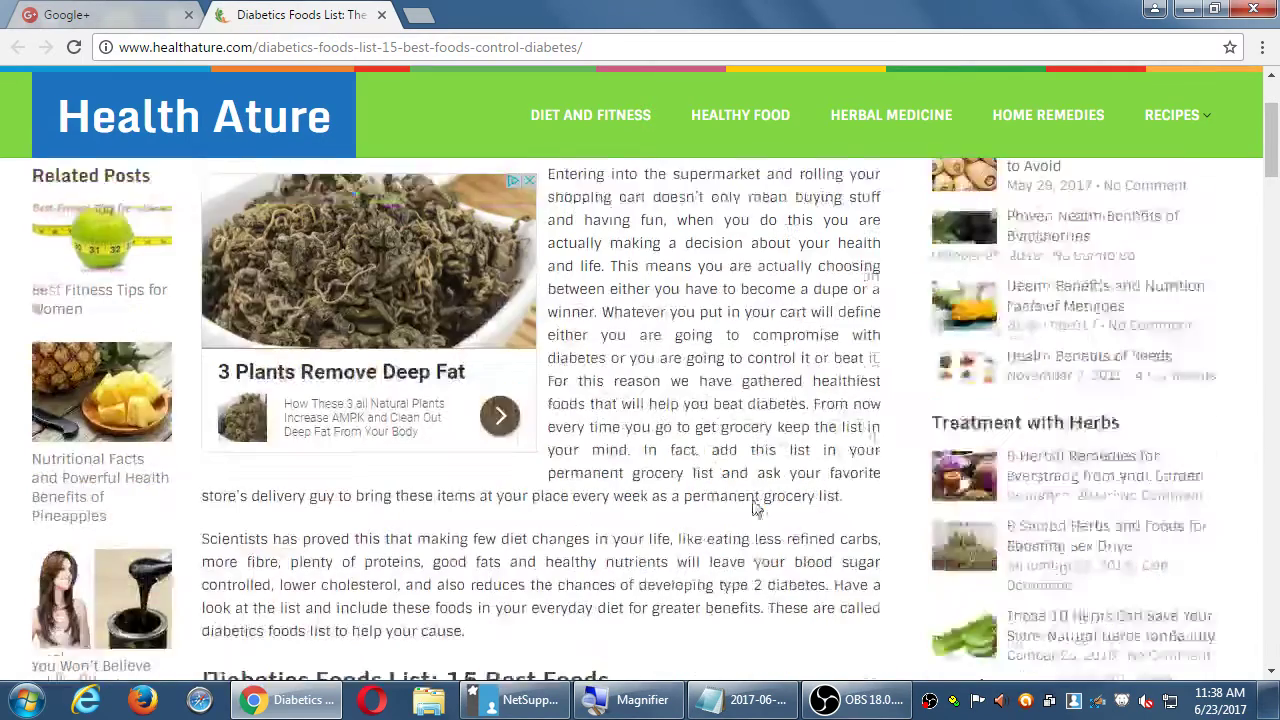
pyautogui.scroll(-5, 755, 508)
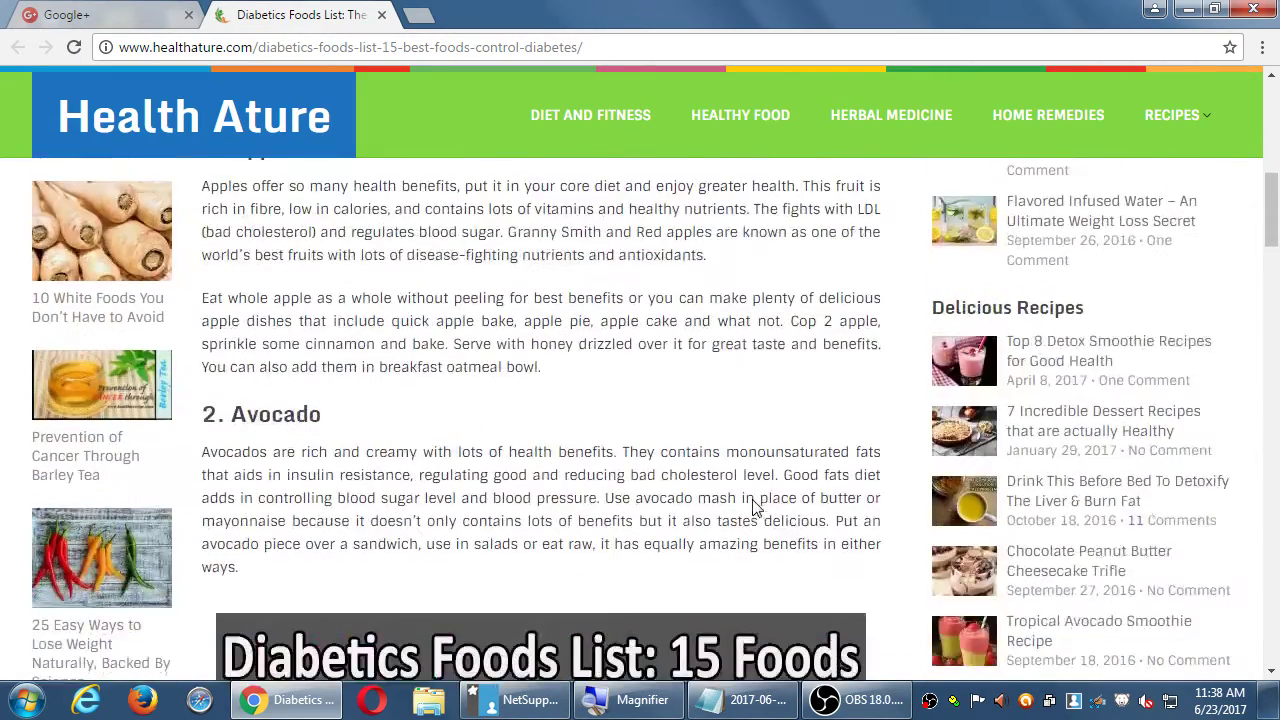
pyautogui.scroll(-2, 755, 508)
pyautogui.scroll(3, 754, 508)
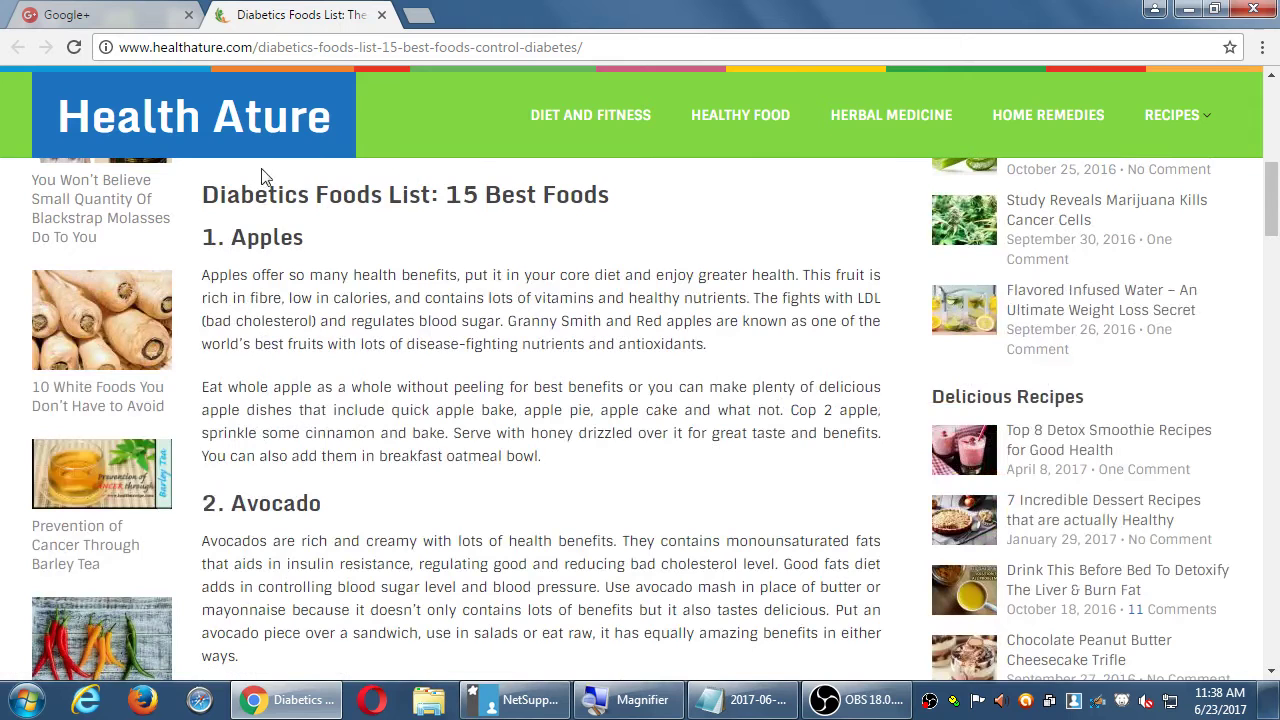
pyautogui.click(381, 15)
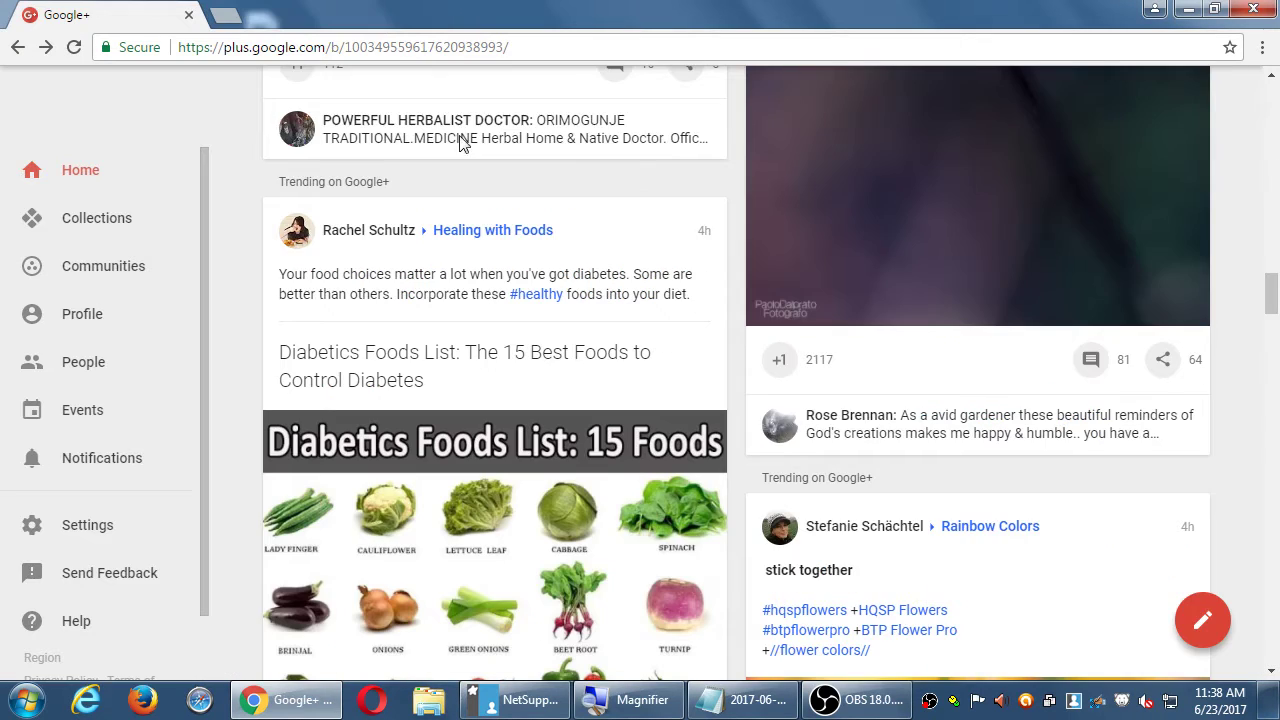
# Open and discard a blank post, and revisit the Diabetics Foods List post in the home feed to examine its link title and picture
pyautogui.scroll(-3, 757, 394)
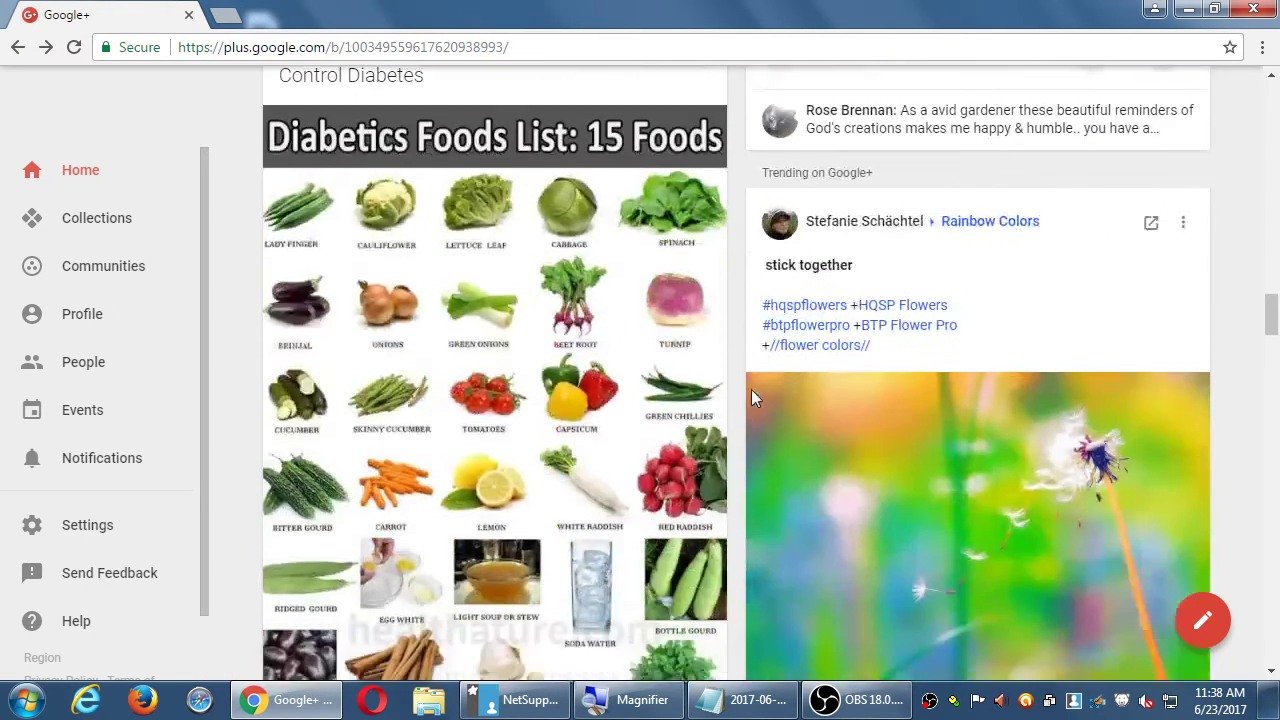
pyautogui.scroll(-6, 754, 397)
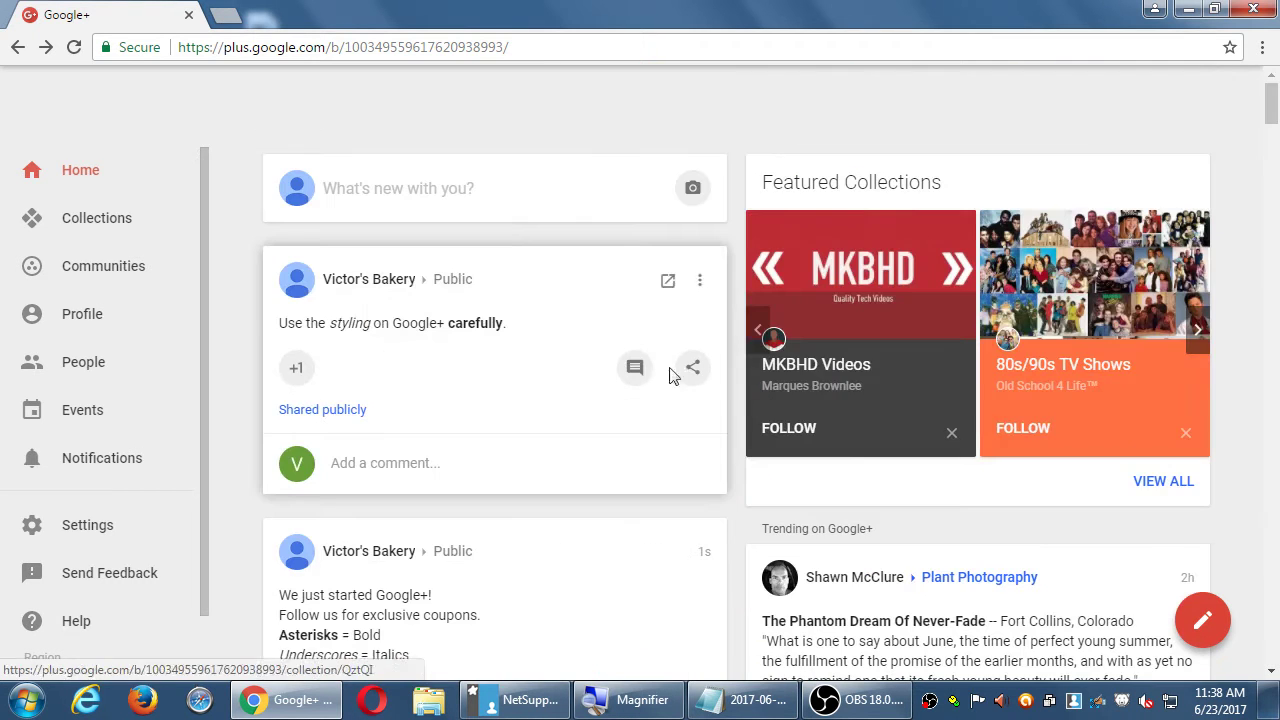
pyautogui.click(491, 195)
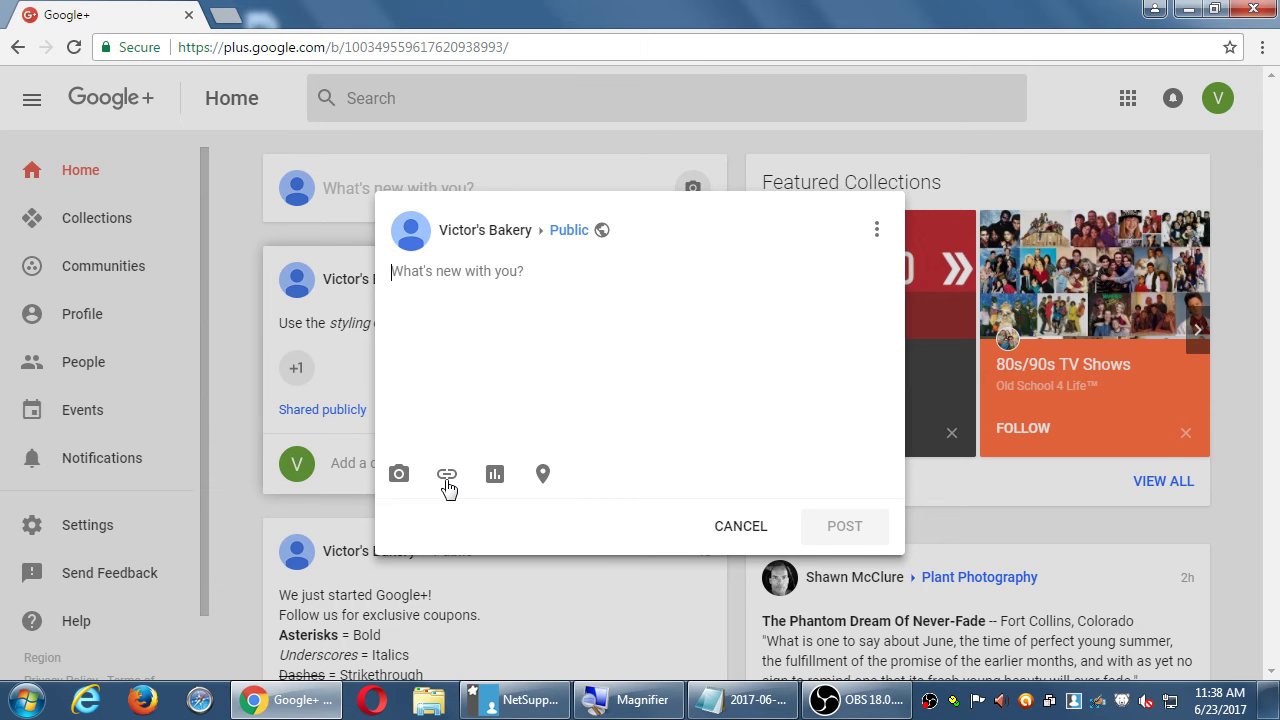
pyautogui.press('Escape')
pyautogui.scroll(-6, 508, 551)
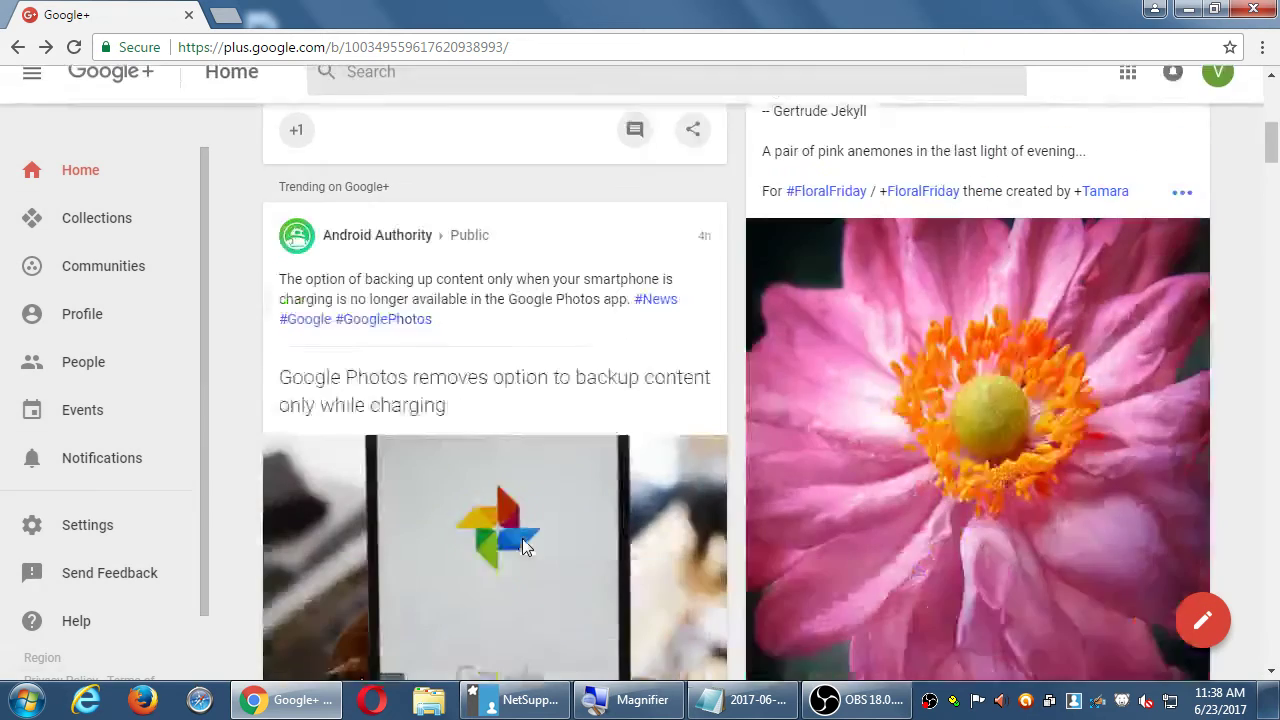
pyautogui.scroll(-10, 522, 538)
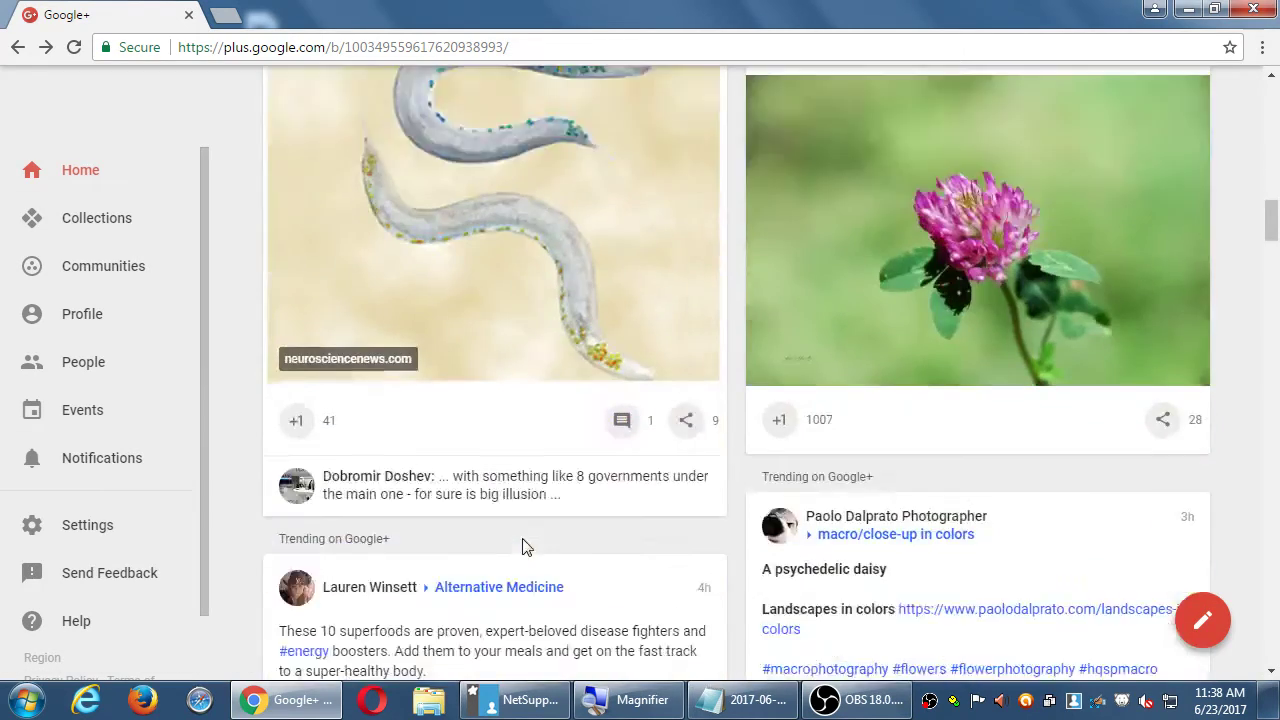
pyautogui.scroll(-10, 522, 546)
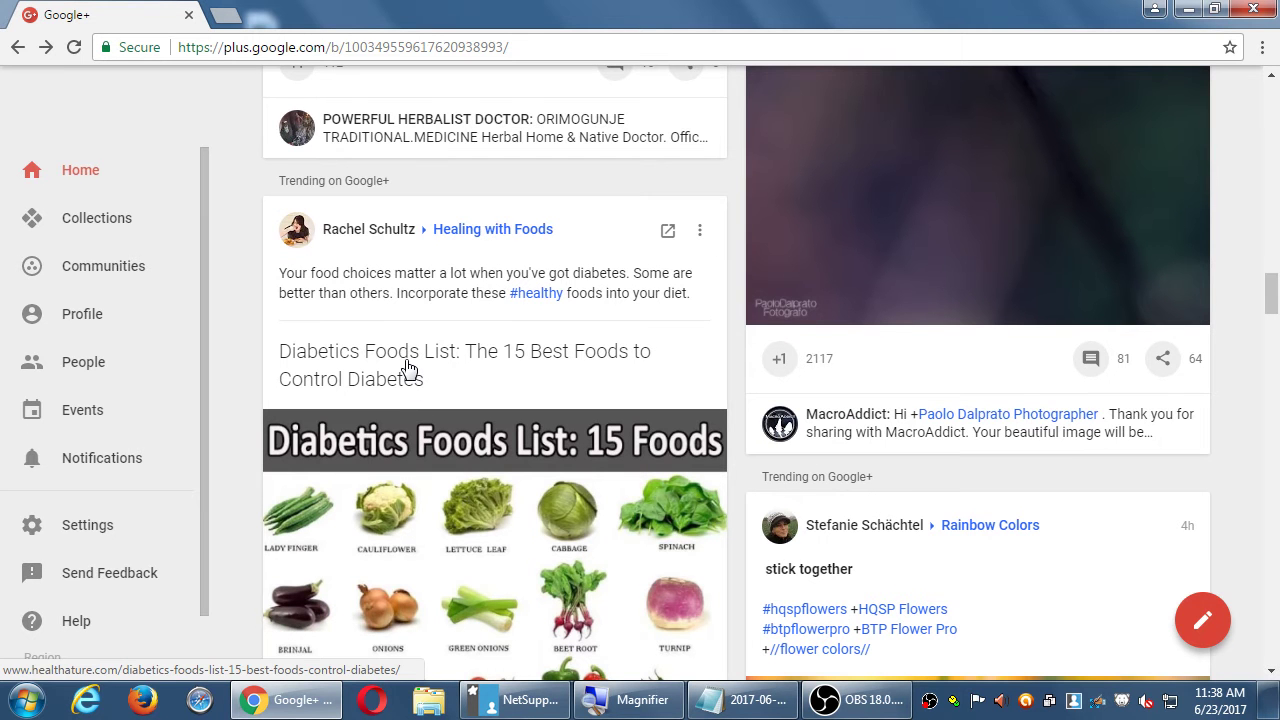
pyautogui.scroll(20, 508, 523)
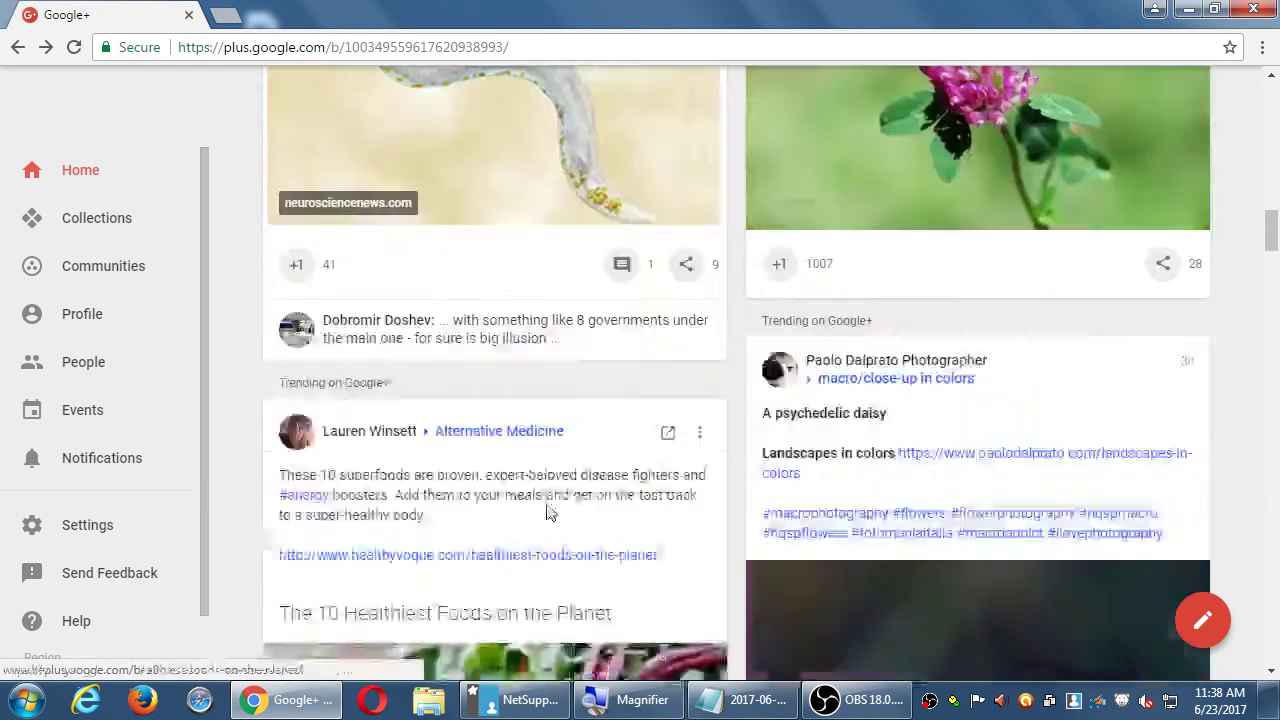
pyautogui.scroll(5, 585, 485)
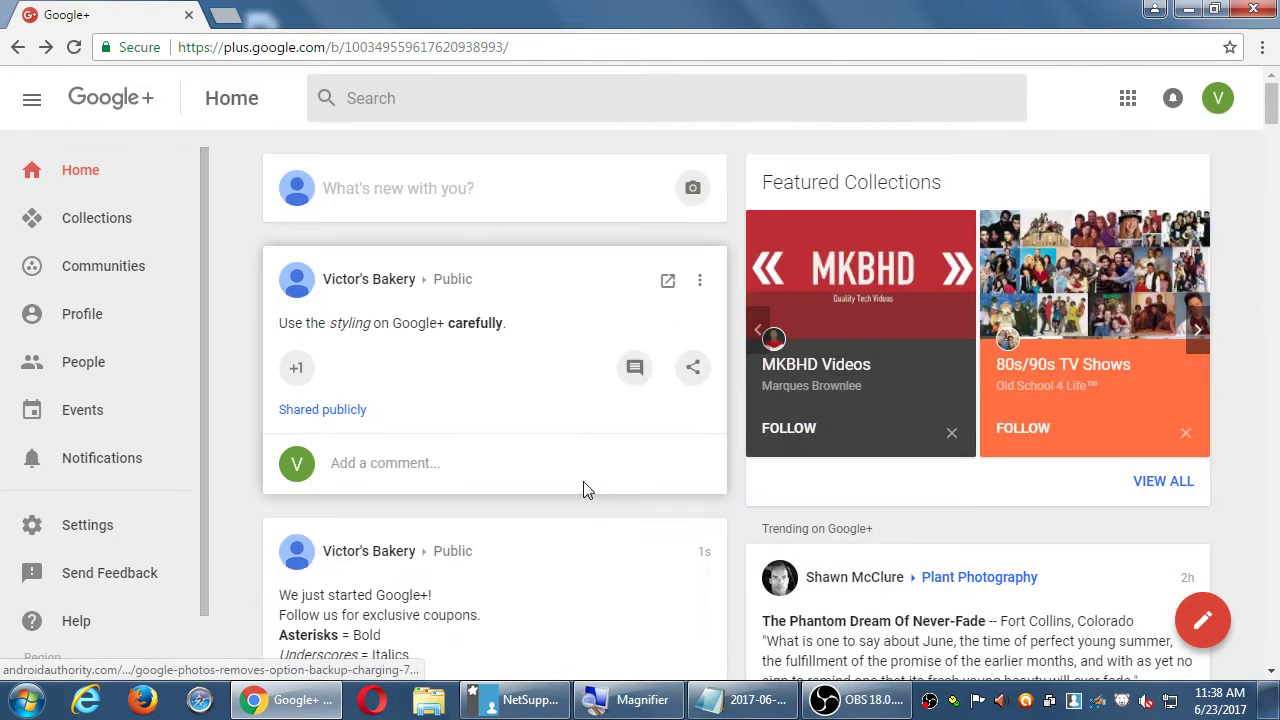
pyautogui.click(449, 195)
pyautogui.click(447, 475)
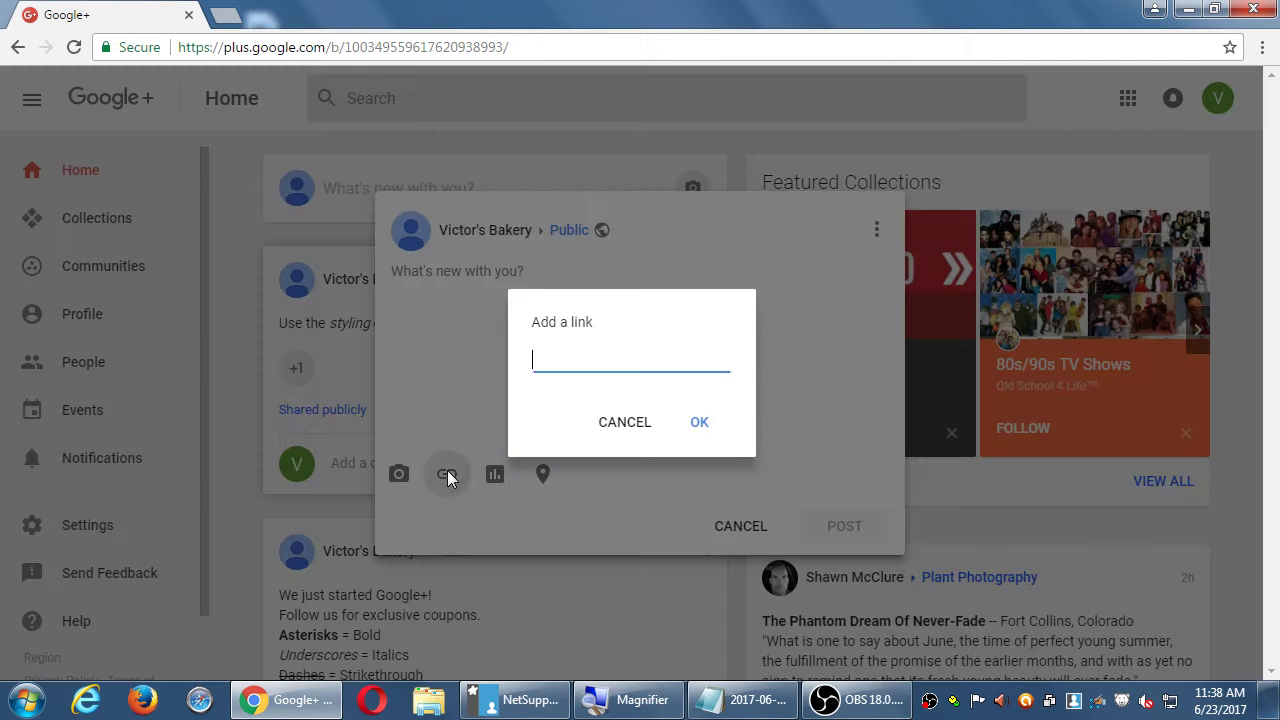
pyautogui.write('http')
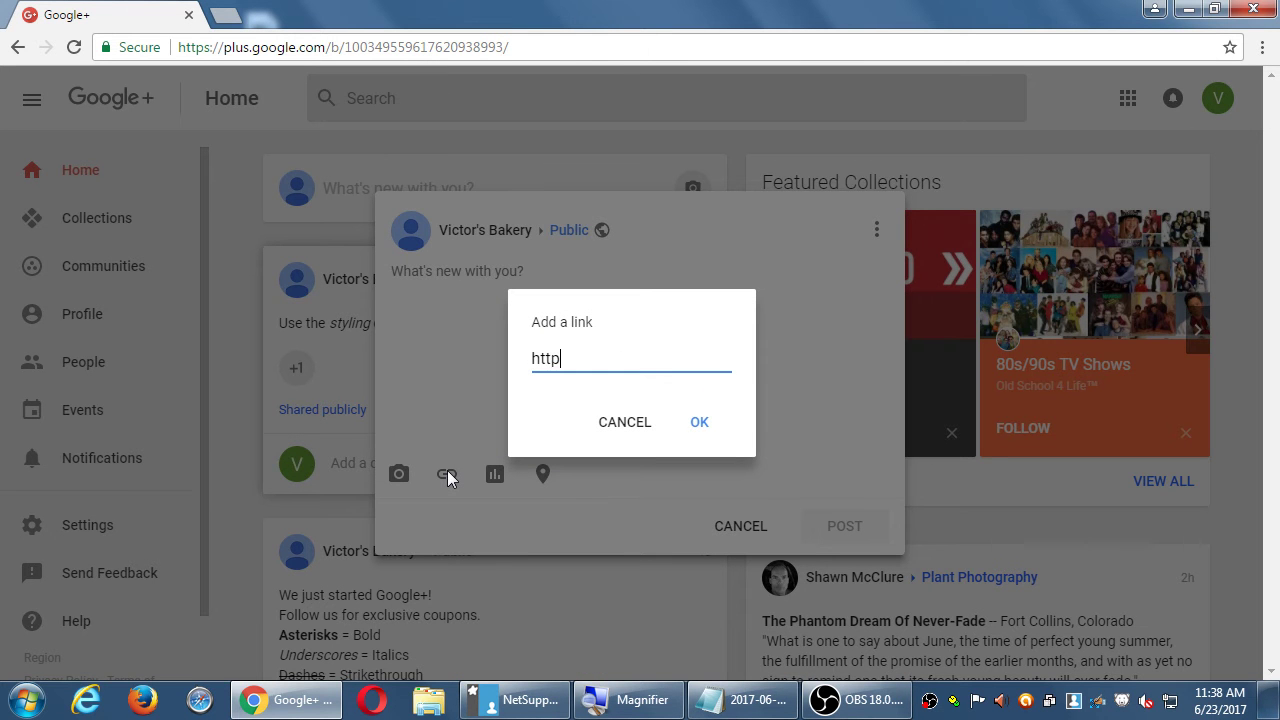
pyautogui.write('://vmcink.net')
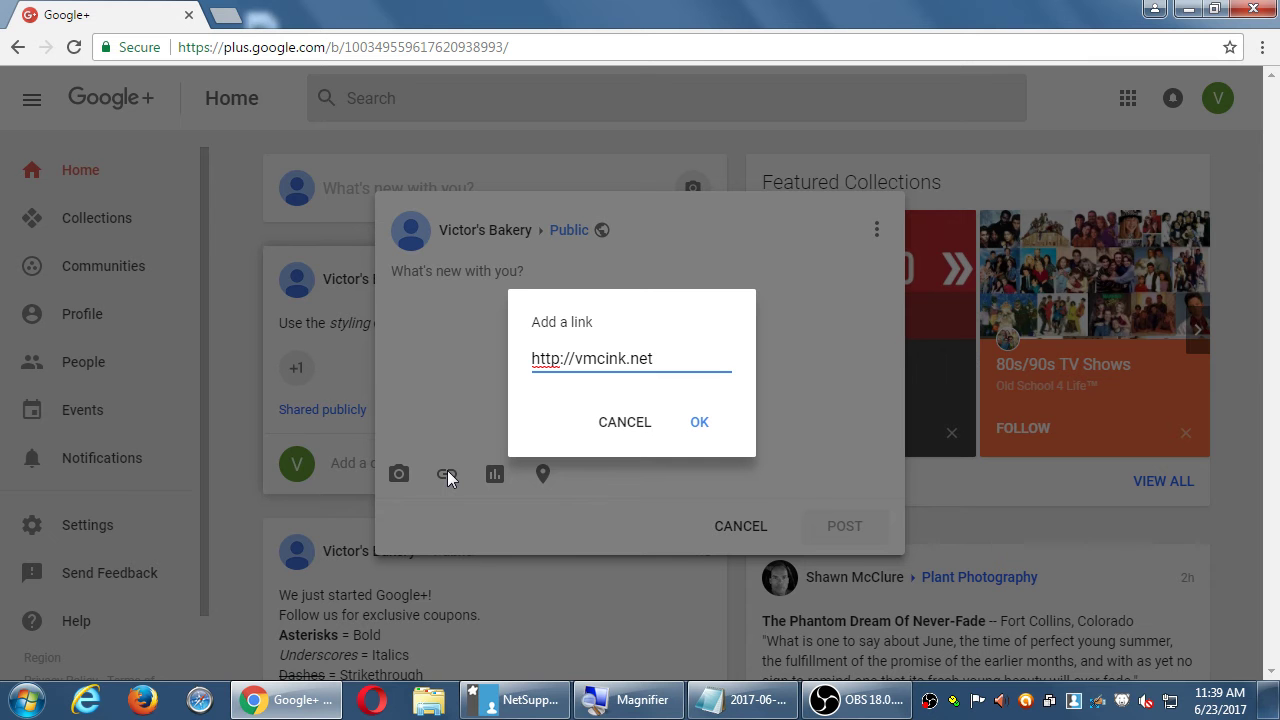
# Visit vmcink.net in a new browser tab and open the "how to record a podcast" article from its updates
pyautogui.hotkey('ctrl', 't')
pyautogui.write('vmcink.net')
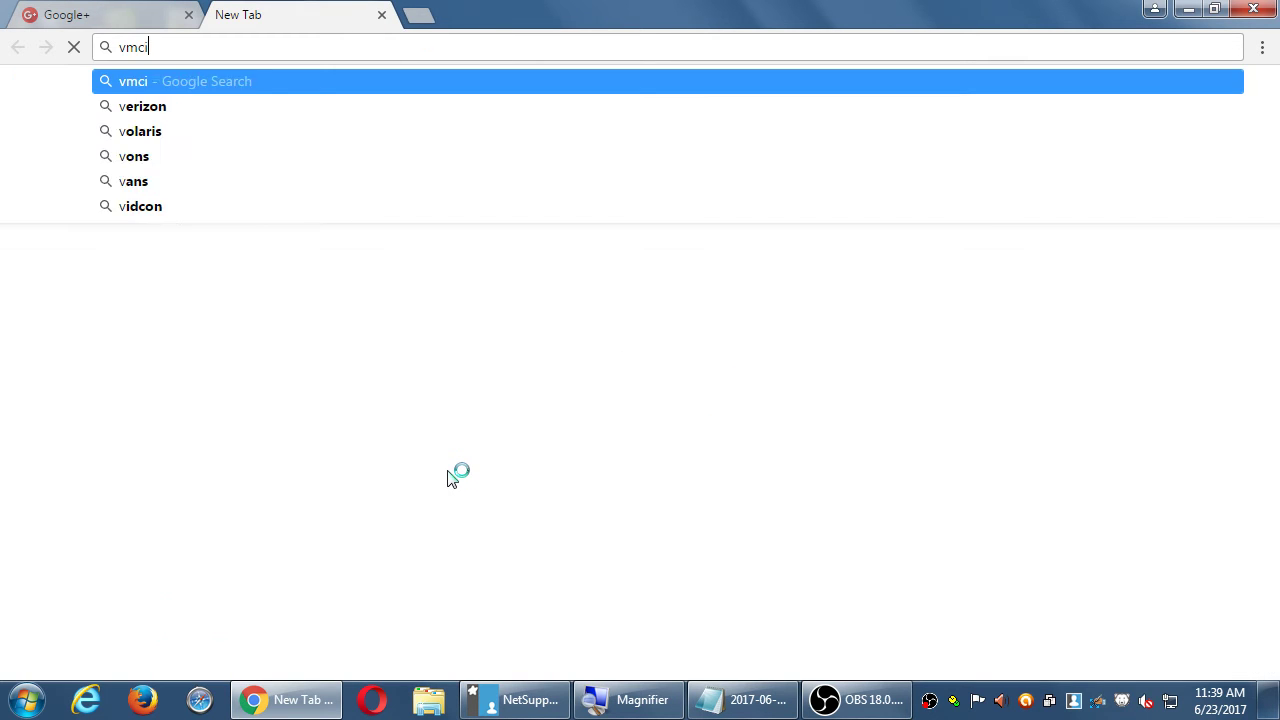
pyautogui.press('Return')
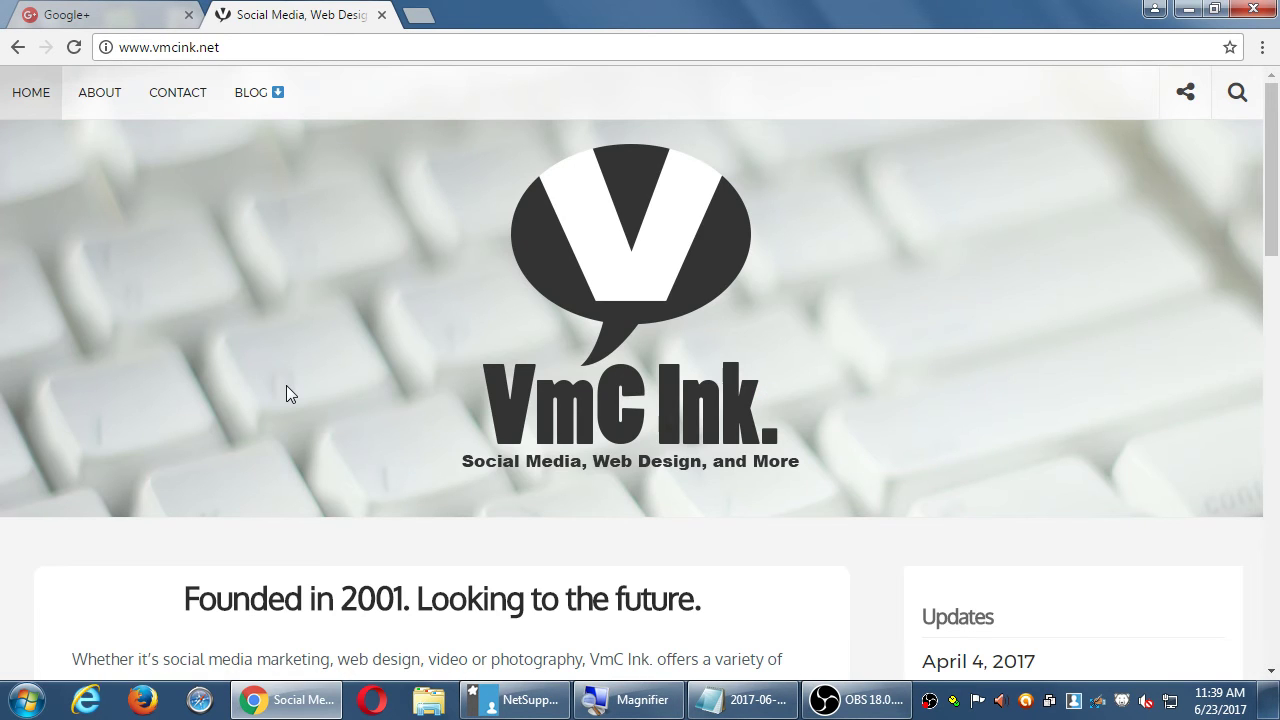
pyautogui.scroll(-3, 287, 393)
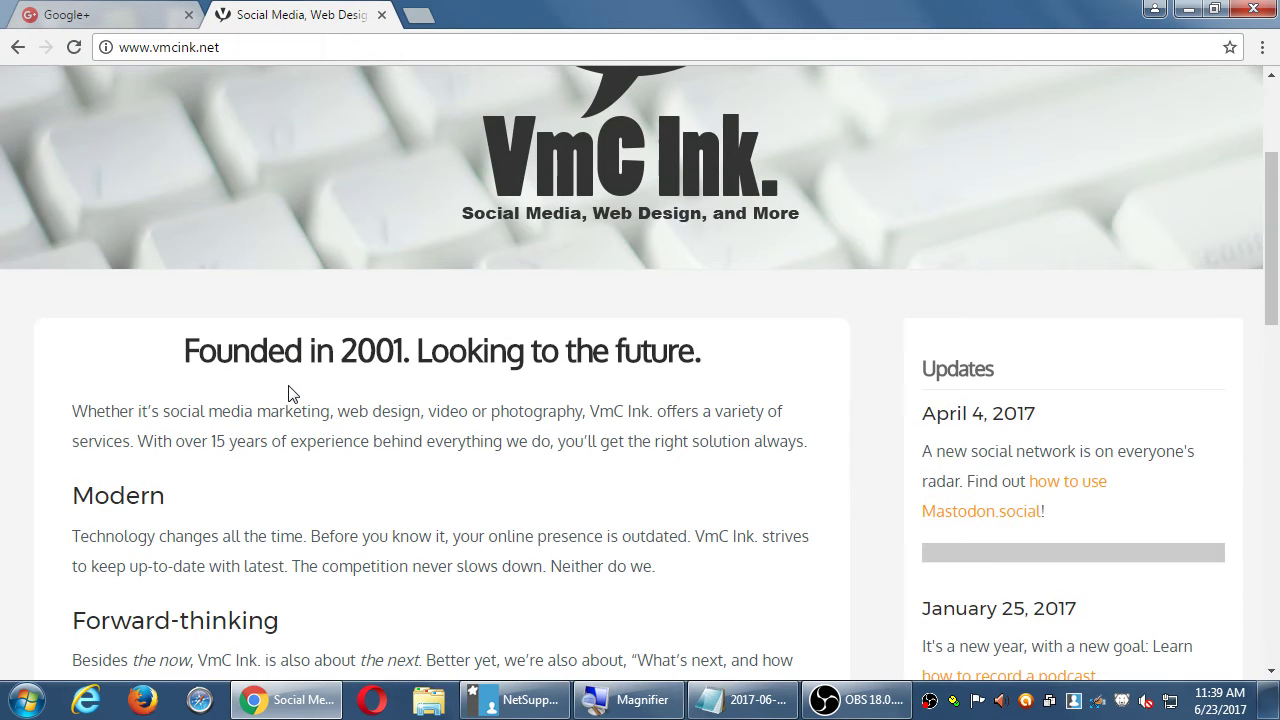
pyautogui.scroll(-1, 288, 393)
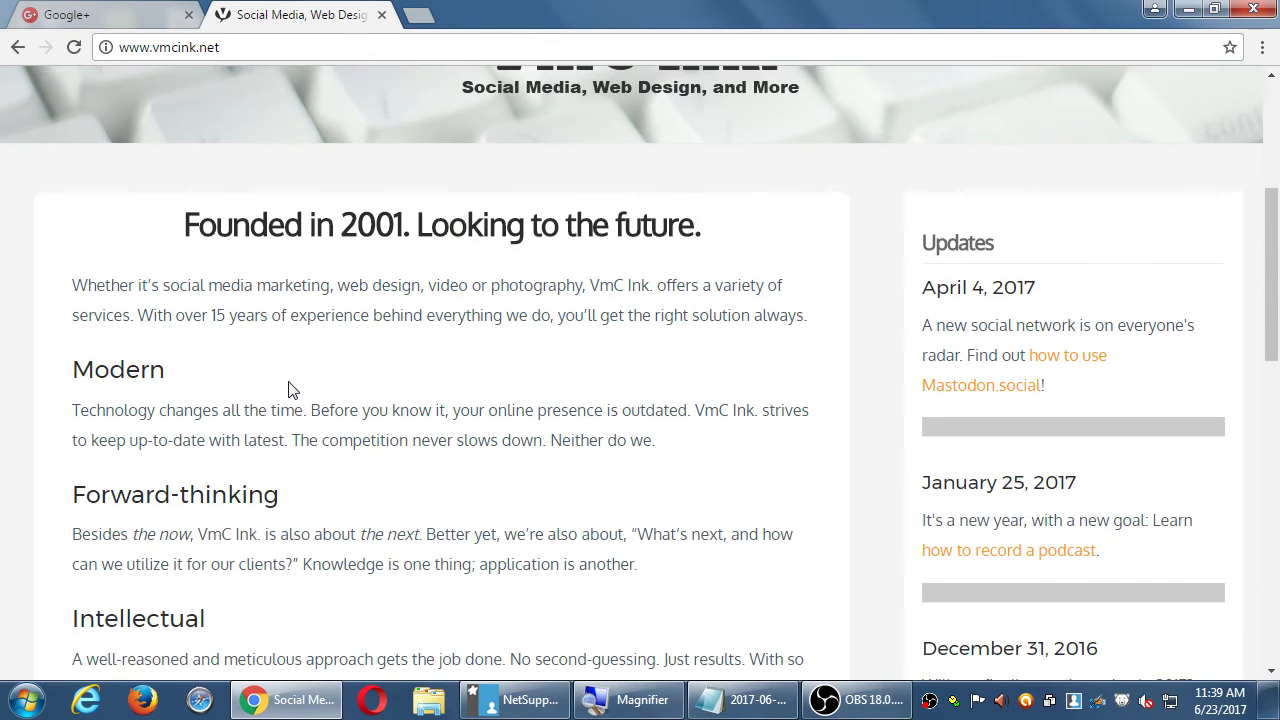
pyautogui.scroll(-1, 288, 393)
pyautogui.click(1043, 452)
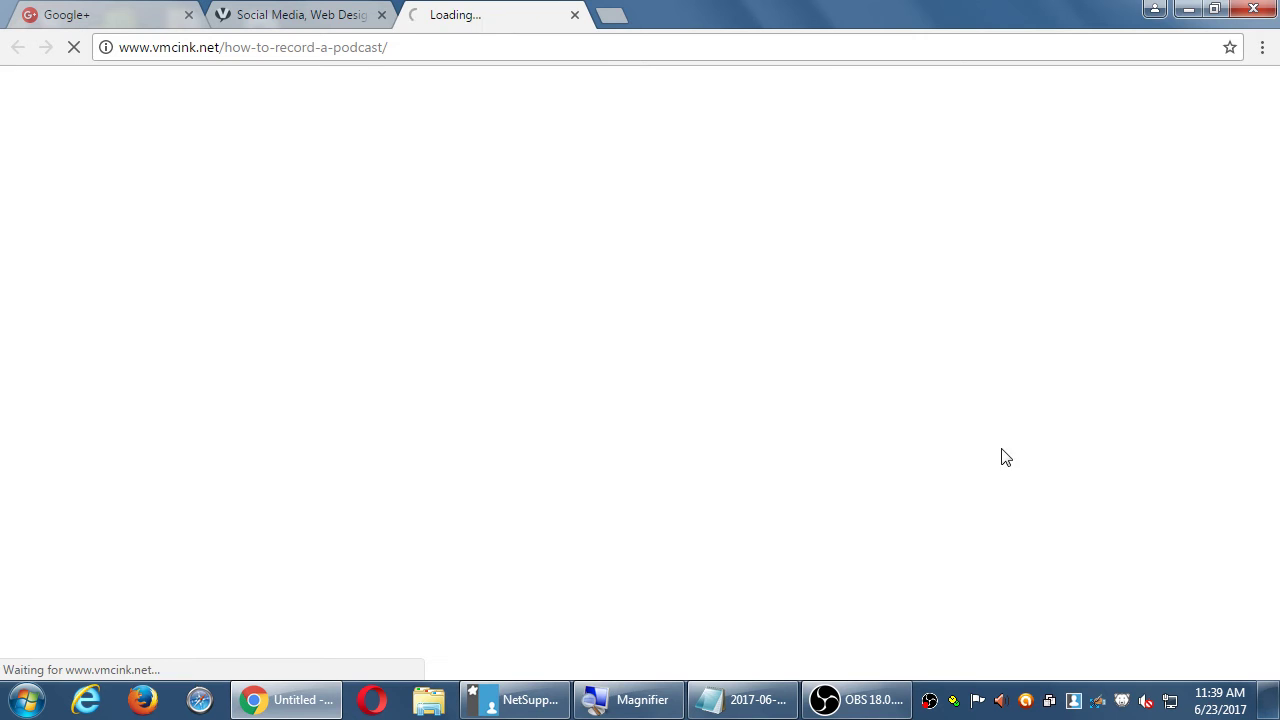
# Look over the start of the How to Record a Podcast article and copy its web address
pyautogui.scroll(-1, 381, 356)
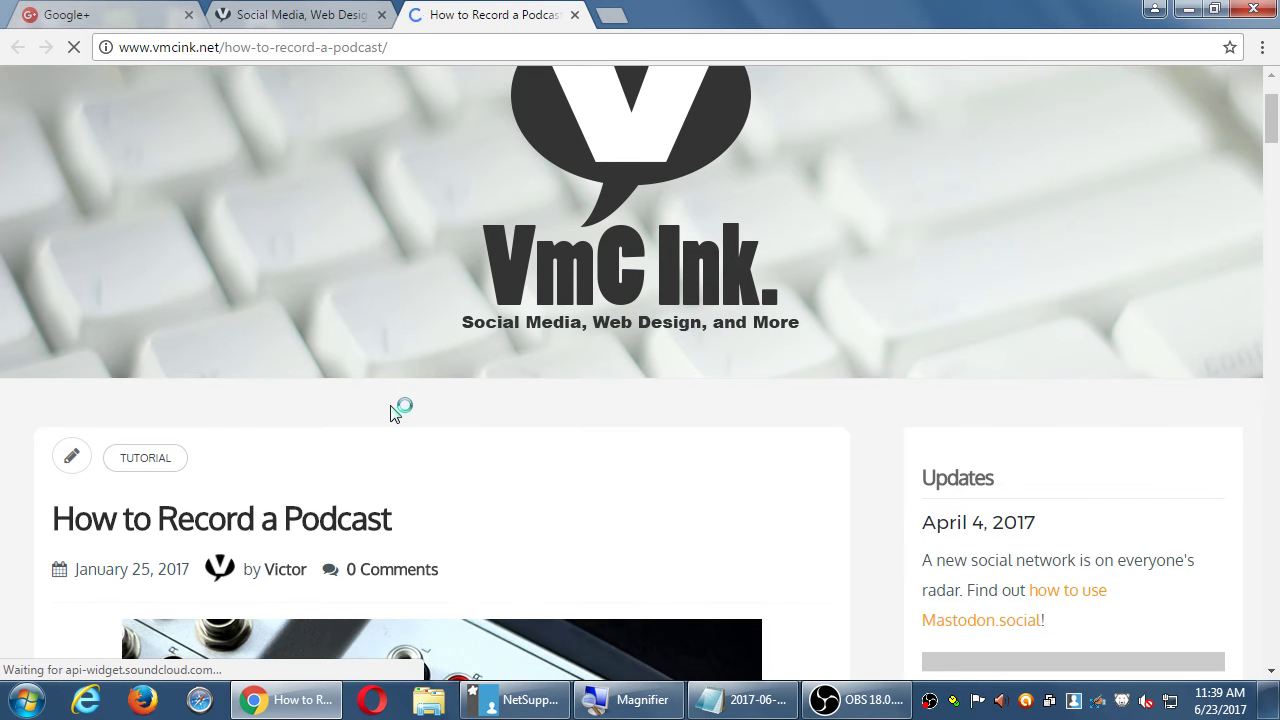
pyautogui.scroll(-1, 392, 414)
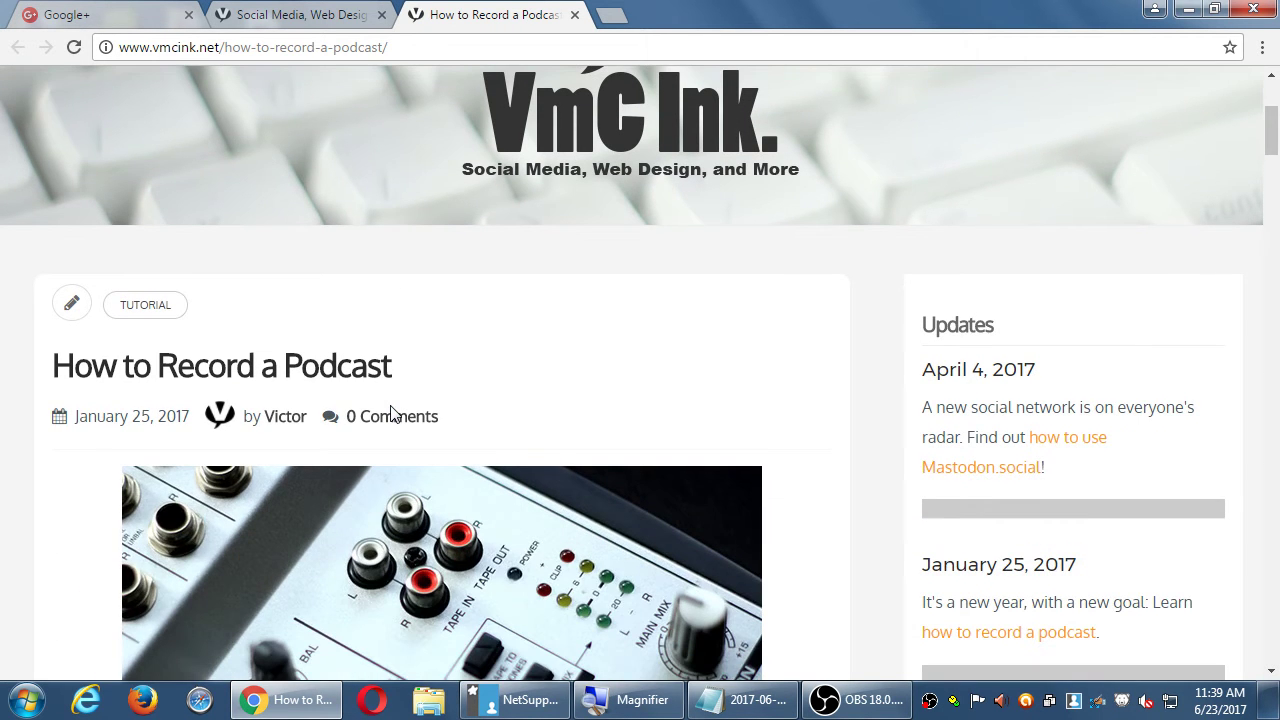
pyautogui.scroll(2, 391, 414)
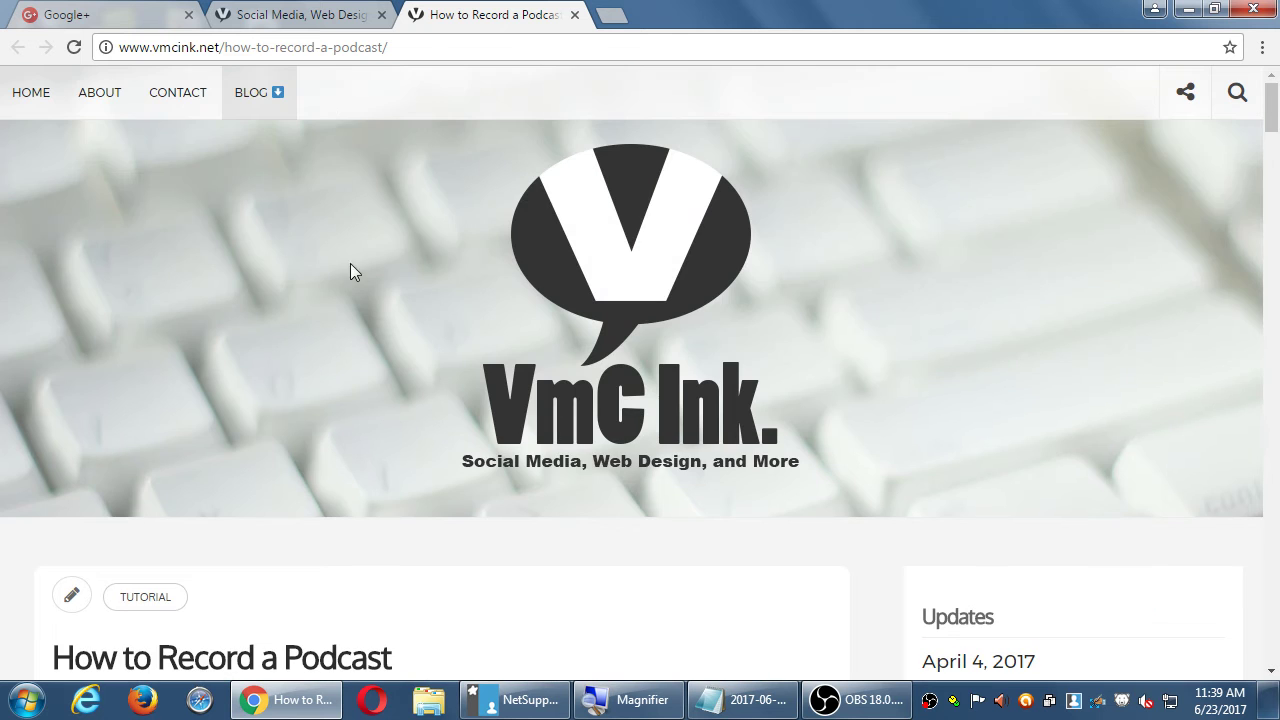
pyautogui.click(325, 52)
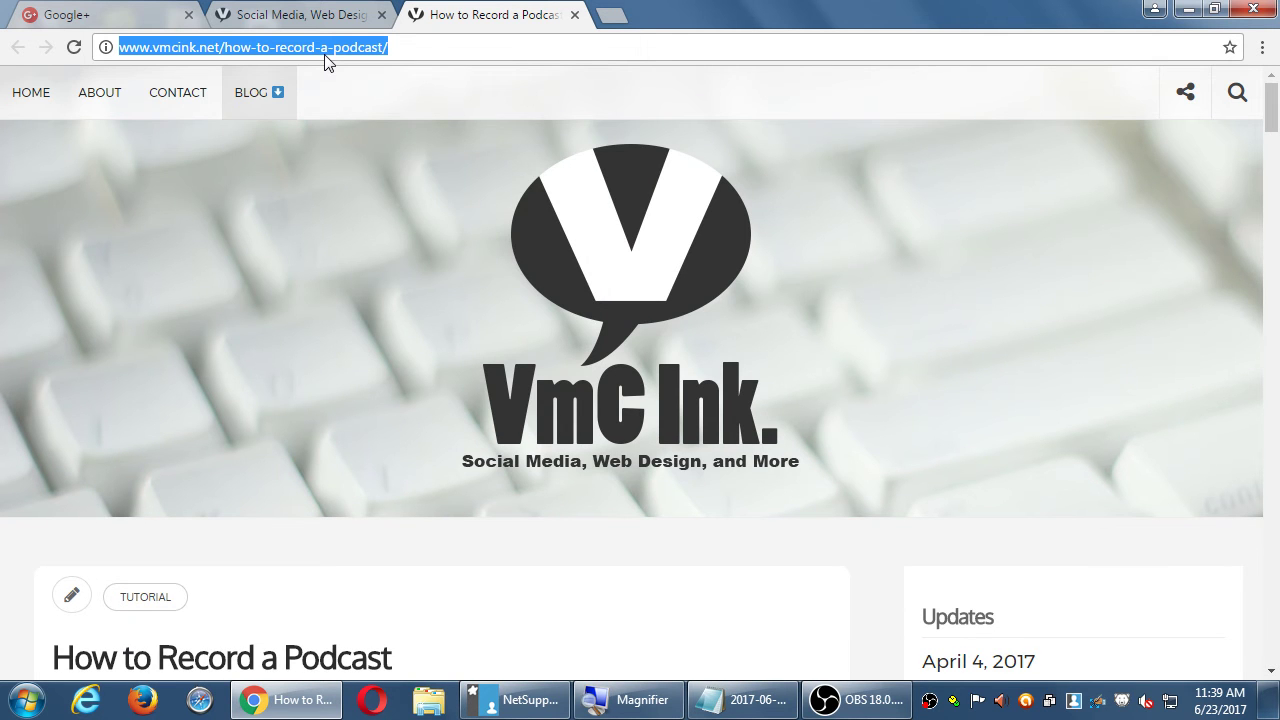
pyautogui.rightClick(325, 60)
pyautogui.click(350, 128)
# Return to the Google+ draft, replace its link with the copied podcast article address, and publish the post
pyautogui.click(155, 22)
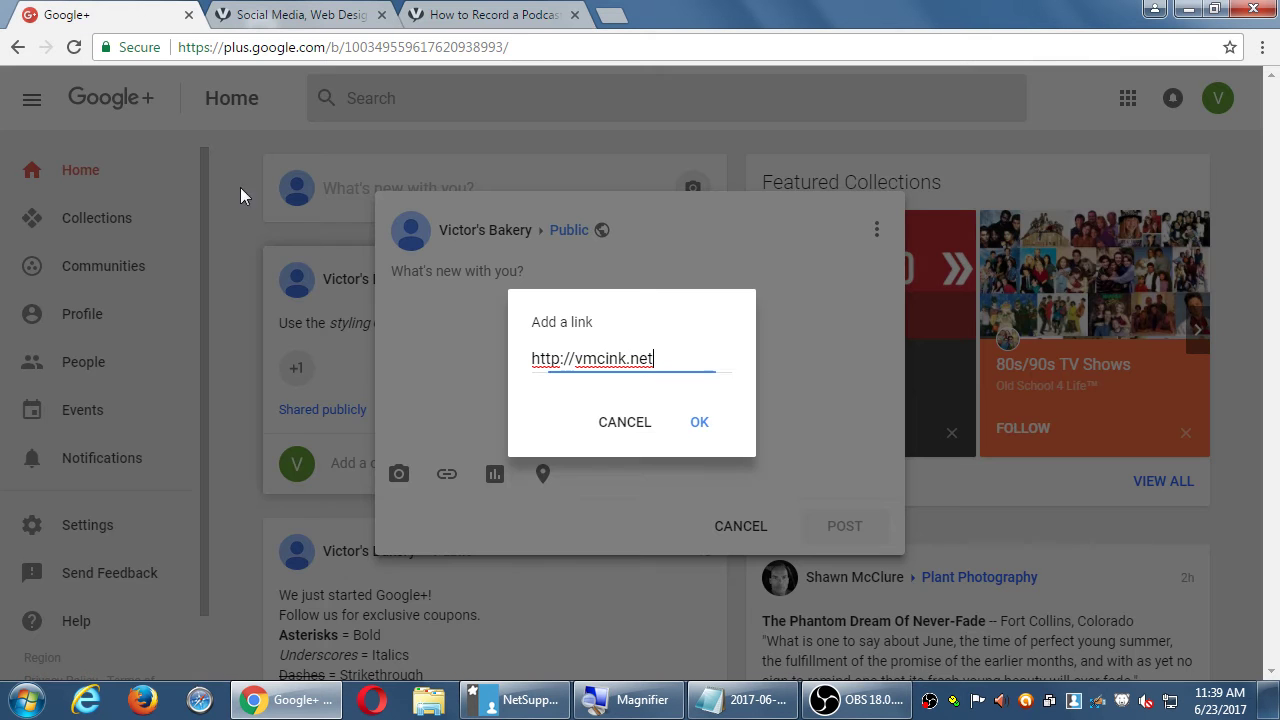
pyautogui.moveTo(663, 362); pyautogui.dragTo(407, 348)
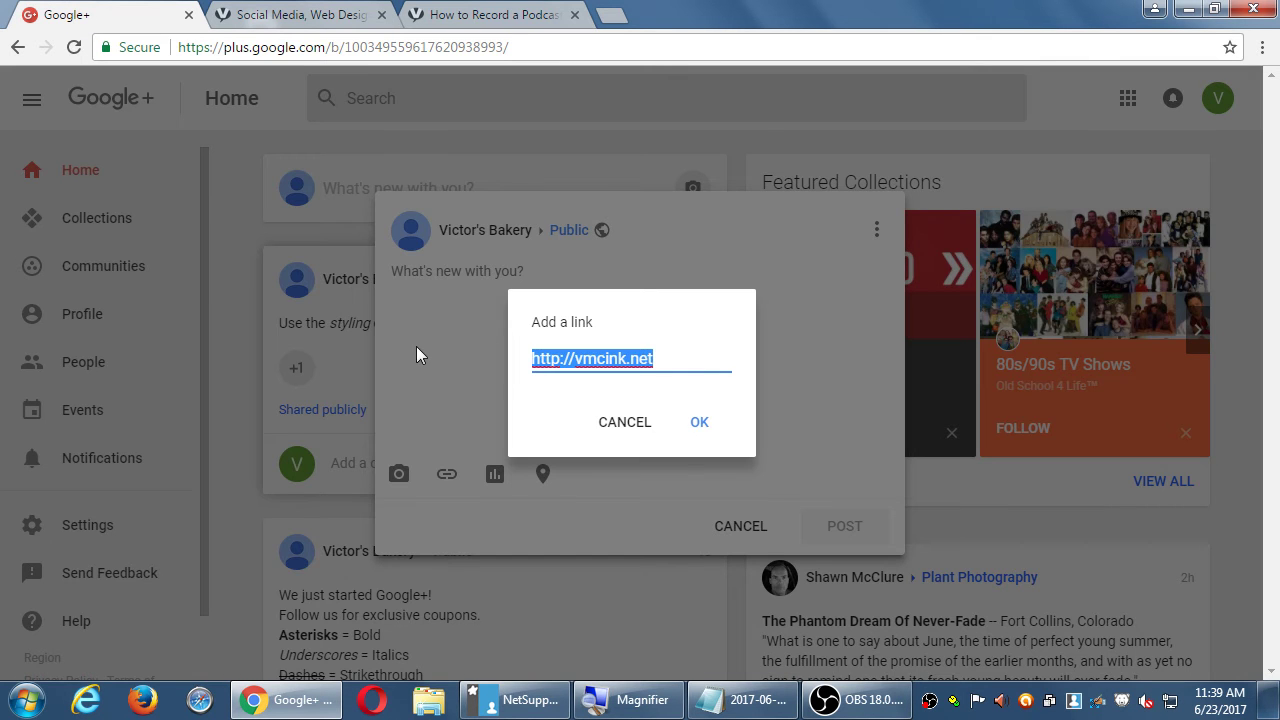
pyautogui.hotkey('ctrl', 'v')
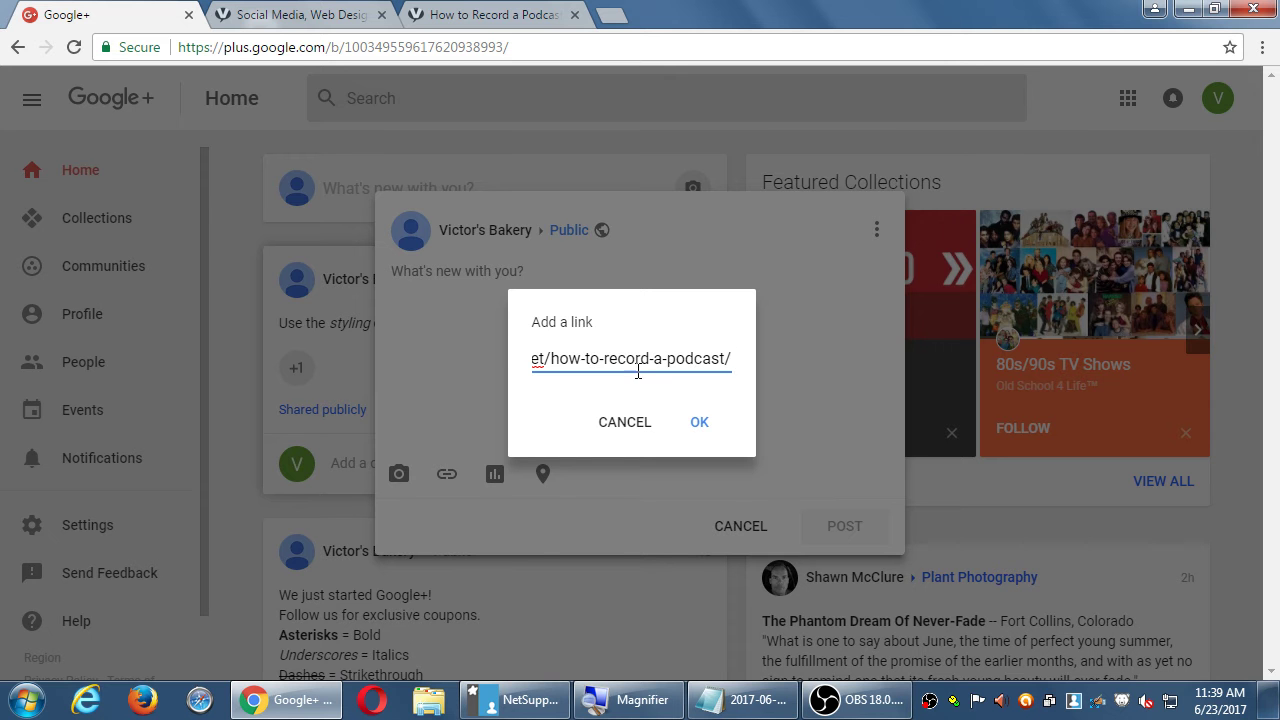
pyautogui.click(700, 427)
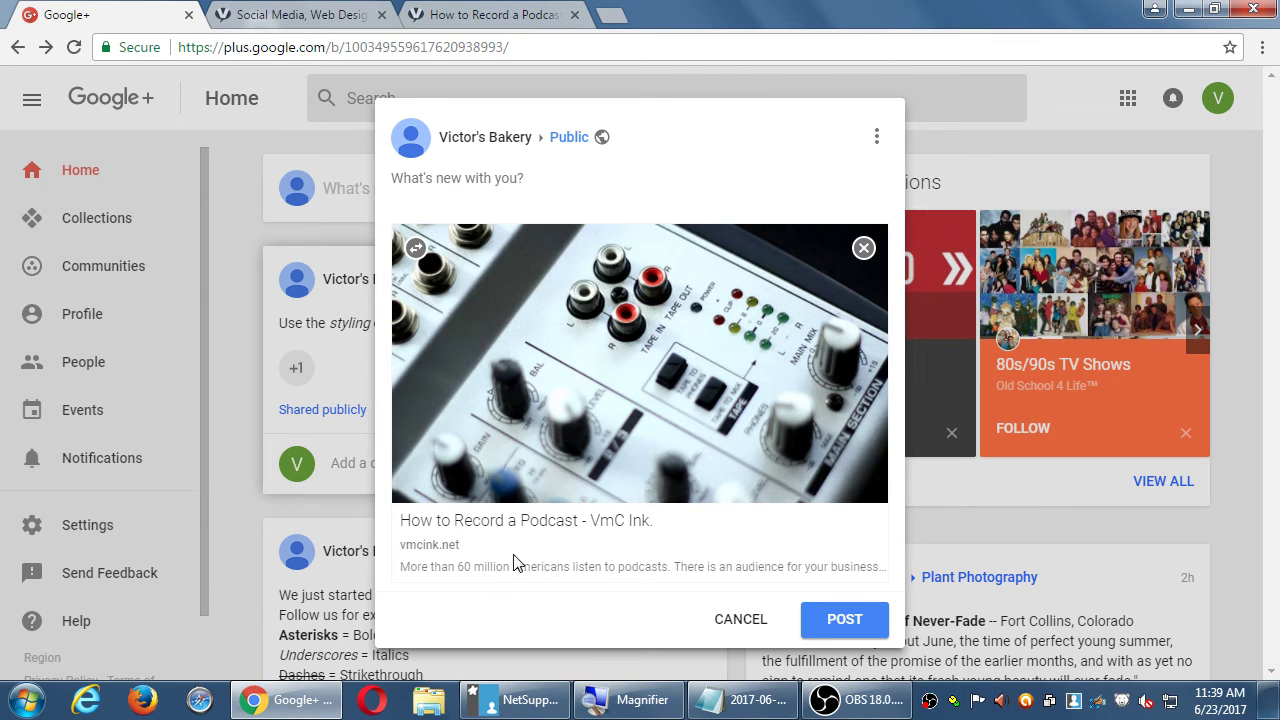
pyautogui.click(822, 628)
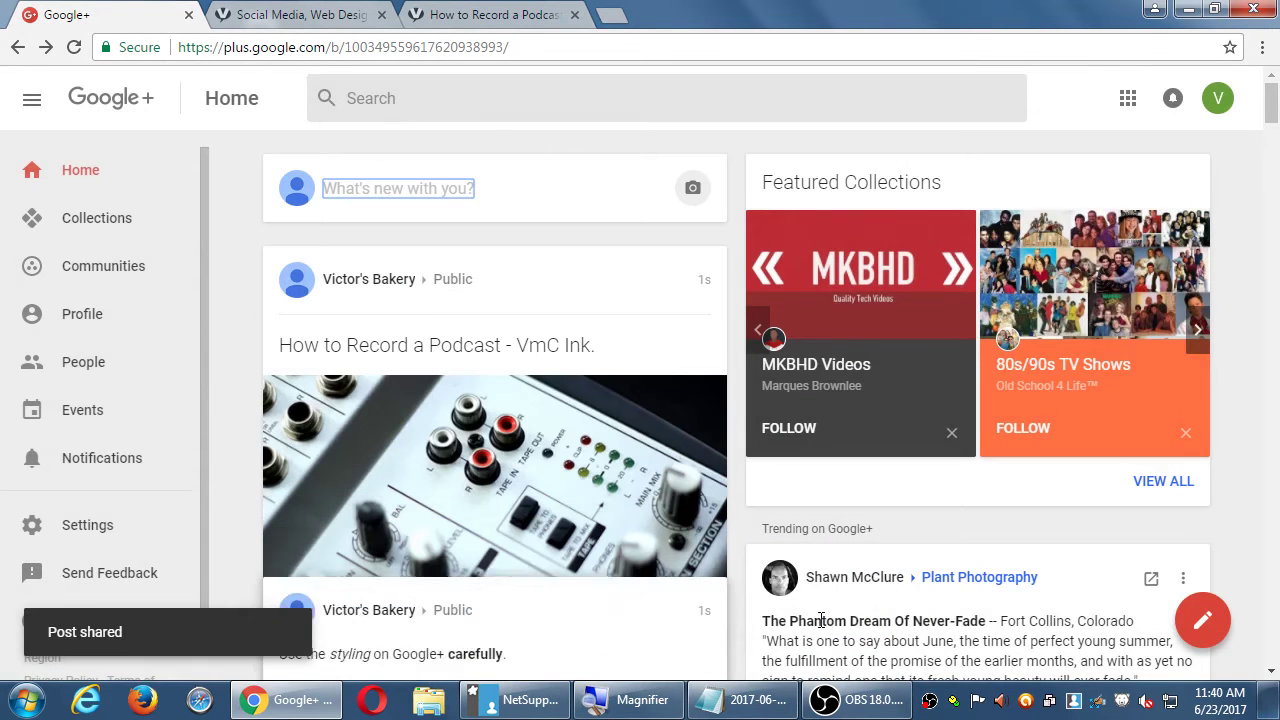
# Examine the published How to Record a Podcast post and follow its title link to the article
pyautogui.scroll(-1, 748, 548)
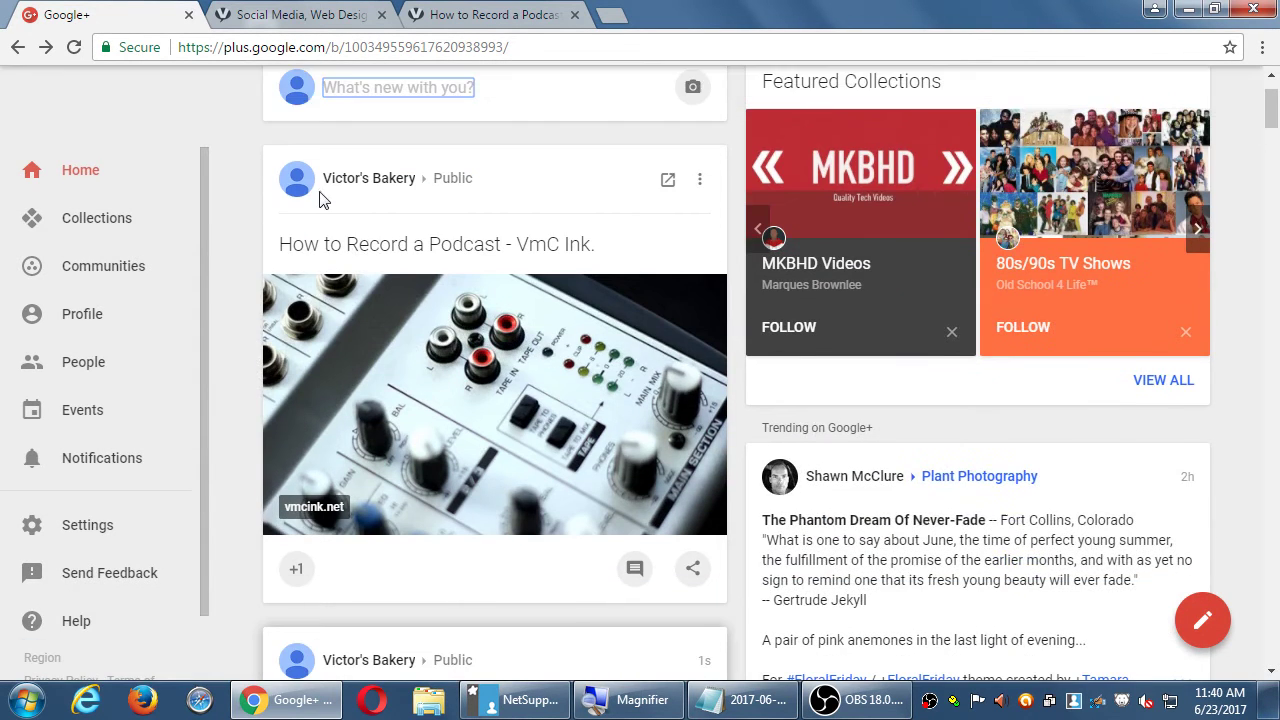
pyautogui.moveTo(438, 193)
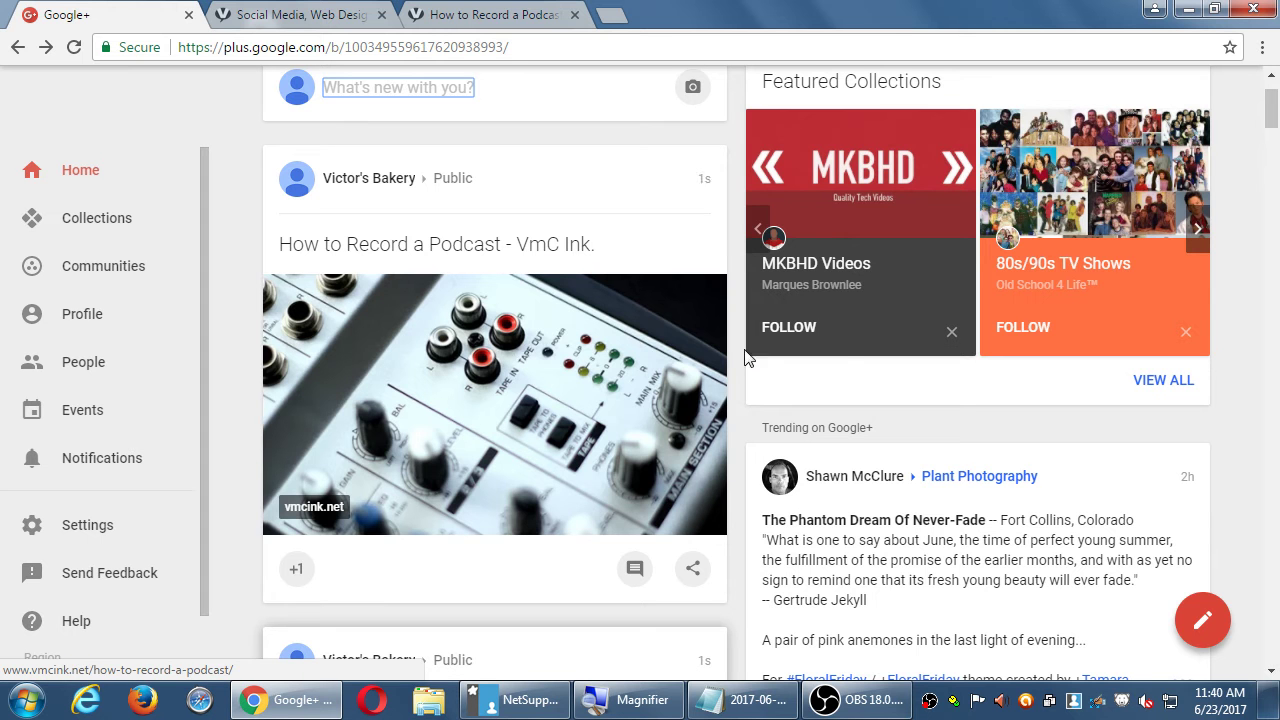
pyautogui.click(531, 251)
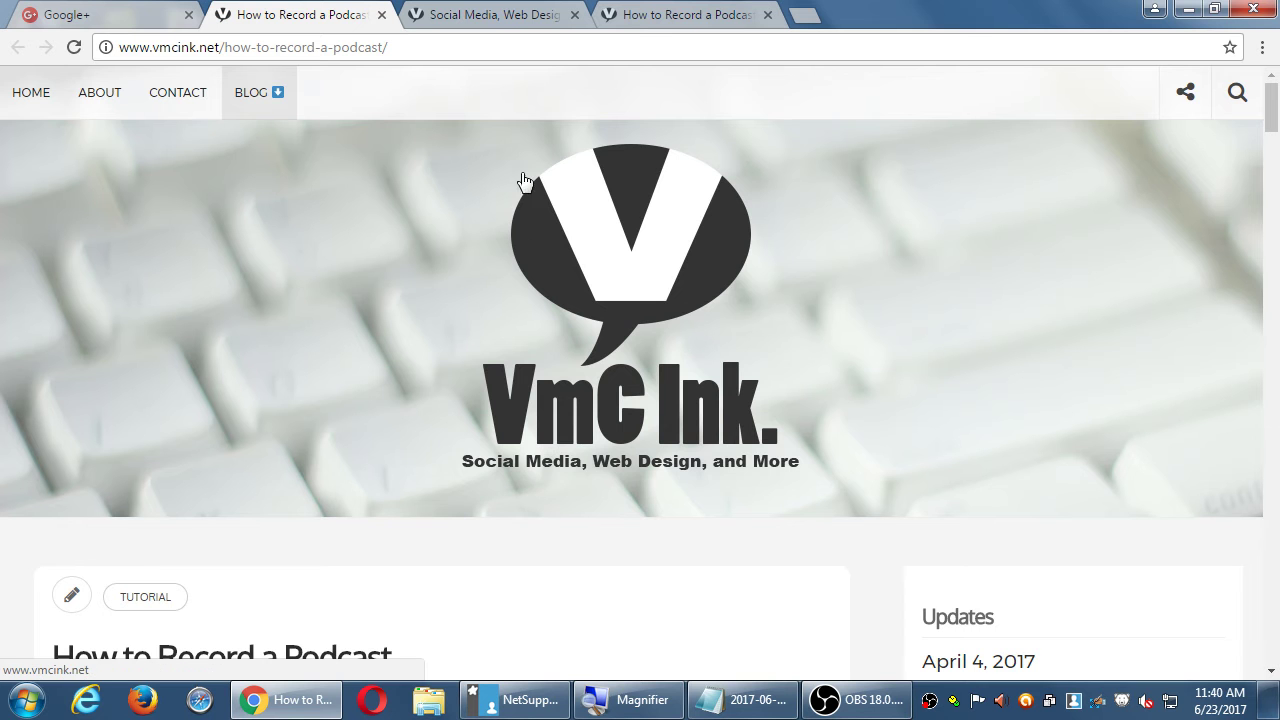
# Switch to the Notepad notes and, after a blank line, add "When posting, think about adding MORE than just the text."
pyautogui.click(742, 697)
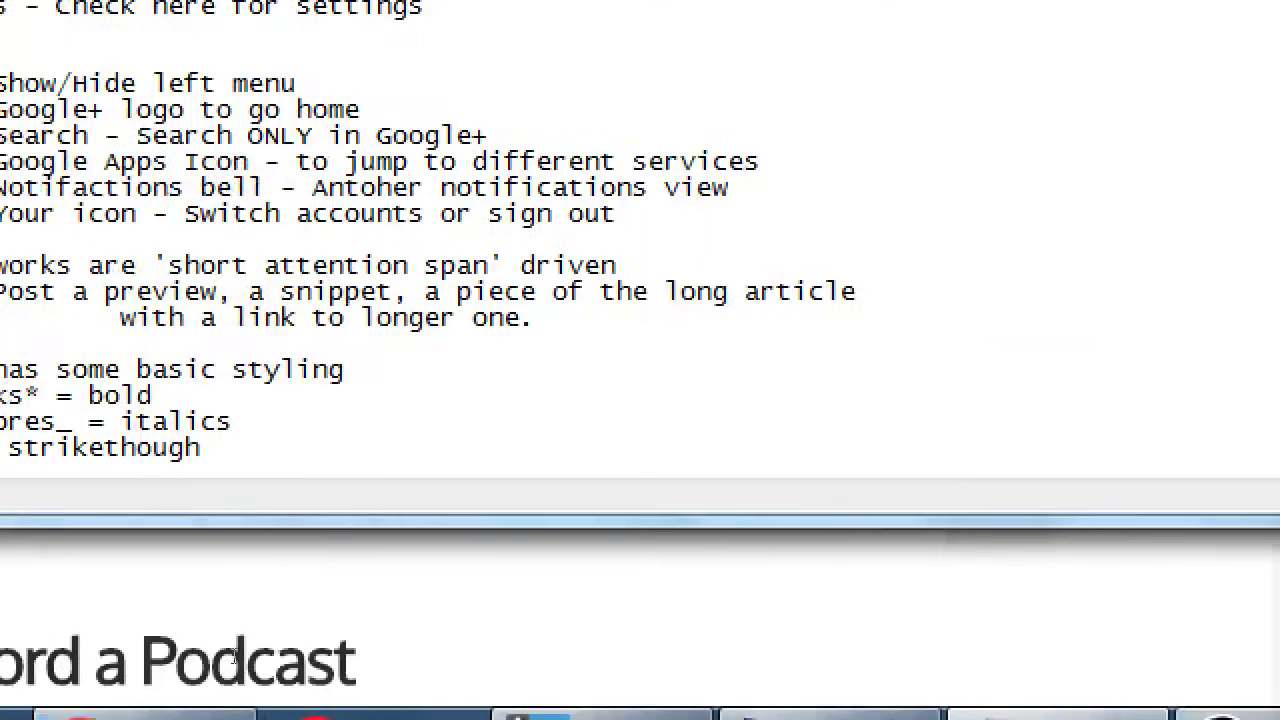
pyautogui.press('Return')
pyautogui.press('Return')
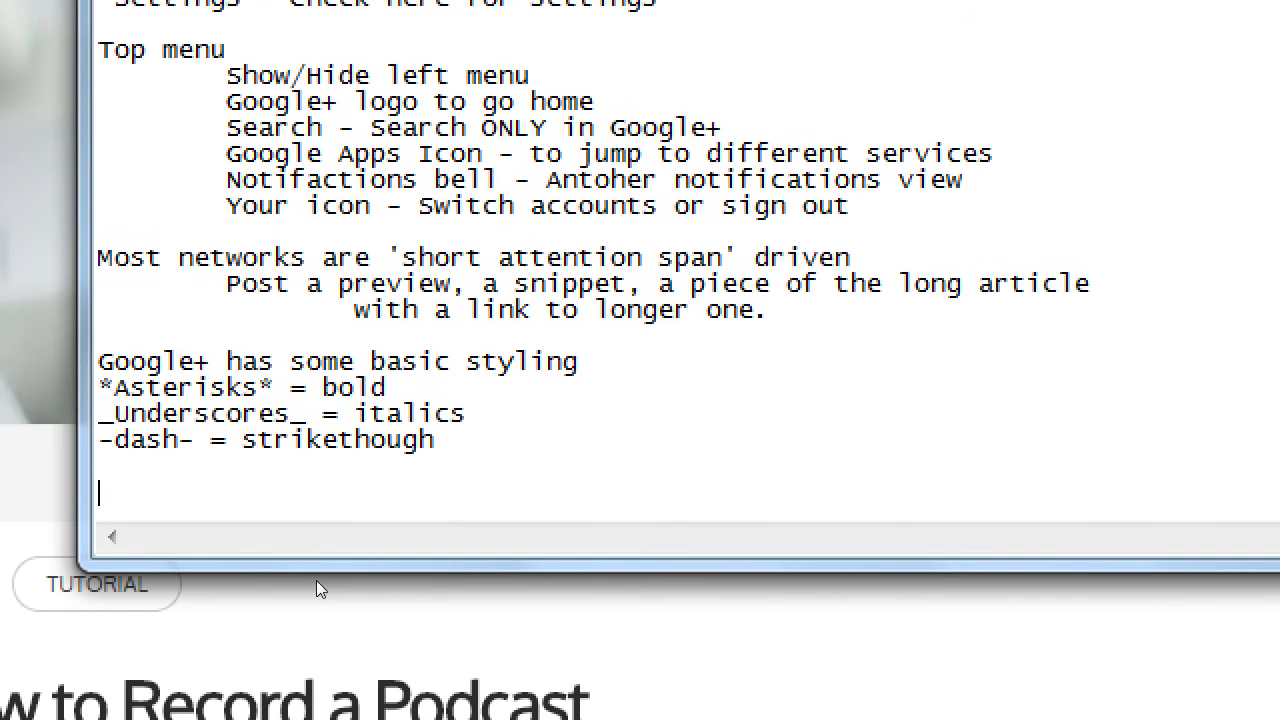
pyautogui.write('When postin')
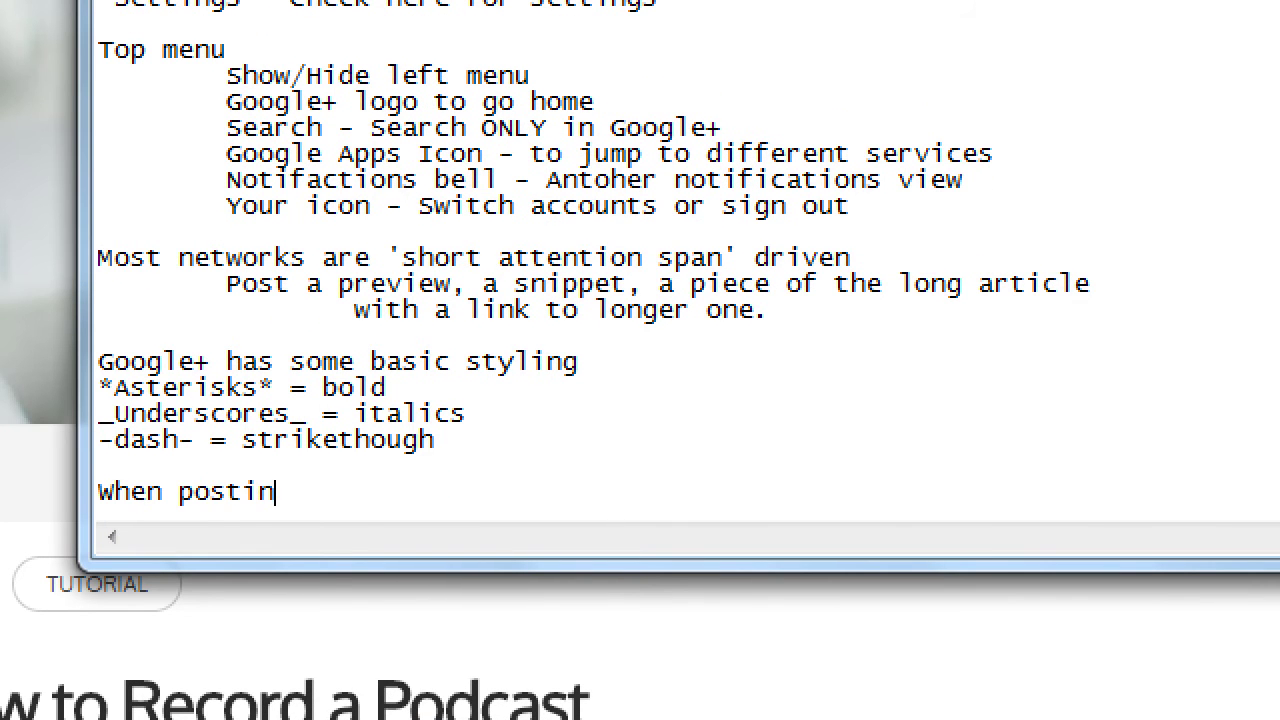
pyautogui.write('g, think about a')
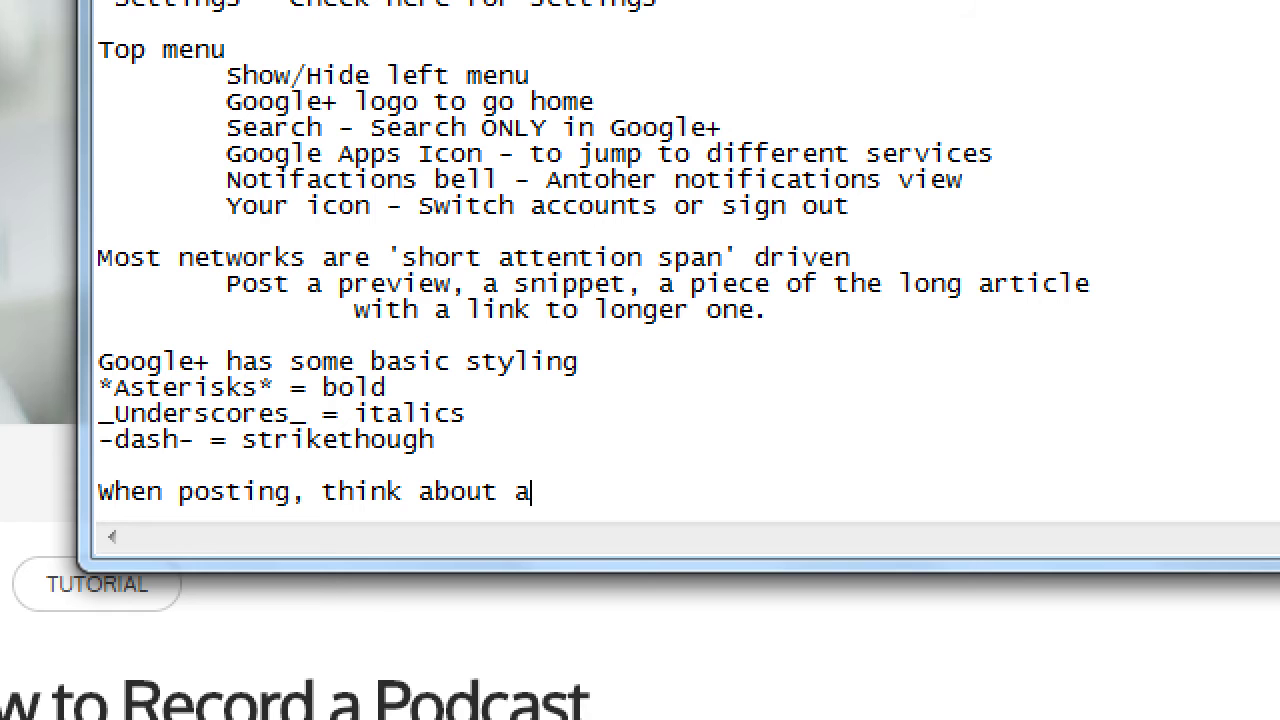
pyautogui.write('dding MOR')
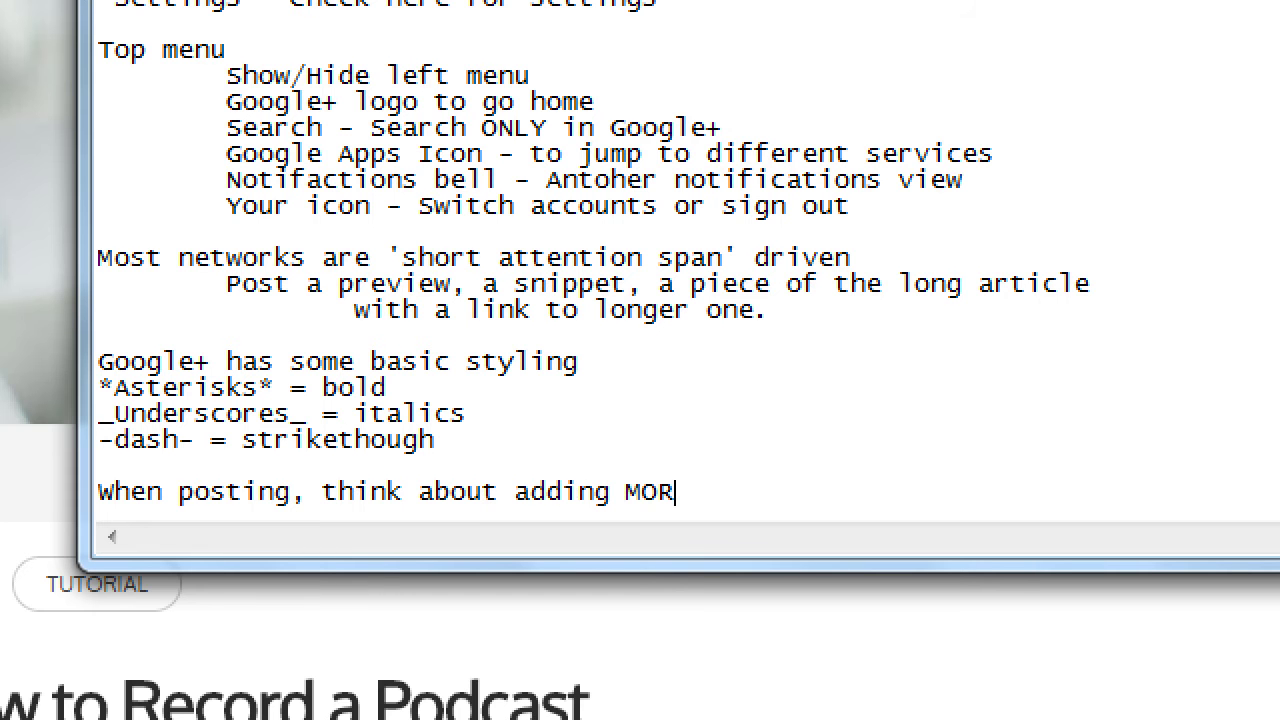
pyautogui.write('E than just the text.')
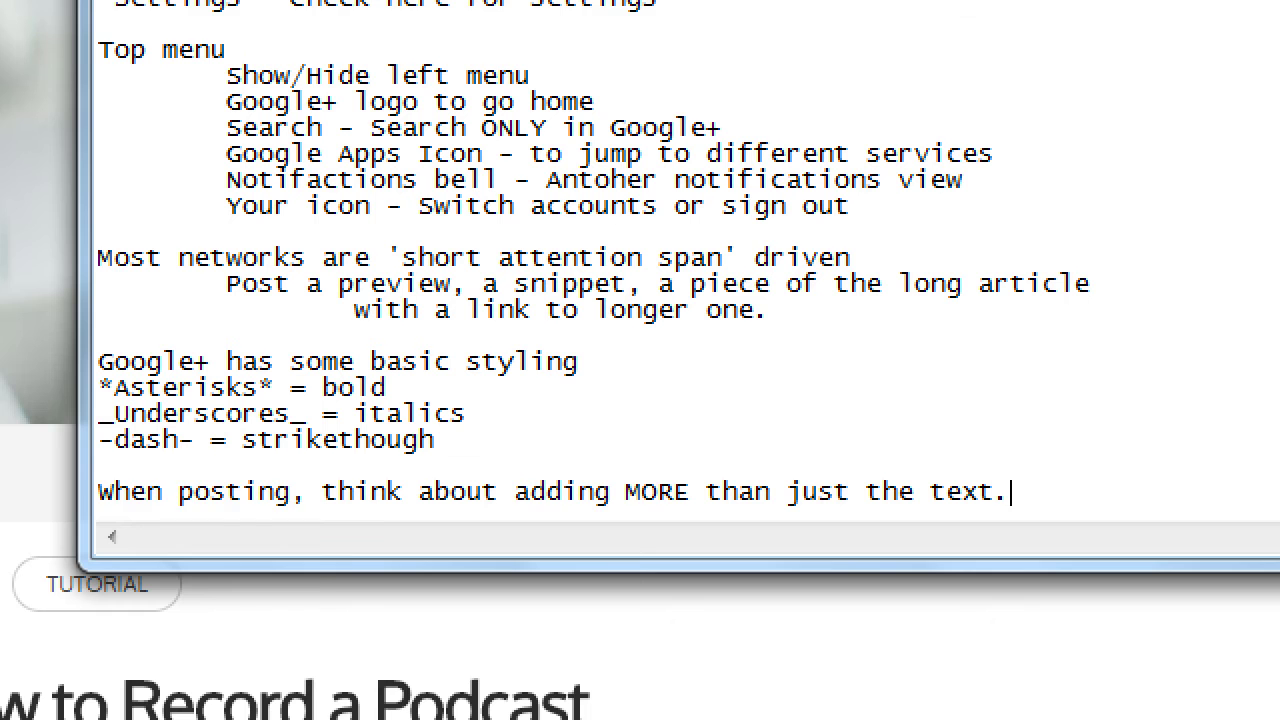
# Add an indented note below it reading "Add 1 more photos about the text"
pyautogui.press('Return')
pyautogui.press('Tab')
pyautogui.write('A')
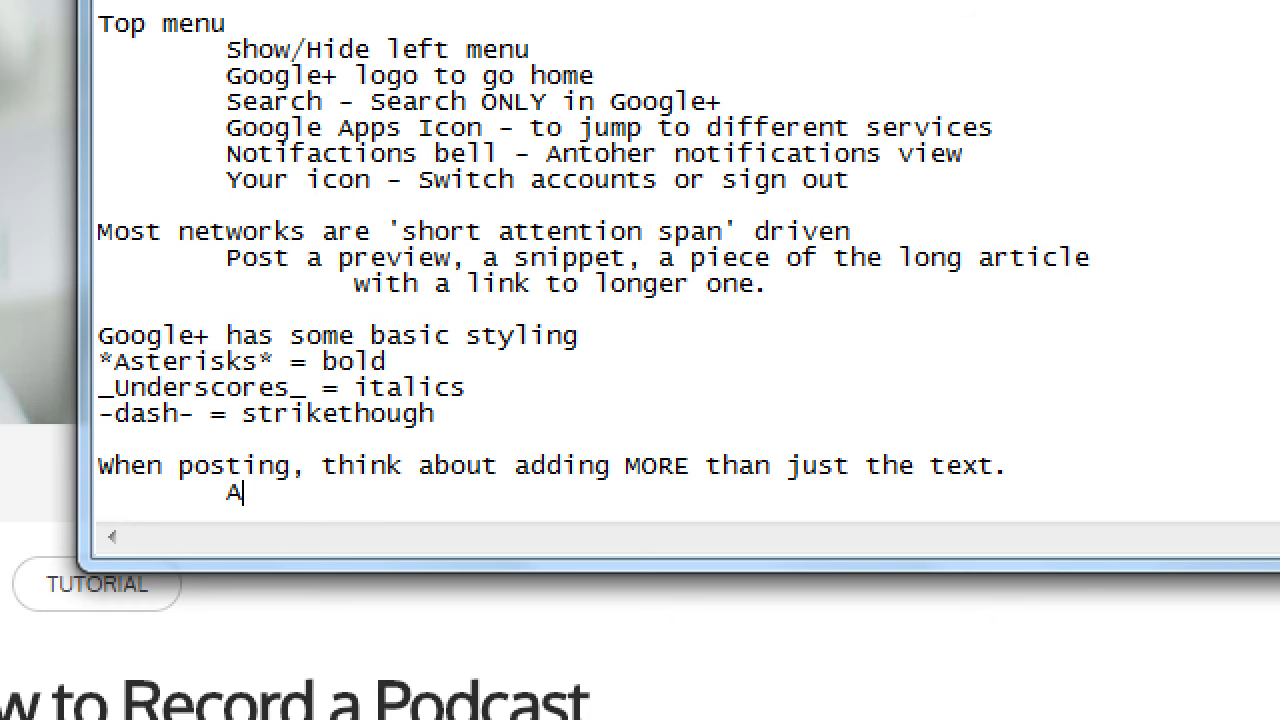
pyautogui.write('dd 1 more ph')
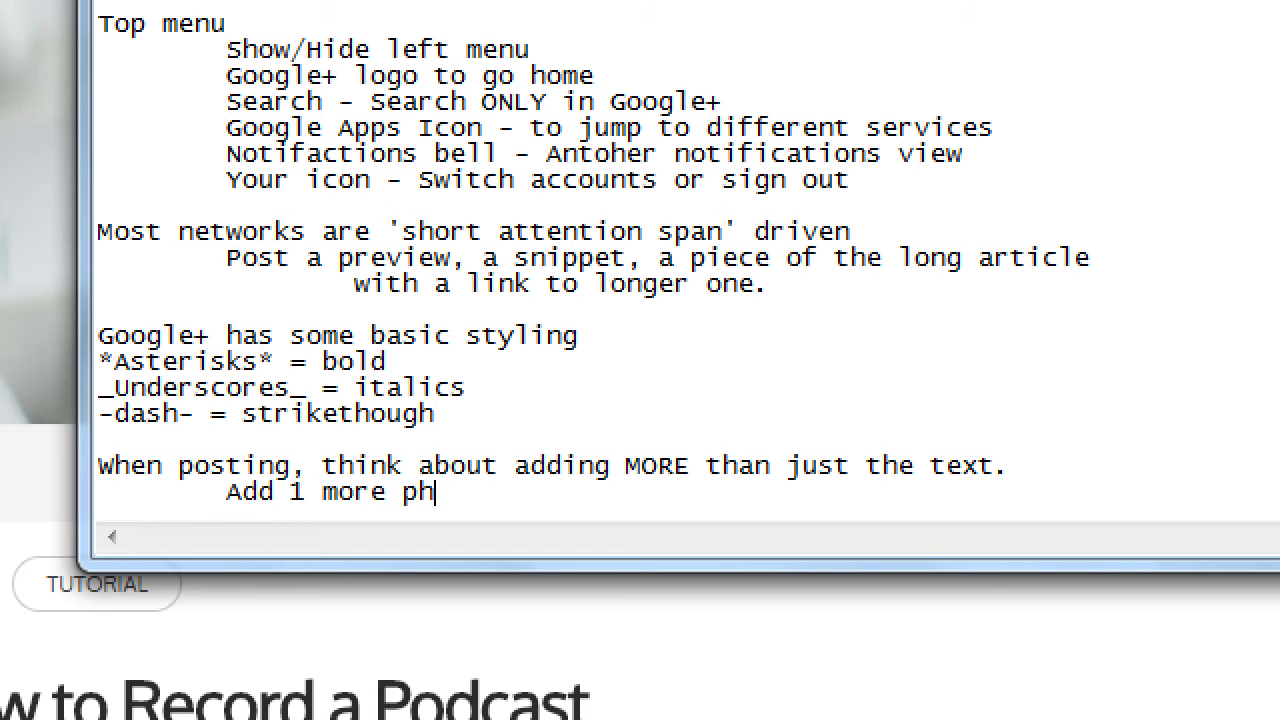
pyautogui.write('otos about the text')
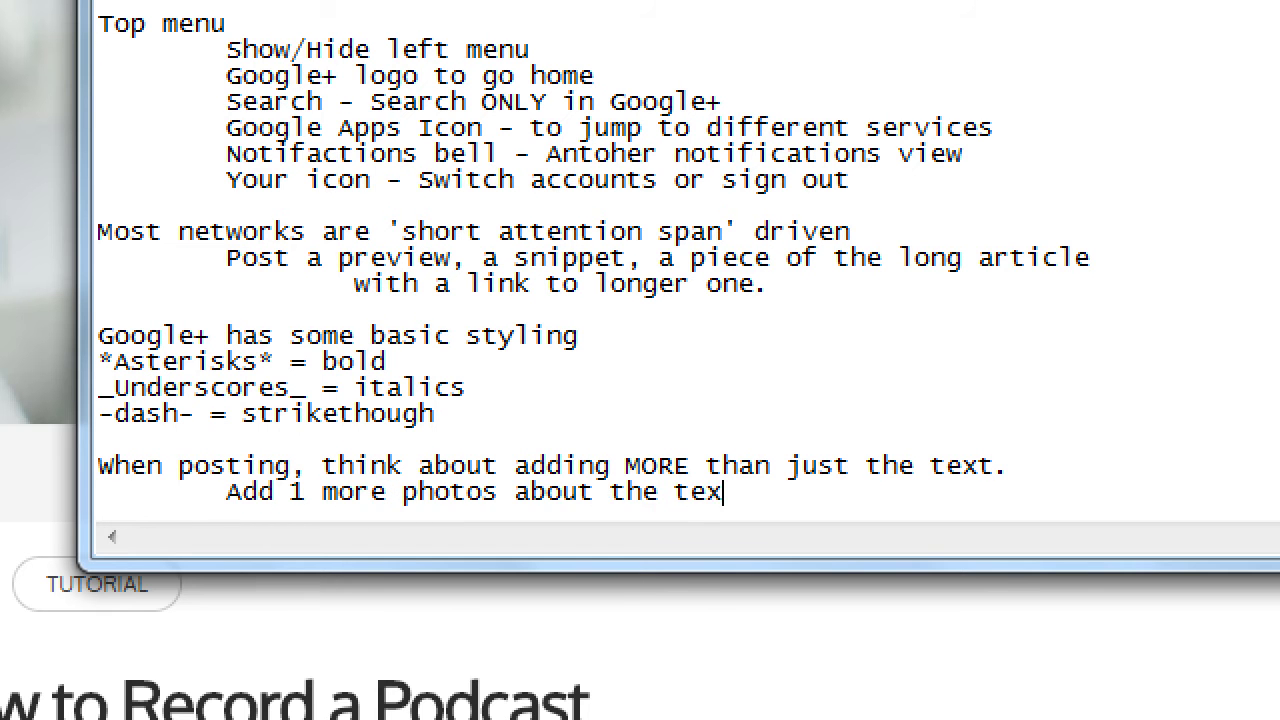
# Add a second indented note reading "Add 1 link to drive traffic to your site"
pyautogui.press('Return')
pyautogui.press('Tab')
pyautogui.write('Add a')
pyautogui.press('BackSpace')
pyautogui.write('1')
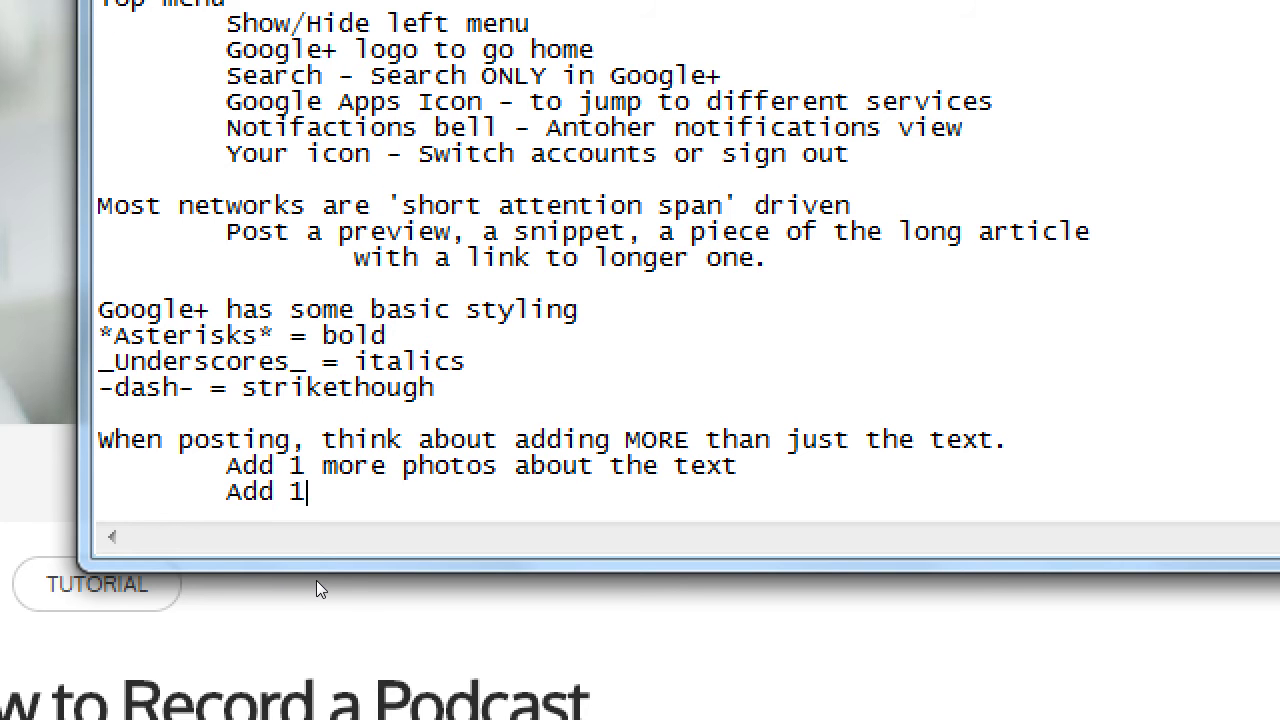
pyautogui.write(' link to drive ')
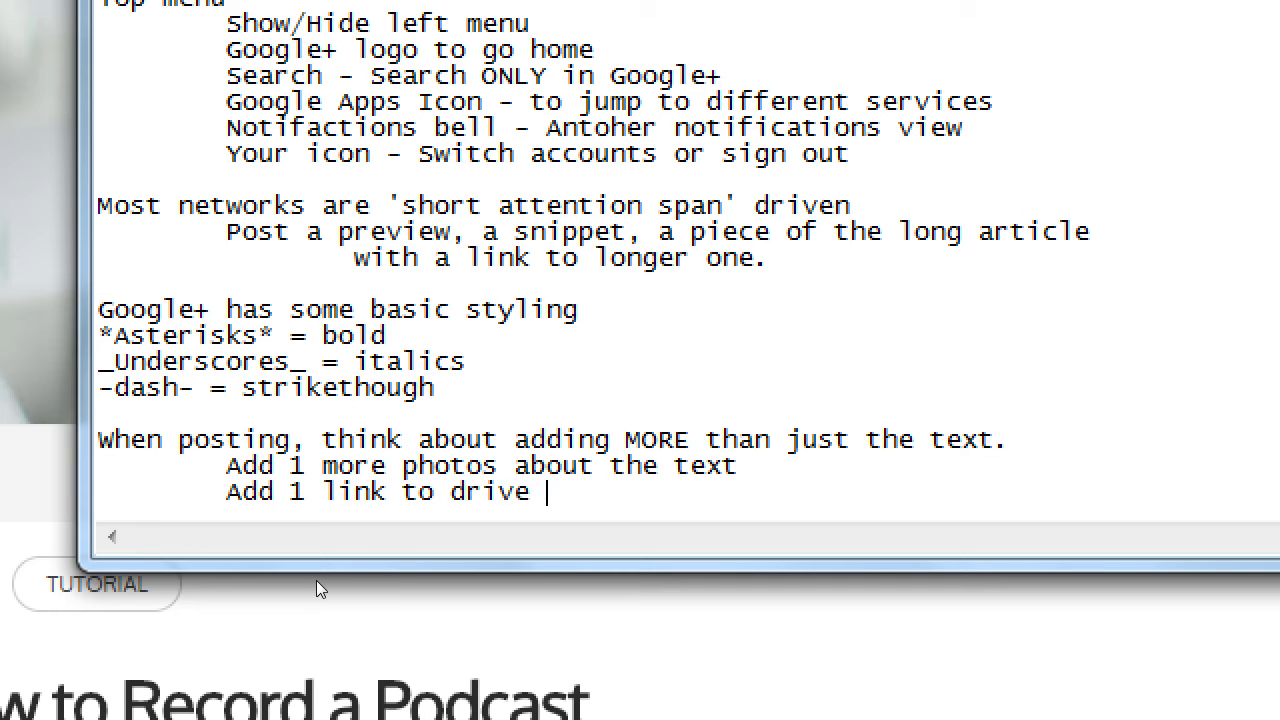
pyautogui.write('traffic to you')
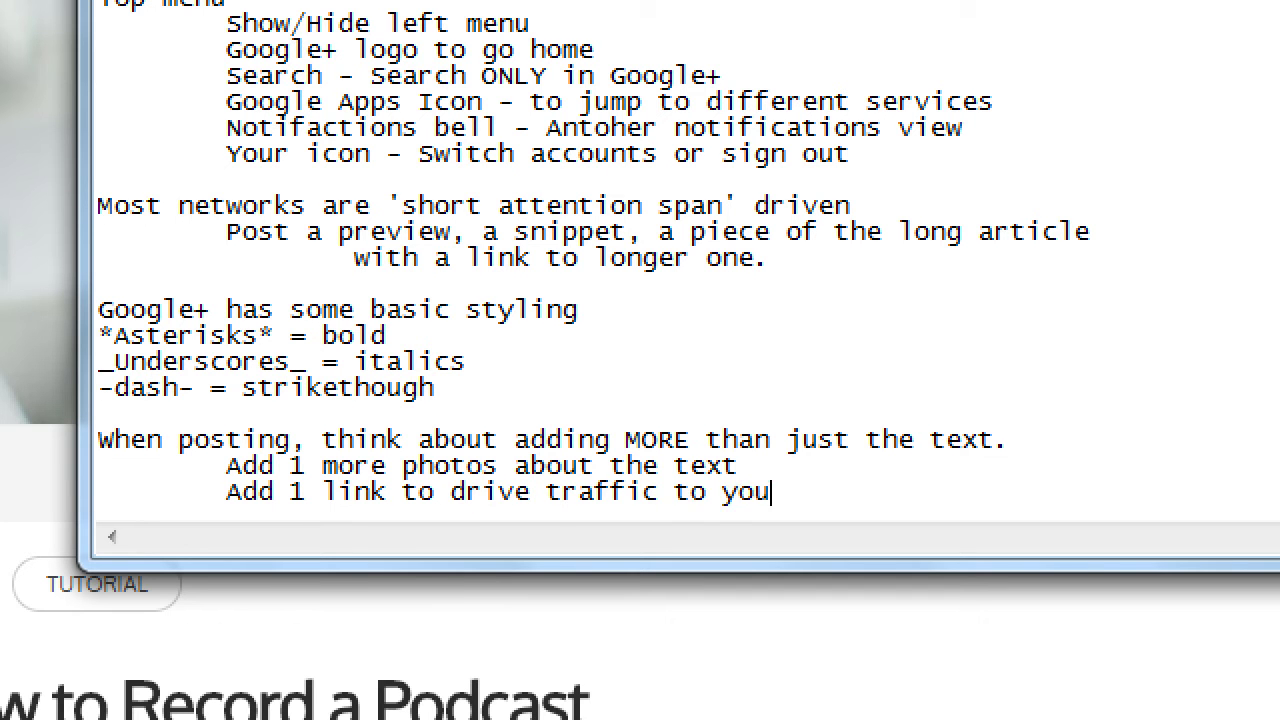
pyautogui.write('r sitte')
pyautogui.press('Return')
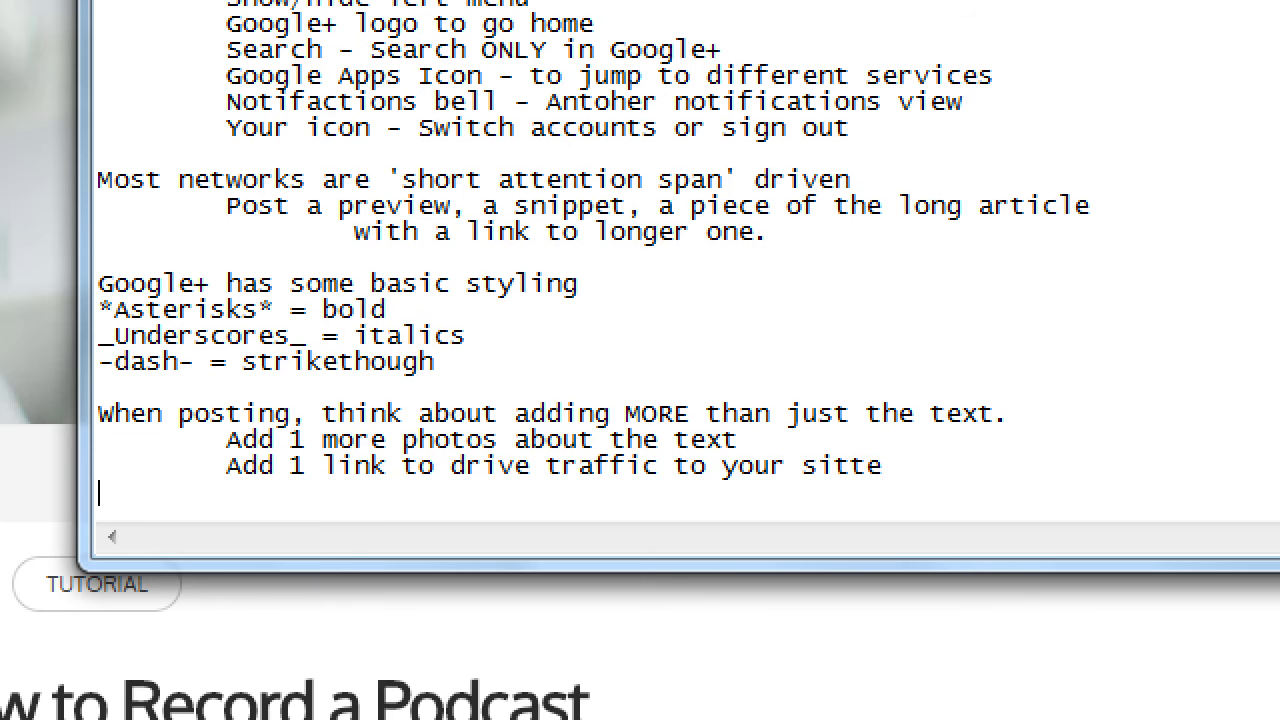
pyautogui.press('BackSpace')
pyautogui.press('BackSpace')
pyautogui.press('BackSpace')
pyautogui.write('e')
# Add a third indented note reading "Add a Poll with up to 5 choices"
pyautogui.press('Return')
pyautogui.press('Tab')
pyautogui.write('Add a Poll with')
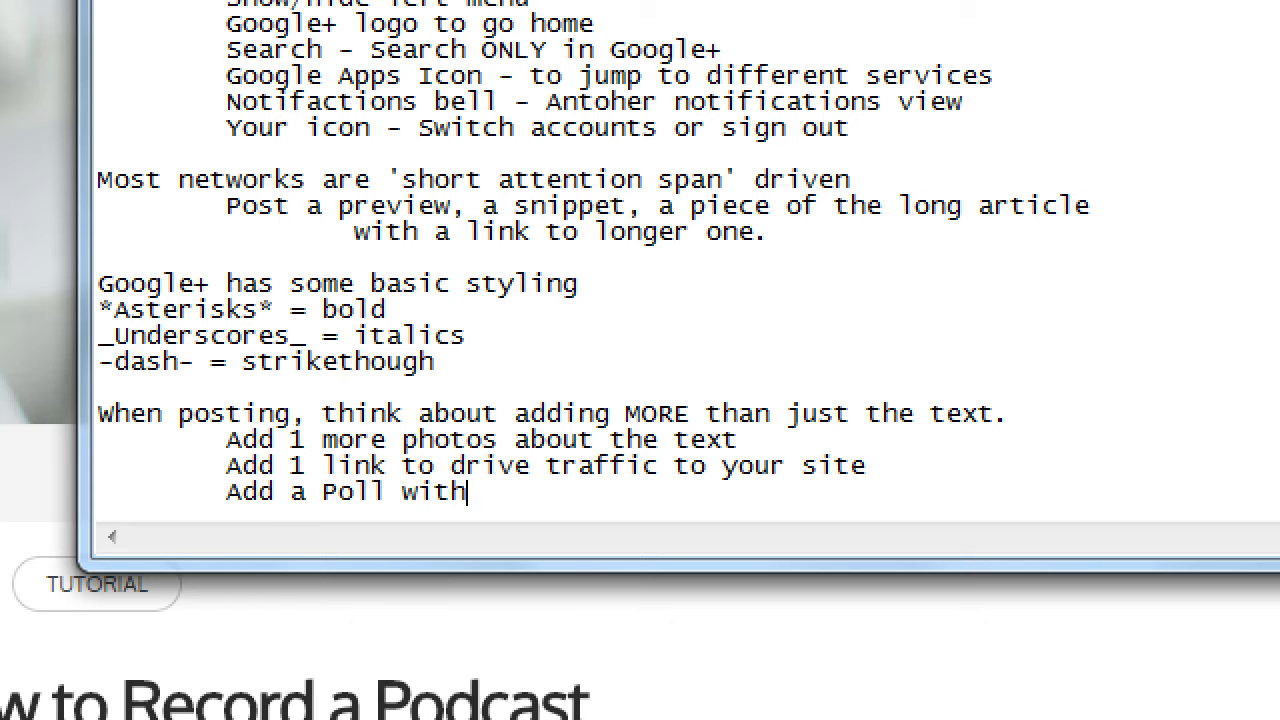
pyautogui.write(' up to 5 ')
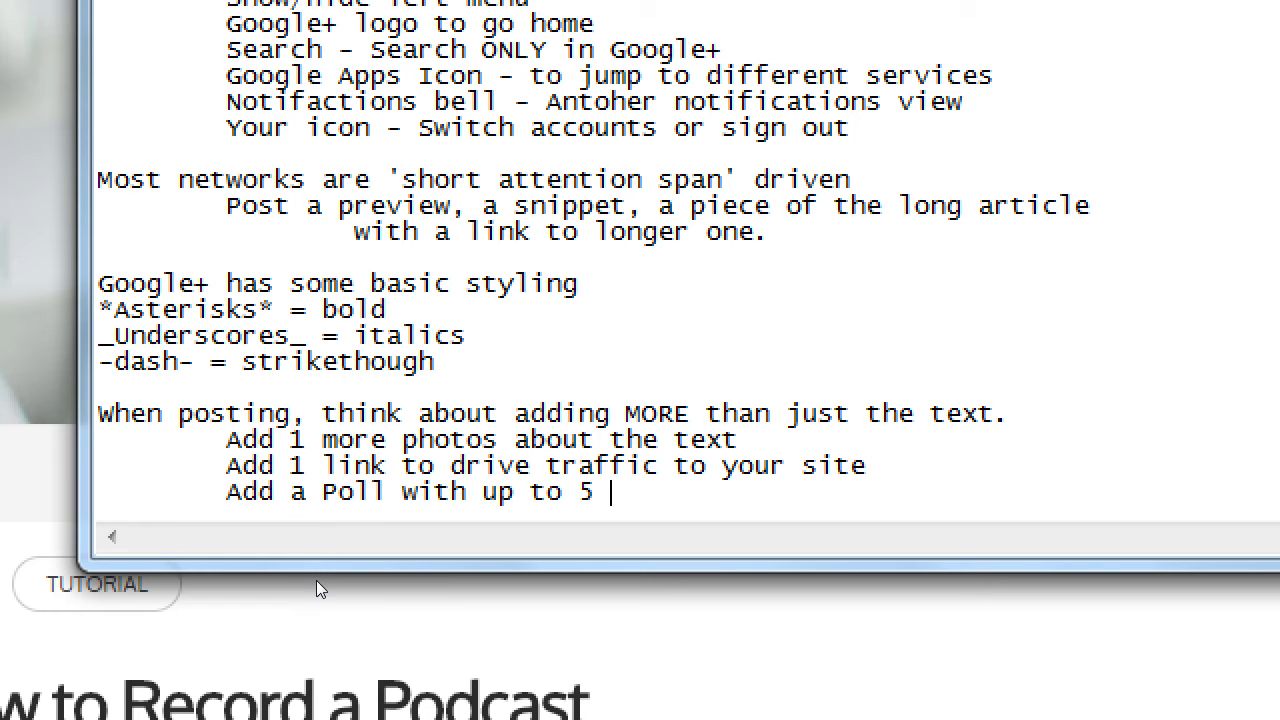
pyautogui.write('choices')
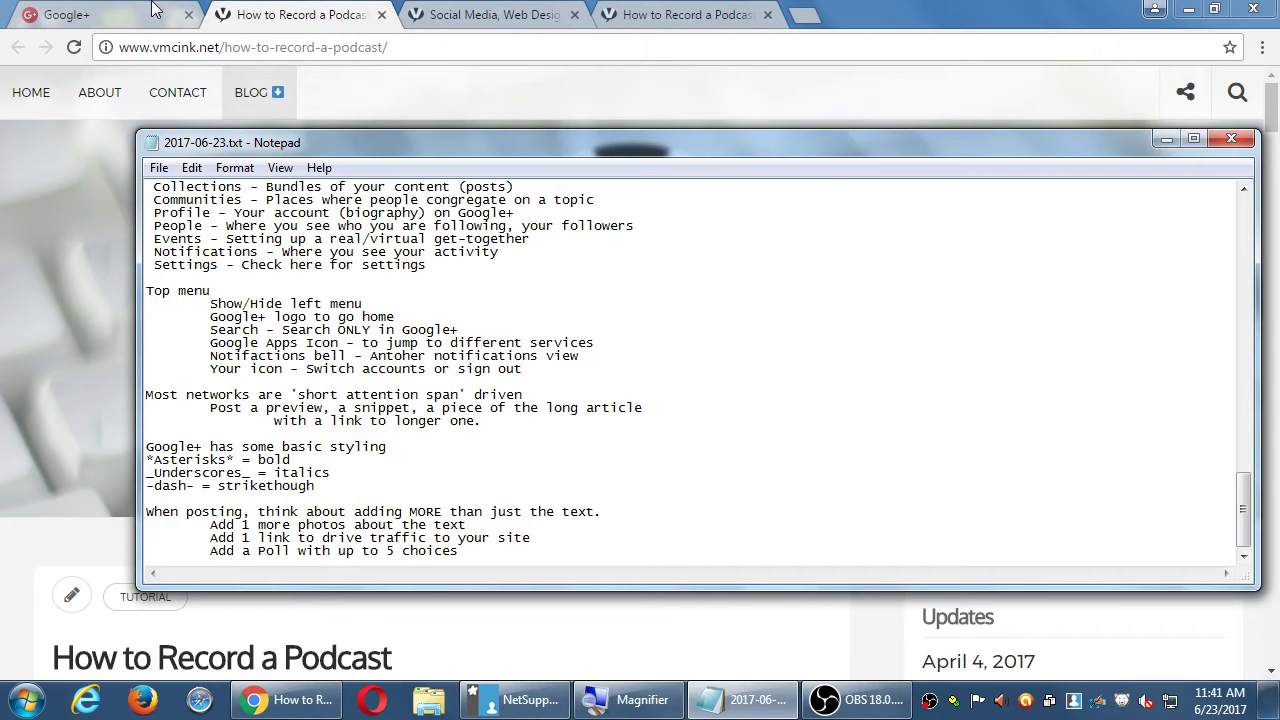
# Return to Google+ and start a new post with a poll offering the choices Chocolate Chip and Oatmeal
pyautogui.click(110, 15)
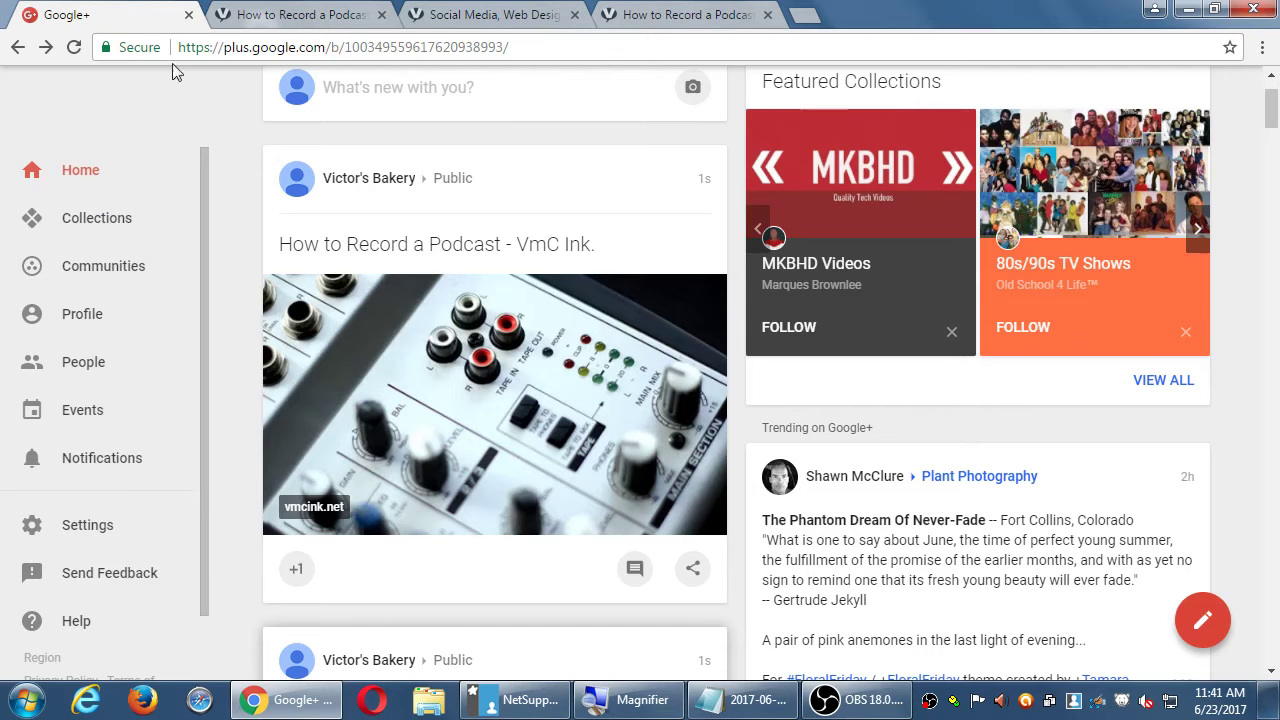
pyautogui.scroll(1, 500, 110)
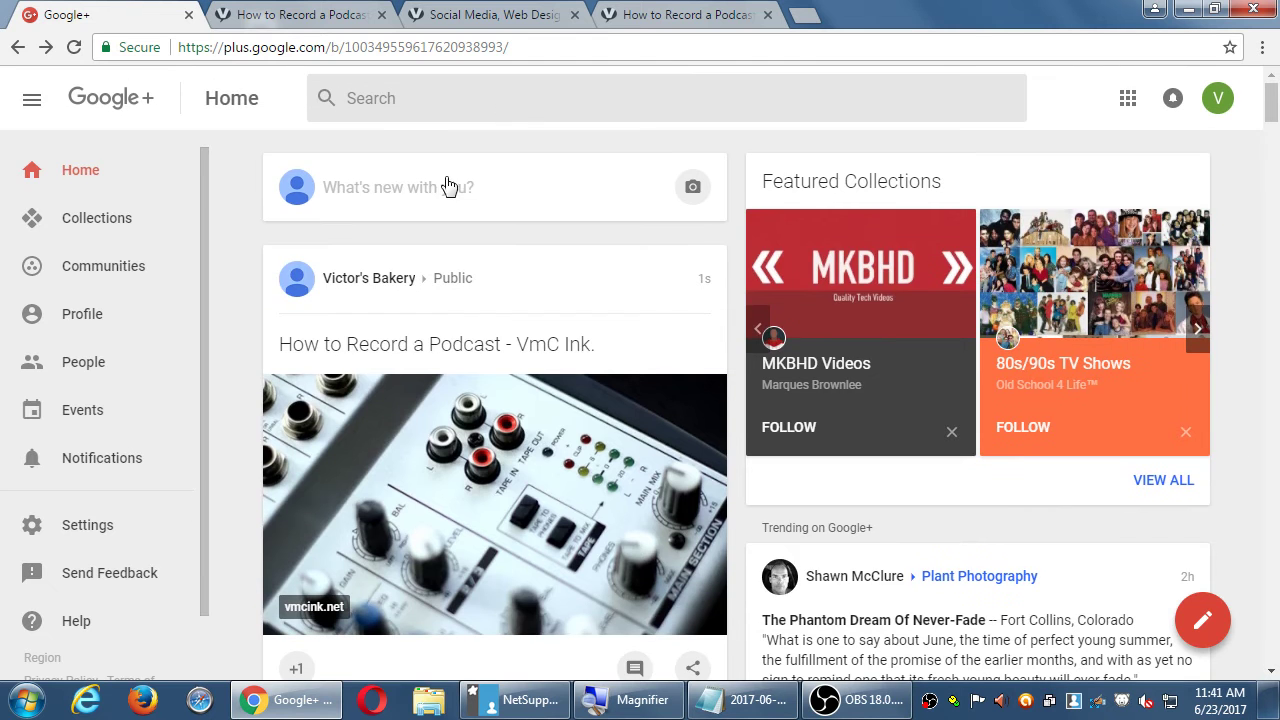
pyautogui.click(449, 187)
pyautogui.click(499, 477)
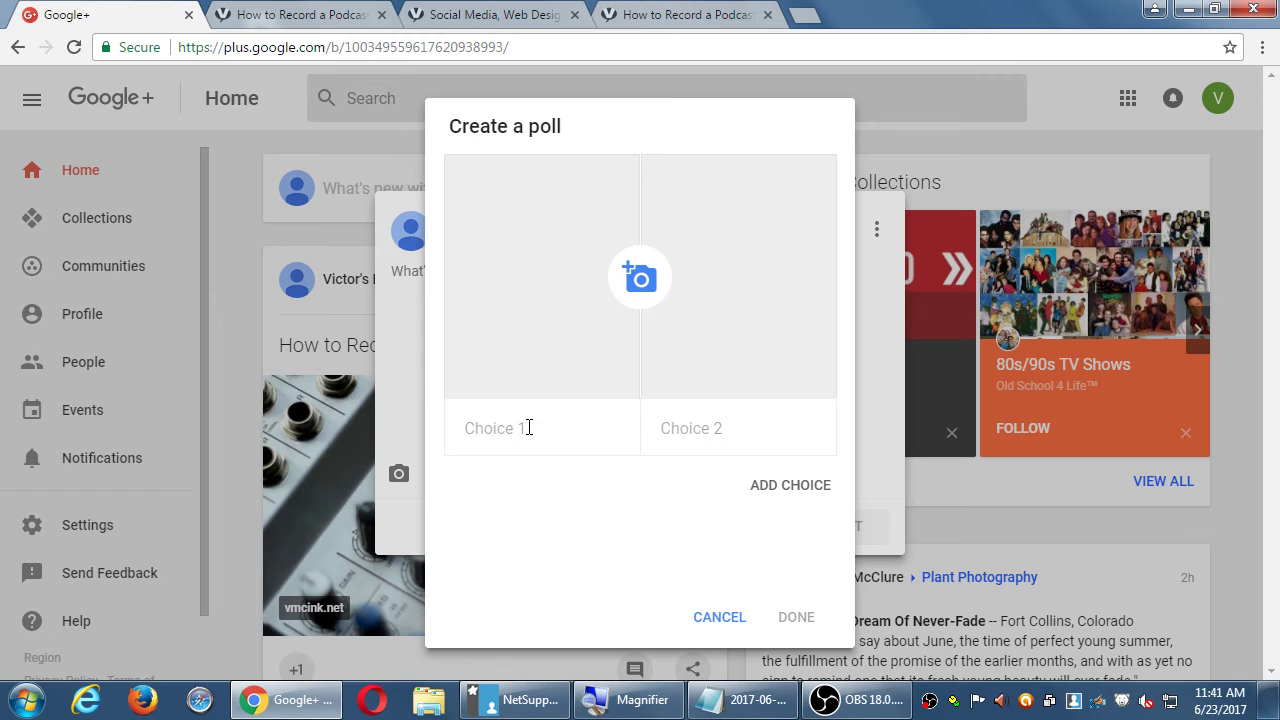
pyautogui.write('Chocolate Chip')
pyautogui.press('Tab')
pyautogui.write('Ota')
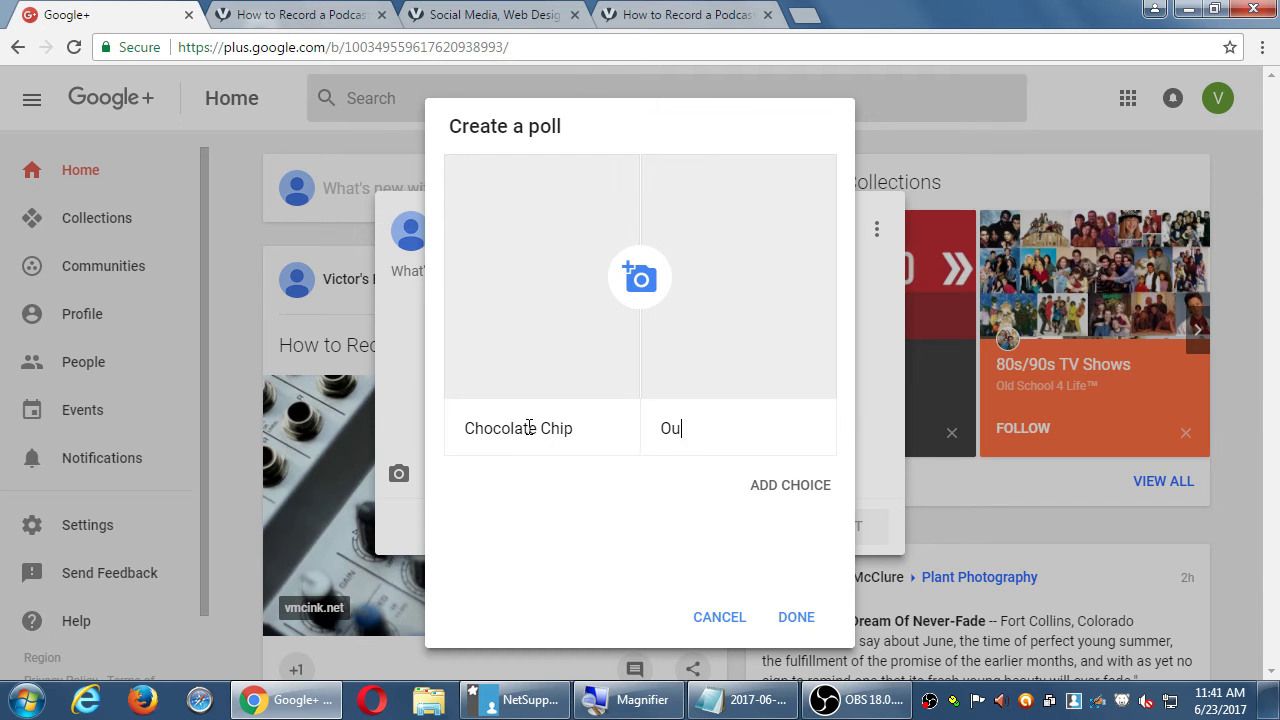
pyautogui.press('BackSpace')
pyautogui.press('BackSpace')
pyautogui.write('atmel')
pyautogui.write('al')
# Add Raisin as a third poll choice and attach the finished poll to the post
pyautogui.click(767, 487)
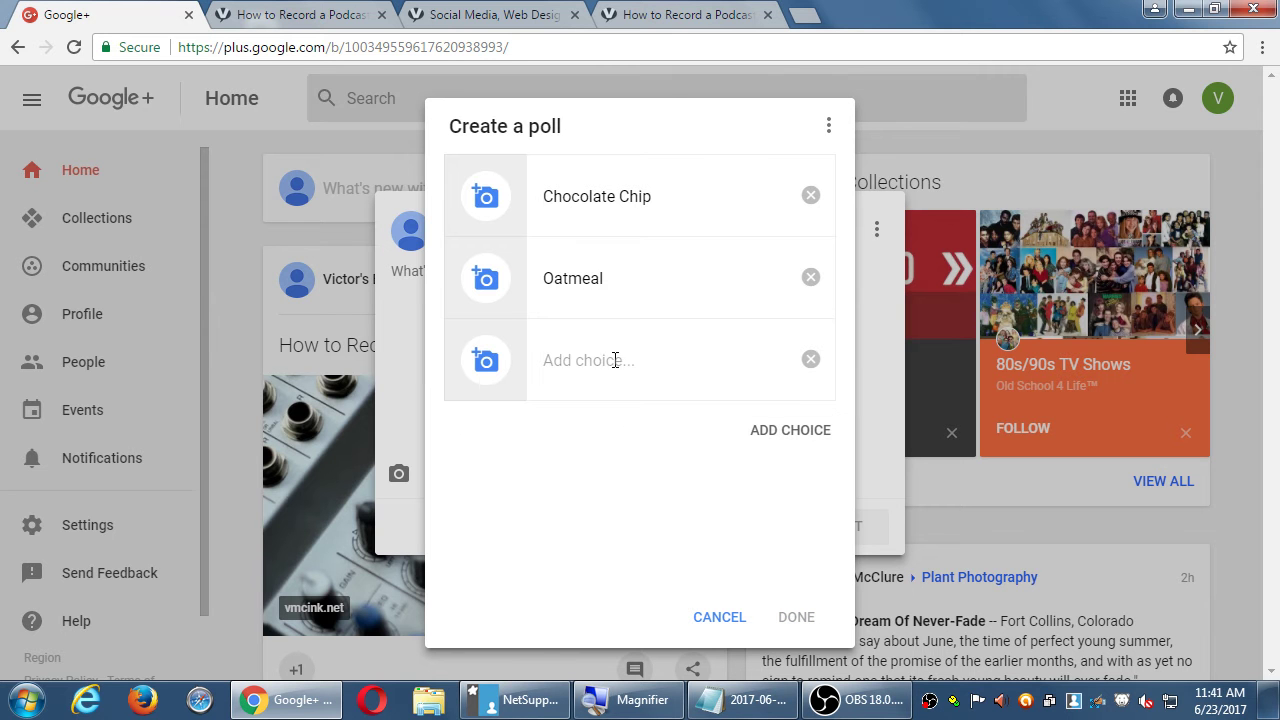
pyautogui.write('Rai')
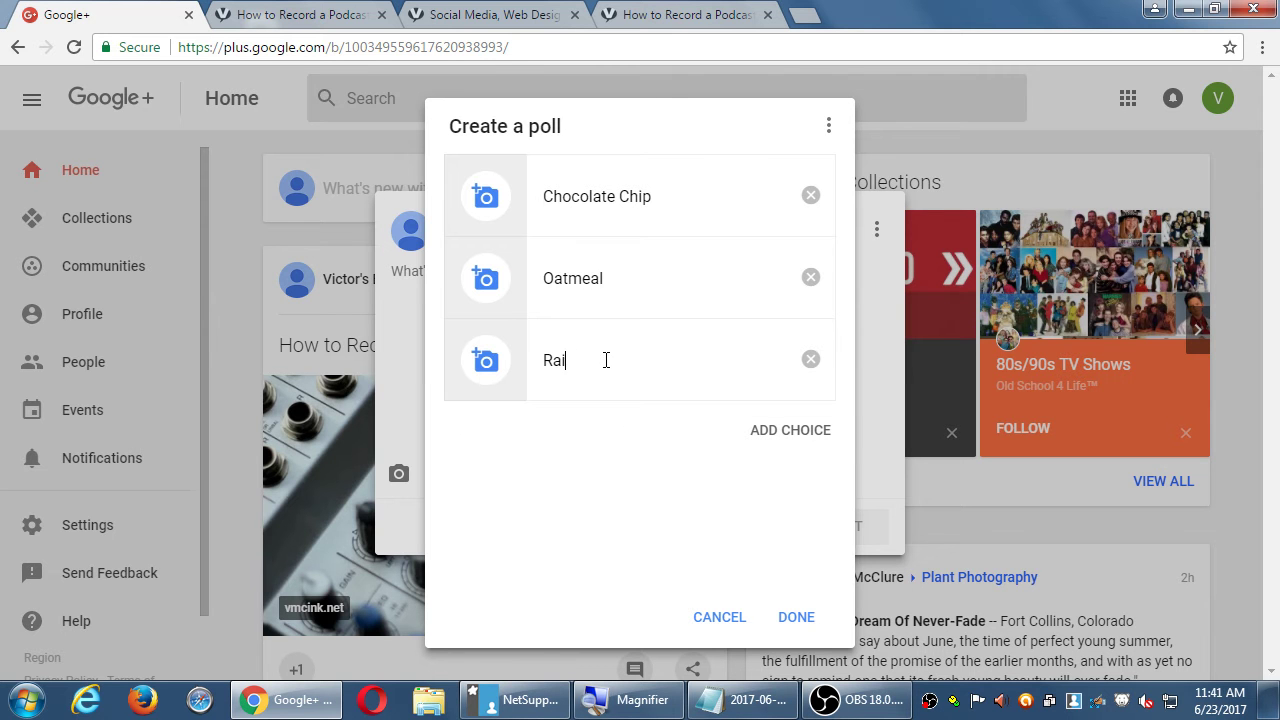
pyautogui.write('sin')
pyautogui.click(796, 617)
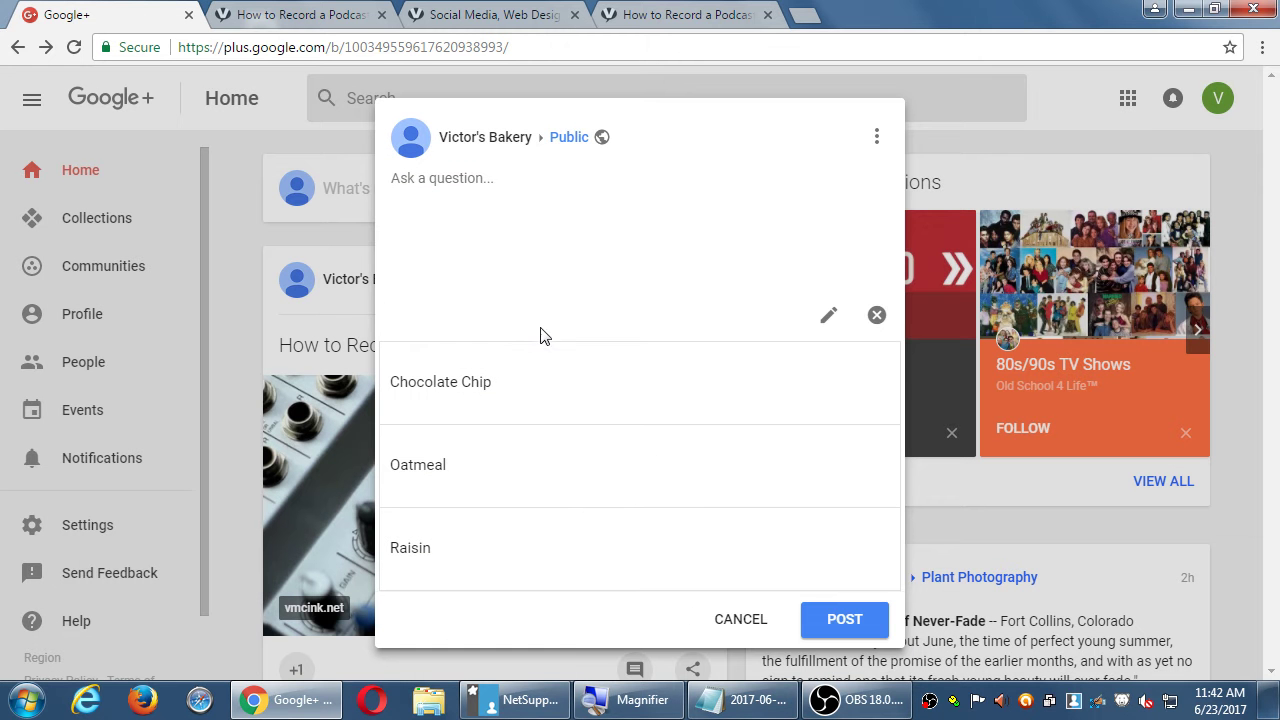
# Enter "What's your favorite type of cookie?" as the poll's question
pyautogui.write('Whaqt')
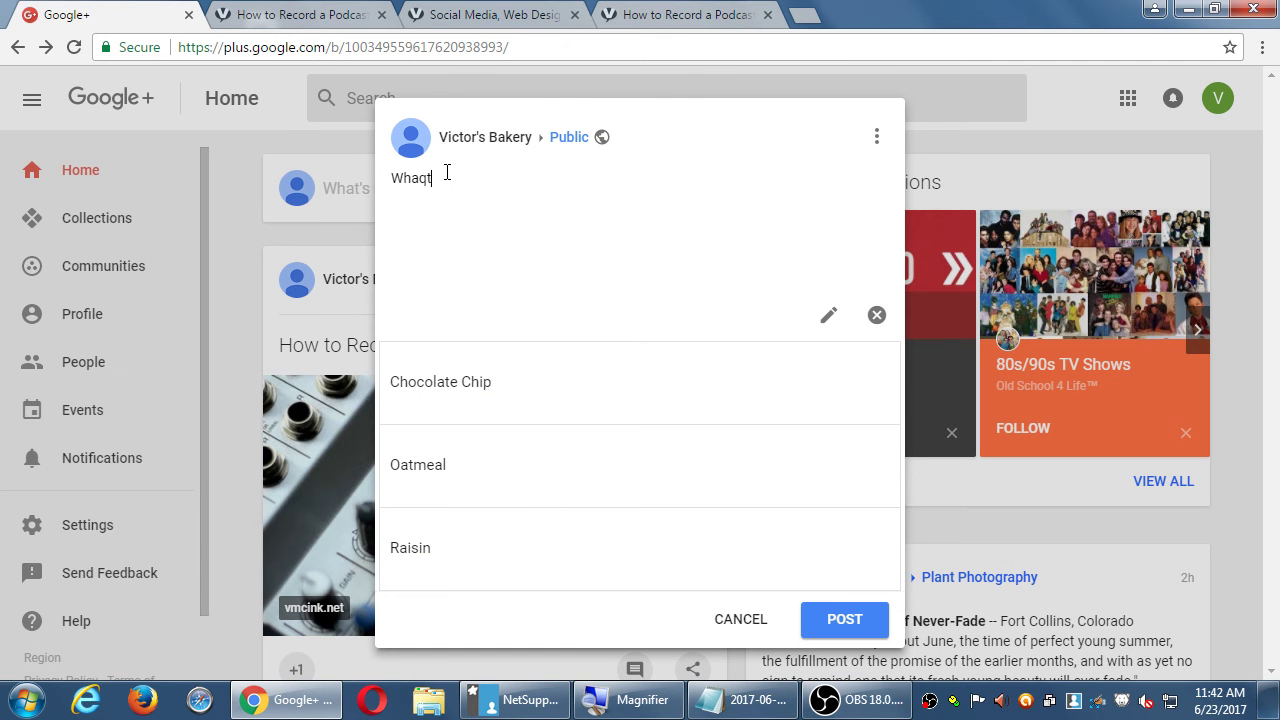
pyautogui.press('BackSpace')
pyautogui.press('BackSpace')
pyautogui.write("at's")
pyautogui.hotkey('ctrl', 'a')
pyautogui.write("What's your favorite type of cookie")
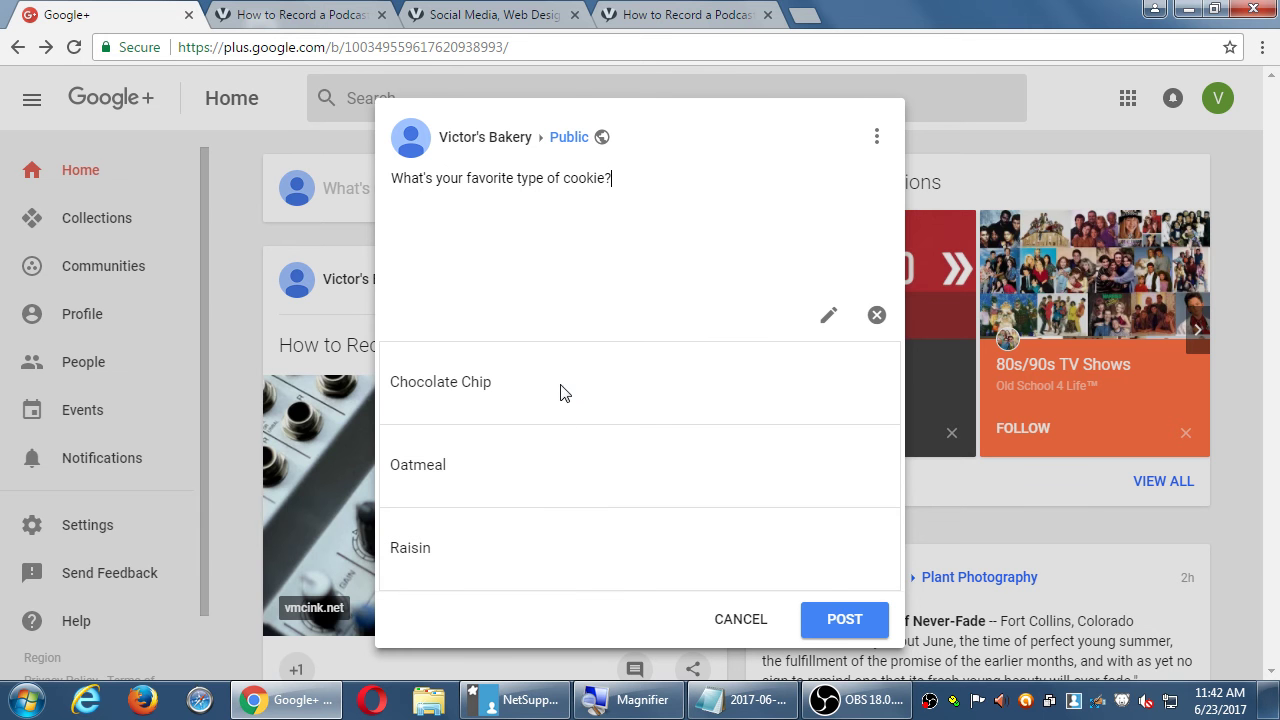
# Look over the cookie poll's choices in the poll editor, leave it by discarding the edit, and publish the poll
pyautogui.click(826, 320)
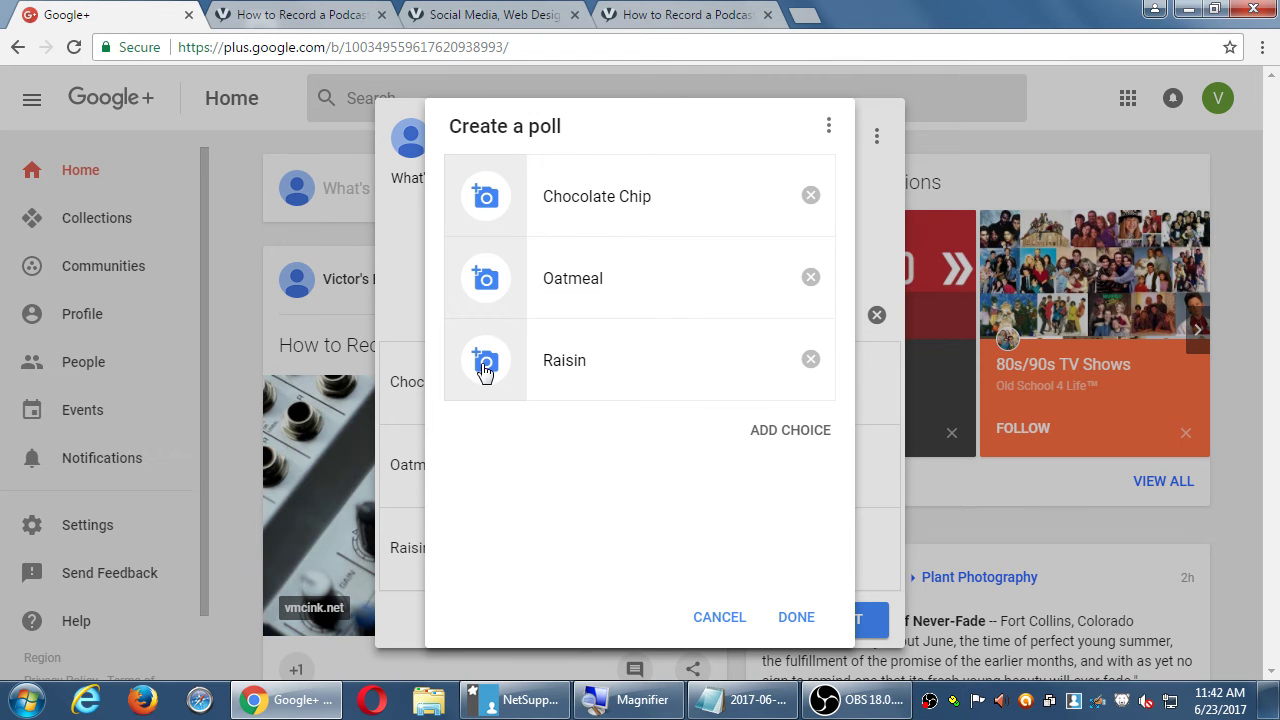
pyautogui.click(710, 618)
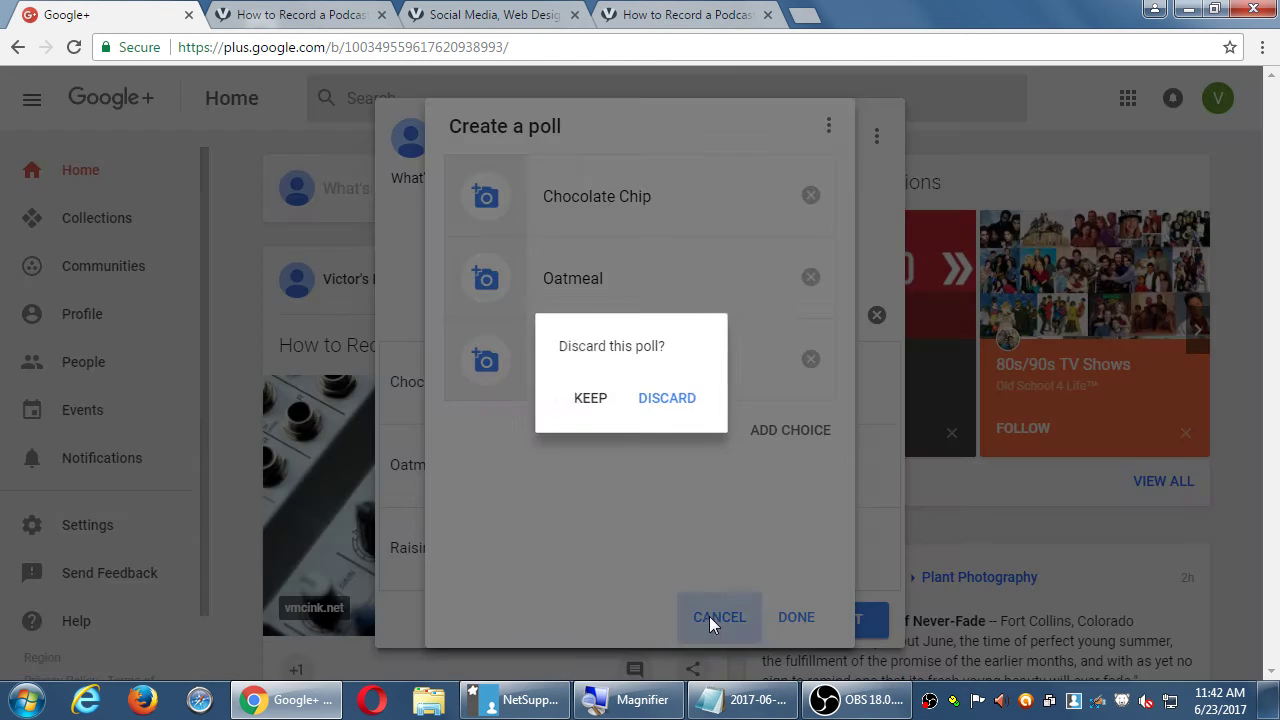
pyautogui.click(668, 400)
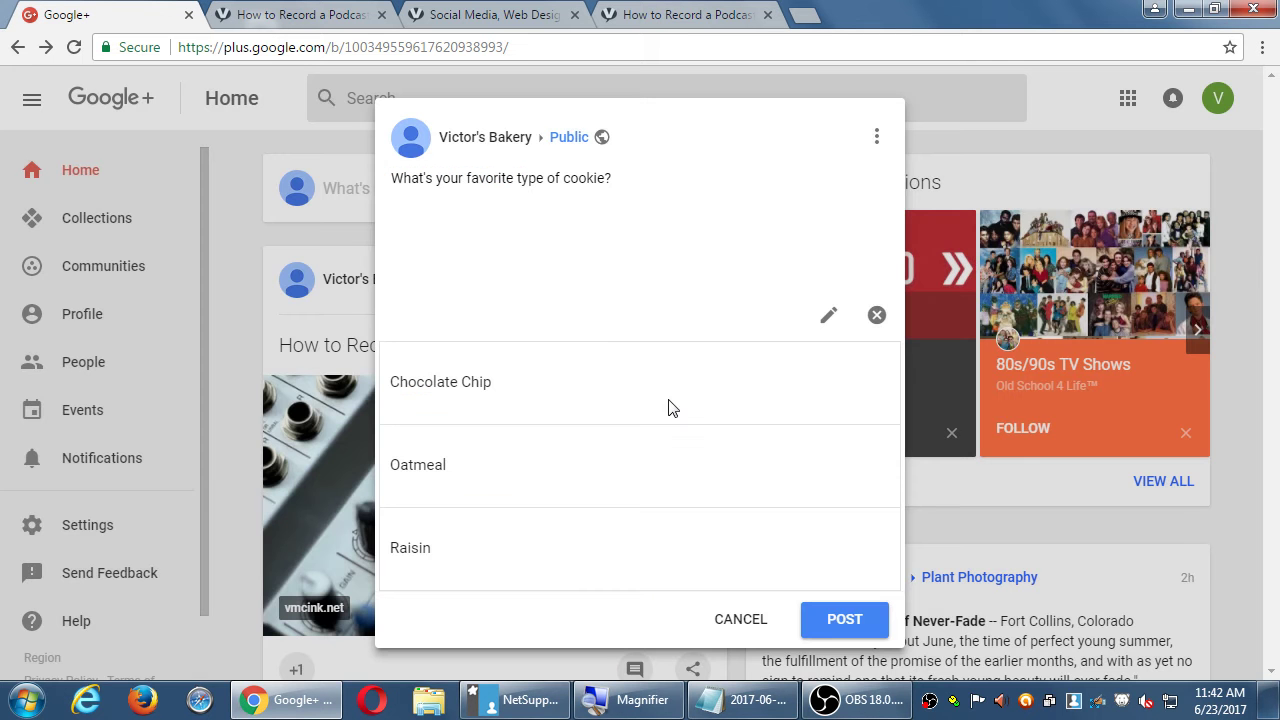
pyautogui.click(853, 610)
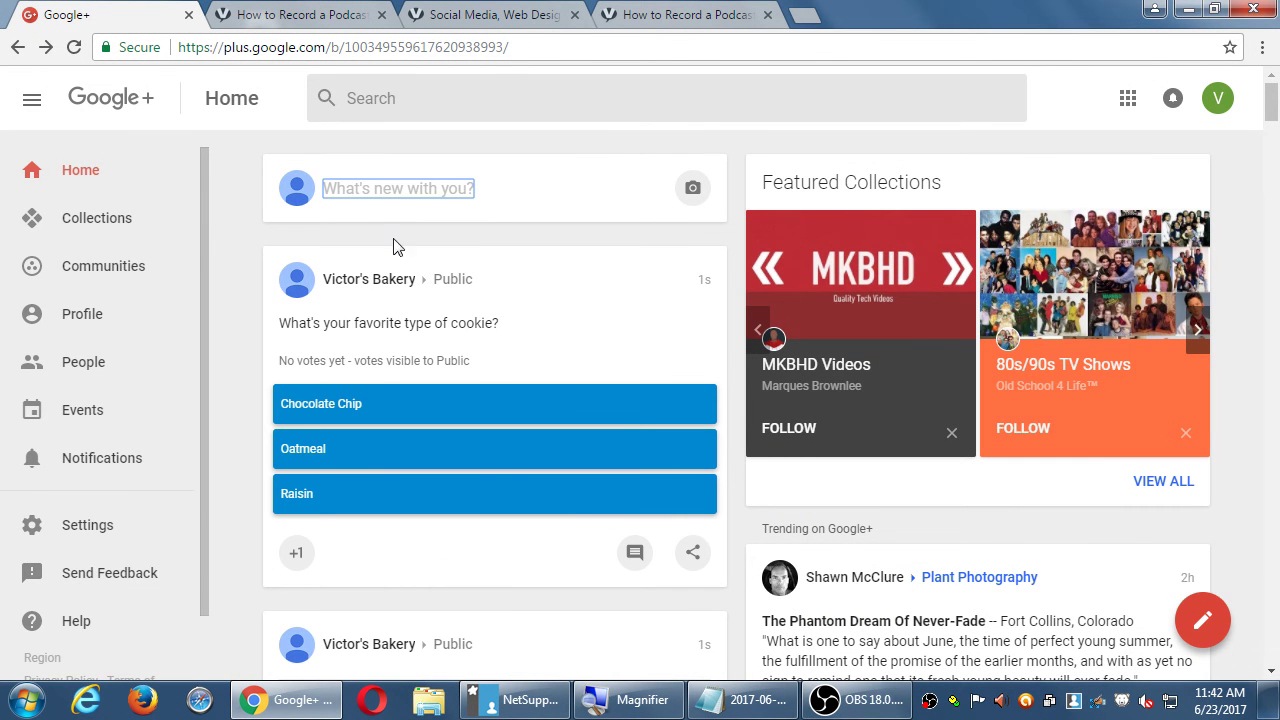
# Start another post with a two-choice trial poll using the placeholder choices ghh and sdsg
pyautogui.click(394, 190)
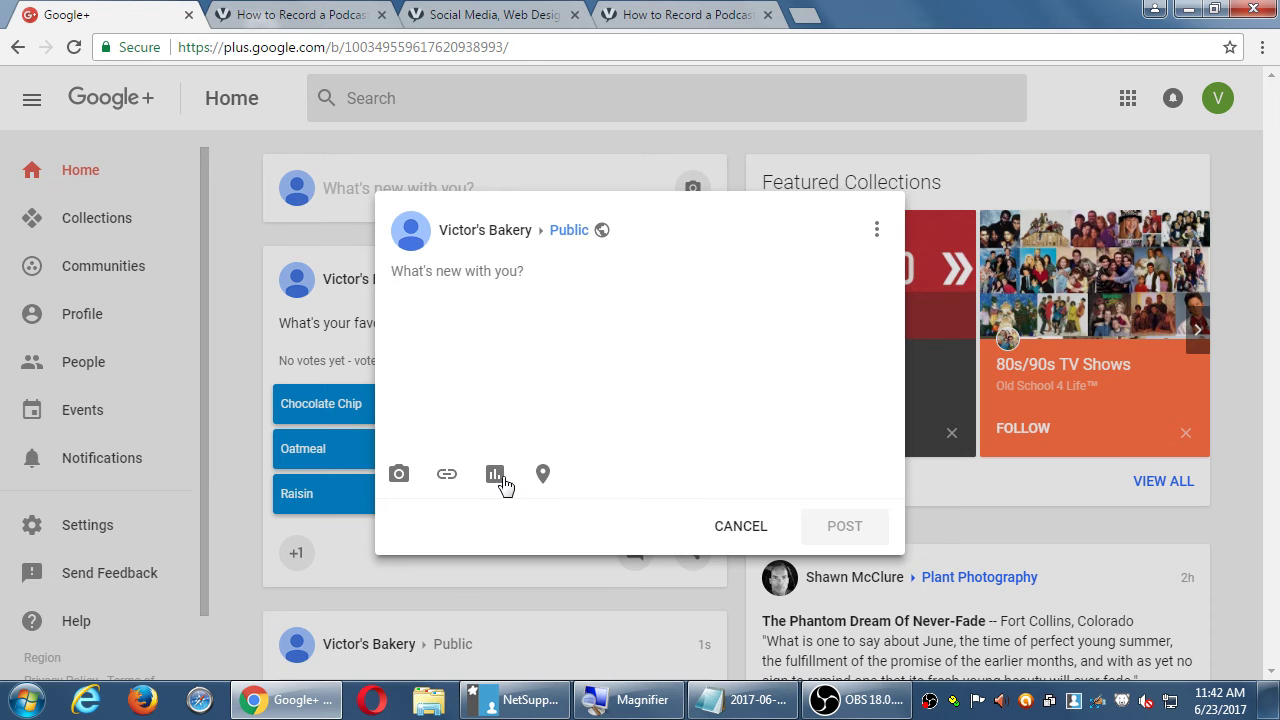
pyautogui.click(495, 475)
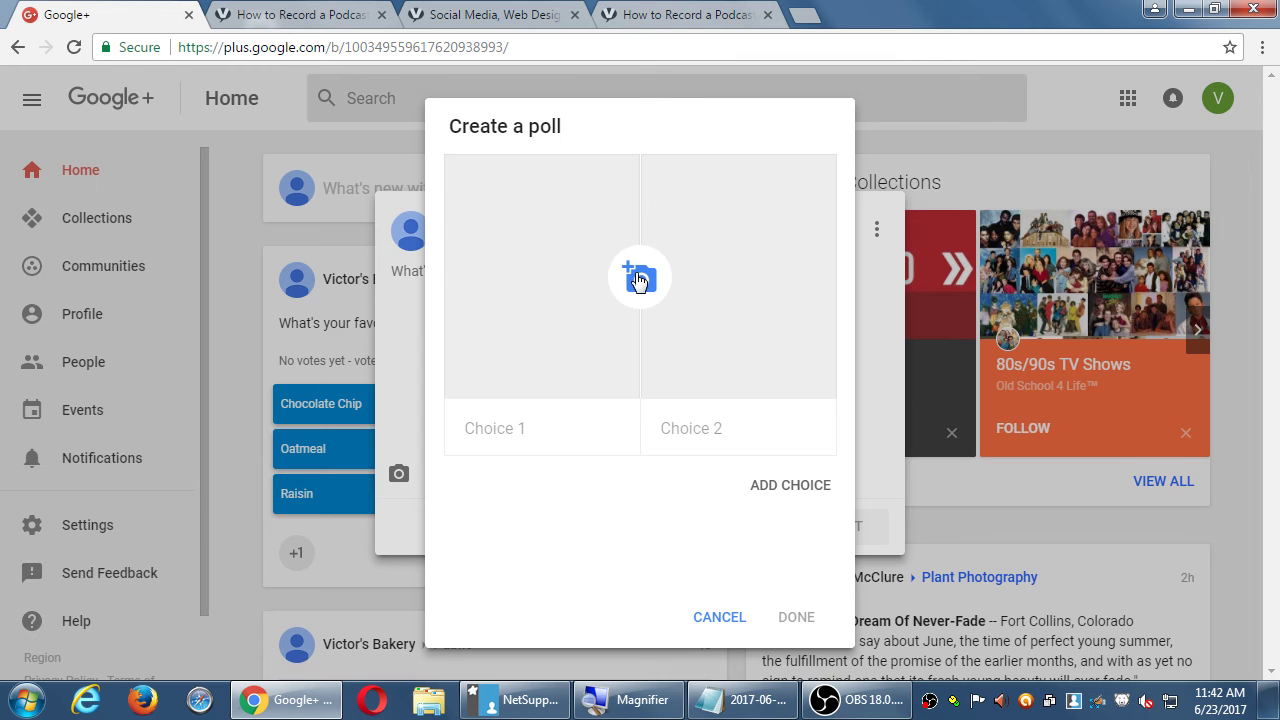
pyautogui.click(639, 279)
pyautogui.click(471, 128)
pyautogui.write('ghh')
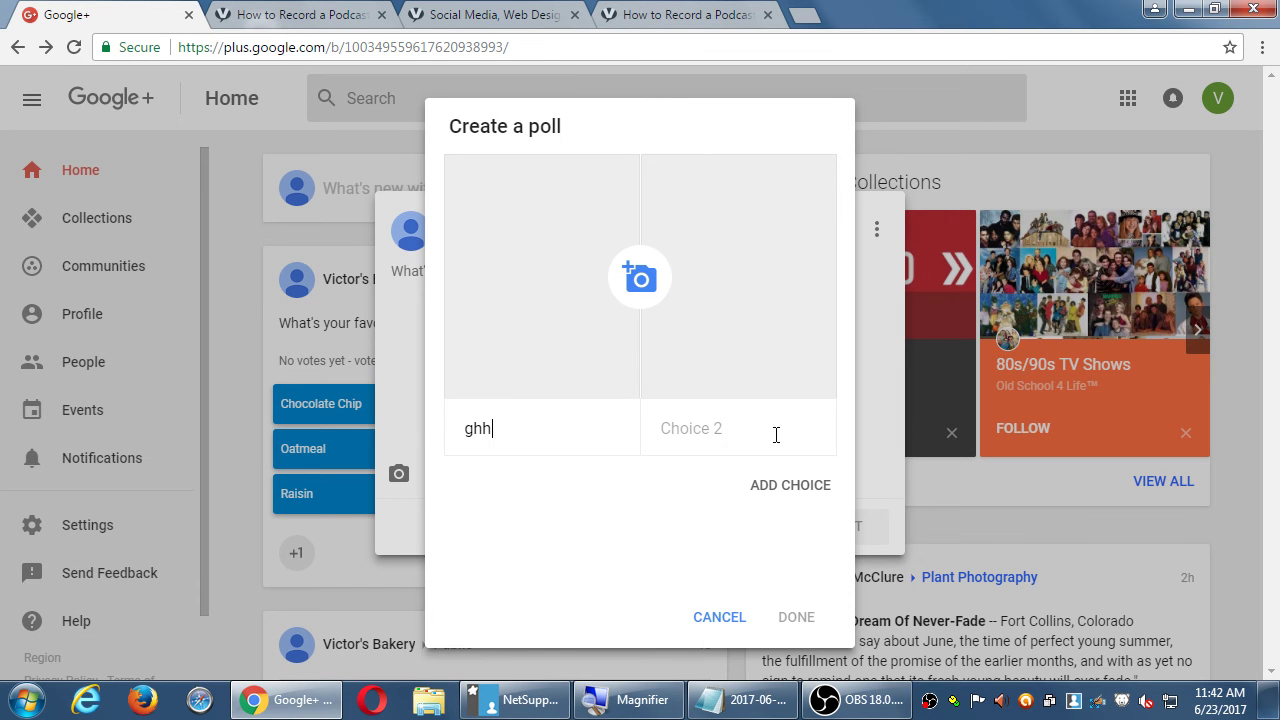
pyautogui.write('sdsg')
pyautogui.click(794, 619)
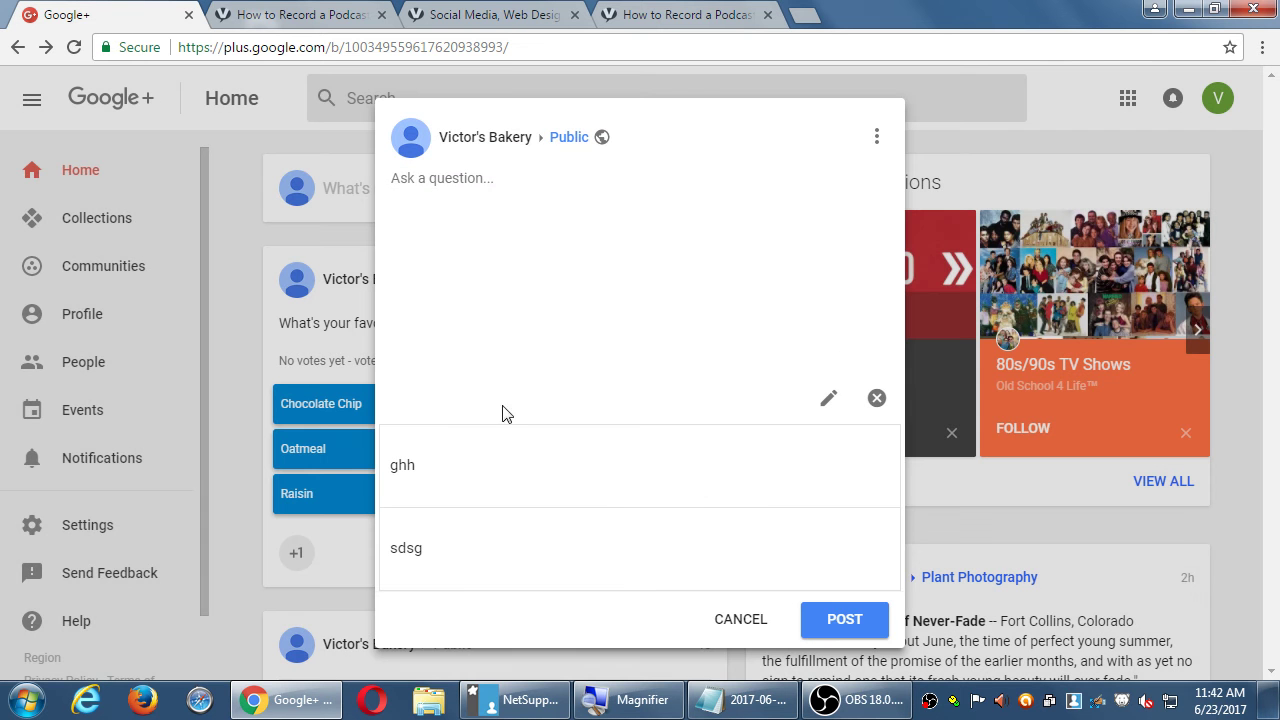
pyautogui.click(829, 400)
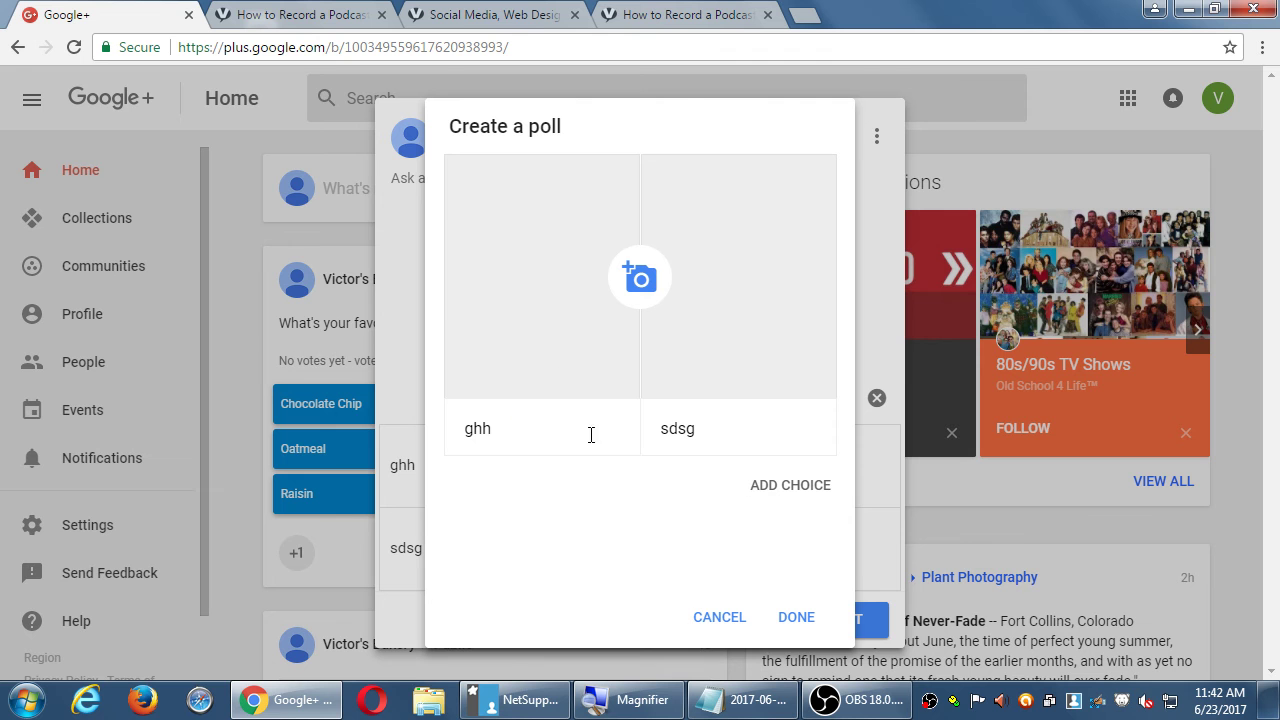
pyautogui.click(719, 618)
pyautogui.click(679, 405)
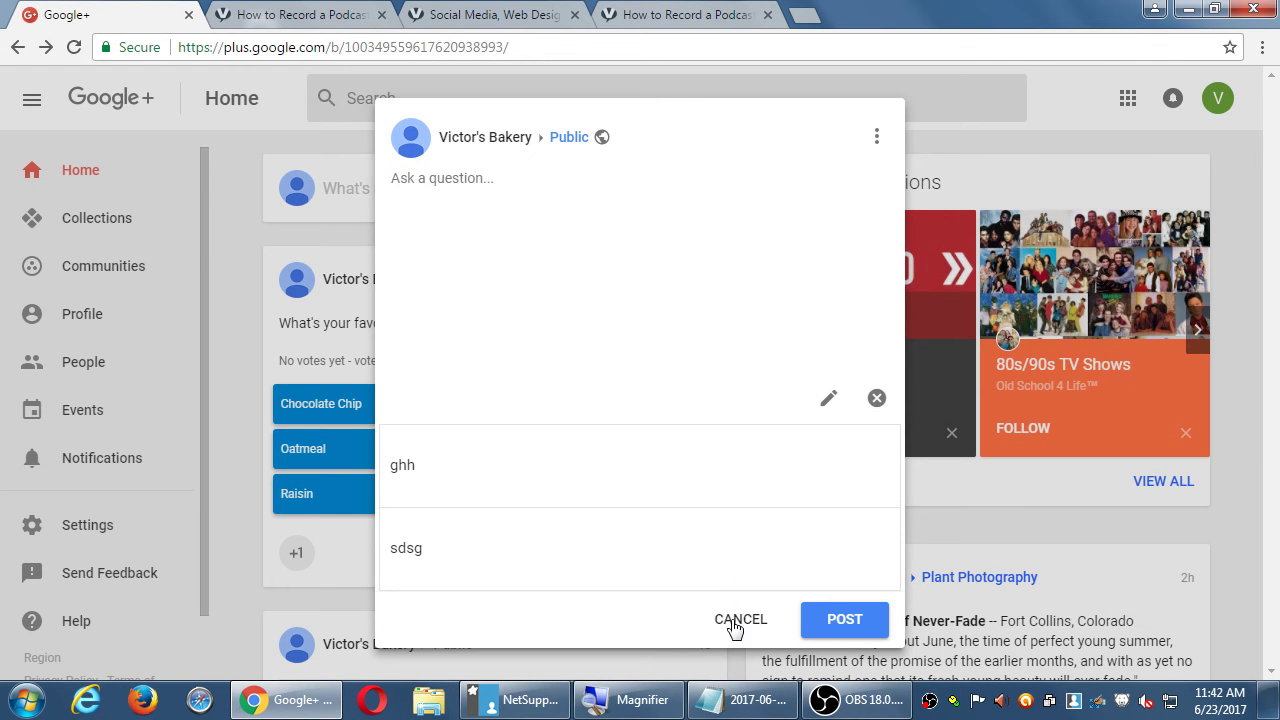
# Cancel the trial poll post and discard its draft
pyautogui.click(733, 621)
pyautogui.click(662, 400)
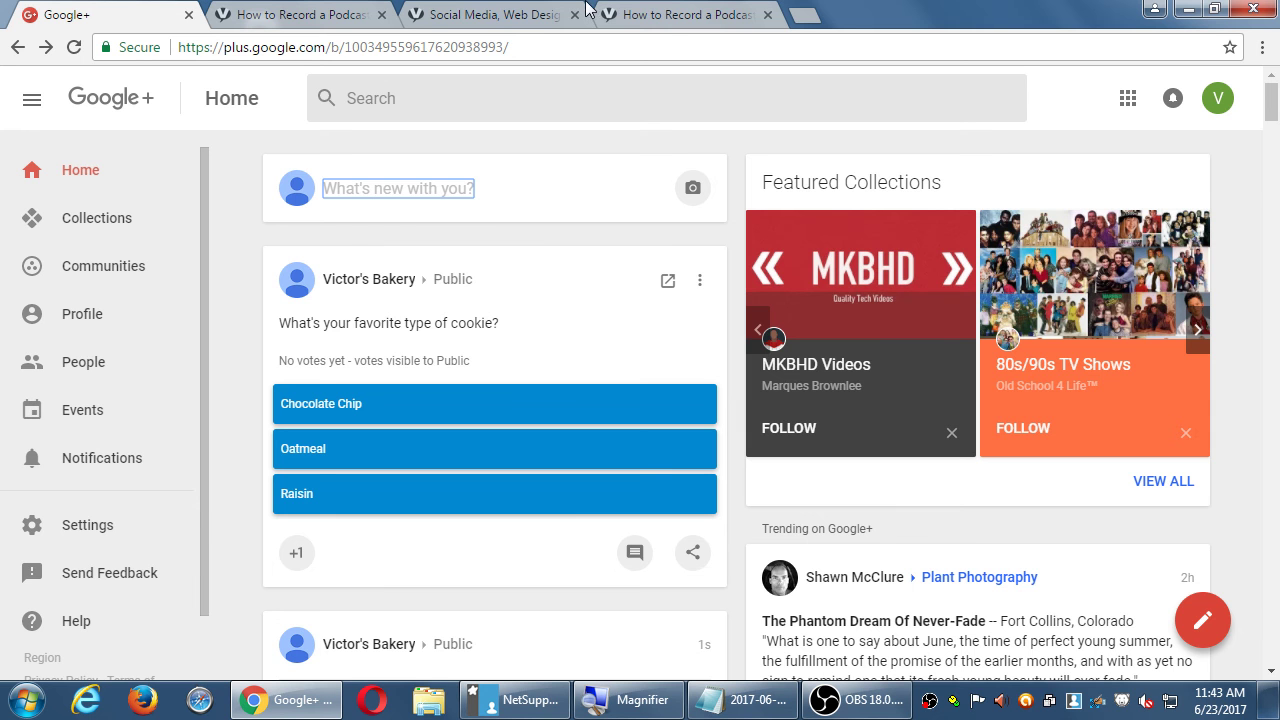
# Start a new post with location sharing and allow the site to know the current location
pyautogui.click(455, 188)
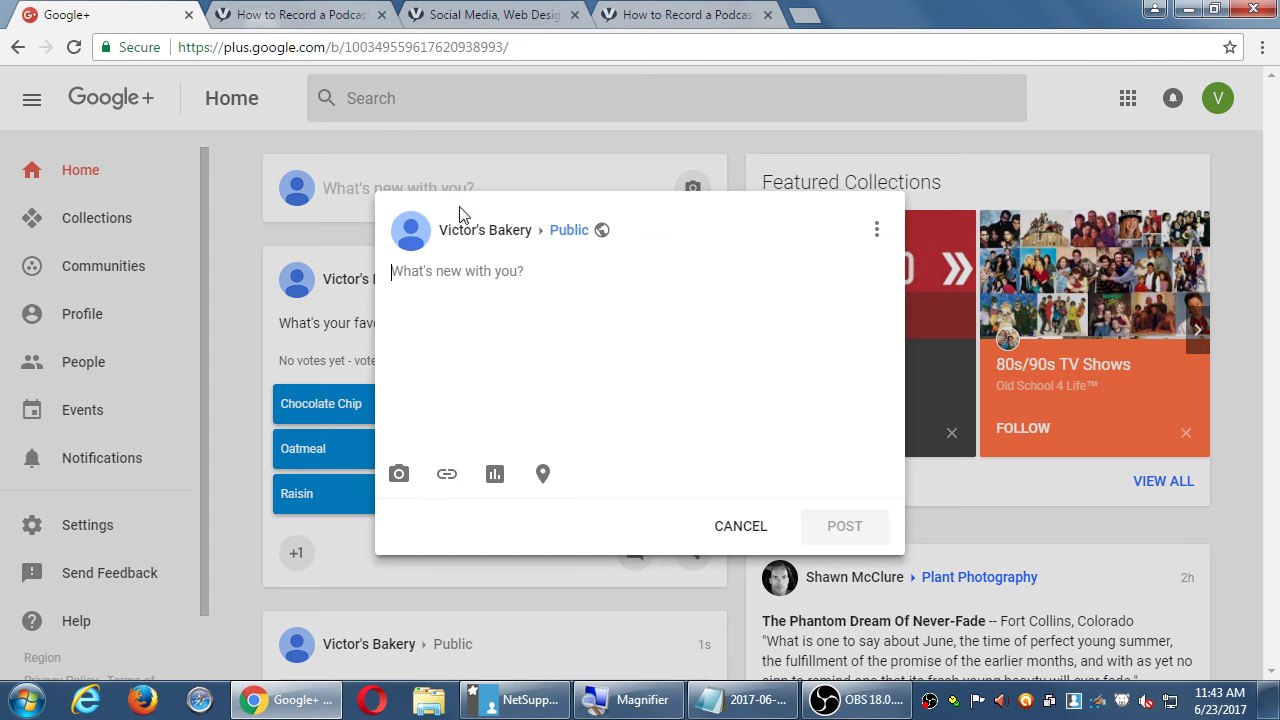
pyautogui.click(543, 475)
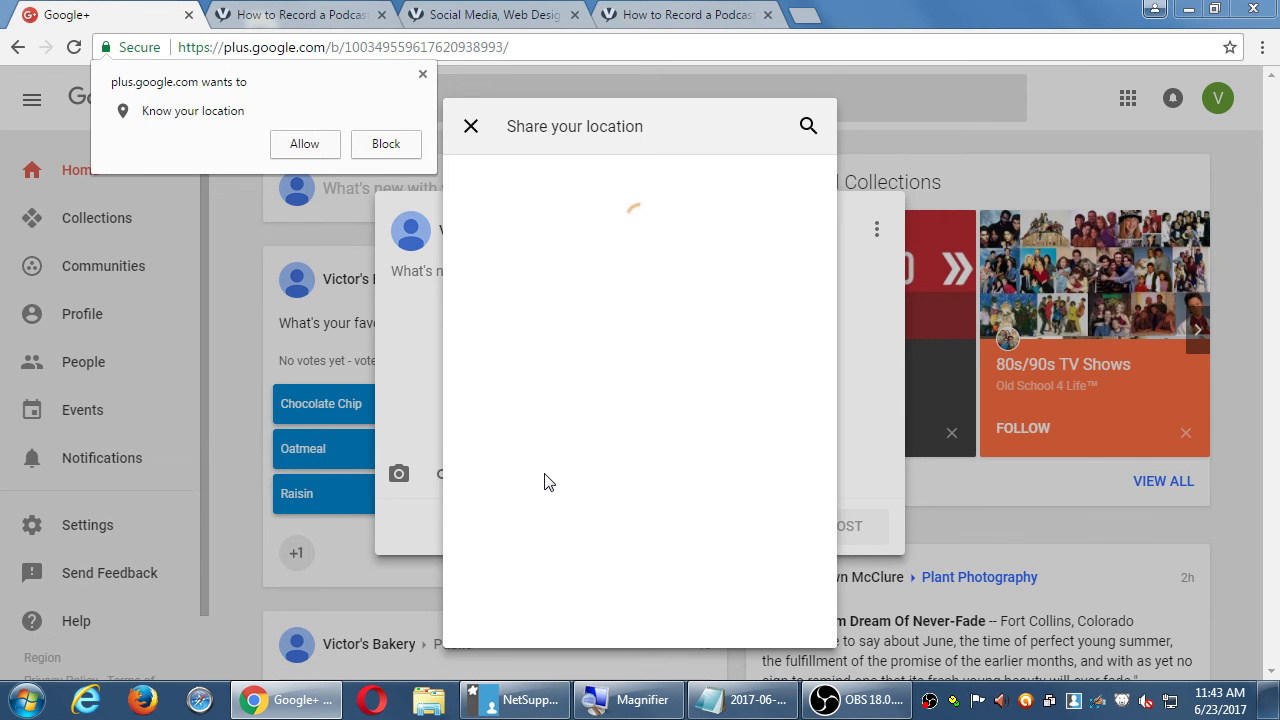
pyautogui.click(304, 144)
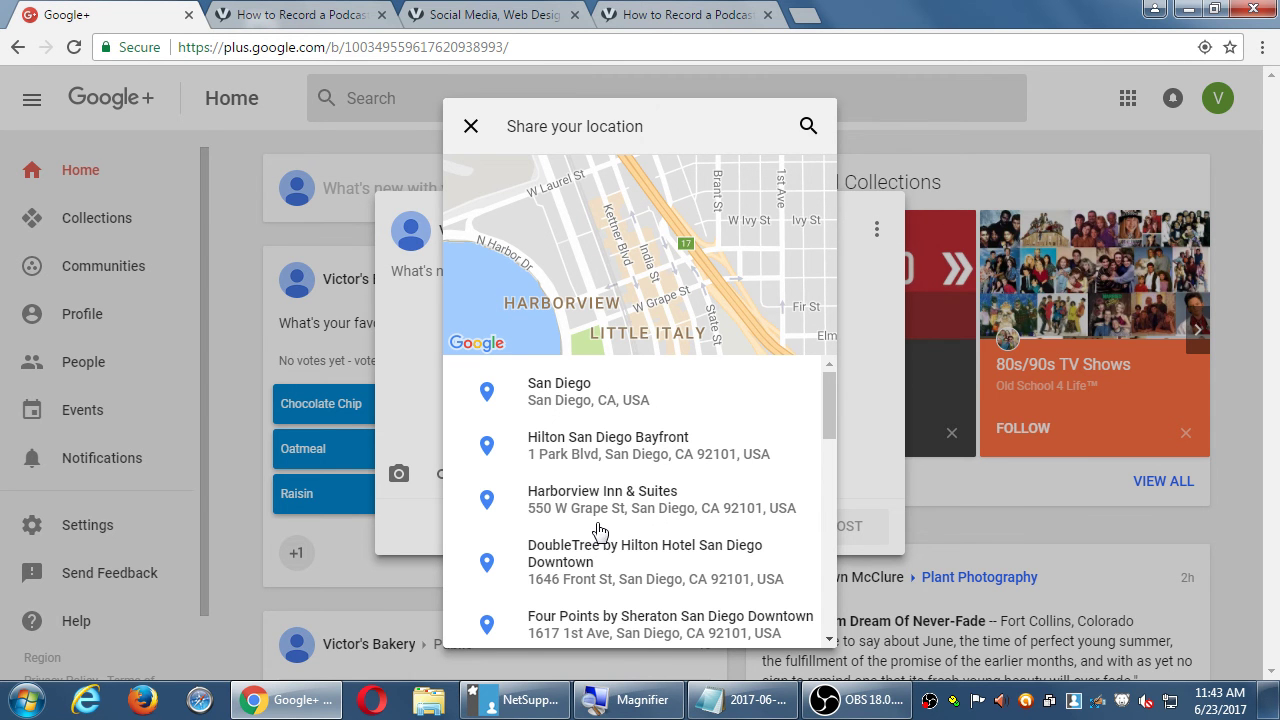
# Browse the nearby places and tag the post with Hilton San Diego Bayfront as its location
pyautogui.scroll(-1, 599, 570)
pyautogui.scroll(-2, 590, 585)
pyautogui.scroll(-3, 583, 595)
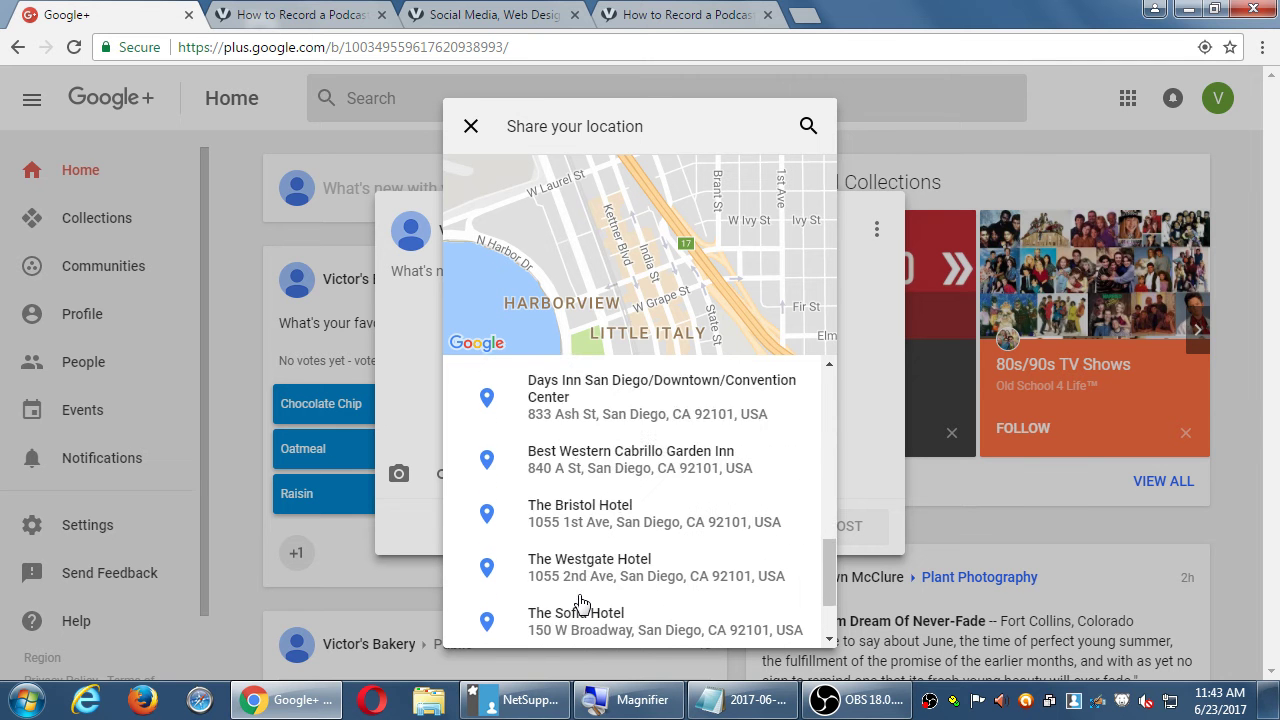
pyautogui.scroll(2, 582, 600)
pyautogui.scroll(5, 582, 600)
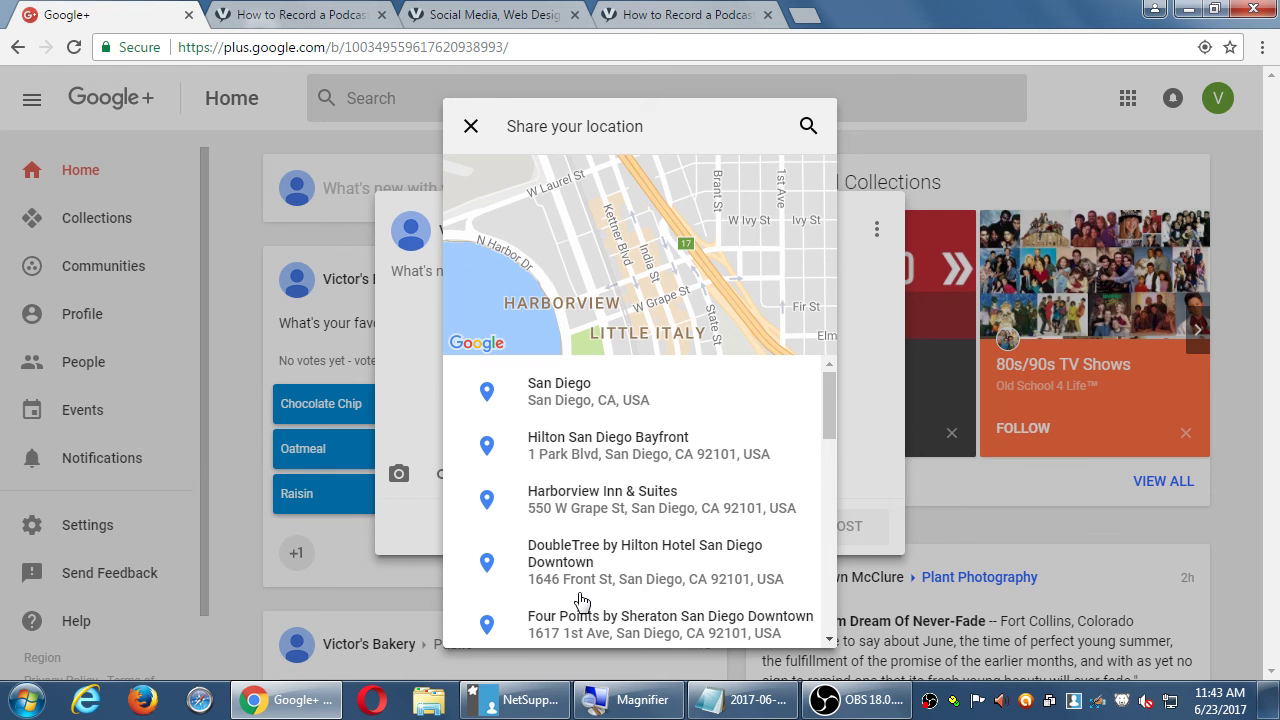
pyautogui.click(669, 460)
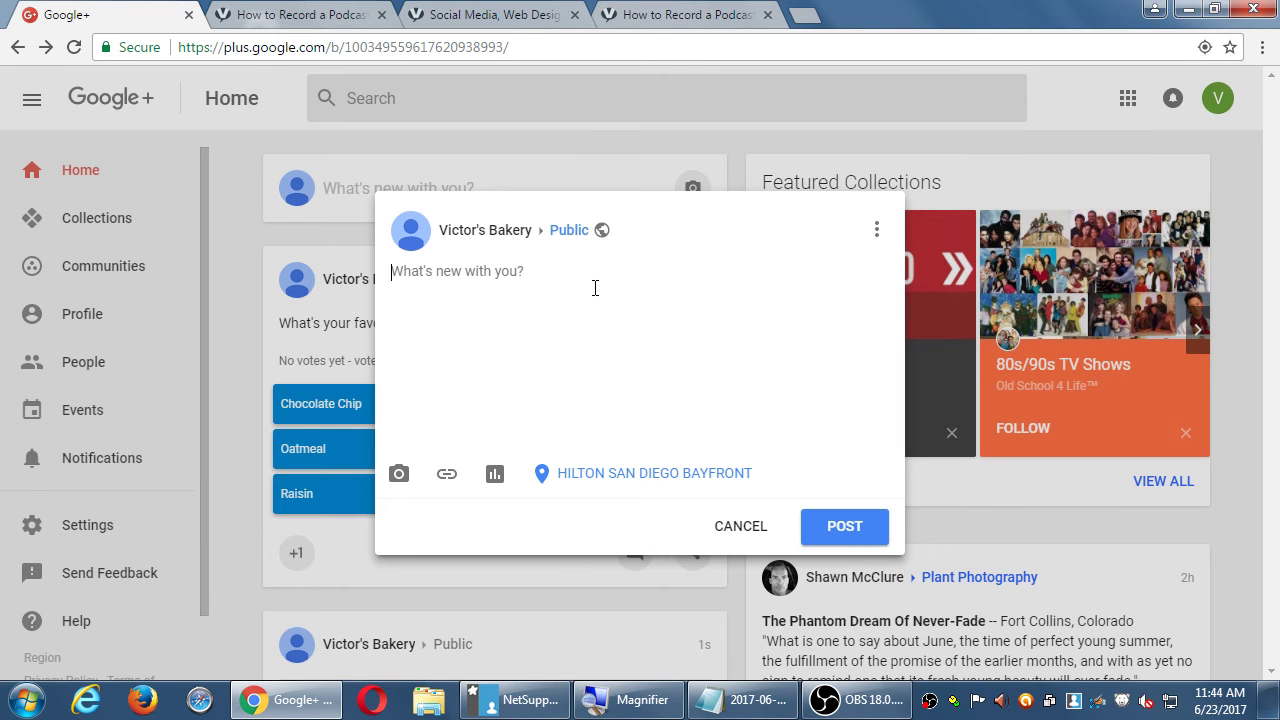
# Write "Today we're at the Hilton catering. Come join us!" as the post's text, and discard the draft
pyautogui.write('t')
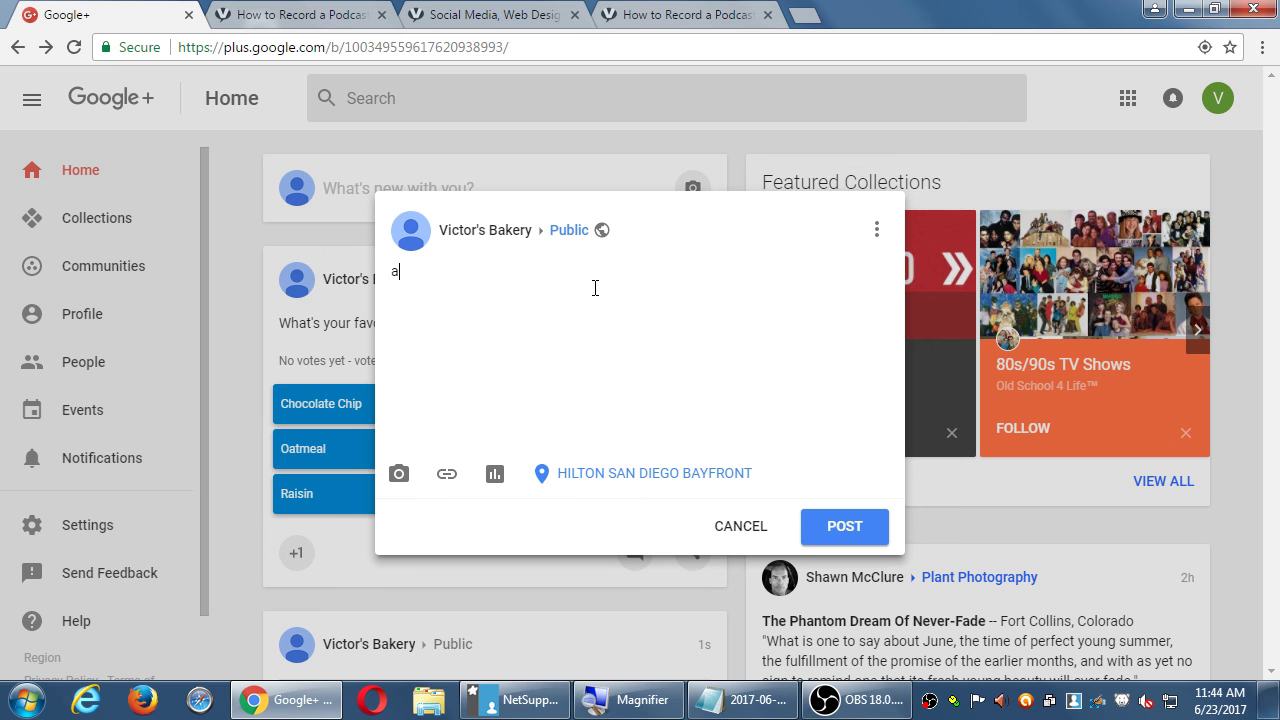
pyautogui.press('BackSpace')
pyautogui.write("Today we're at the Hilton")
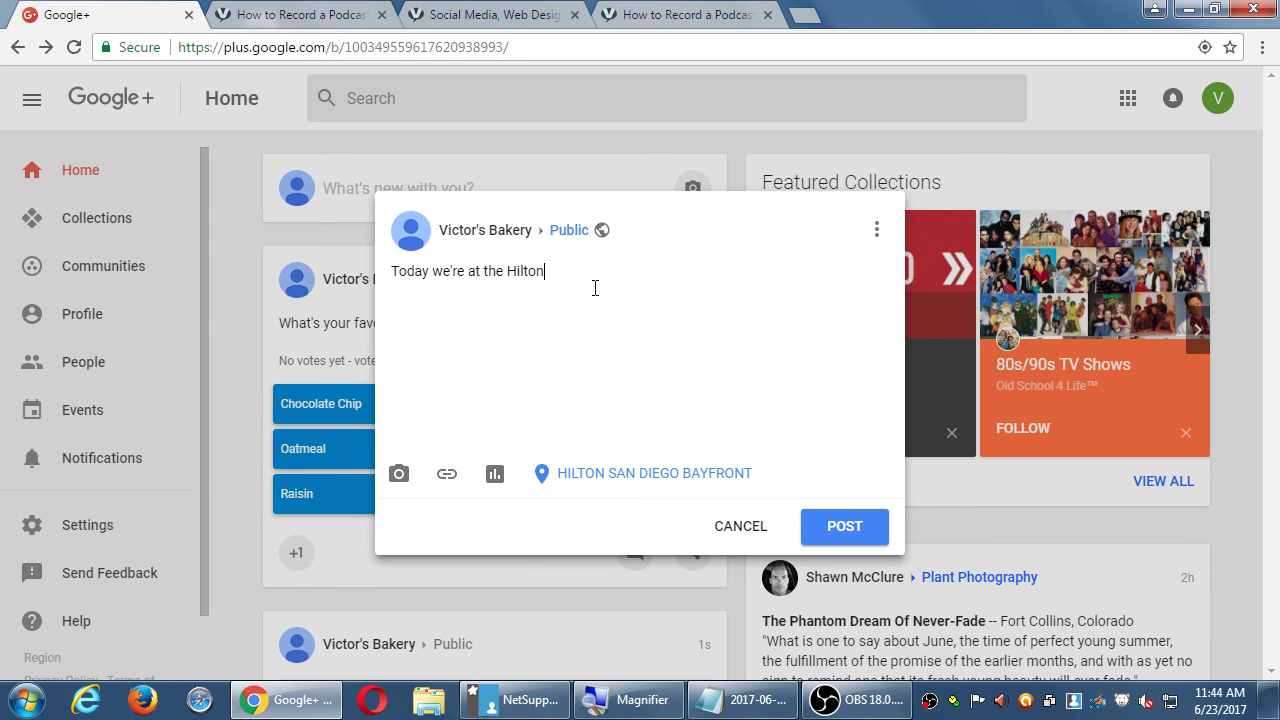
pyautogui.write(' catering. Come join us!')
pyautogui.click(744, 524)
pyautogui.click(674, 404)
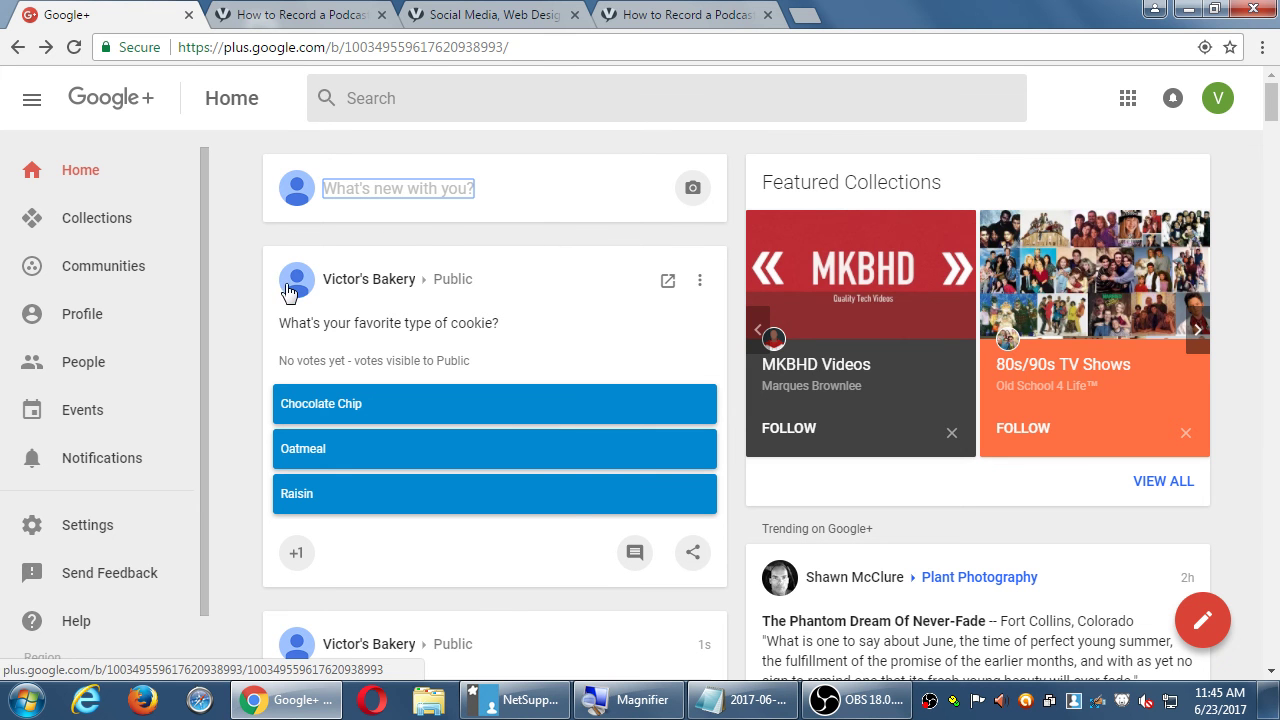
# Open the Victor's Bakery profile page
pyautogui.moveTo(289, 291)
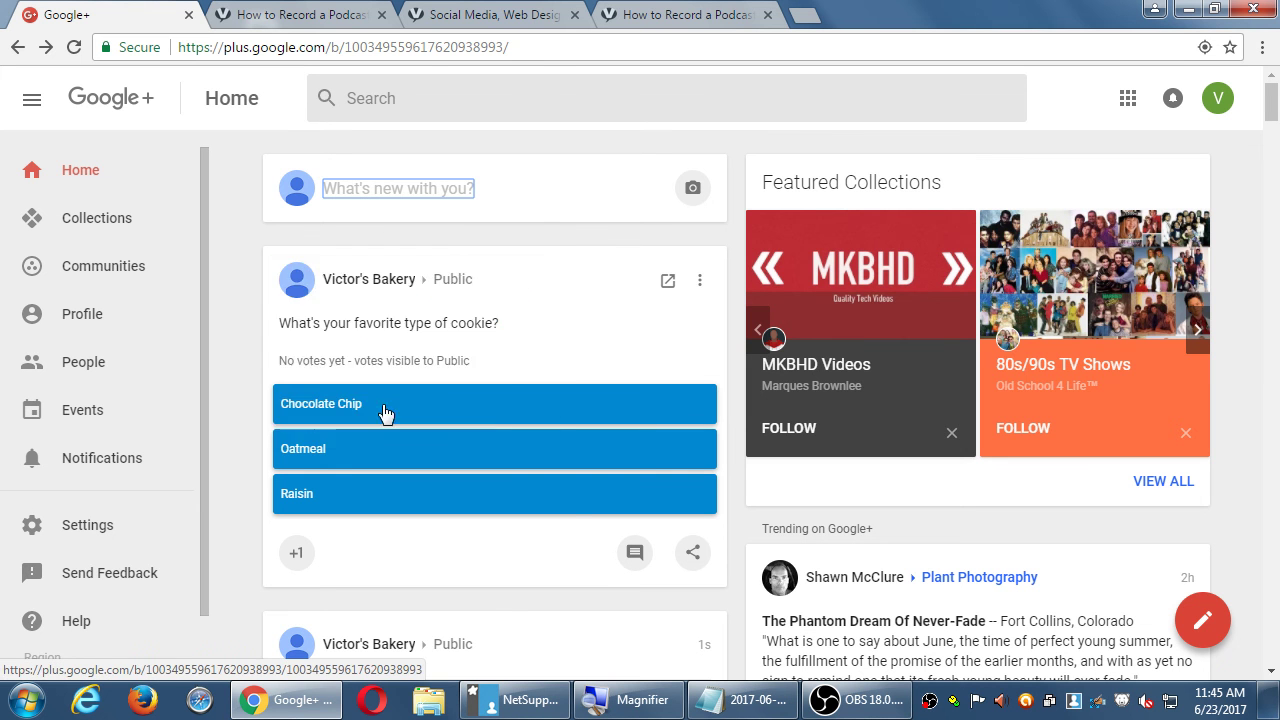
pyautogui.click(80, 320)
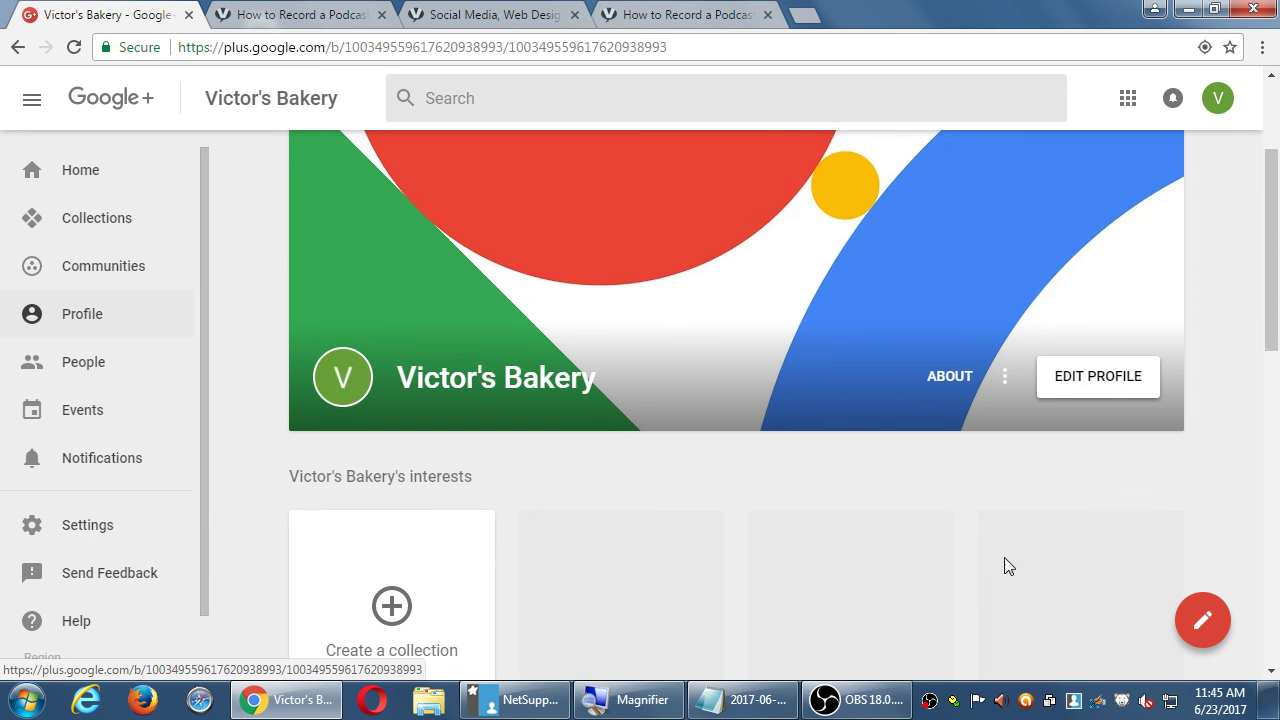
pyautogui.click(863, 698)
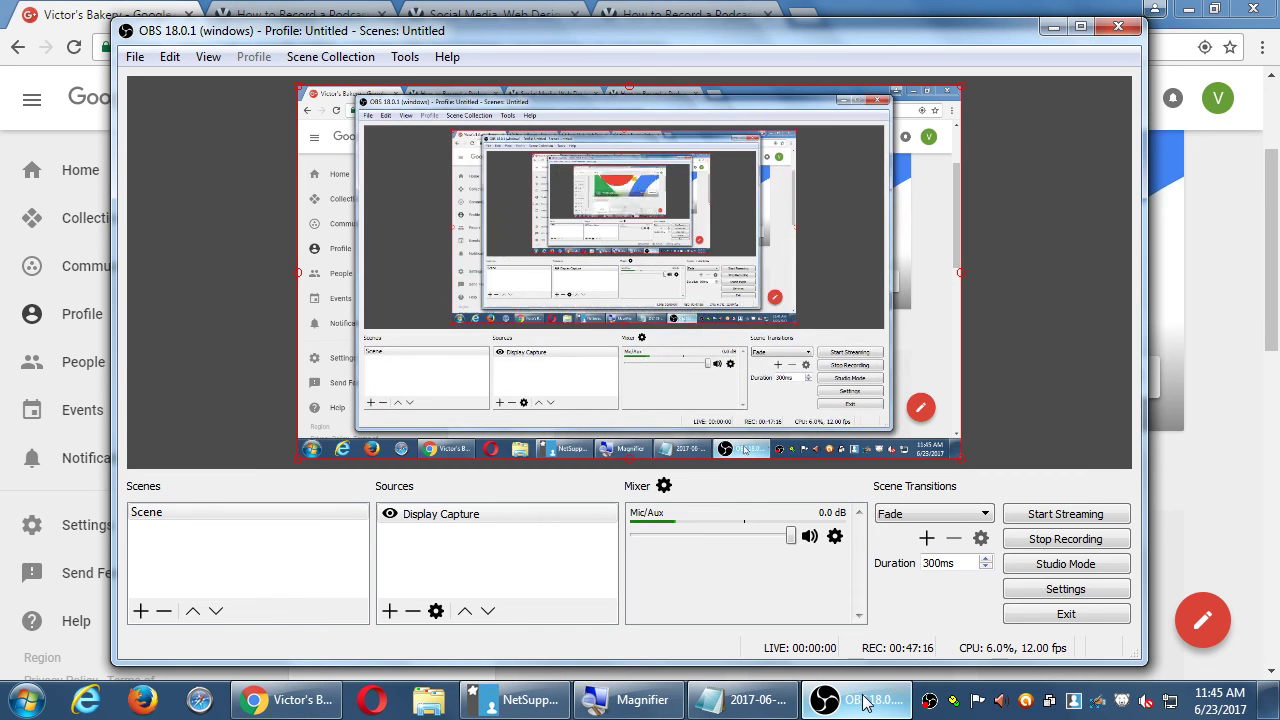